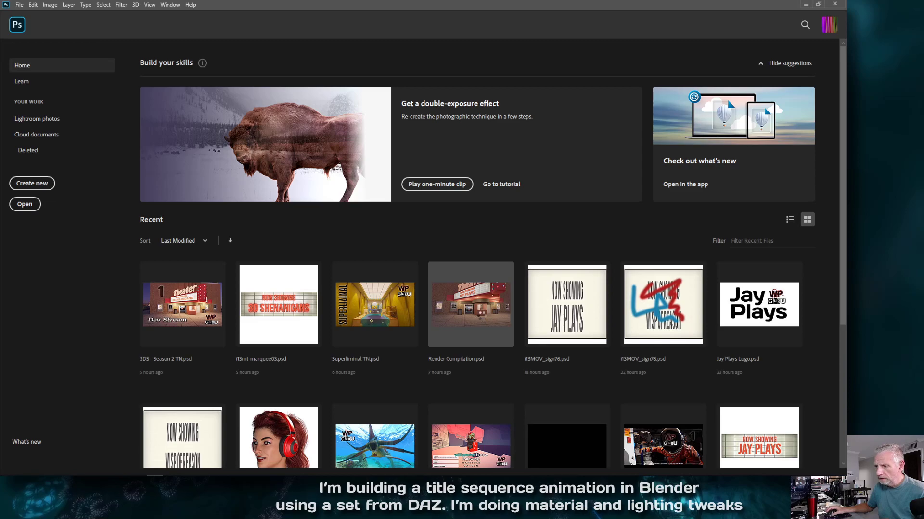
Step: Open the recent file Render Compilation.psd and dismiss the PointerFocus wheel
{"action": "left_click", "coordinate": [470, 304]}
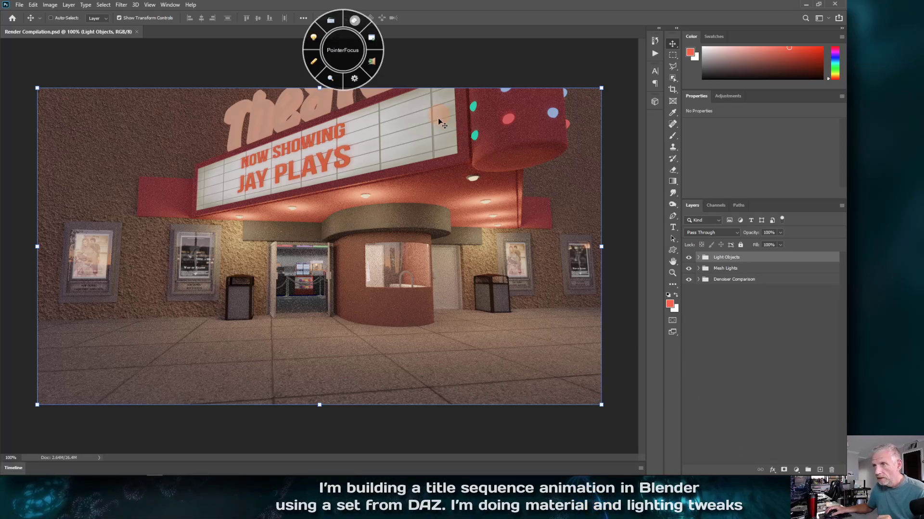
{"action": "left_click", "coordinate": [373, 39]}
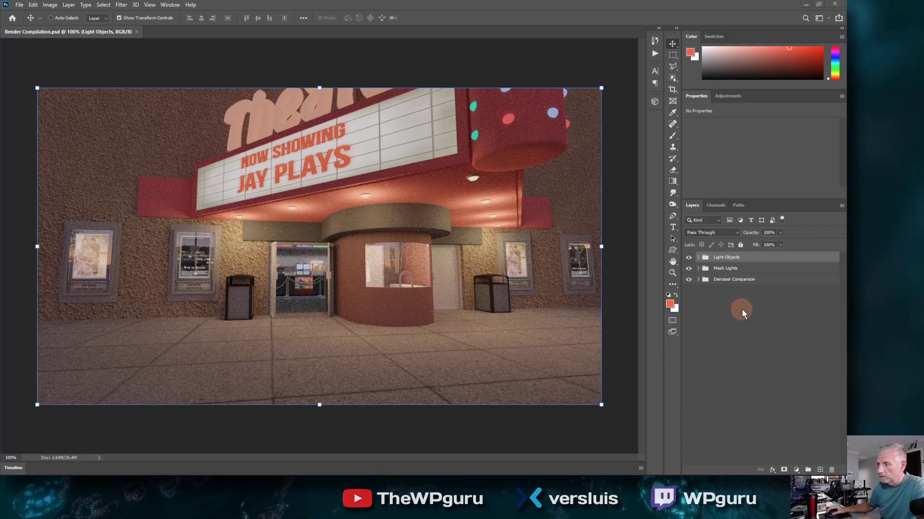
Step: Hide the Denoiser Comparison and Mesh Lights groups, leaving Mesh Lights collapsed and the Light Objects group expanded
{"action": "left_click", "coordinate": [689, 279]}
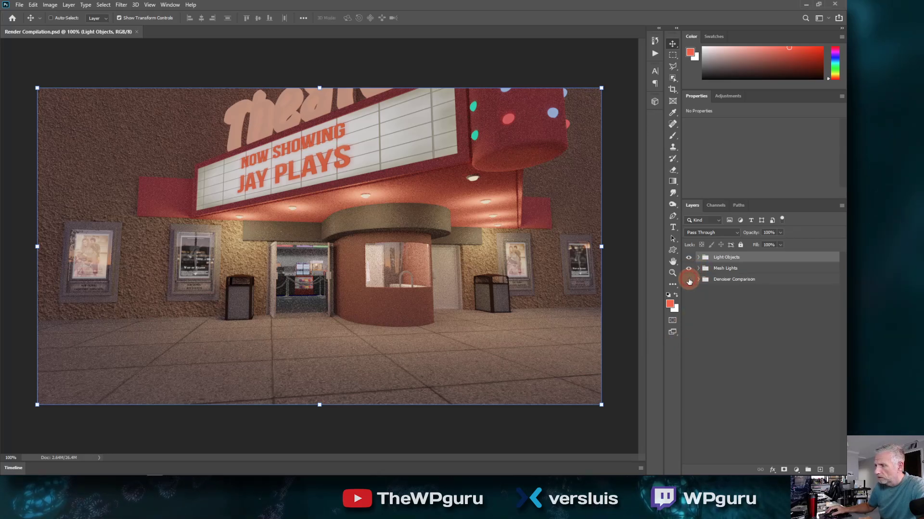
{"action": "left_click", "coordinate": [698, 269]}
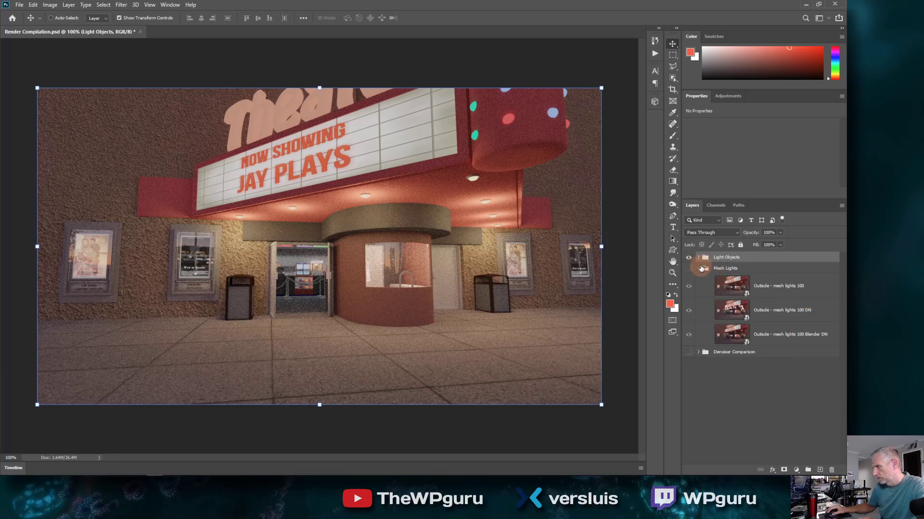
{"action": "left_click", "coordinate": [698, 258]}
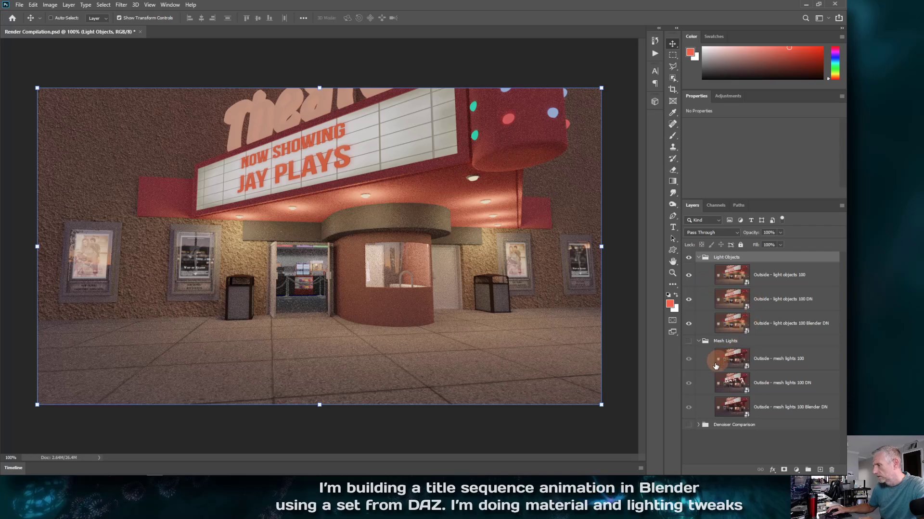
{"action": "left_click", "coordinate": [702, 341]}
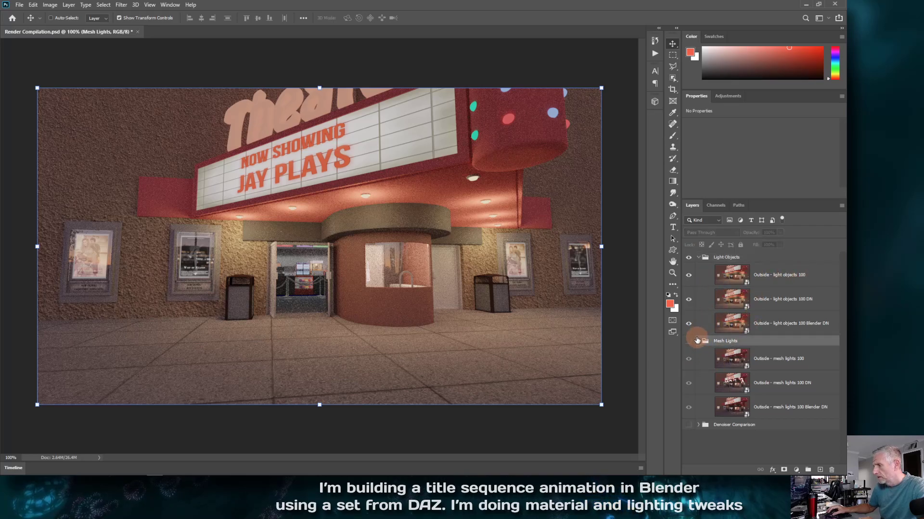
{"action": "left_click", "coordinate": [699, 341]}
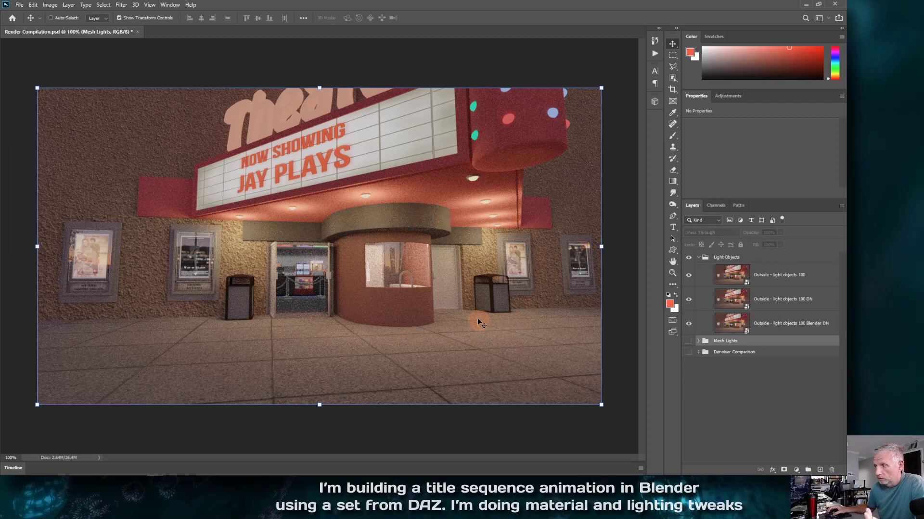
Step: Hide the "Outside - light objects 100" and "100 DN" layers and examine the Blender DN render up close around the ticket booth, trash can and pavement
{"action": "left_click", "coordinate": [687, 278]}
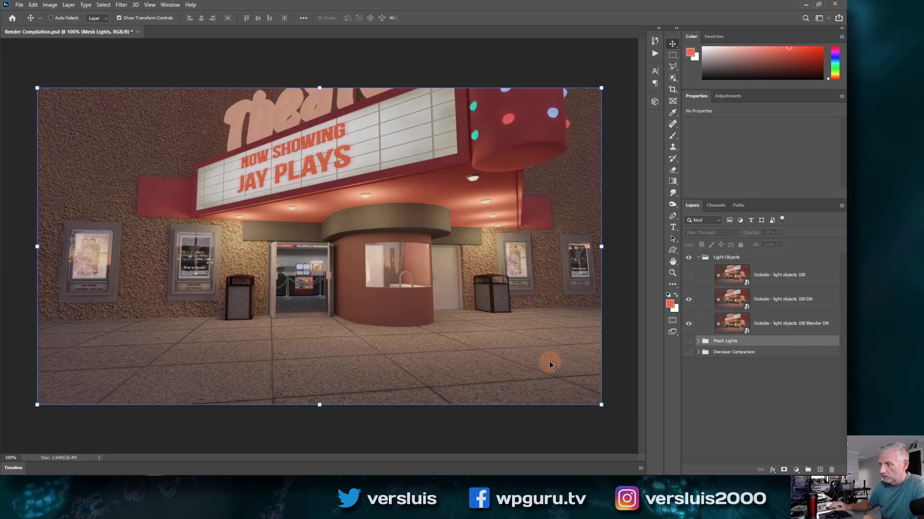
{"action": "left_click", "coordinate": [688, 301]}
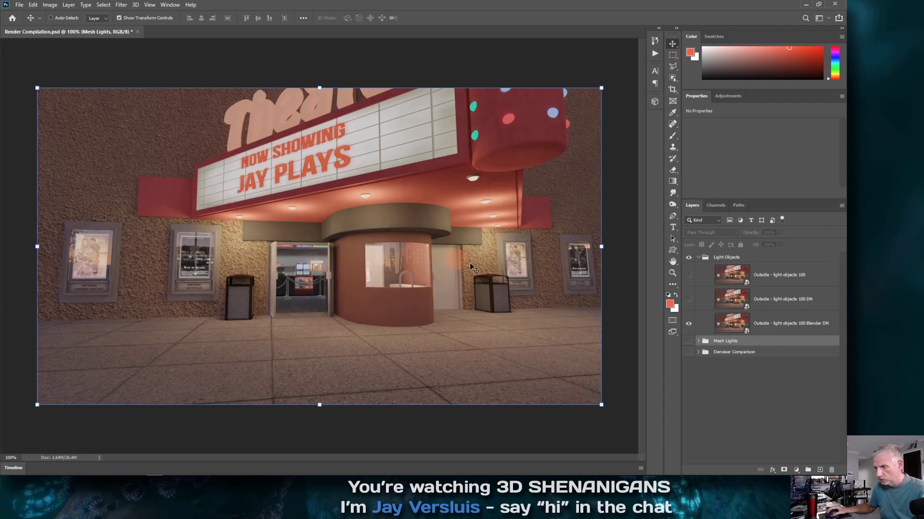
{"action": "scroll", "coordinate": [481, 267], "scroll_direction": "up", "scroll_amount": 2, "text": "alt"}
{"action": "scroll", "coordinate": [477, 261], "scroll_direction": "up", "scroll_amount": 5, "text": "alt"}
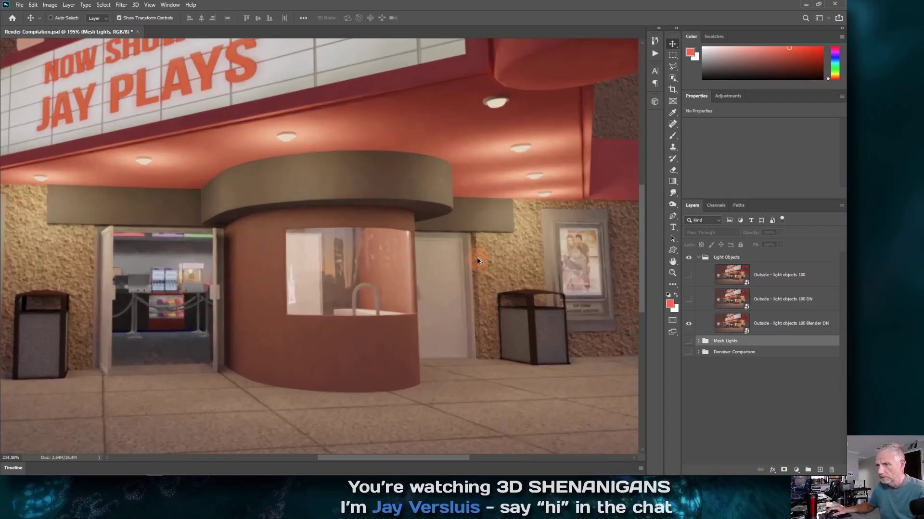
{"action": "left_click_drag", "start_coordinate": [644, 232], "coordinate": [641, 272]}
{"action": "left_click_drag", "start_coordinate": [437, 458], "coordinate": [480, 458]}
{"action": "mouse_move", "coordinate": [636, 312]}
{"action": "left_mouse_down"}
{"action": "mouse_move", "coordinate": [642, 333]}
{"action": "mouse_move", "coordinate": [643, 319]}
{"action": "left_mouse_up"}
{"action": "left_click_drag", "start_coordinate": [472, 457], "coordinate": [456, 459]}
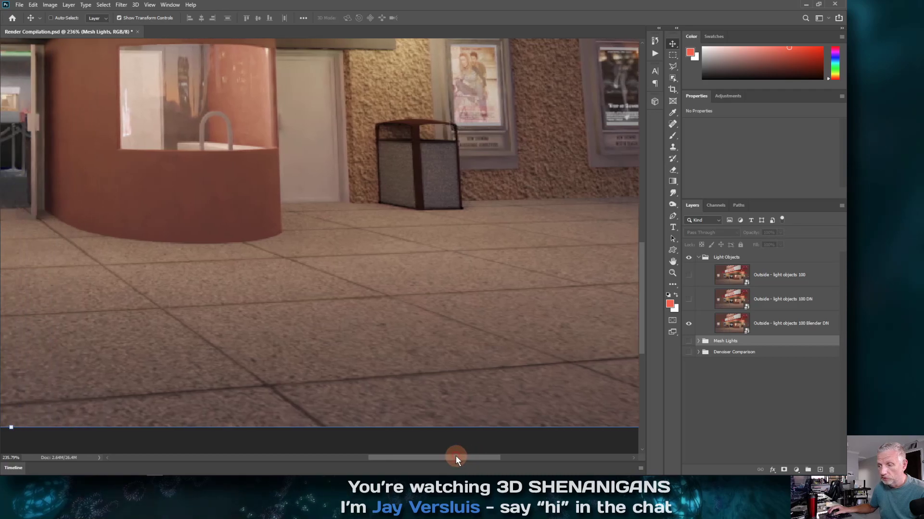
{"action": "left_click_drag", "start_coordinate": [642, 337], "coordinate": [641, 314]}
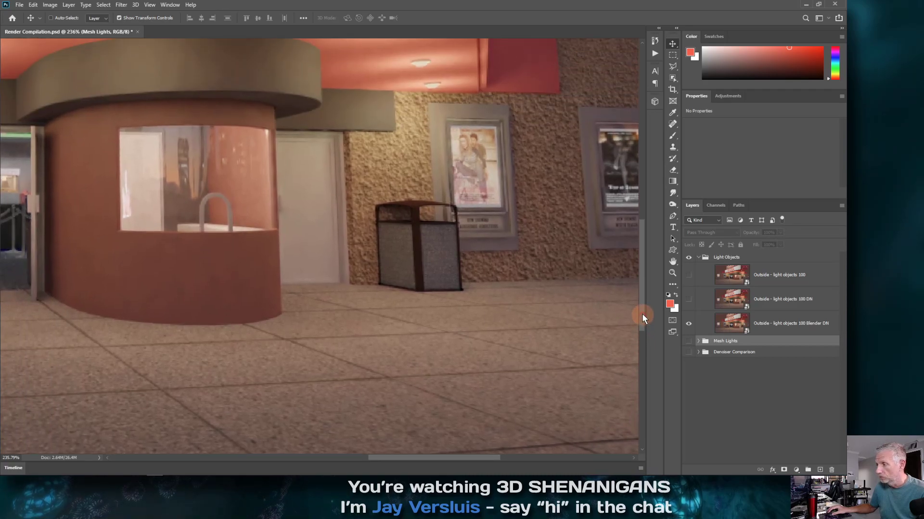
Step: Show the "Outside - light objects 100 DN" and "Outside - light objects 100" layers again to compare the renders
{"action": "left_click", "coordinate": [688, 299]}
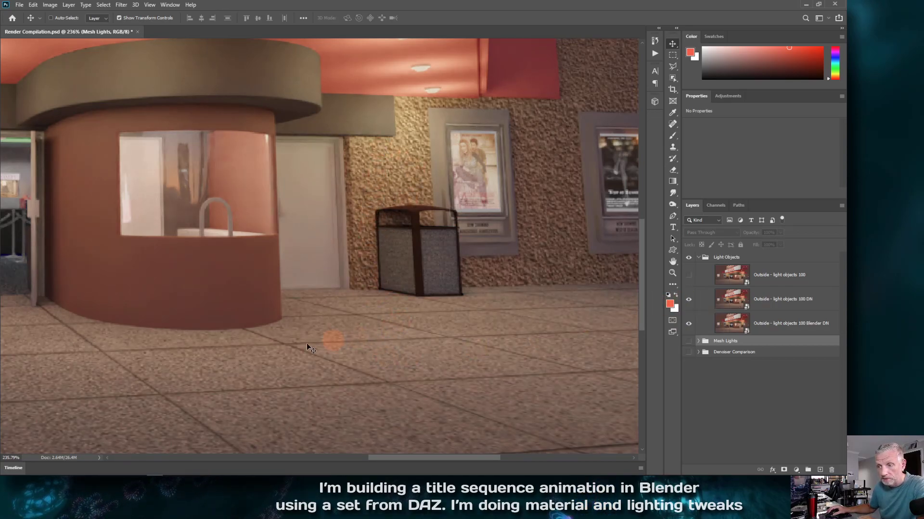
{"action": "left_click", "coordinate": [688, 276]}
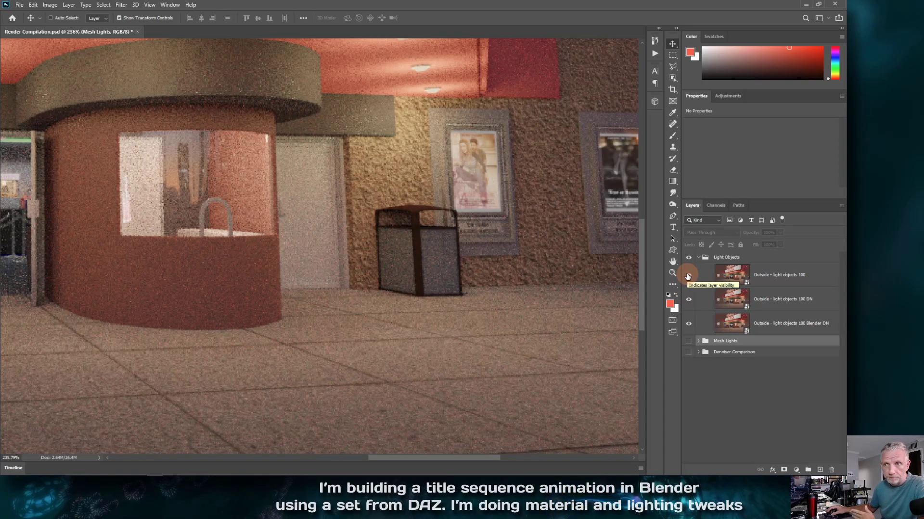
{"action": "scroll", "coordinate": [440, 272], "scroll_direction": "up", "scroll_amount": 1}
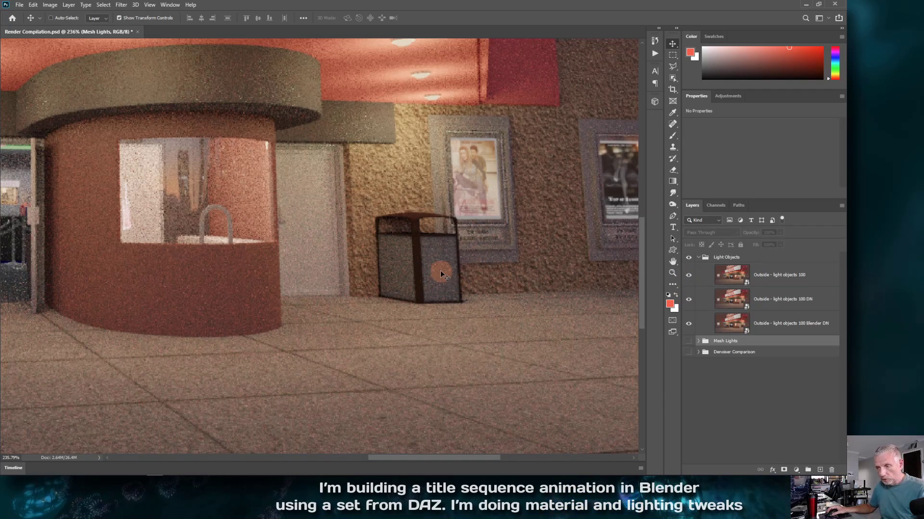
{"action": "scroll", "coordinate": [440, 271], "scroll_direction": "down", "scroll_amount": 8, "text": "alt"}
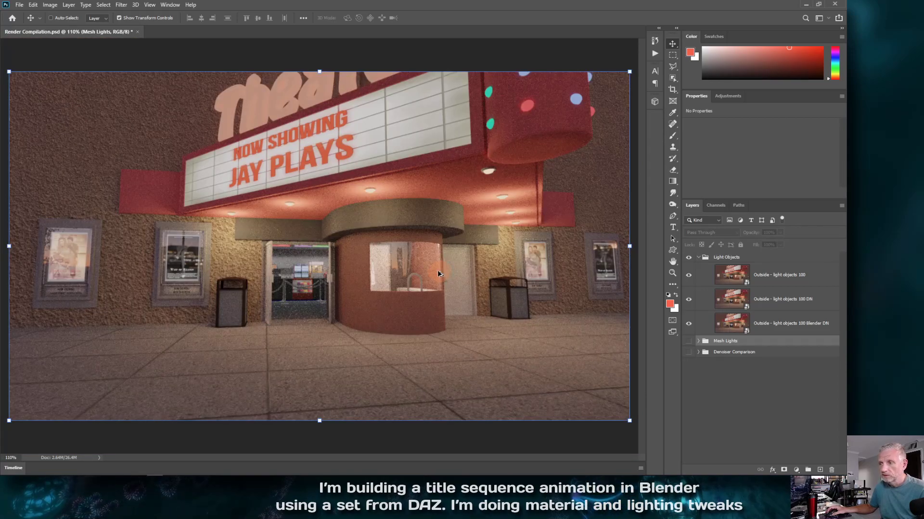
Step: Collapse and hide the Light Objects group, with the Mesh Lights group shown and expanded
{"action": "left_click", "coordinate": [699, 258]}
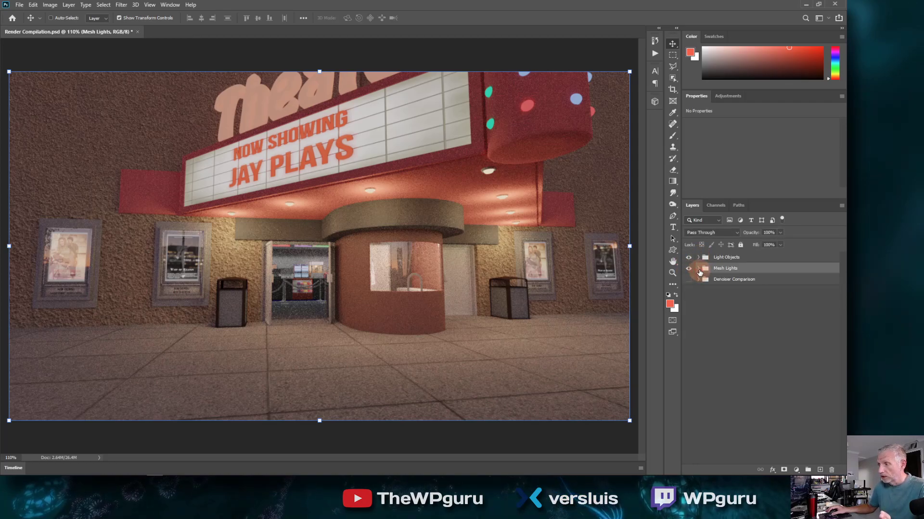
{"action": "left_click", "coordinate": [698, 268]}
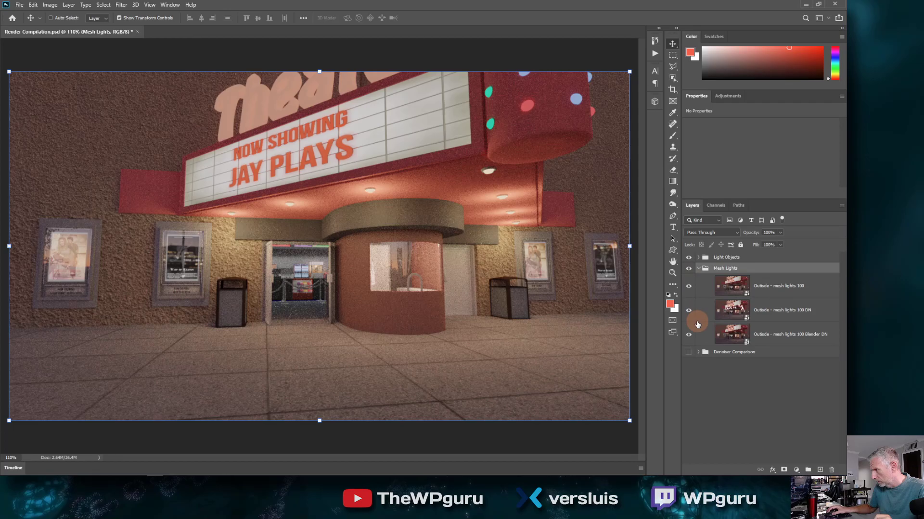
{"action": "left_click", "coordinate": [689, 258]}
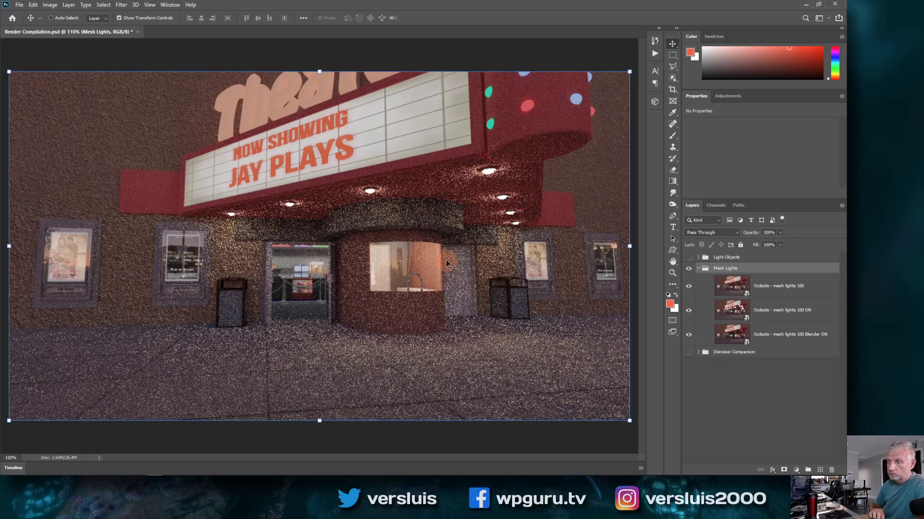
Step: Expand the Light Objects group and switch its visibility on and off to compare it with the Mesh Lights render
{"action": "left_click", "coordinate": [698, 258]}
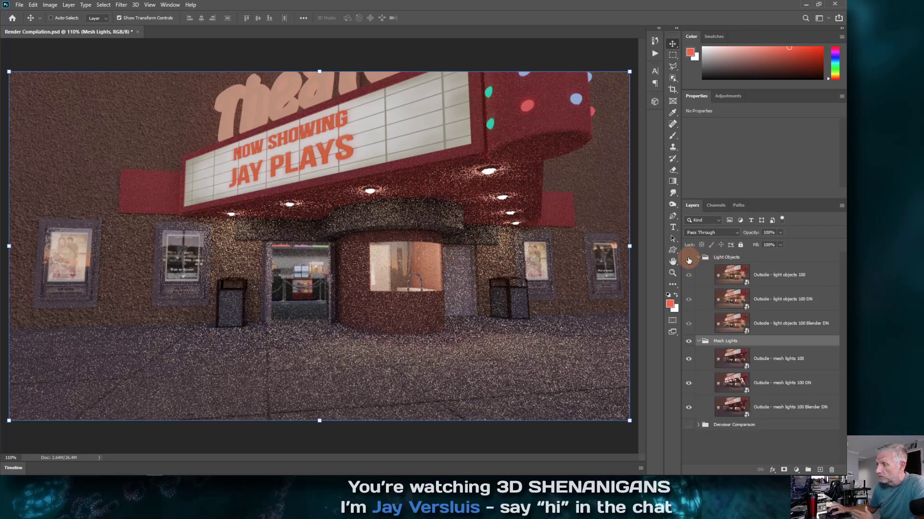
{"action": "left_click", "coordinate": [688, 259]}
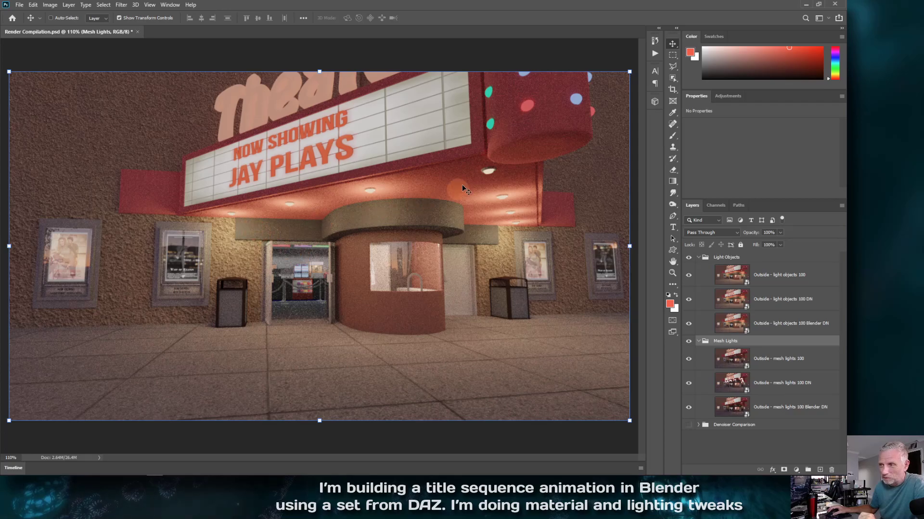
{"action": "left_click", "coordinate": [689, 257]}
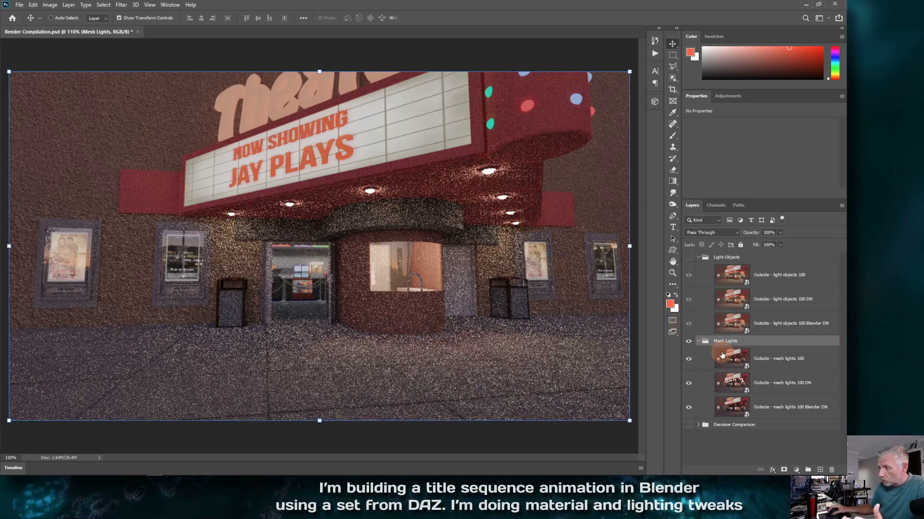
Step: Collapse Light Objects and toggle the "Outside - mesh lights 100" layer to compare the noisy and DN renders, leaving it hidden
{"action": "left_click", "coordinate": [688, 360]}
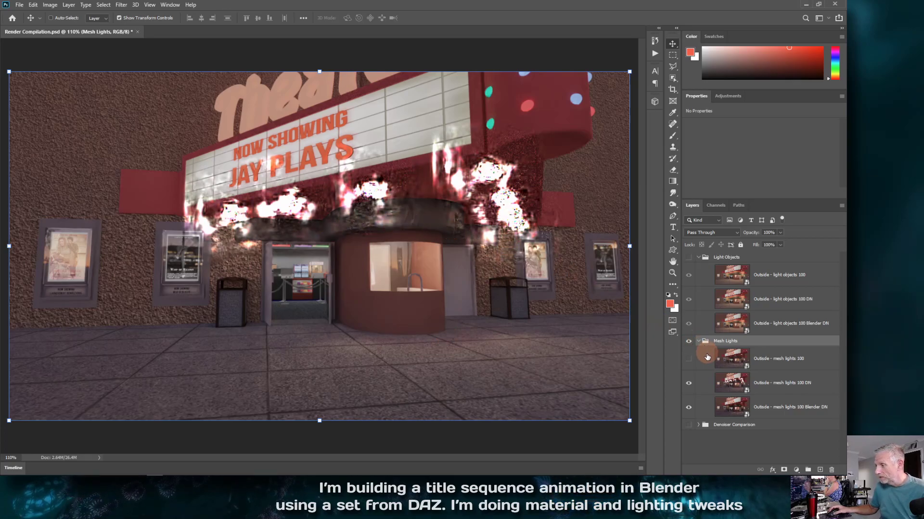
{"action": "left_click", "coordinate": [699, 258]}
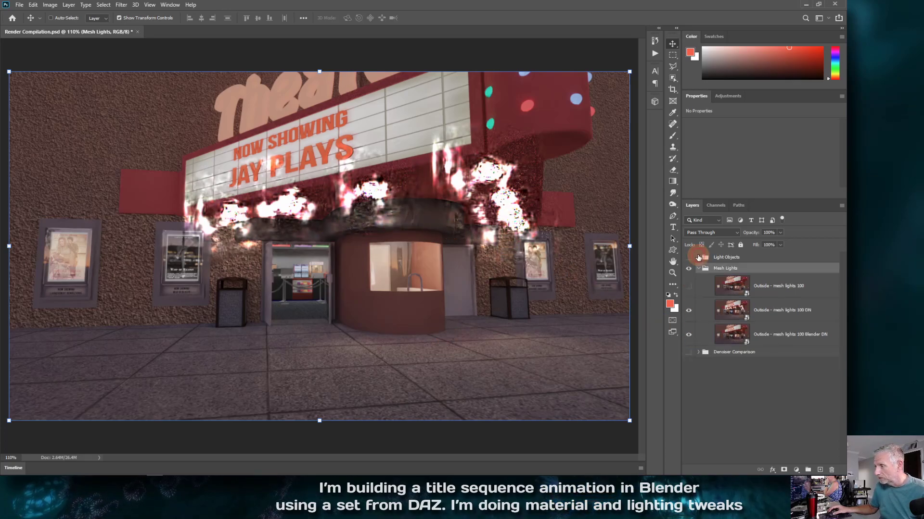
{"action": "left_click", "coordinate": [688, 287]}
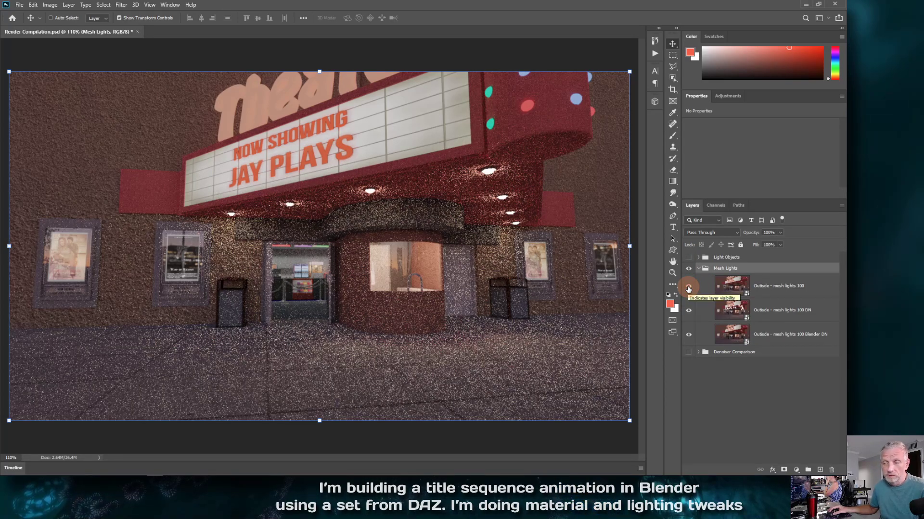
{"action": "left_click", "coordinate": [689, 287]}
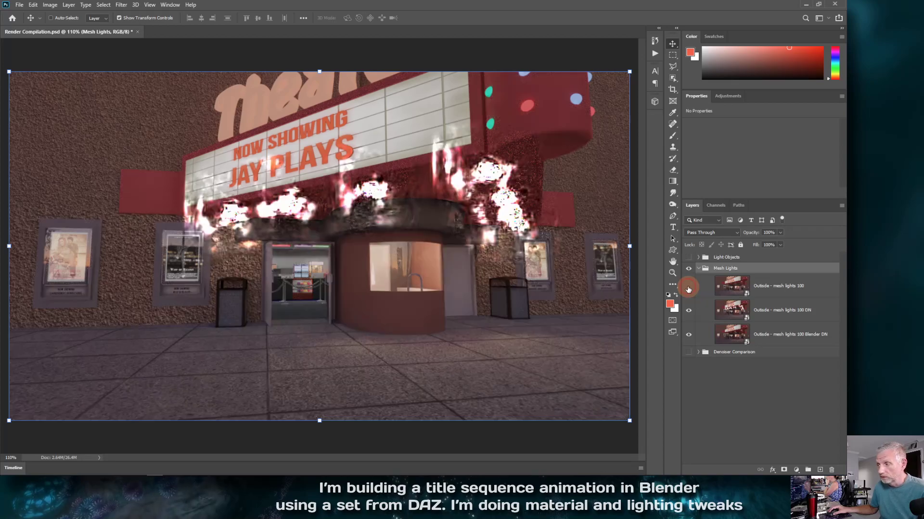
{"action": "left_click", "coordinate": [688, 288]}
{"action": "left_click", "coordinate": [688, 288]}
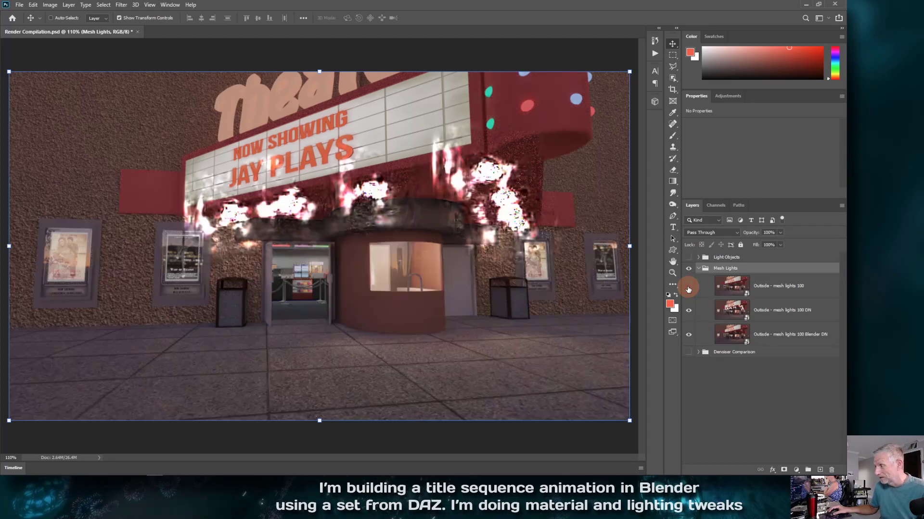
{"action": "left_click", "coordinate": [688, 287]}
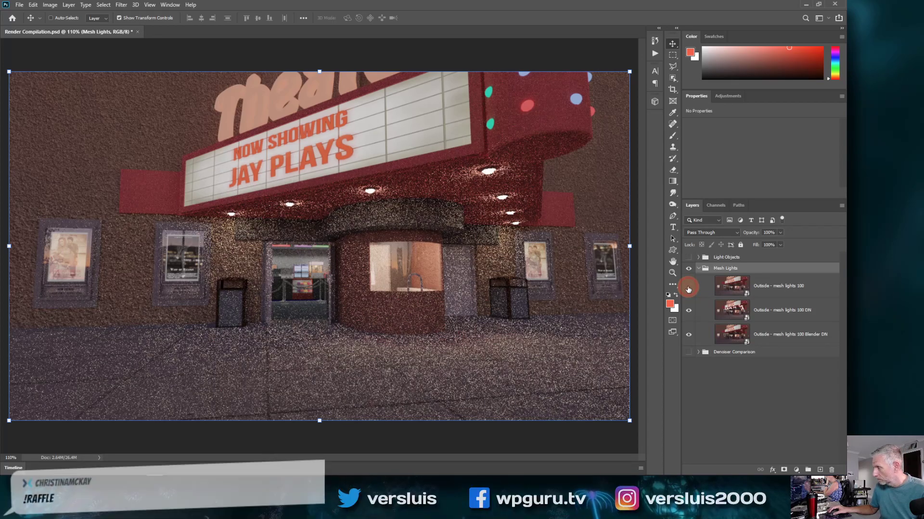
{"action": "left_click", "coordinate": [688, 288]}
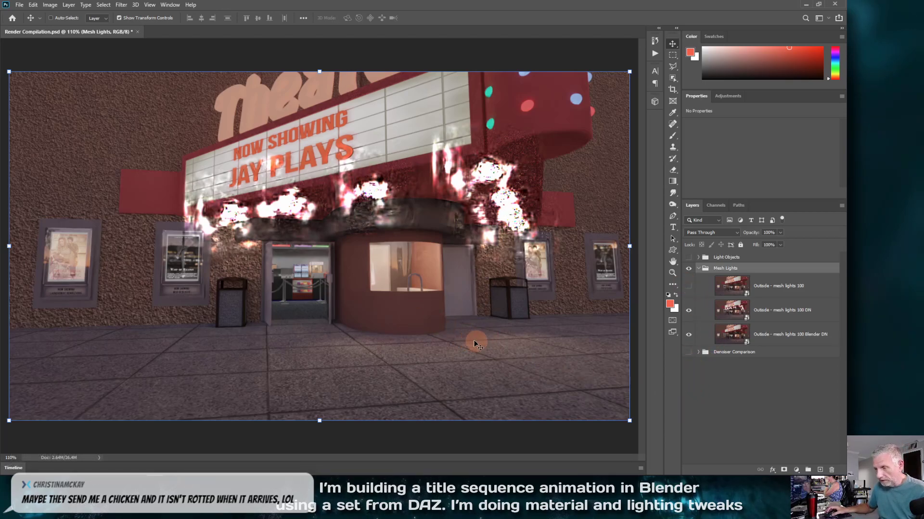
Step: Examine the pavement near the trash can in the mesh lights DN render, and hide that layer to compare it with Blender DN
{"action": "scroll", "coordinate": [452, 357], "scroll_direction": "up", "scroll_amount": 5, "text": "alt"}
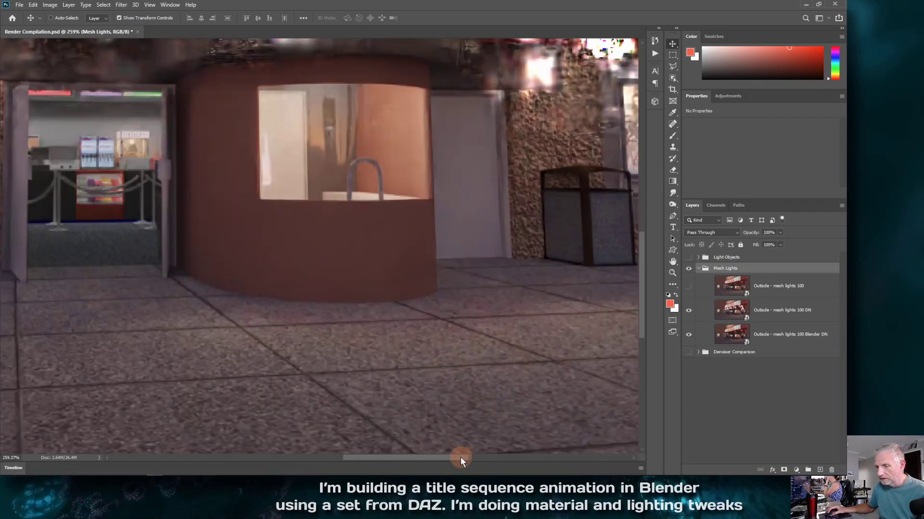
{"action": "left_click_drag", "start_coordinate": [460, 457], "coordinate": [499, 456]}
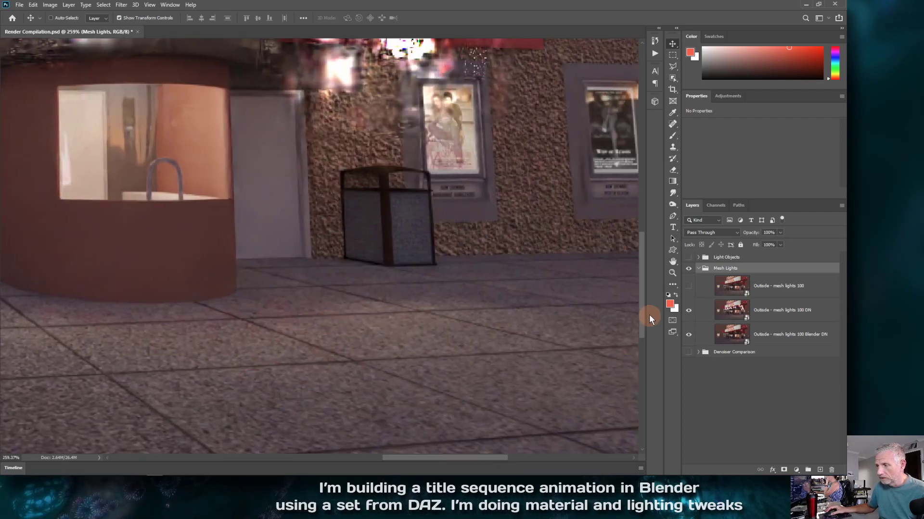
{"action": "left_click_drag", "start_coordinate": [644, 316], "coordinate": [642, 343]}
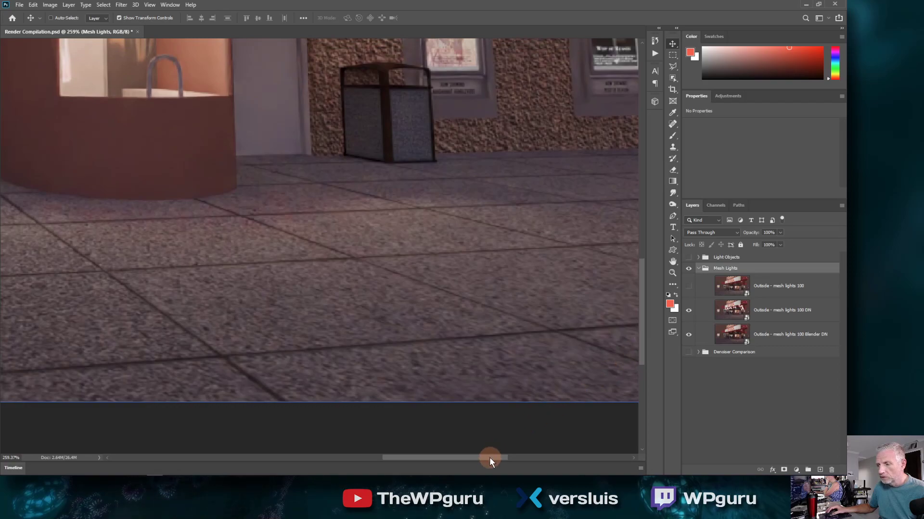
{"action": "mouse_move", "coordinate": [489, 458]}
{"action": "left_mouse_down"}
{"action": "mouse_move", "coordinate": [517, 457]}
{"action": "mouse_move", "coordinate": [500, 457]}
{"action": "left_mouse_up"}
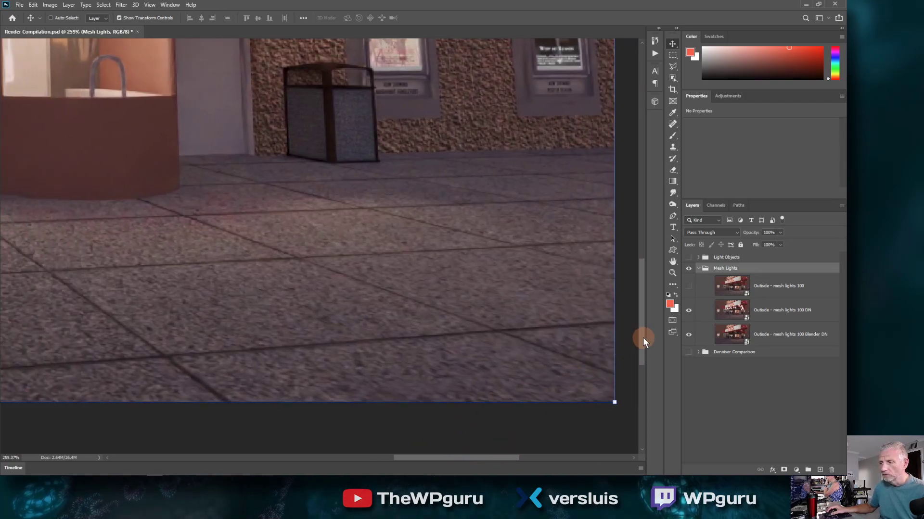
{"action": "left_click_drag", "start_coordinate": [642, 336], "coordinate": [640, 333]}
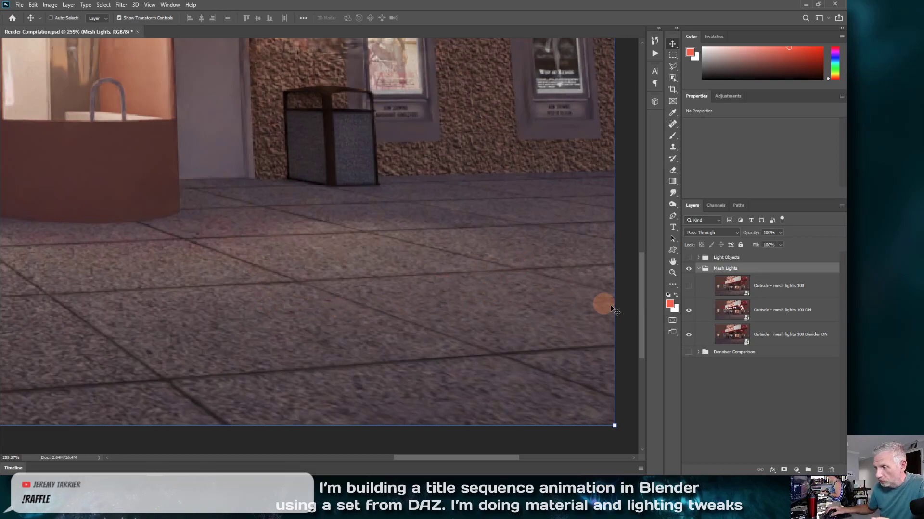
{"action": "left_click", "coordinate": [689, 312]}
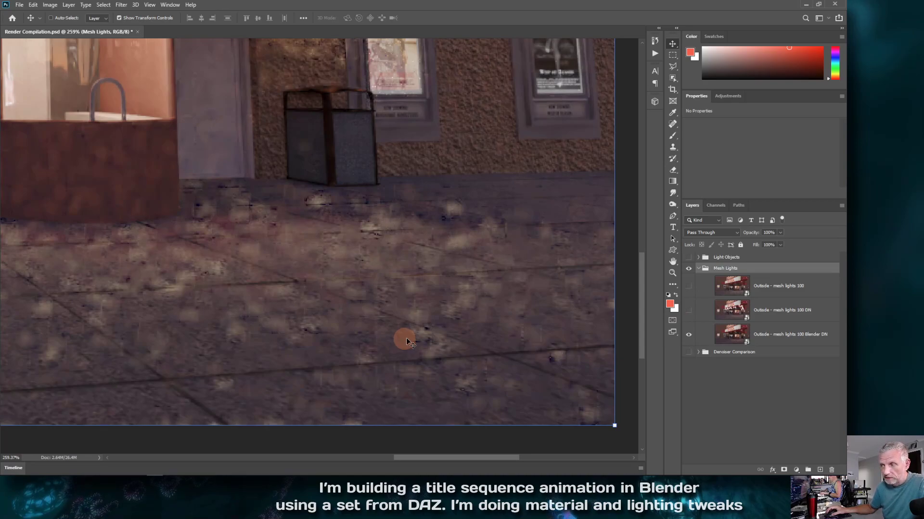
Step: Toggle the "Outside - mesh lights 100 DN" layer to compare its pavement detail with the Blender DN render, leaving it hidden
{"action": "left_click", "coordinate": [688, 311]}
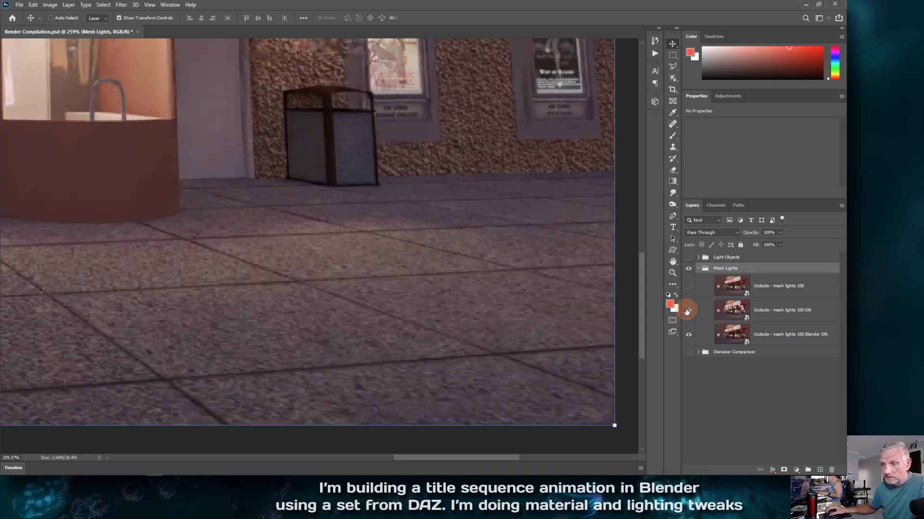
{"action": "left_click", "coordinate": [687, 312]}
{"action": "left_click", "coordinate": [687, 311]}
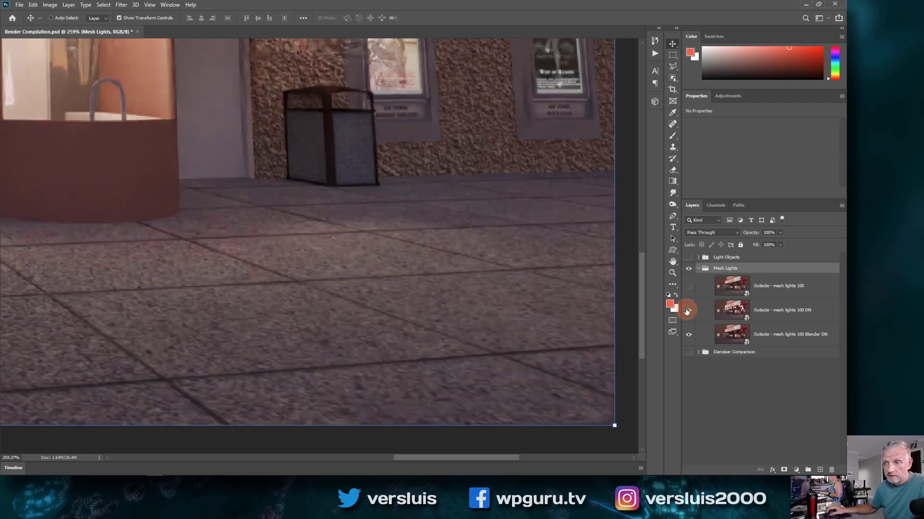
{"action": "left_click", "coordinate": [687, 311]}
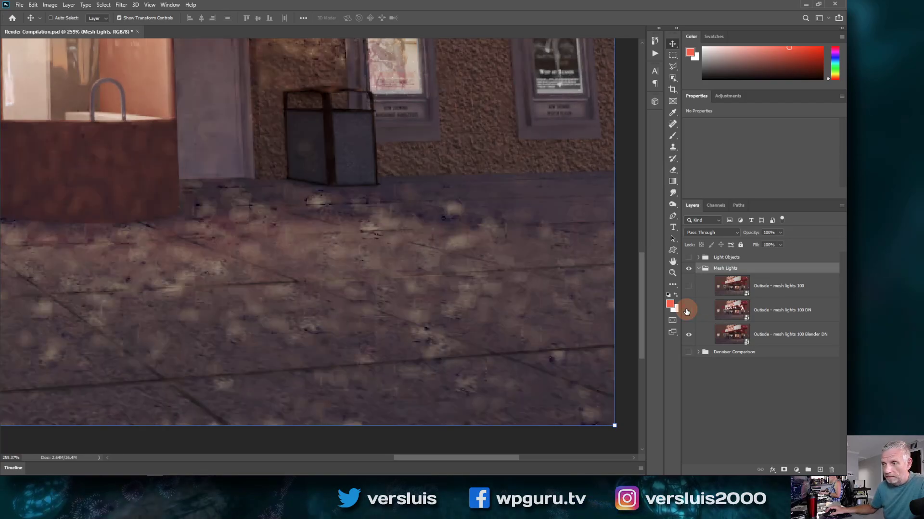
Step: Compare the DN and Blender DN mesh lights renders across the whole theater front, leaving the DN layer hidden
{"action": "scroll", "coordinate": [473, 310], "scroll_direction": "down", "scroll_amount": 2, "text": "alt"}
{"action": "scroll", "coordinate": [474, 311], "scroll_direction": "down", "scroll_amount": 4, "text": "alt"}
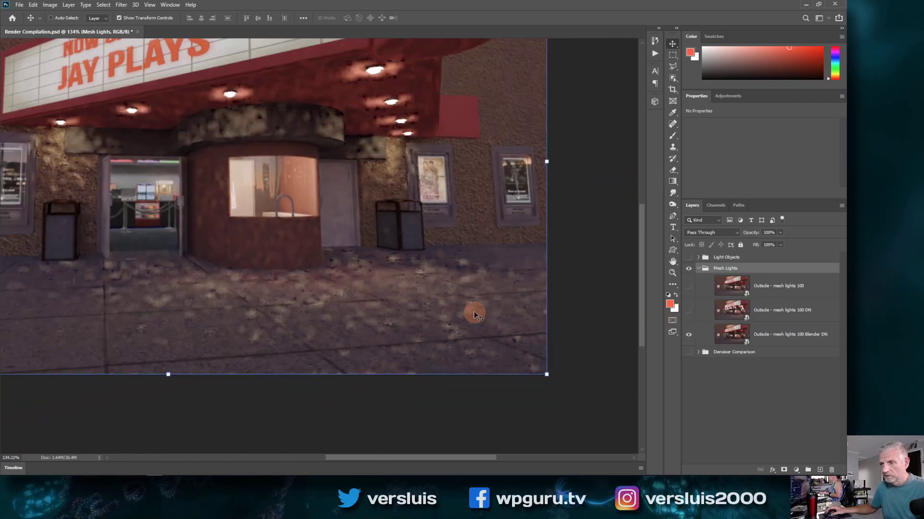
{"action": "scroll", "coordinate": [453, 348], "scroll_direction": "up", "scroll_amount": 1, "text": "alt"}
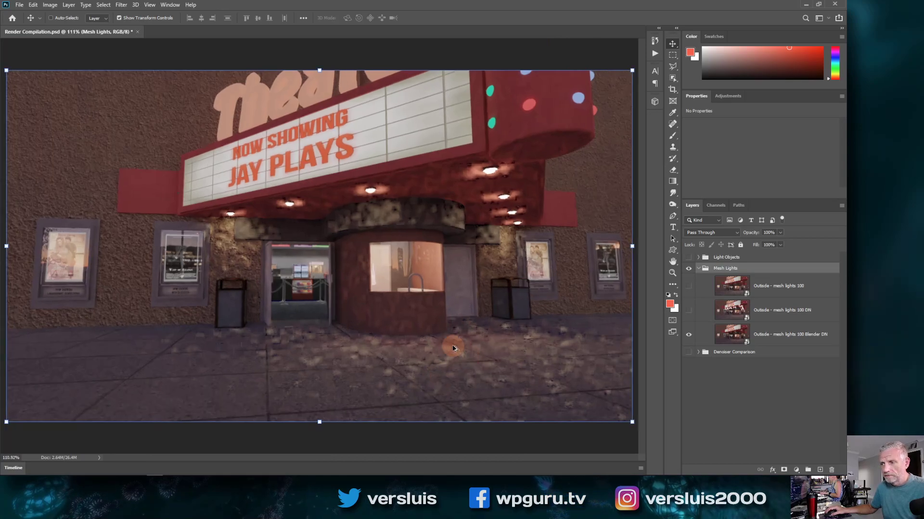
{"action": "left_click", "coordinate": [688, 310]}
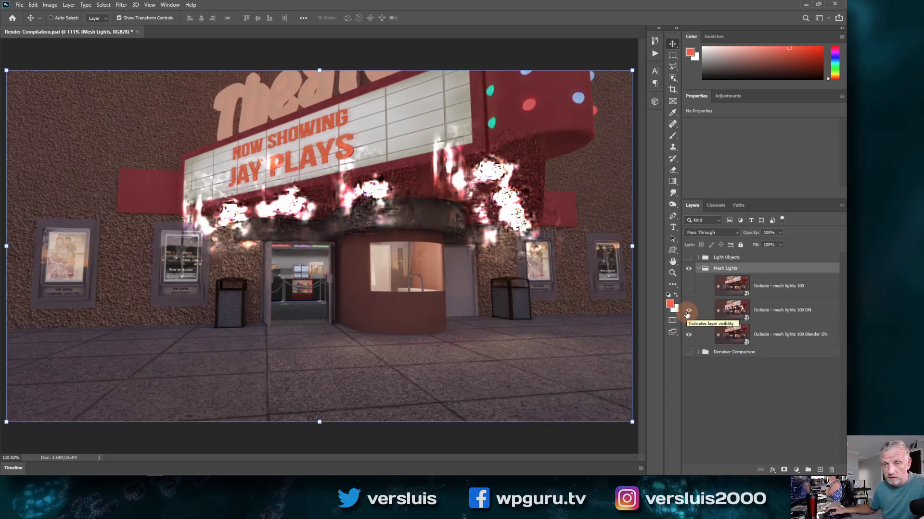
{"action": "left_click", "coordinate": [688, 311]}
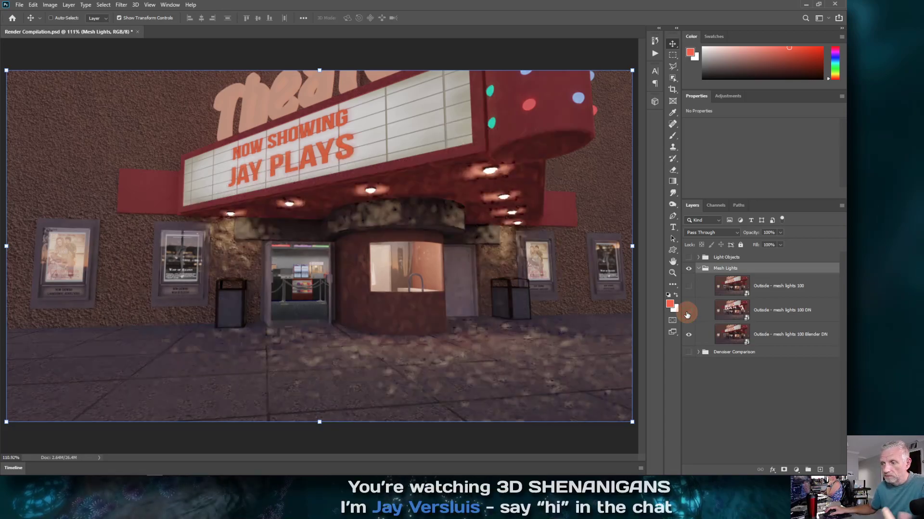
Step: Show the "Outside - mesh lights 100" layer, and swap the Mesh Lights group for Denoiser Comparison, expanded to its Interior layers
{"action": "left_click", "coordinate": [687, 286]}
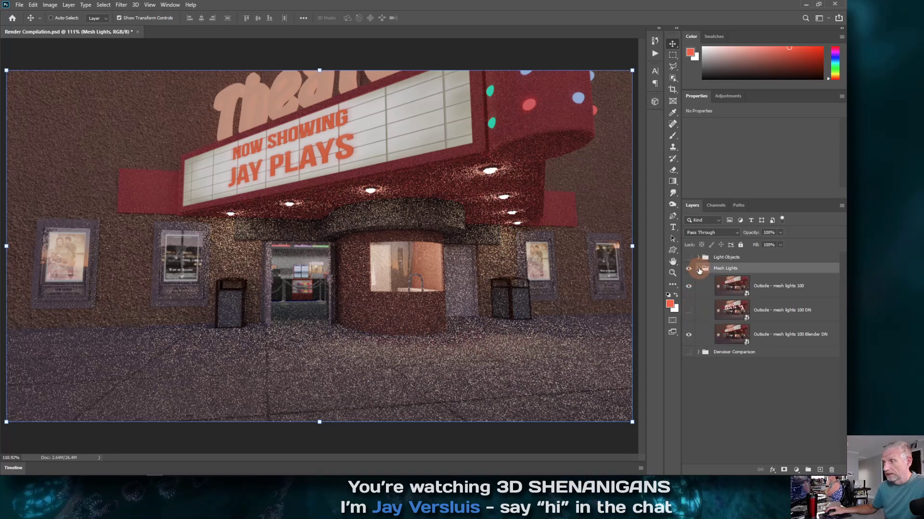
{"action": "left_click", "coordinate": [698, 269]}
{"action": "left_click", "coordinate": [688, 269]}
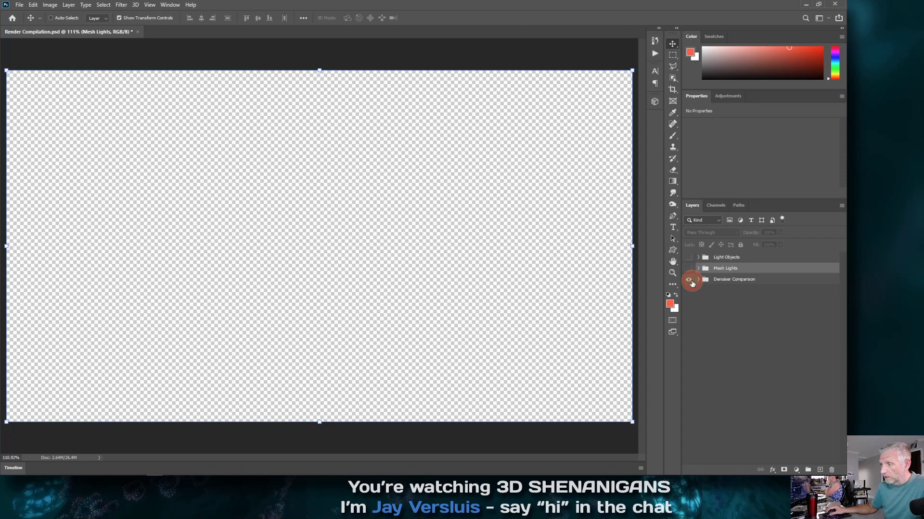
{"action": "left_click", "coordinate": [689, 280]}
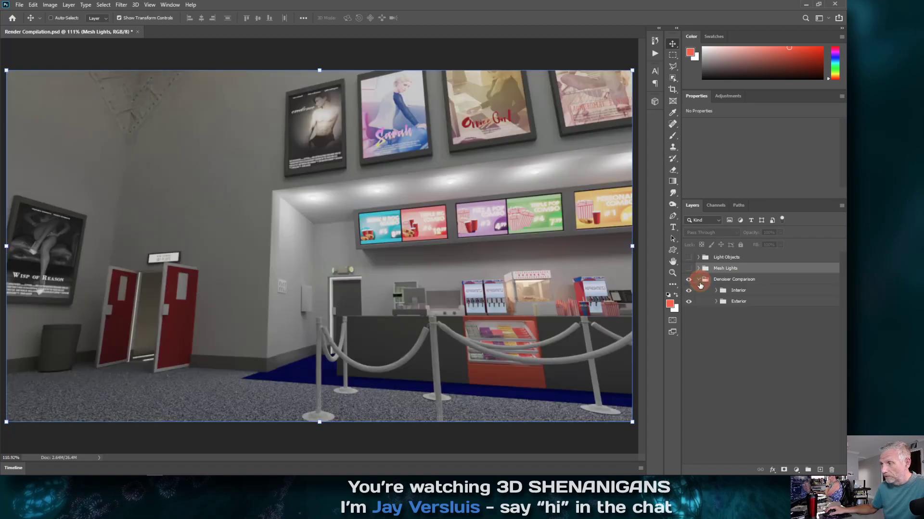
{"action": "left_click", "coordinate": [716, 291]}
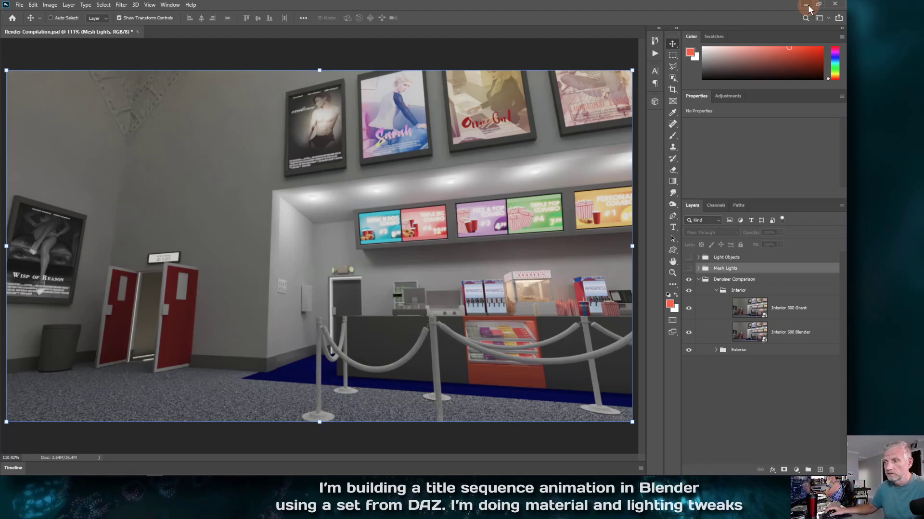
Step: Switch to File Explorer and look through the rendered frames in the Z800 folder under ! Animation
{"action": "left_click", "coordinate": [808, 6]}
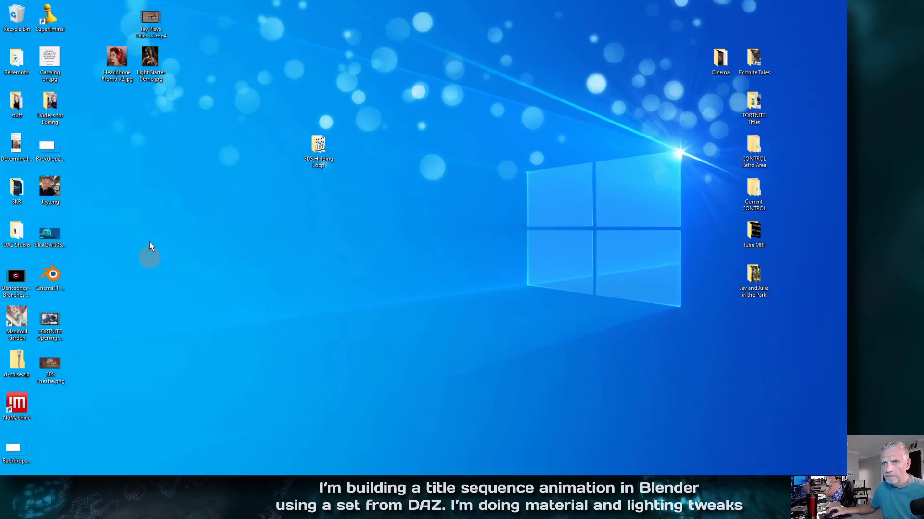
{"action": "mouse_move", "coordinate": [146, 468]}
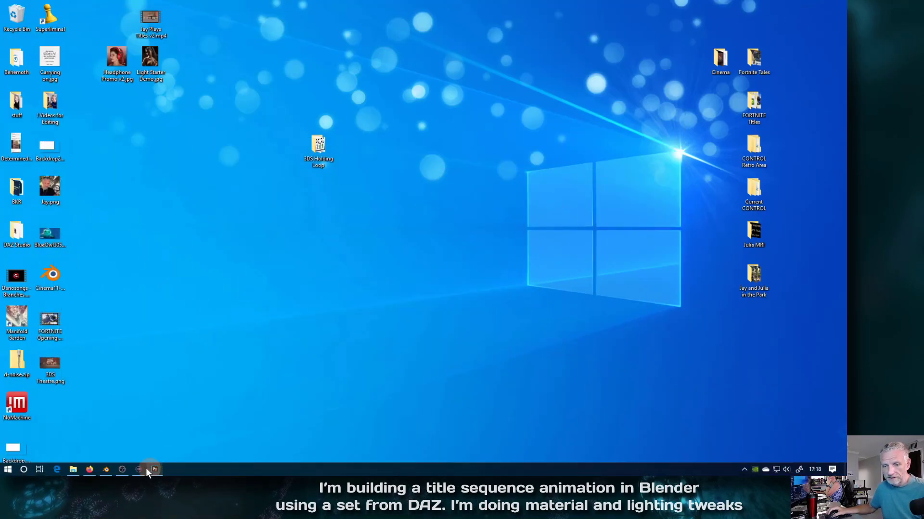
{"action": "left_click", "coordinate": [78, 469]}
{"action": "left_click_drag", "start_coordinate": [357, 42], "coordinate": [378, 56]}
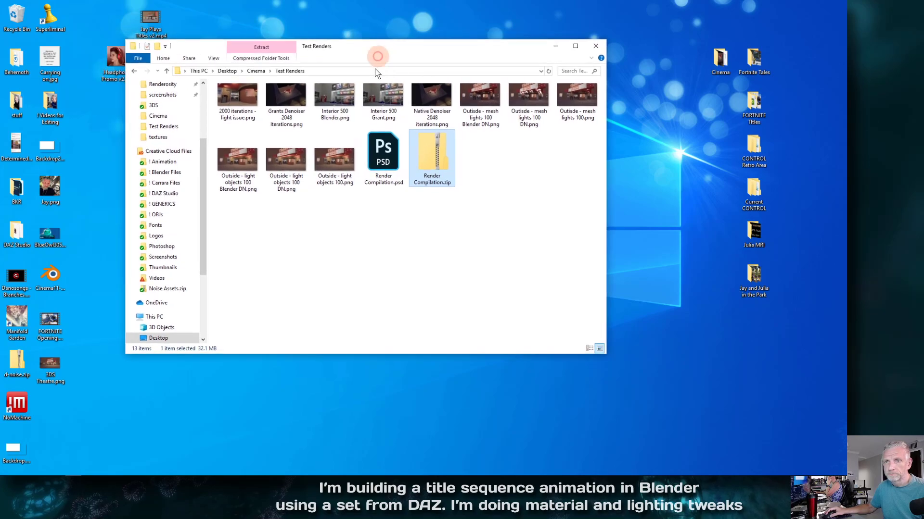
{"action": "left_click", "coordinate": [163, 162]}
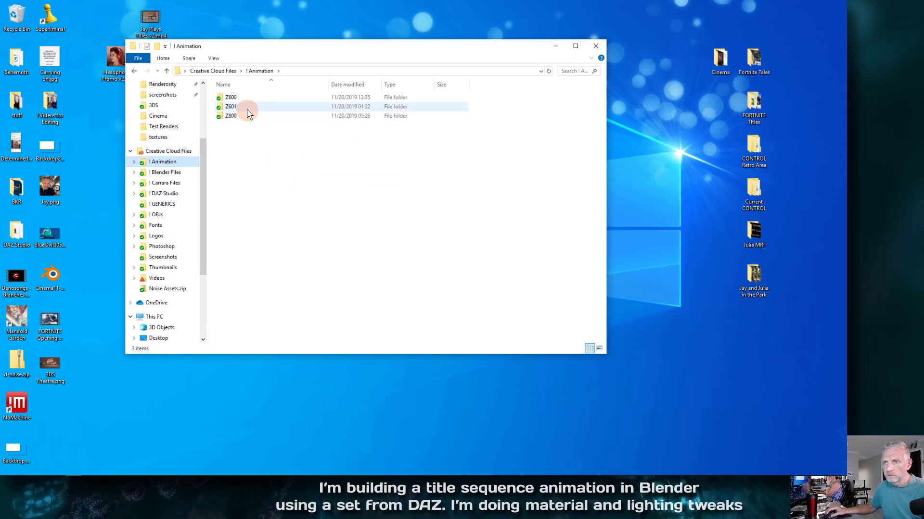
{"action": "double_click", "coordinate": [233, 115]}
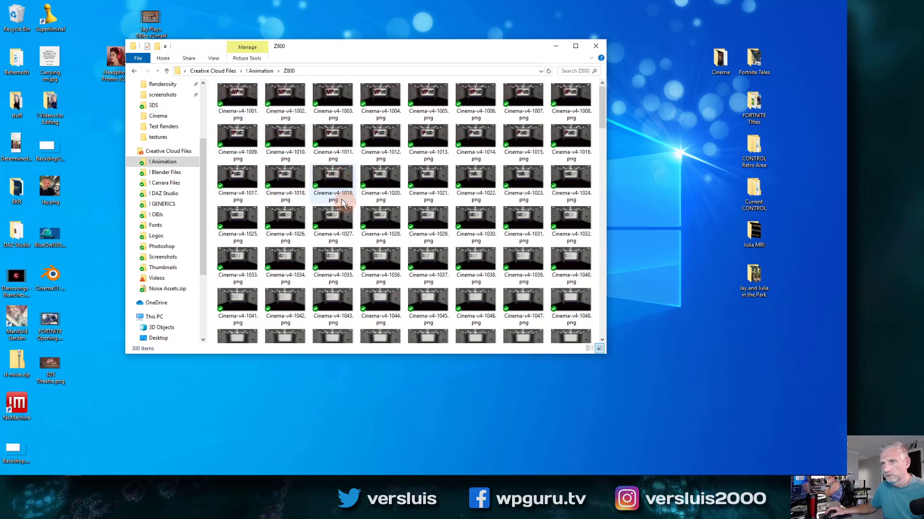
{"action": "scroll", "coordinate": [529, 222], "scroll_direction": "down", "scroll_amount": 10}
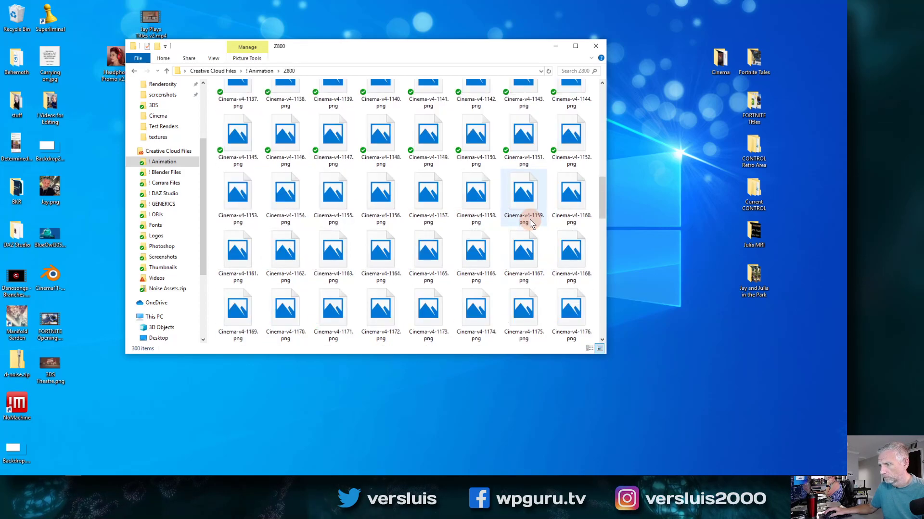
{"action": "scroll", "coordinate": [530, 222], "scroll_direction": "up", "scroll_amount": 10}
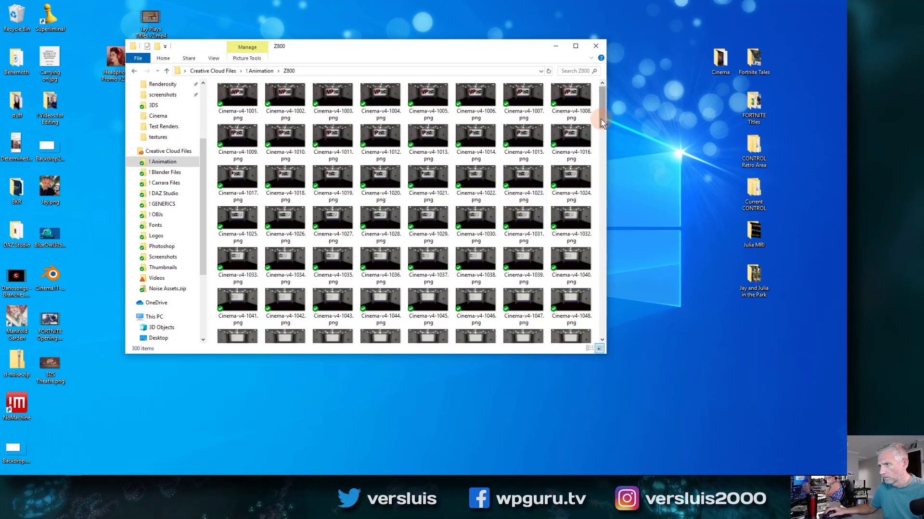
{"action": "left_click_drag", "start_coordinate": [607, 142], "coordinate": [588, 103]}
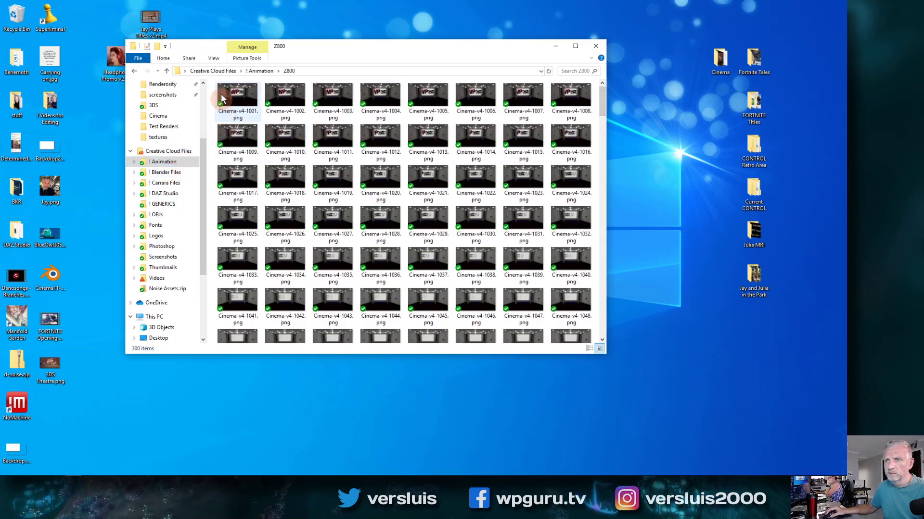
Step: Look inside the Z601 folder under ! Animation, and browse the Z600 frames through to the last one
{"action": "left_click", "coordinate": [257, 72]}
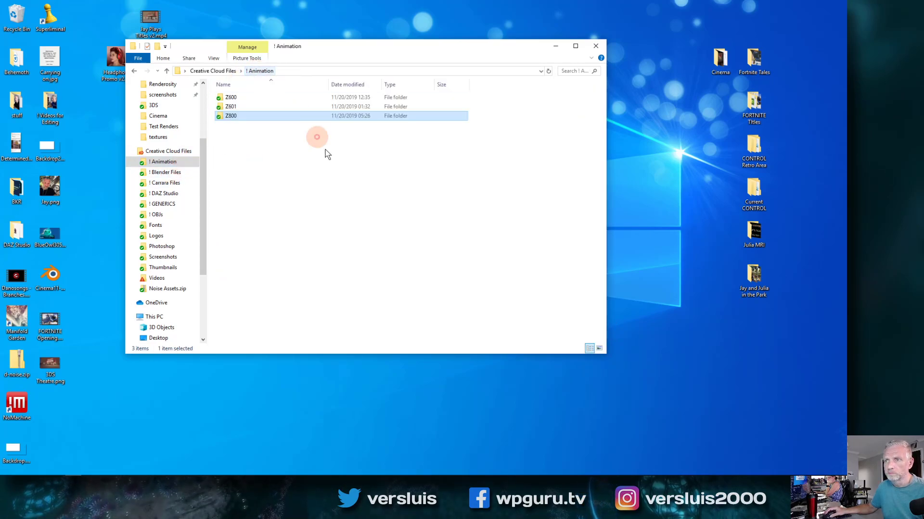
{"action": "double_click", "coordinate": [238, 107]}
{"action": "left_click", "coordinate": [260, 71]}
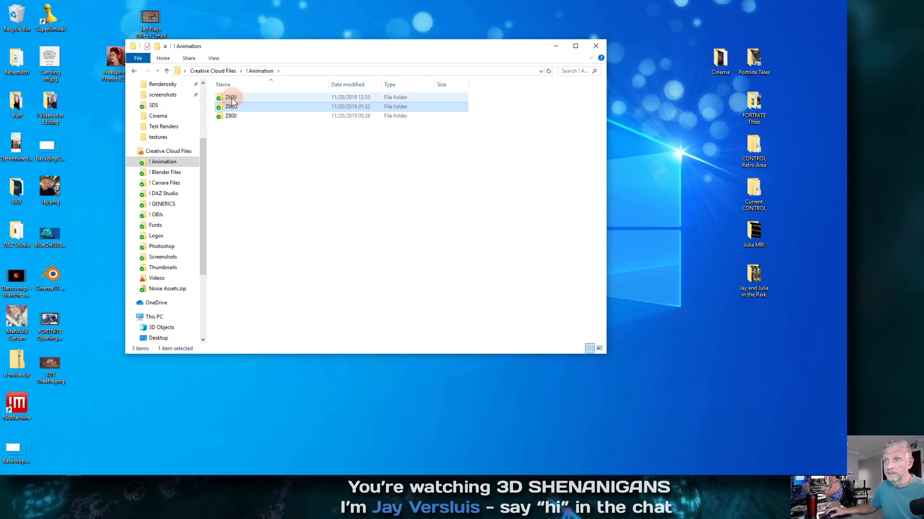
{"action": "double_click", "coordinate": [232, 98]}
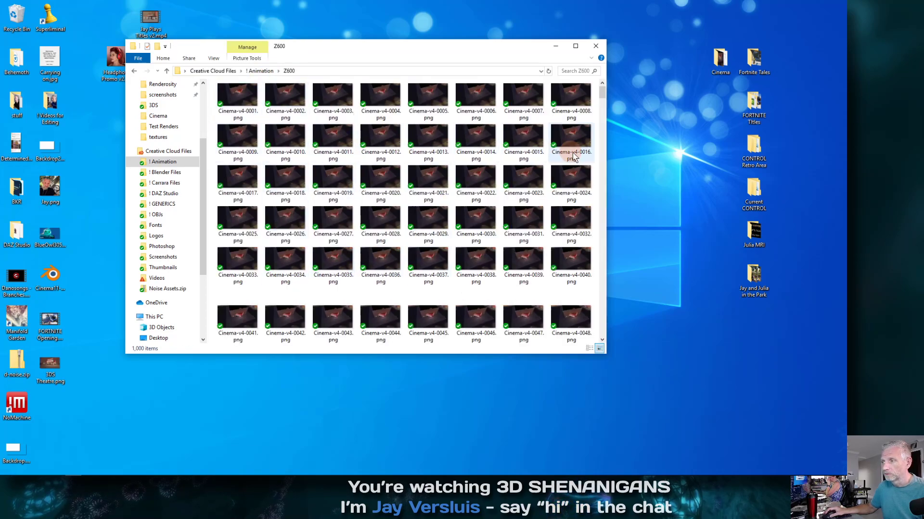
{"action": "left_click_drag", "start_coordinate": [603, 96], "coordinate": [607, 340]}
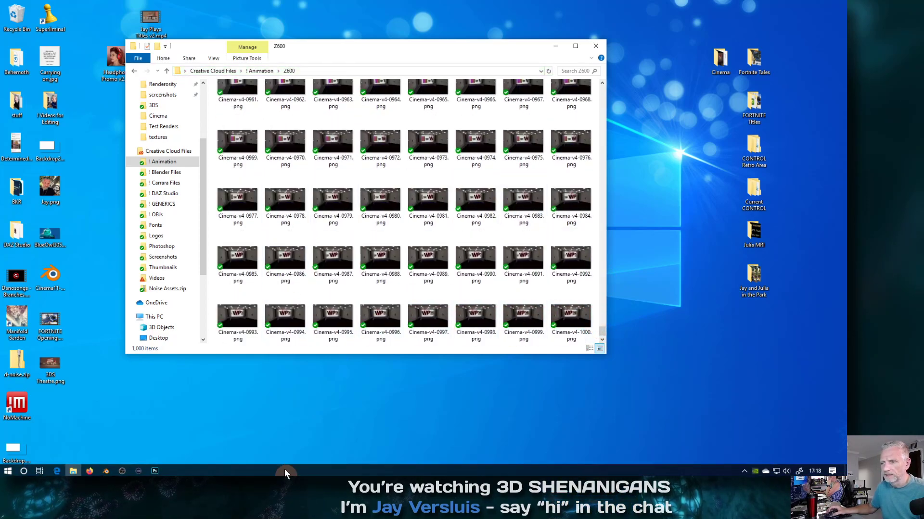
Step: Switch to Photoshop and open Cinema-v4-0001.png from ! Animation > Z600 as an image sequence
{"action": "left_click", "coordinate": [153, 470]}
{"action": "left_click", "coordinate": [18, 4]}
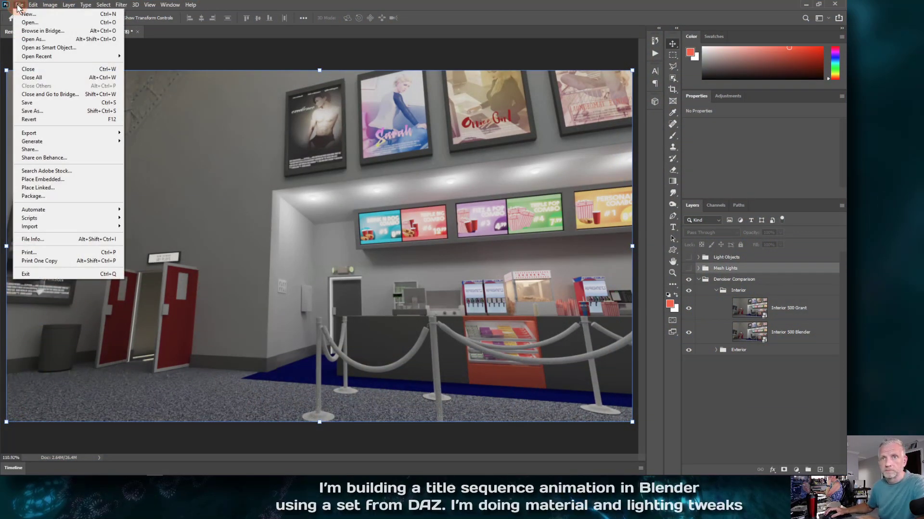
{"action": "left_click", "coordinate": [58, 23]}
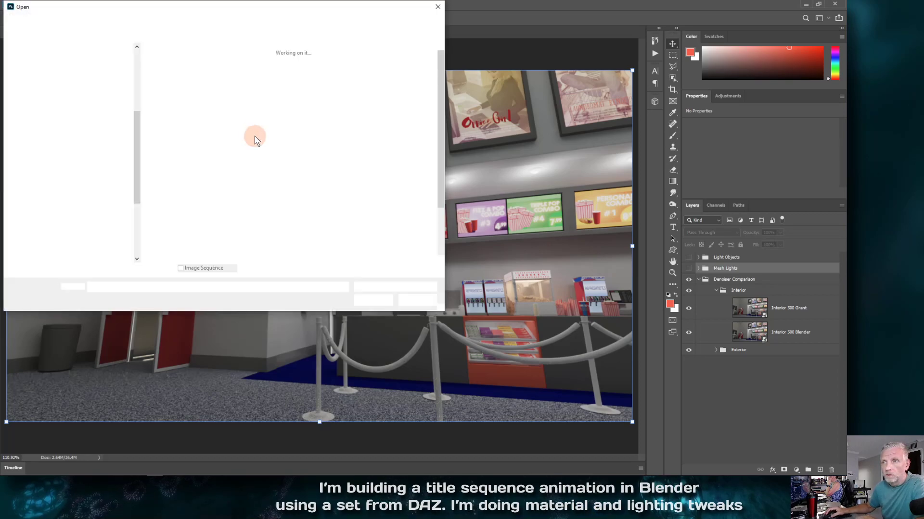
{"action": "left_click", "coordinate": [53, 84]}
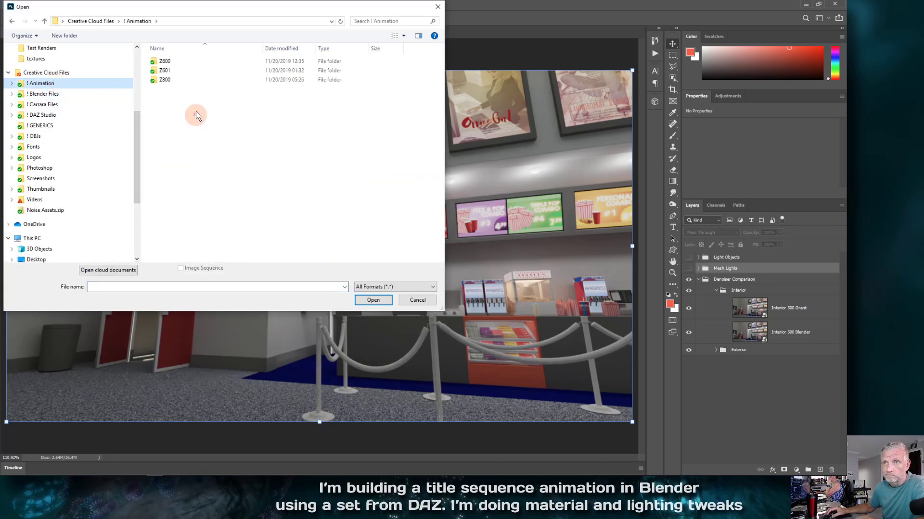
{"action": "double_click", "coordinate": [174, 62]}
{"action": "left_click", "coordinate": [178, 64]}
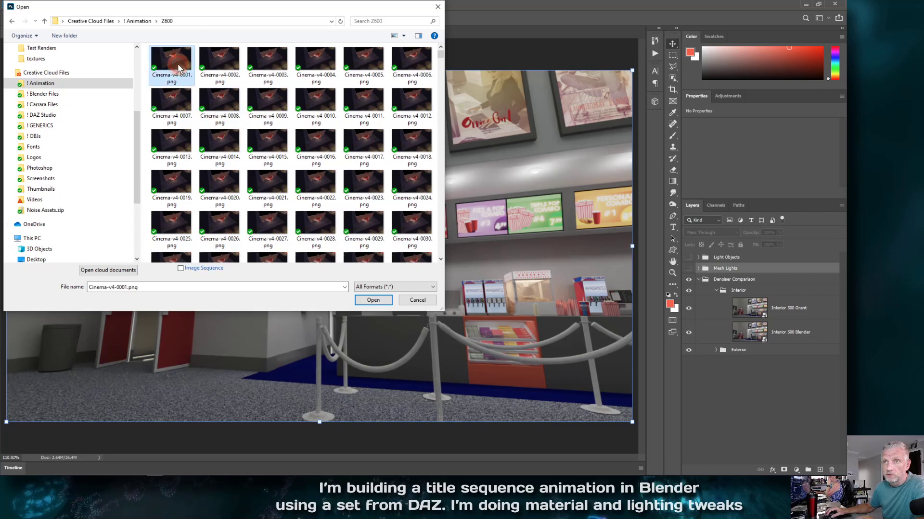
{"action": "left_click", "coordinate": [182, 270]}
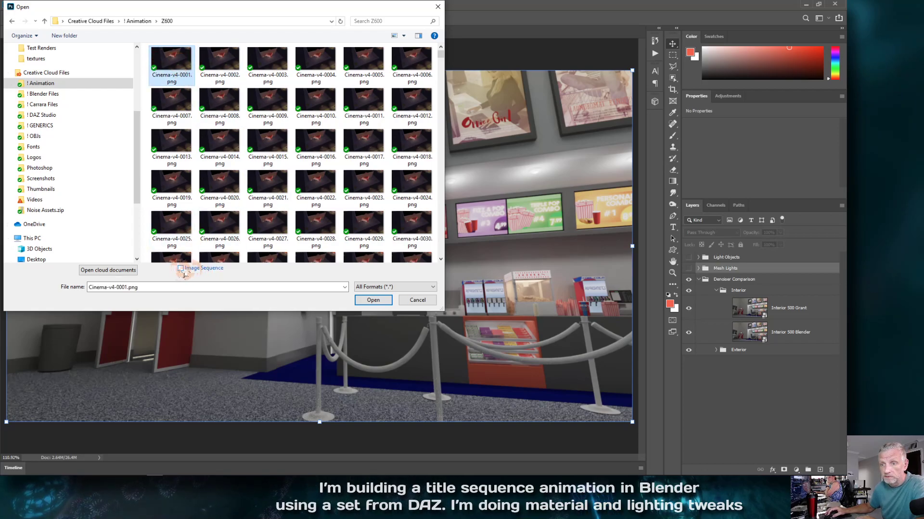
{"action": "left_click", "coordinate": [374, 301]}
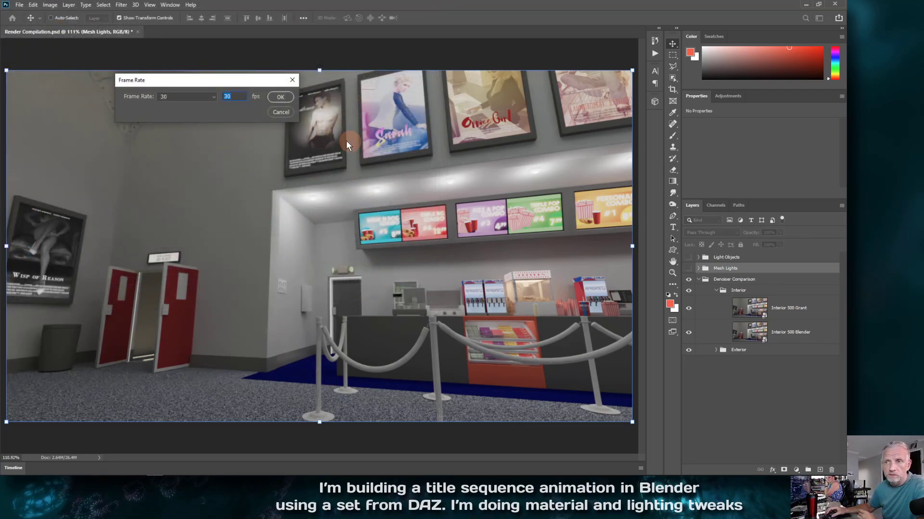
Step: Set the imported image sequence's frame rate to 60 fps
{"action": "left_click", "coordinate": [214, 97]}
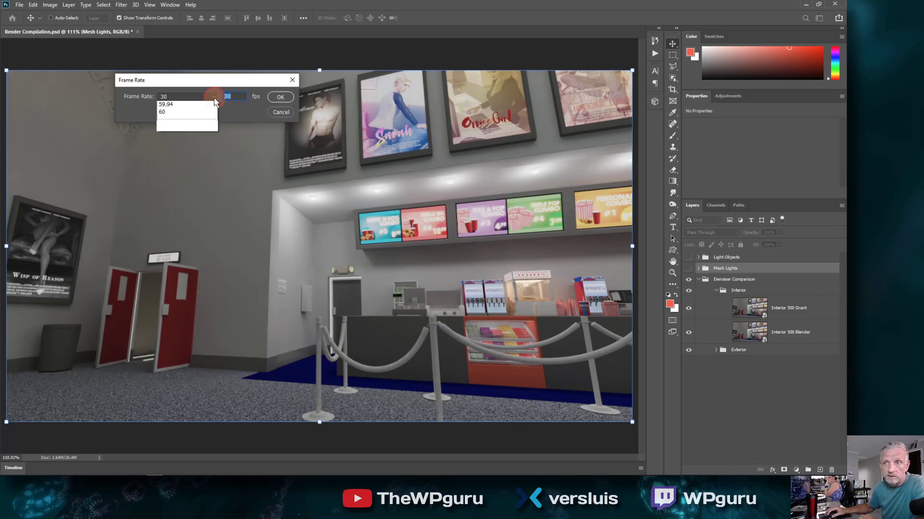
{"action": "left_click", "coordinate": [203, 182]}
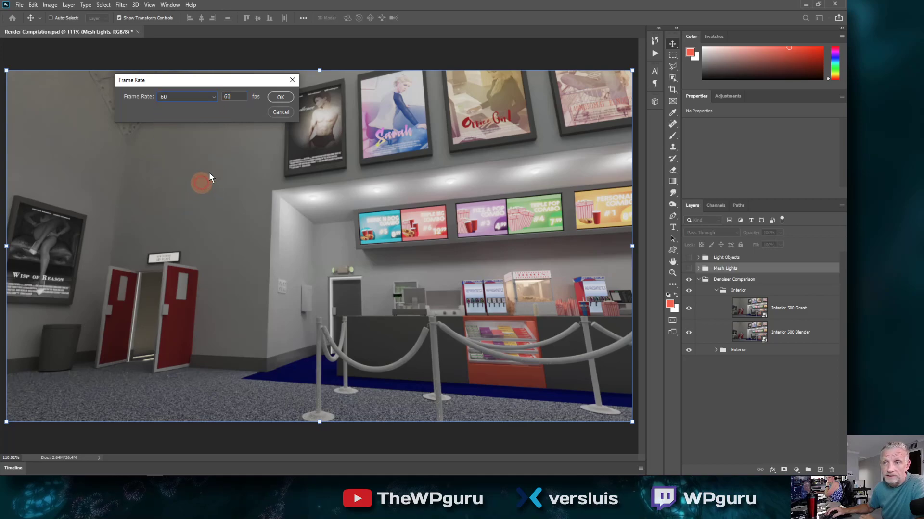
{"action": "left_click", "coordinate": [277, 98]}
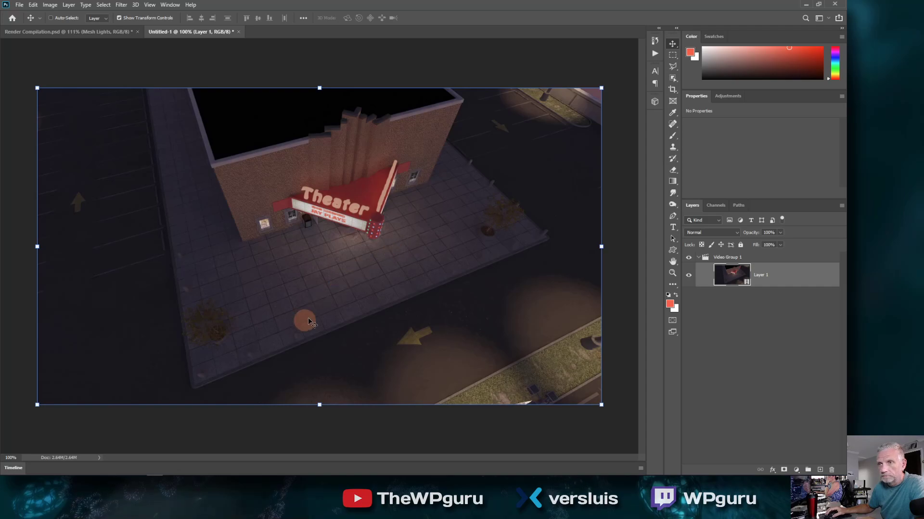
Step: Expand the Timeline and scrub through the first part of the imported video layer
{"action": "double_click", "coordinate": [18, 469]}
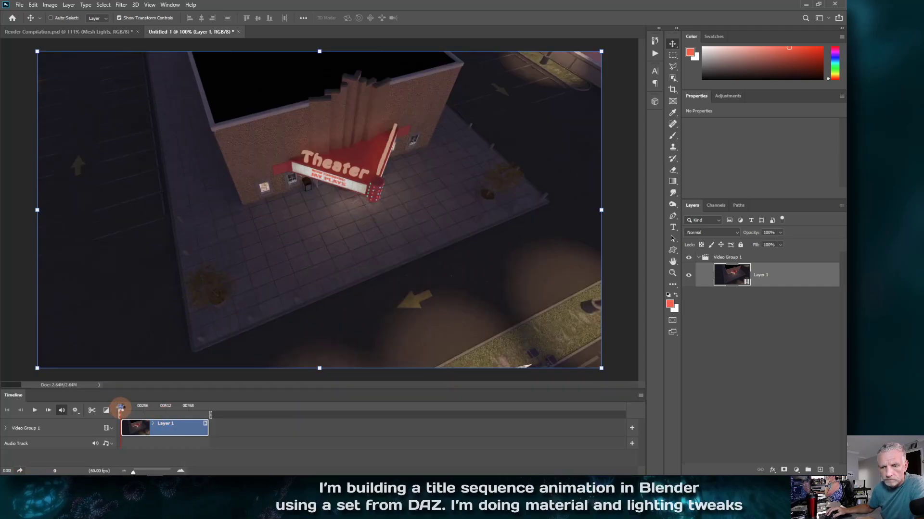
{"action": "left_click_drag", "start_coordinate": [120, 408], "coordinate": [156, 414]}
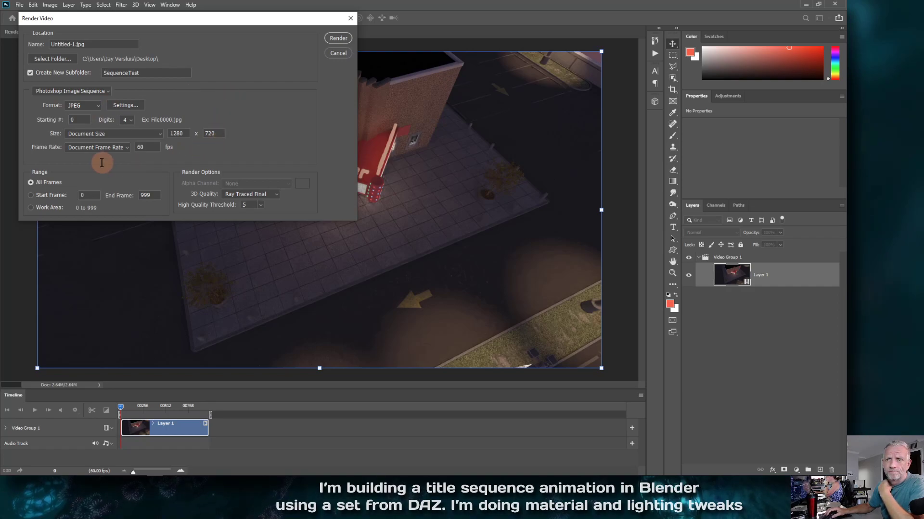
Step: Name the new output subfolder Cinema v4 and render all frames as a JPEG image sequence
{"action": "double_click", "coordinate": [144, 73]}
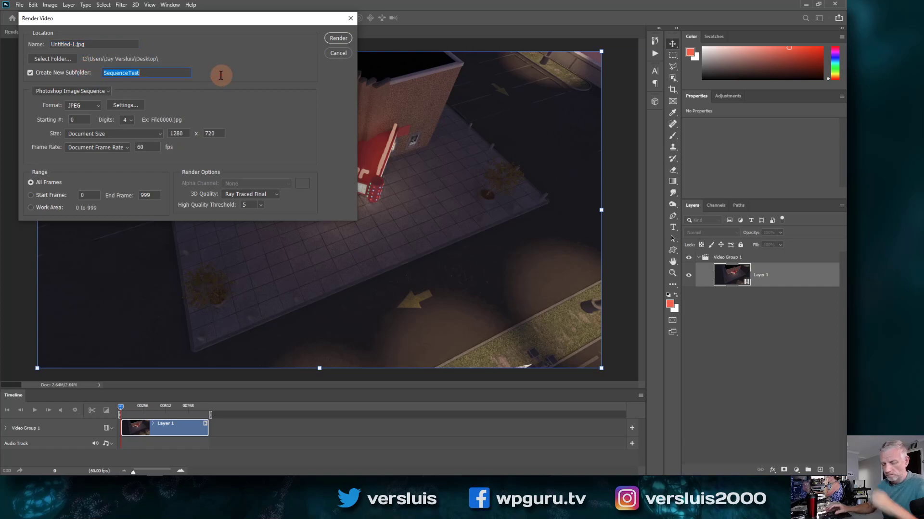
{"action": "type", "text": "Cinema"}
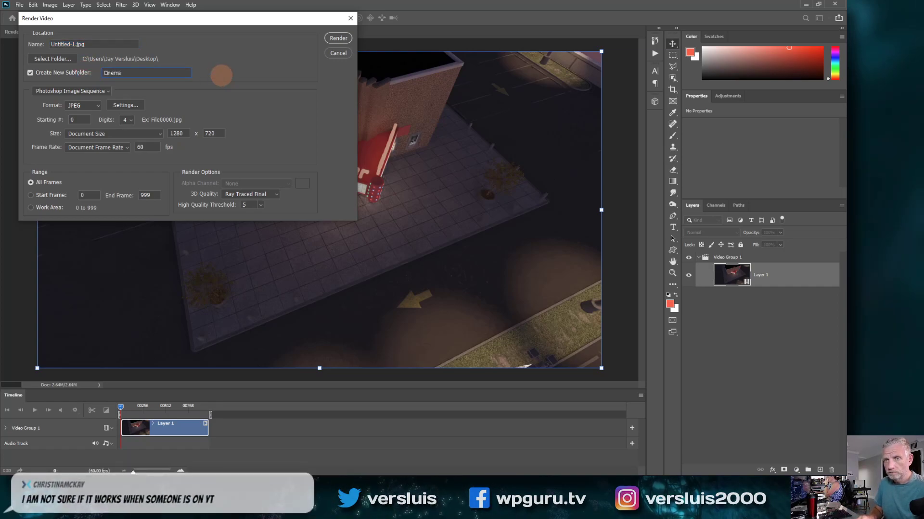
{"action": "type", "text": " V"}
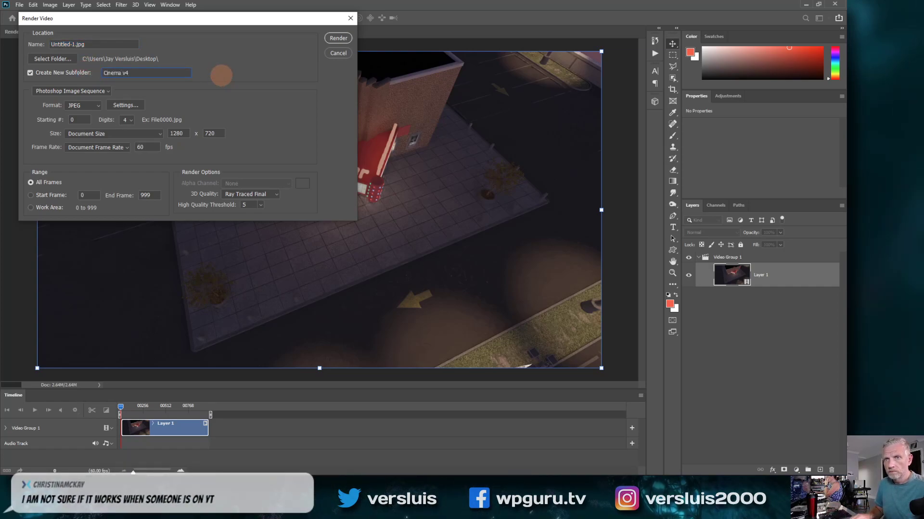
{"action": "key", "text": "Return"}
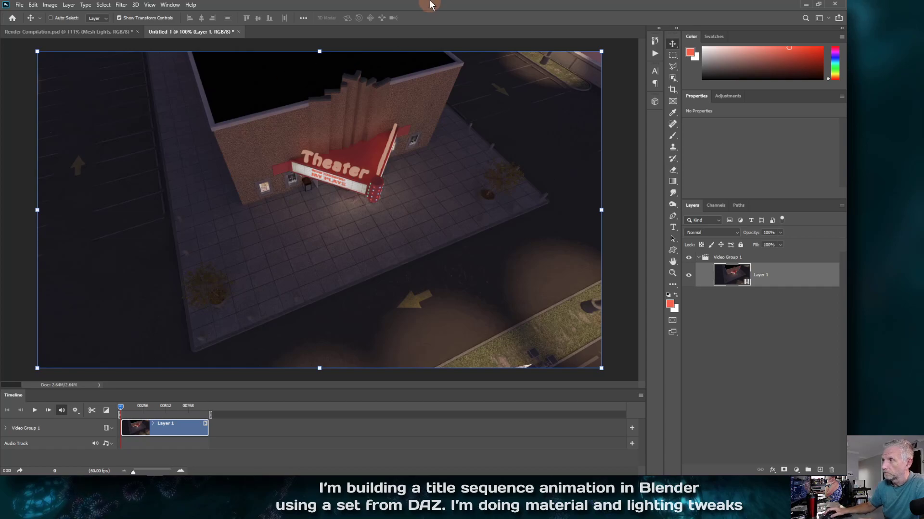
Step: Look for the output on the desktop, and check the save location in Photoshop's Render Video settings without rendering
{"action": "left_click", "coordinate": [804, 6]}
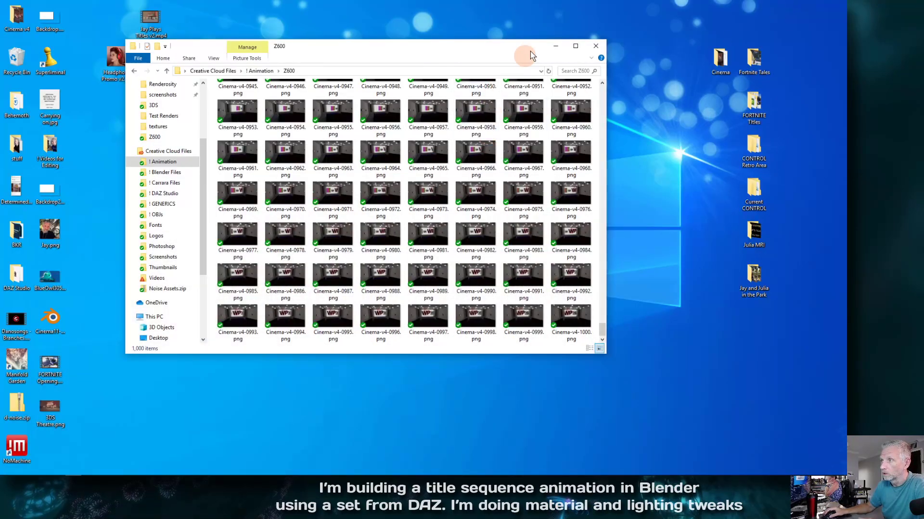
{"action": "left_click", "coordinate": [552, 45]}
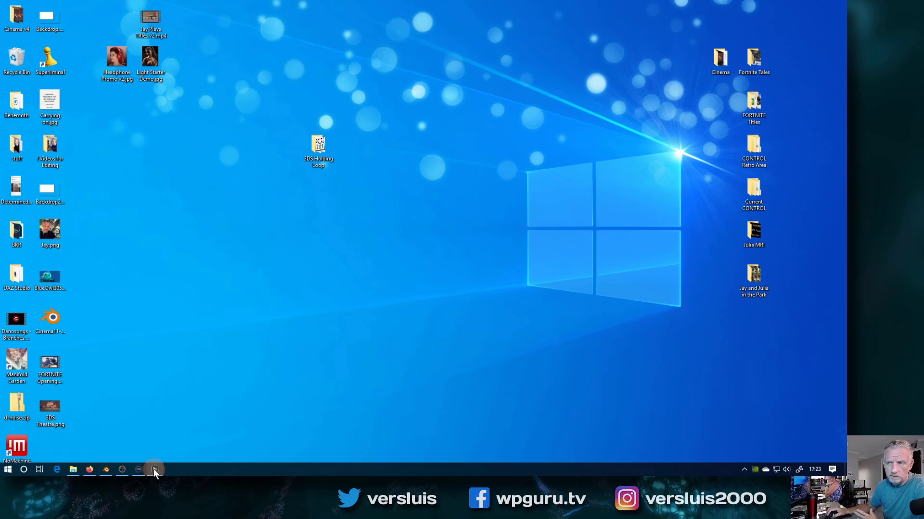
{"action": "mouse_move", "coordinate": [154, 469]}
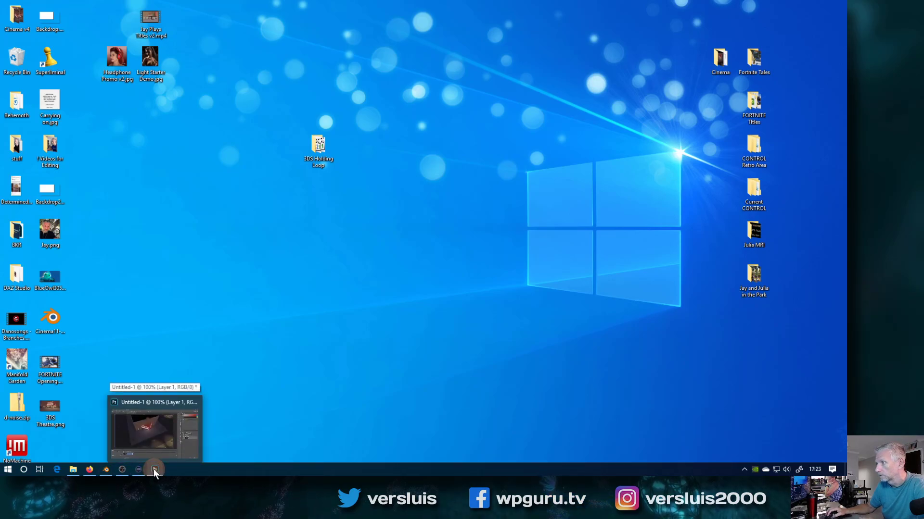
{"action": "left_click", "coordinate": [155, 429]}
{"action": "left_click", "coordinate": [19, 5]}
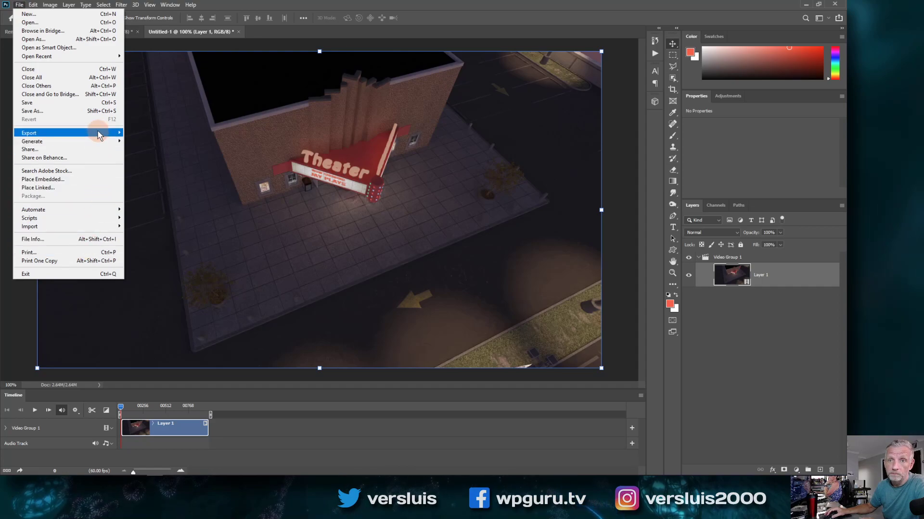
{"action": "mouse_move", "coordinate": [98, 133]}
{"action": "left_click", "coordinate": [197, 261]}
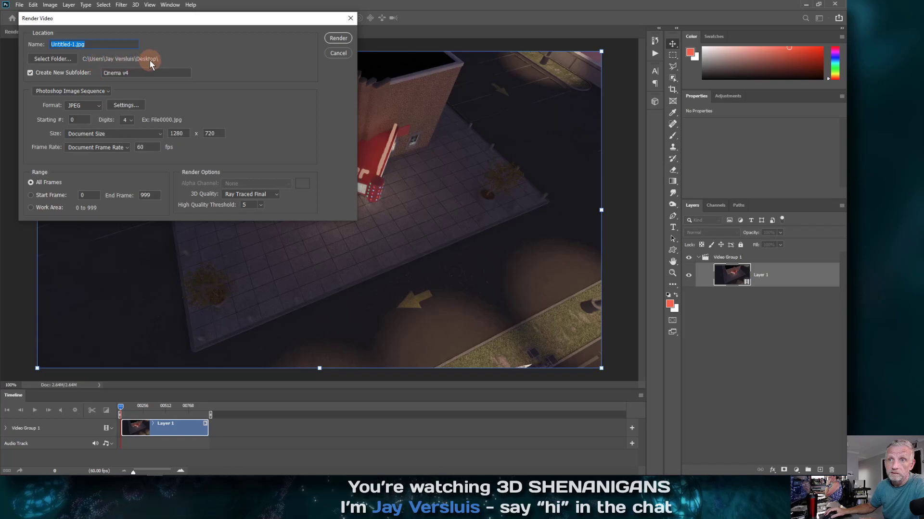
{"action": "left_click", "coordinate": [338, 53]}
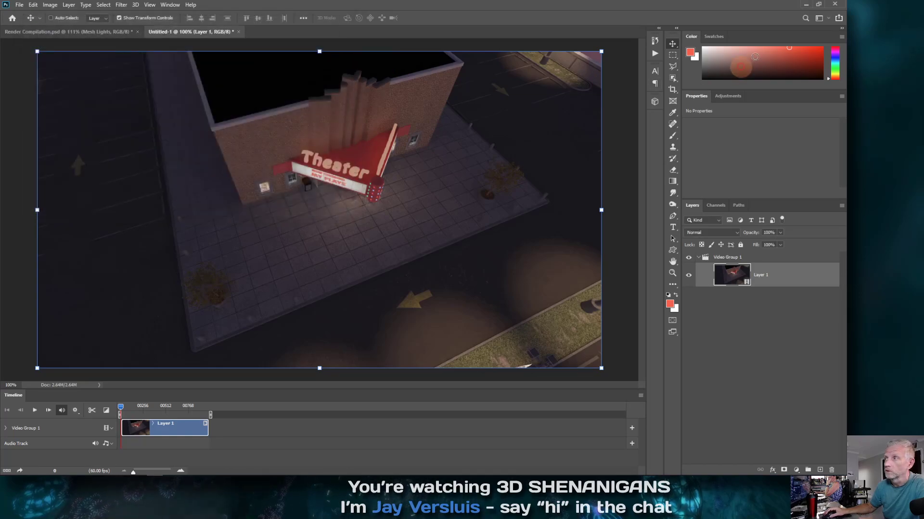
Step: Switch to the desktop and browse the rendered frames in the Cinema v4 folder through to the last one
{"action": "left_click", "coordinate": [807, 4]}
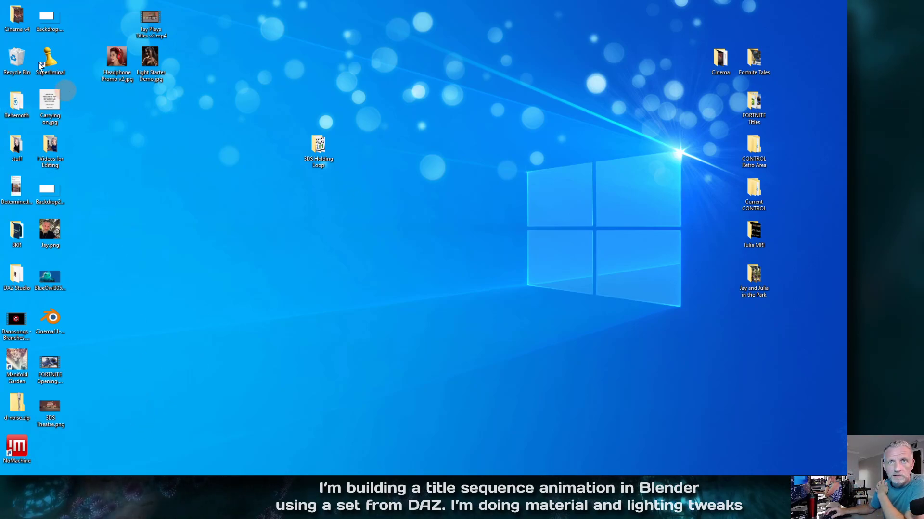
{"action": "double_click", "coordinate": [17, 19]}
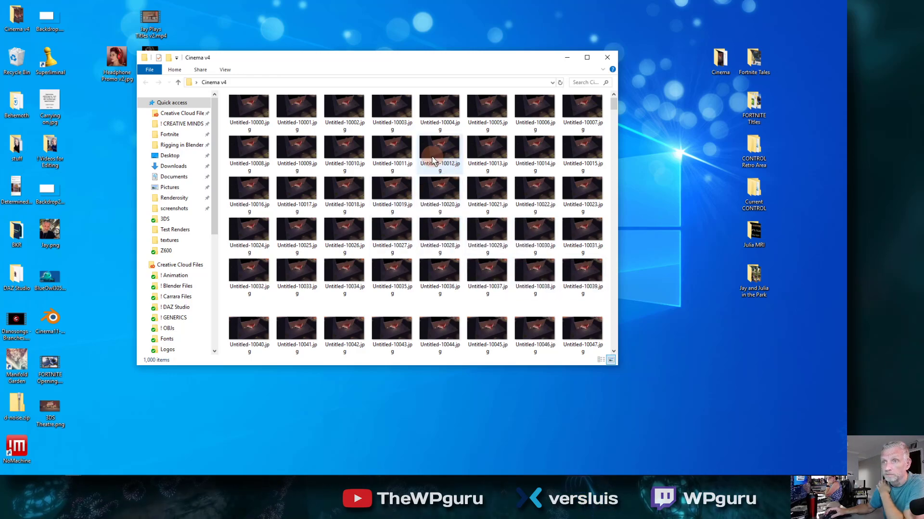
{"action": "scroll", "coordinate": [346, 166], "scroll_direction": "down", "scroll_amount": 2}
{"action": "scroll", "coordinate": [346, 166], "scroll_direction": "down", "scroll_amount": 20}
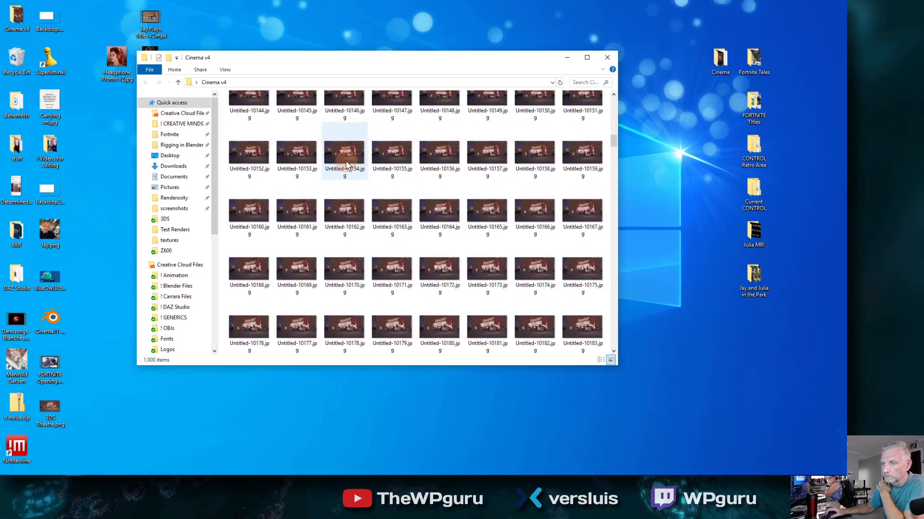
{"action": "scroll", "coordinate": [346, 166], "scroll_direction": "down", "scroll_amount": 20}
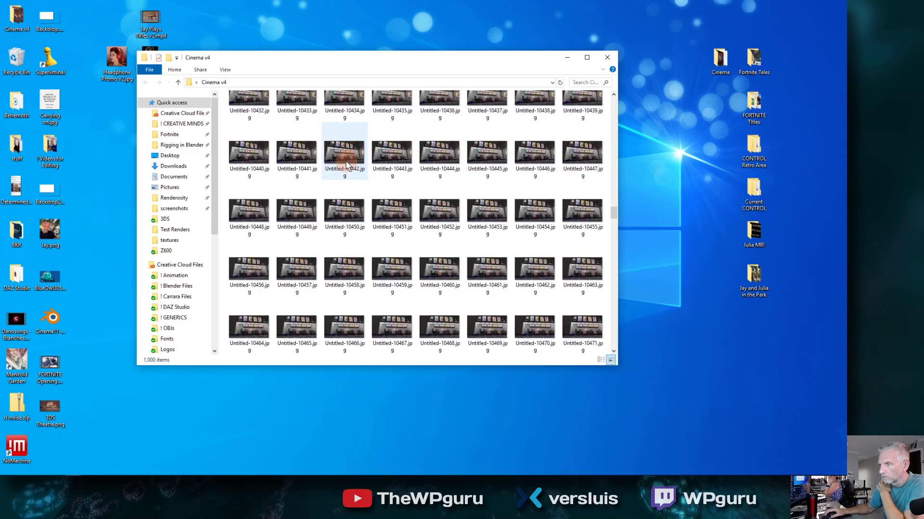
{"action": "scroll", "coordinate": [346, 166], "scroll_direction": "down", "scroll_amount": 16}
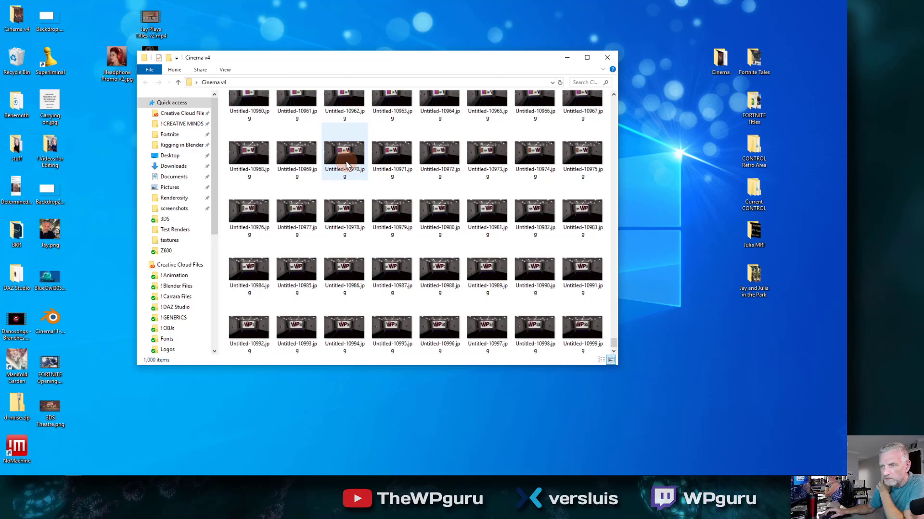
{"action": "scroll", "coordinate": [347, 166], "scroll_direction": "up", "scroll_amount": 20}
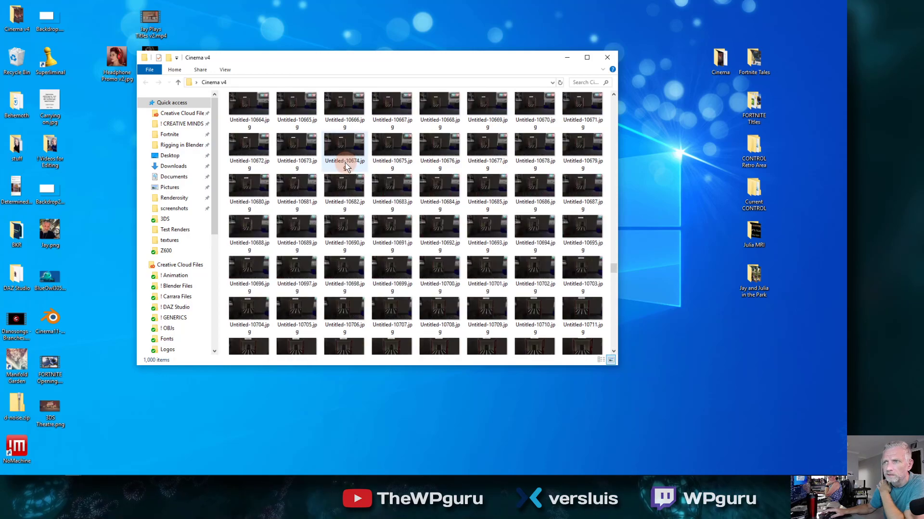
{"action": "left_click", "coordinate": [607, 57]}
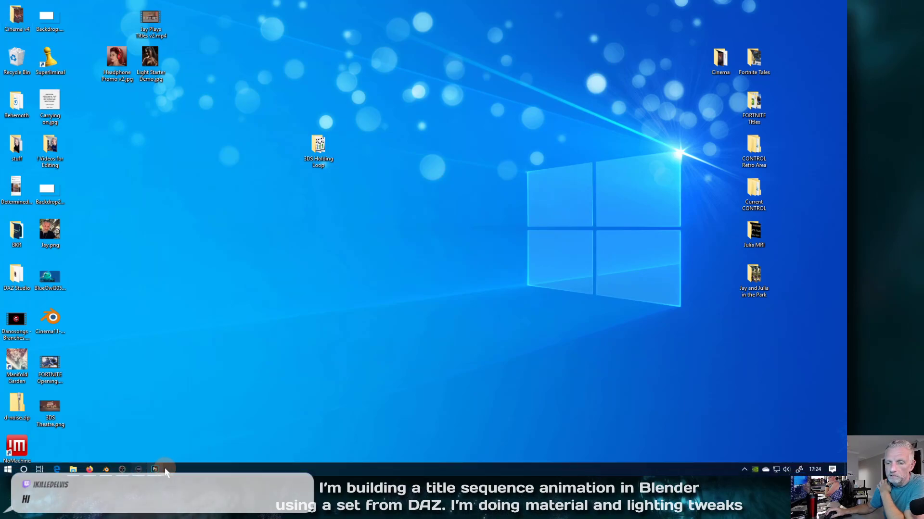
Step: View Untitled-10000.jpg from the Cinema v4 folder full screen and flip through the frames that follow it
{"action": "double_click", "coordinate": [16, 18]}
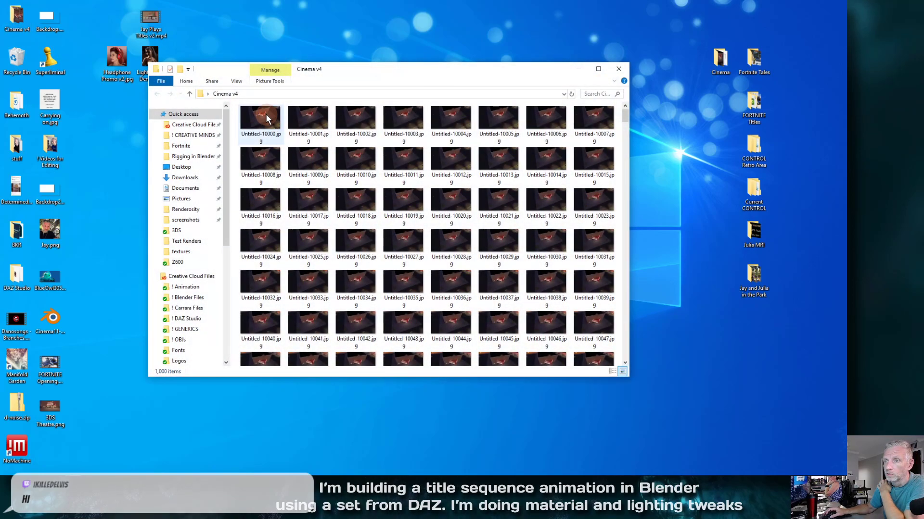
{"action": "double_click", "coordinate": [266, 116]}
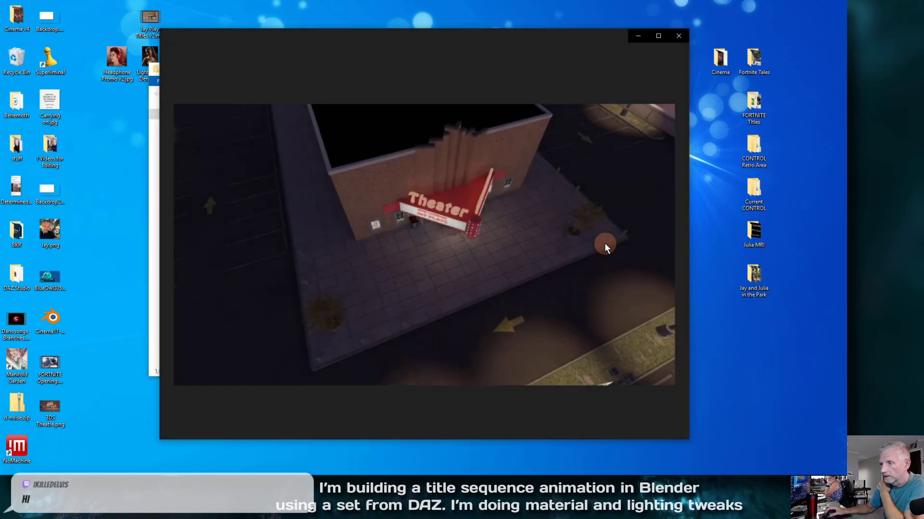
{"action": "left_click", "coordinate": [678, 430]}
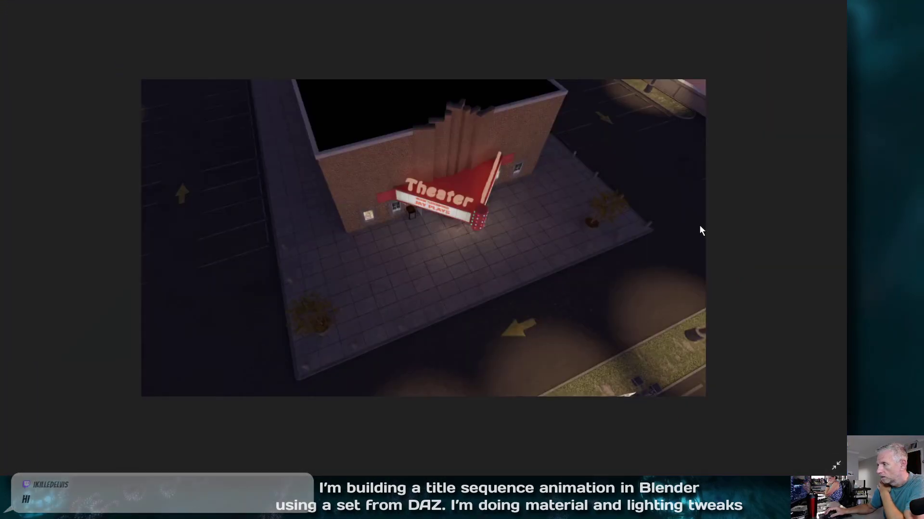
{"action": "left_click", "coordinate": [832, 234]}
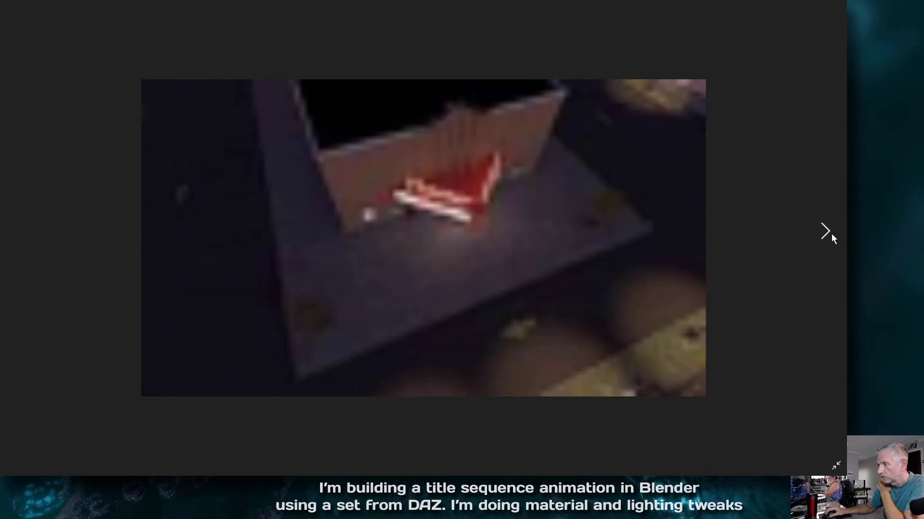
{"action": "left_click", "coordinate": [831, 234]}
{"action": "left_click", "coordinate": [831, 234]}
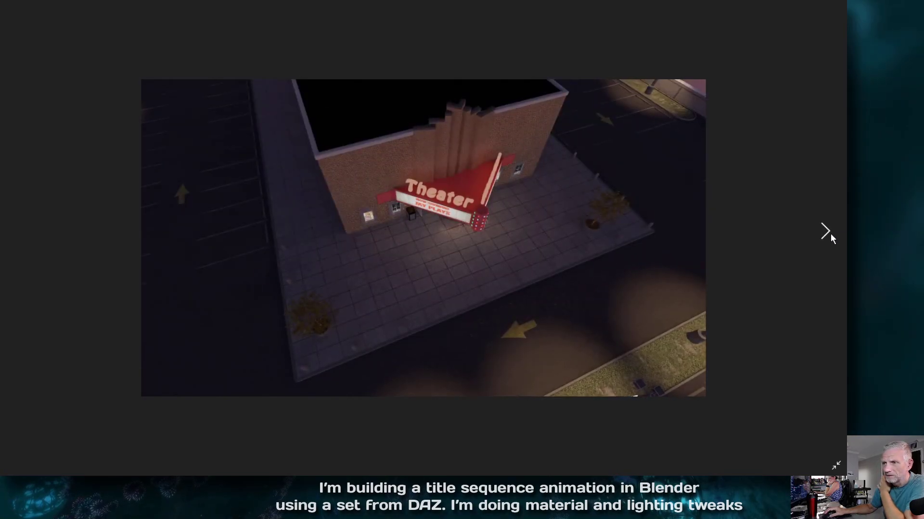
{"action": "left_click", "coordinate": [831, 234]}
{"action": "left_click", "coordinate": [831, 233]}
{"action": "left_click", "coordinate": [836, 466]}
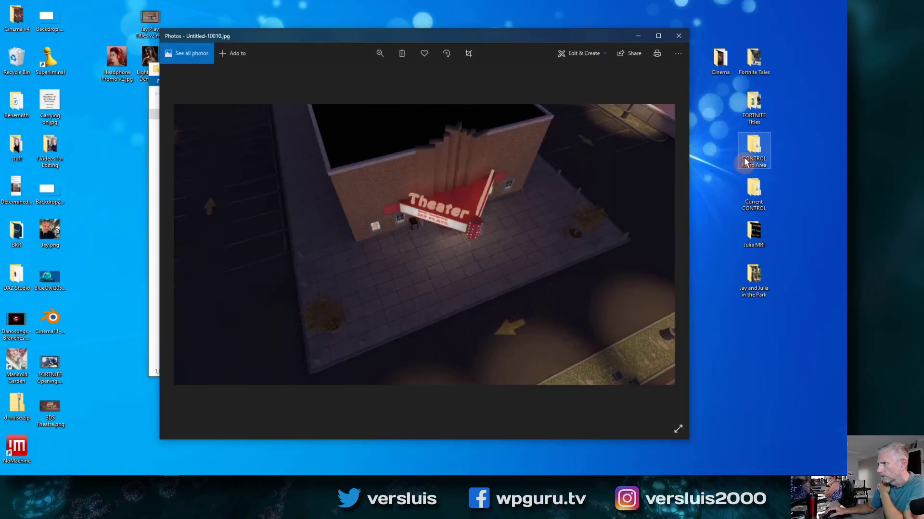
{"action": "left_click", "coordinate": [678, 35]}
Step: Switch to Photoshop and set Render Video to encode with Adobe Media Encoder
{"action": "left_click", "coordinate": [154, 469]}
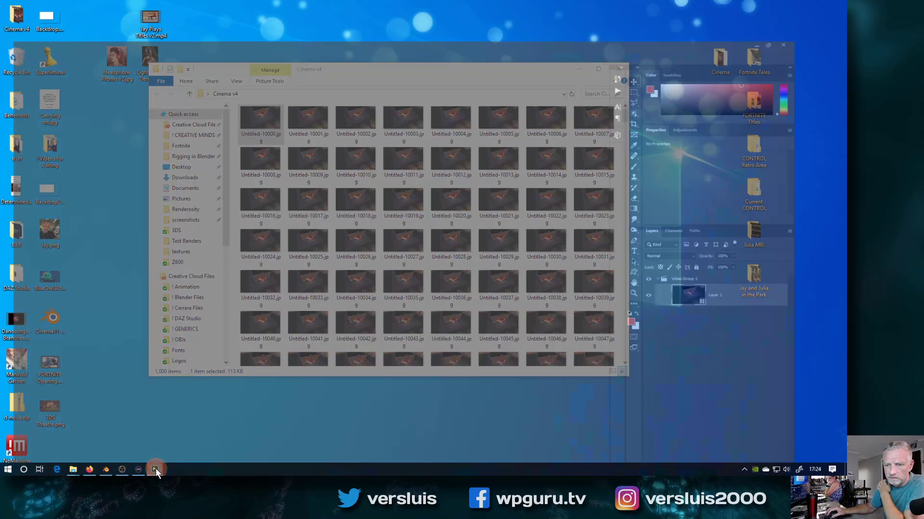
{"action": "left_click", "coordinate": [19, 4]}
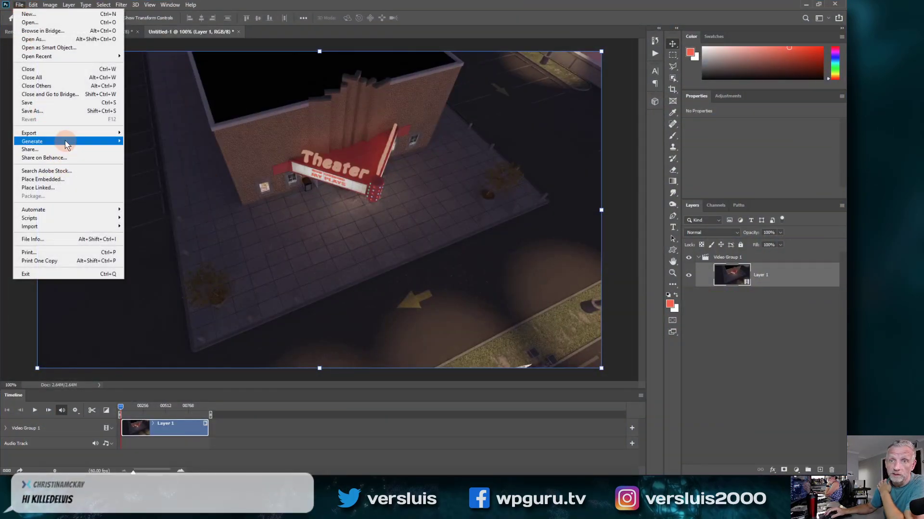
{"action": "mouse_move", "coordinate": [66, 134]}
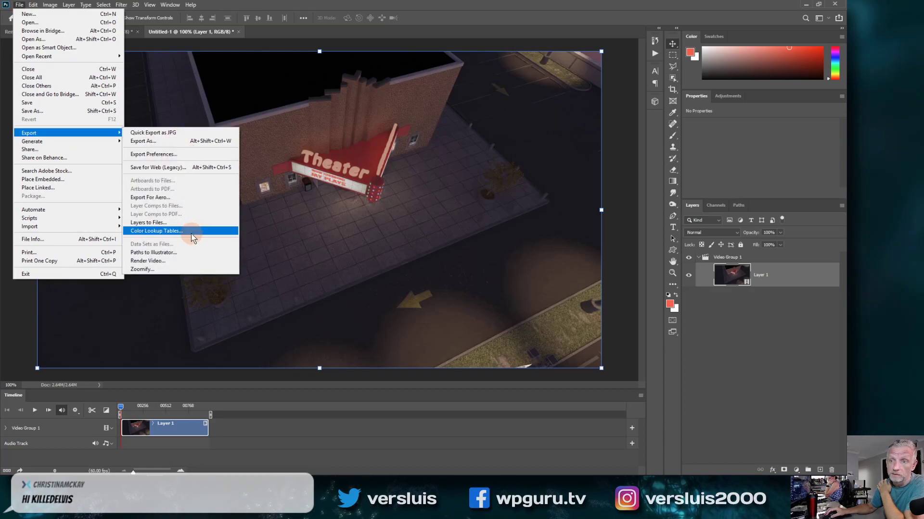
{"action": "left_click", "coordinate": [192, 259]}
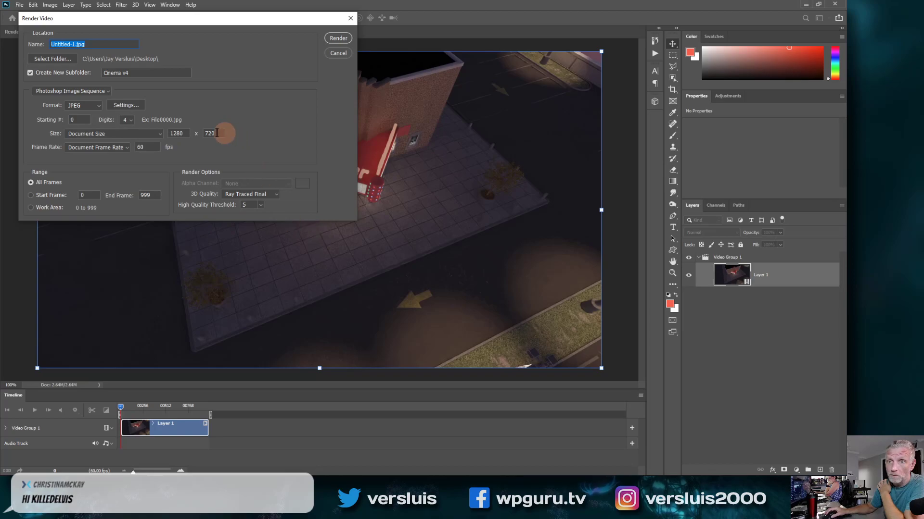
{"action": "left_click", "coordinate": [105, 91]}
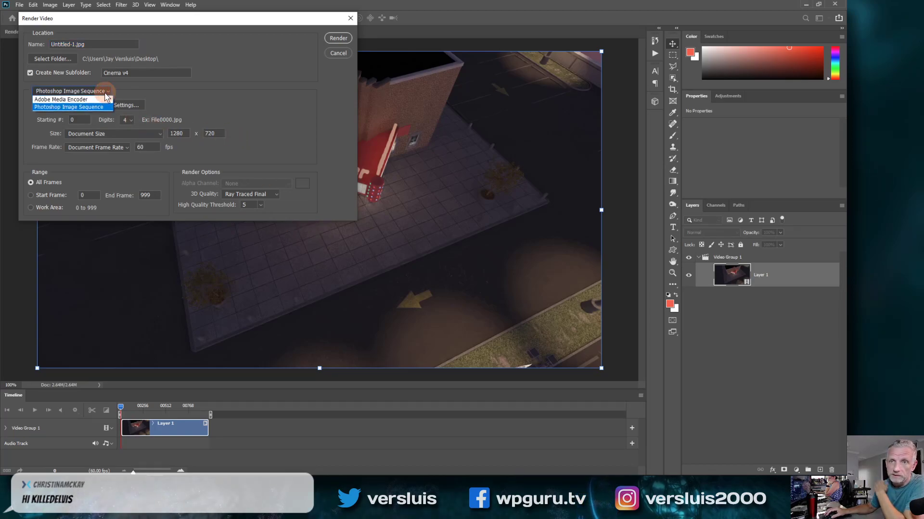
{"action": "left_click", "coordinate": [96, 99]}
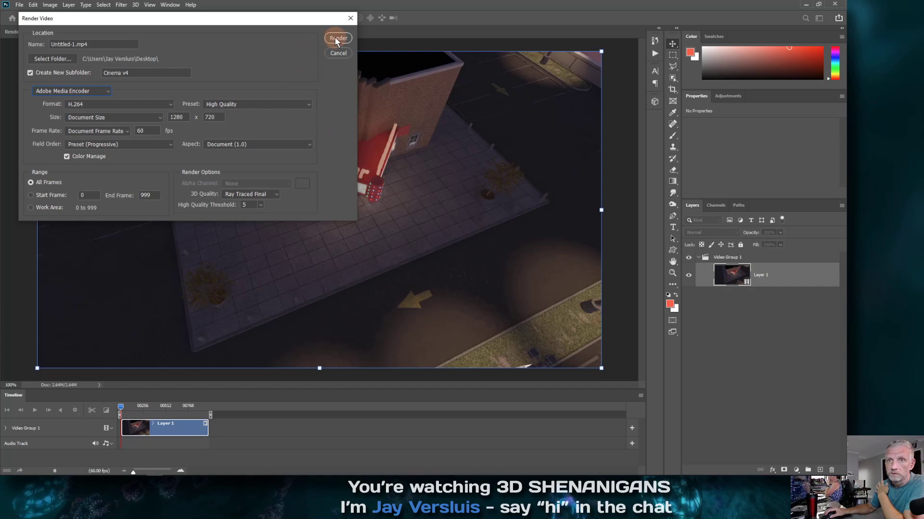
Step: Name the video Cinema-v4.mp4, turn off the new subfolder, and render it to the desktop
{"action": "left_click", "coordinate": [78, 43]}
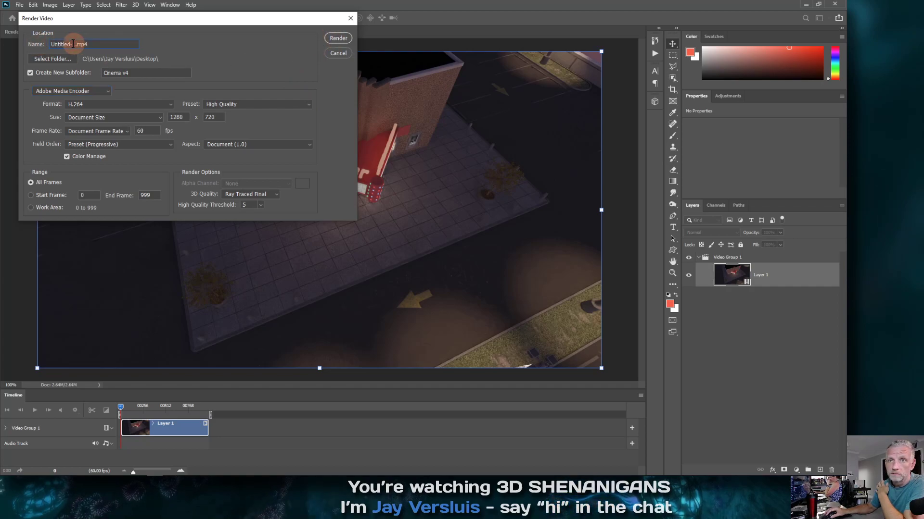
{"action": "left_click_drag", "start_coordinate": [76, 44], "coordinate": [18, 48]}
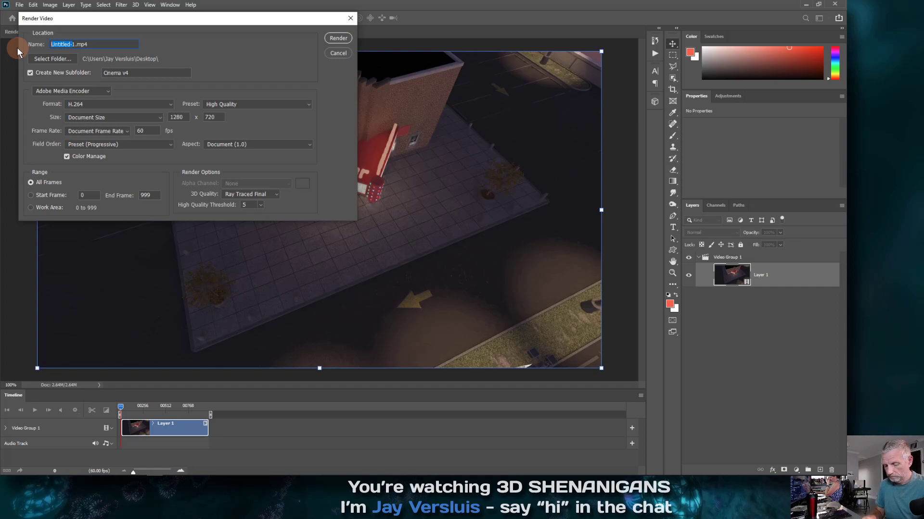
{"action": "type", "text": "Conema"}
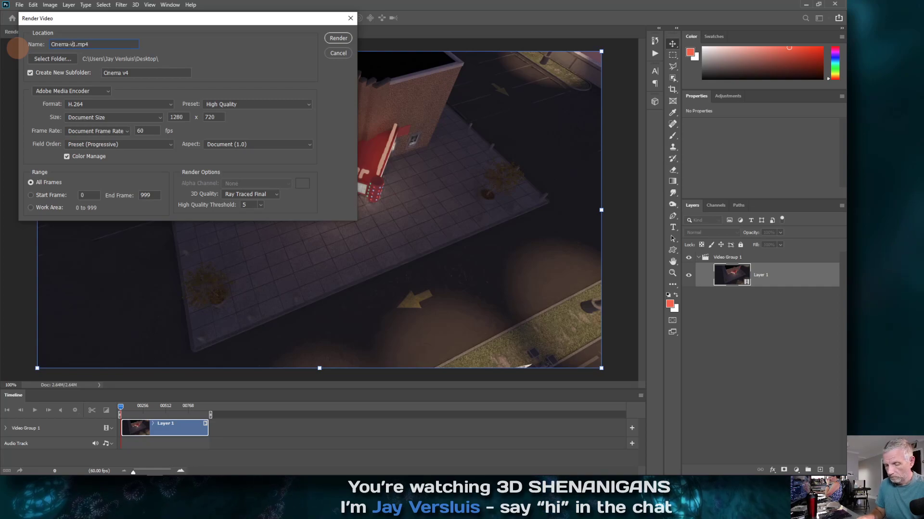
{"action": "type", "text": "4"}
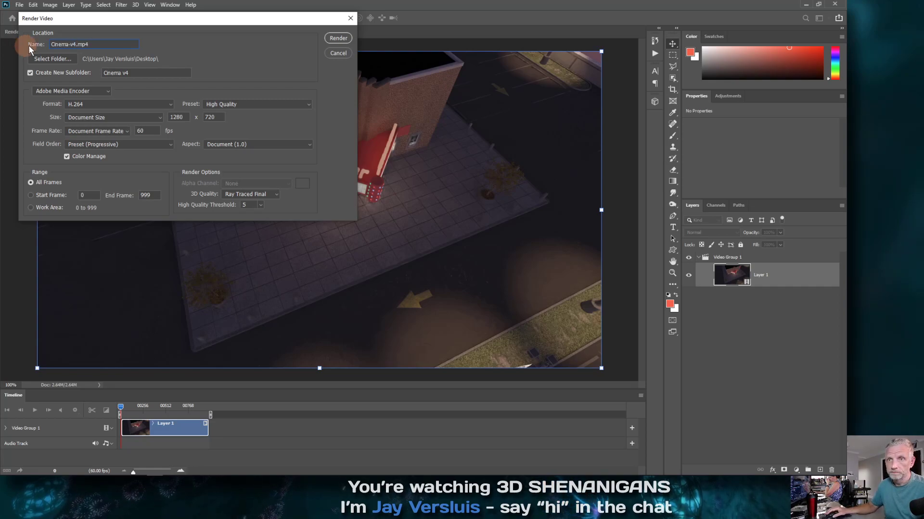
{"action": "left_click", "coordinate": [31, 72]}
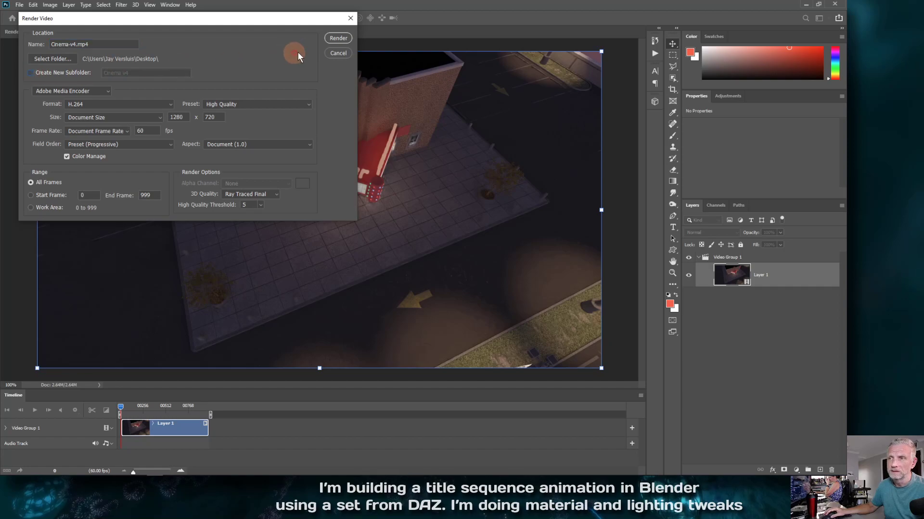
{"action": "left_click", "coordinate": [338, 38]}
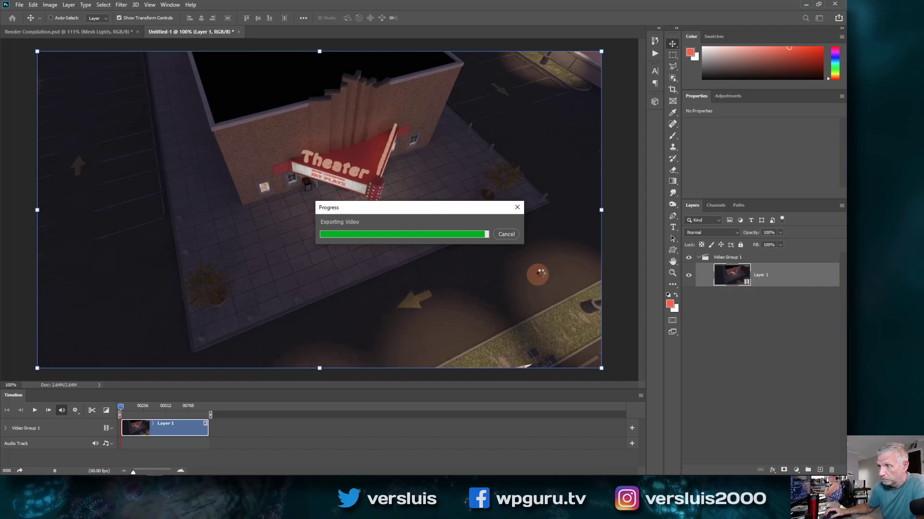
Step: Switch to the desktop and view the Headphone Promo v2.jpg image full screen
{"action": "left_click", "coordinate": [806, 6]}
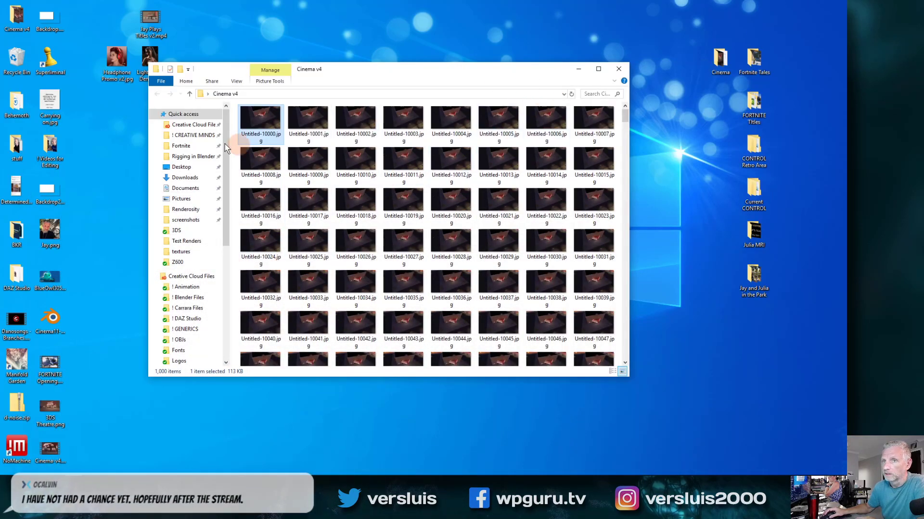
{"action": "double_click", "coordinate": [122, 62]}
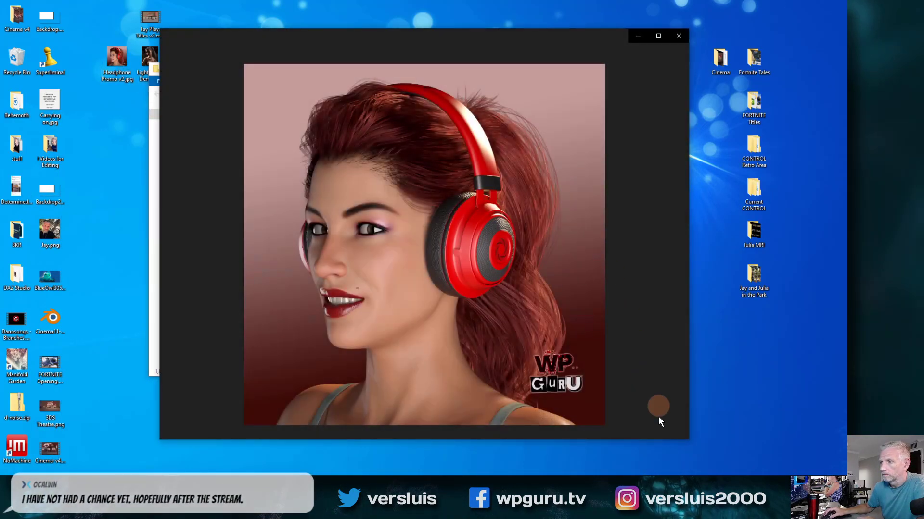
{"action": "left_click", "coordinate": [670, 429]}
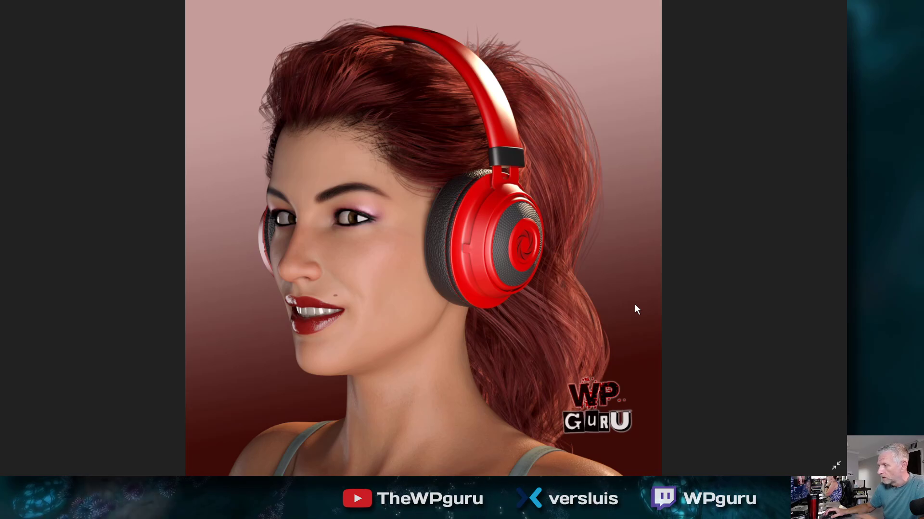
{"action": "left_click", "coordinate": [832, 463]}
{"action": "left_click", "coordinate": [655, 35]}
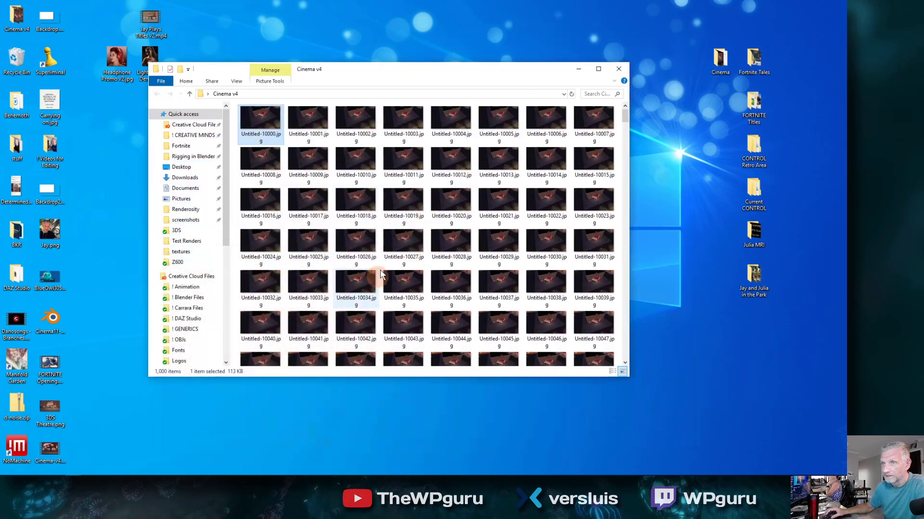
Step: Play the Cinema-v4 video from the desktop and scrub to the theater entrance shots at about 2 to 3 seconds
{"action": "left_click", "coordinate": [578, 69]}
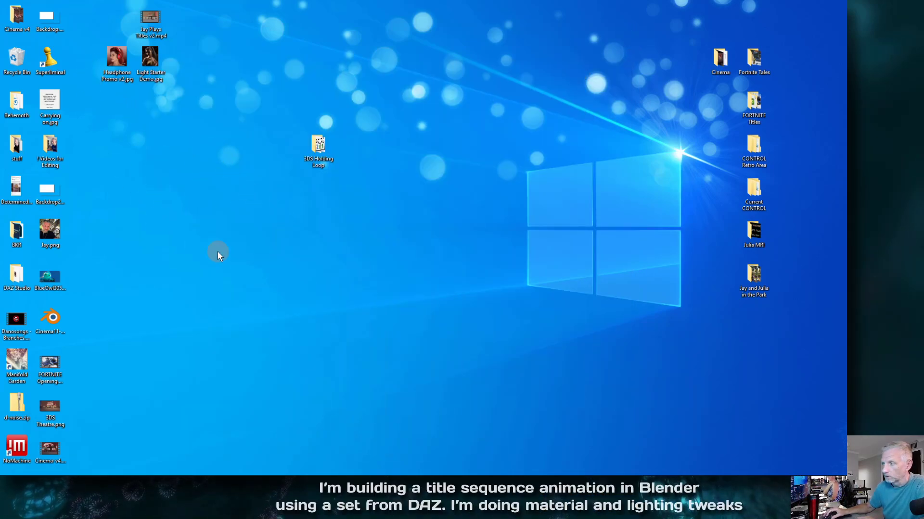
{"action": "double_click", "coordinate": [53, 447]}
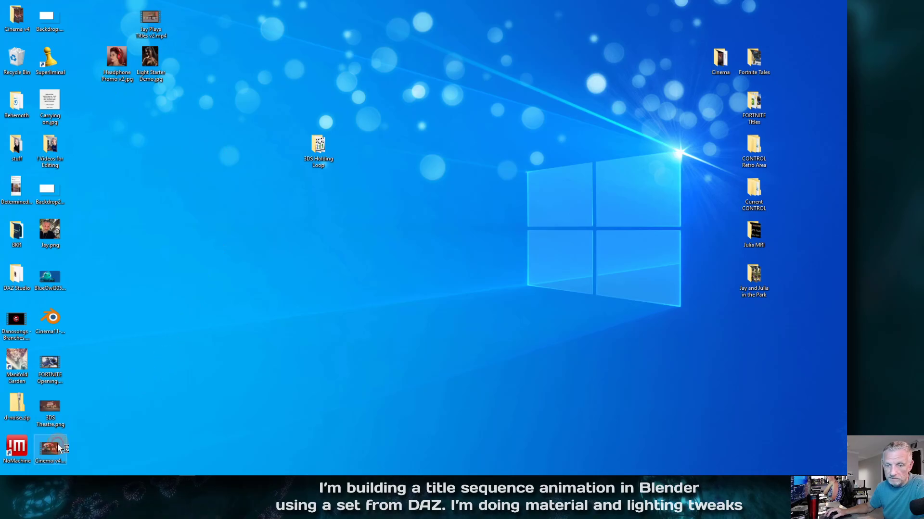
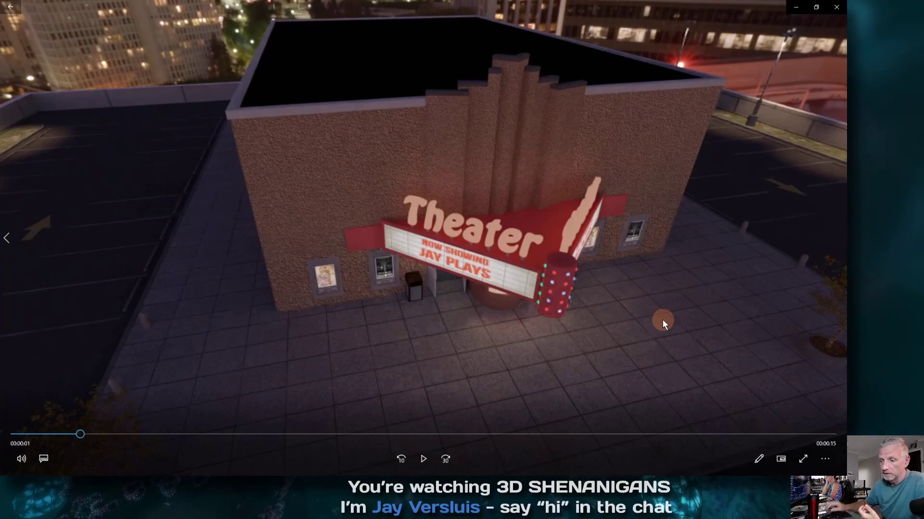
{"action": "left_click_drag", "start_coordinate": [286, 433], "coordinate": [323, 432]}
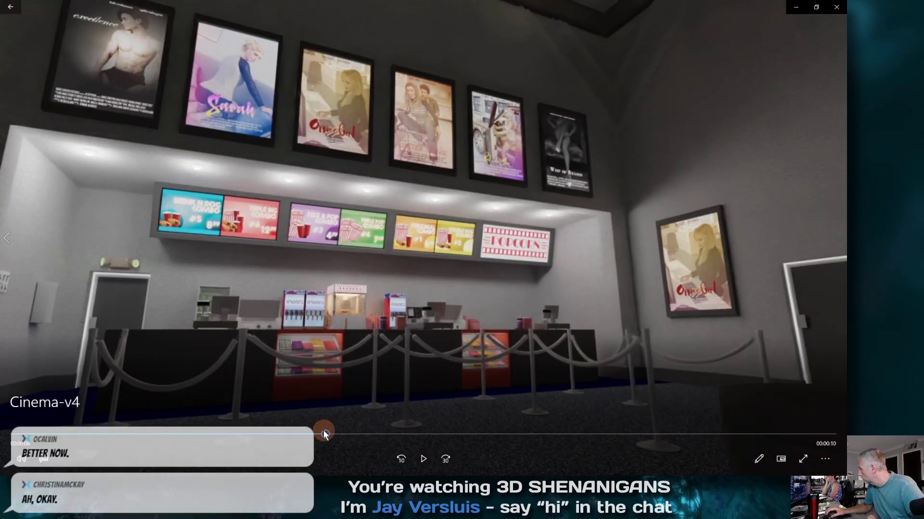
{"action": "left_click_drag", "start_coordinate": [323, 431], "coordinate": [186, 442]}
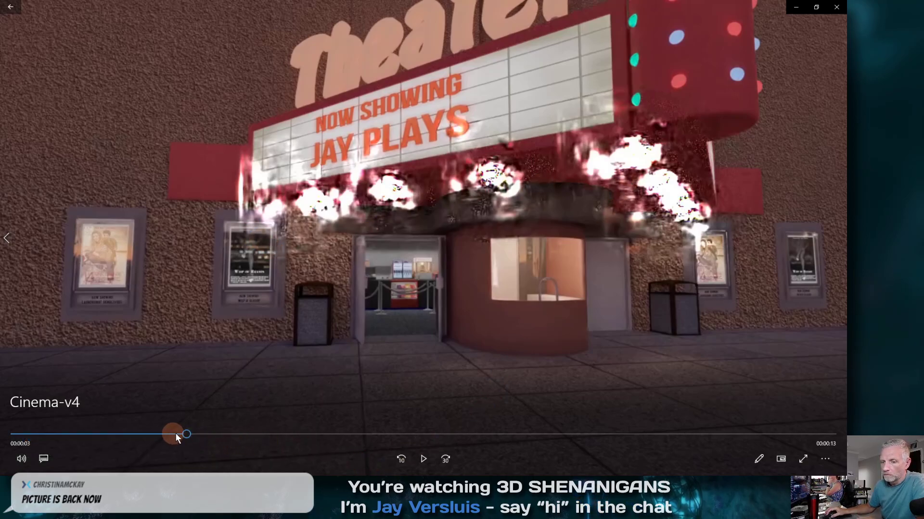
{"action": "left_click_drag", "start_coordinate": [186, 434], "coordinate": [151, 442]}
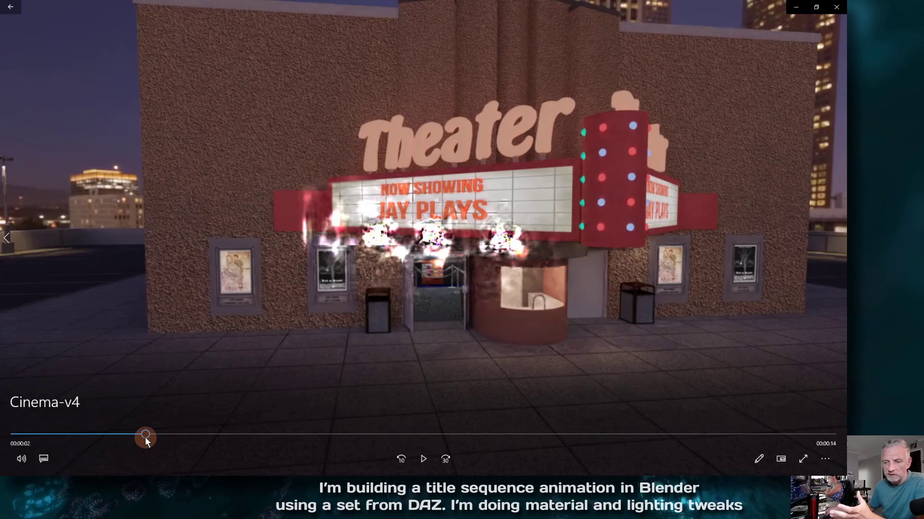
{"action": "mouse_move", "coordinate": [147, 442]}
{"action": "left_mouse_down"}
{"action": "mouse_move", "coordinate": [291, 434]}
{"action": "mouse_move", "coordinate": [145, 446]}
{"action": "left_mouse_up"}
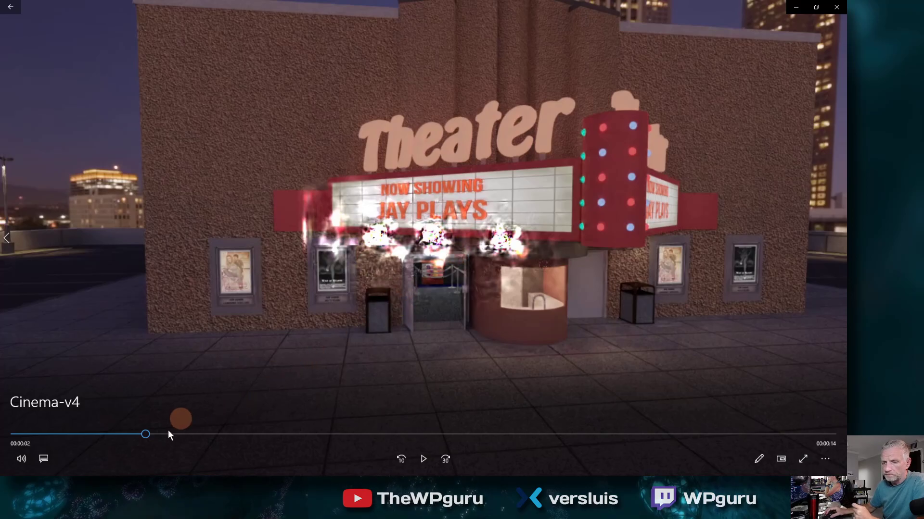
Step: Scrub the Cinema-v4 video to the concession counter shot at about 5 seconds and examine the lighting and posters
{"action": "left_click_drag", "start_coordinate": [144, 434], "coordinate": [291, 422]}
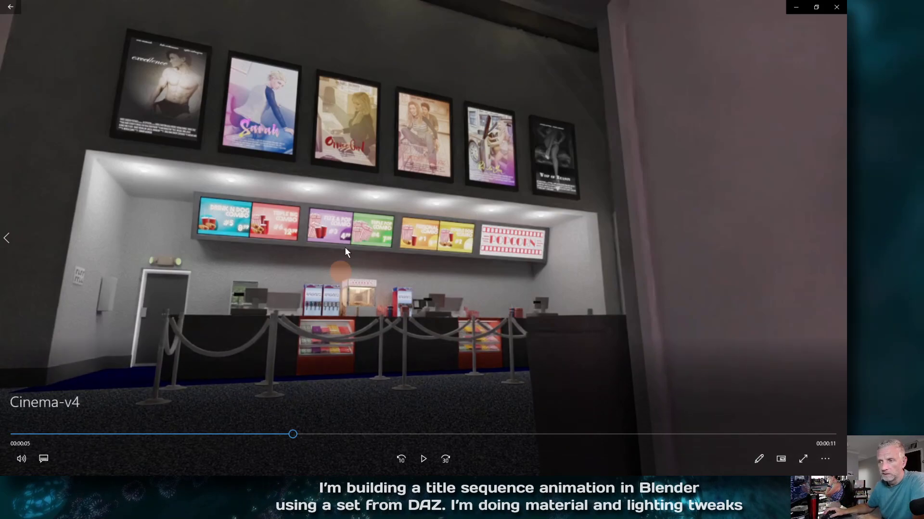
{"action": "left_click", "coordinate": [331, 364]}
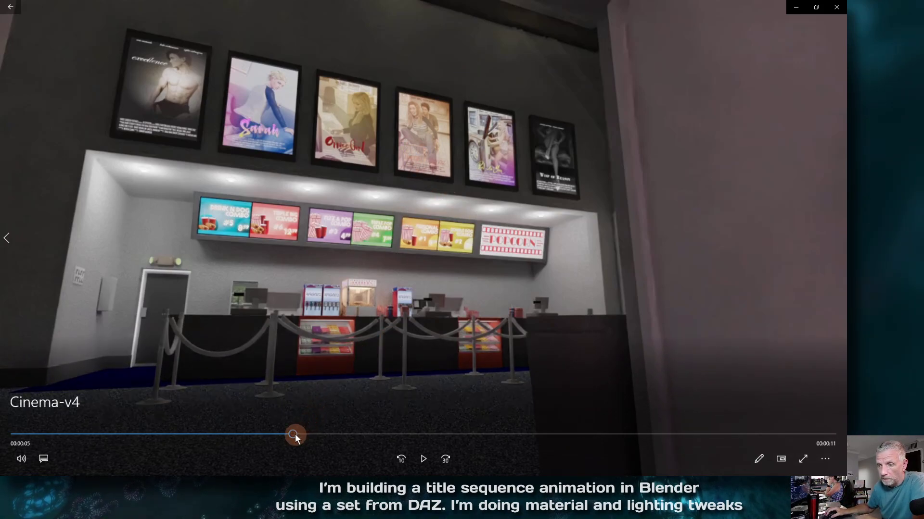
{"action": "left_click", "coordinate": [157, 219]}
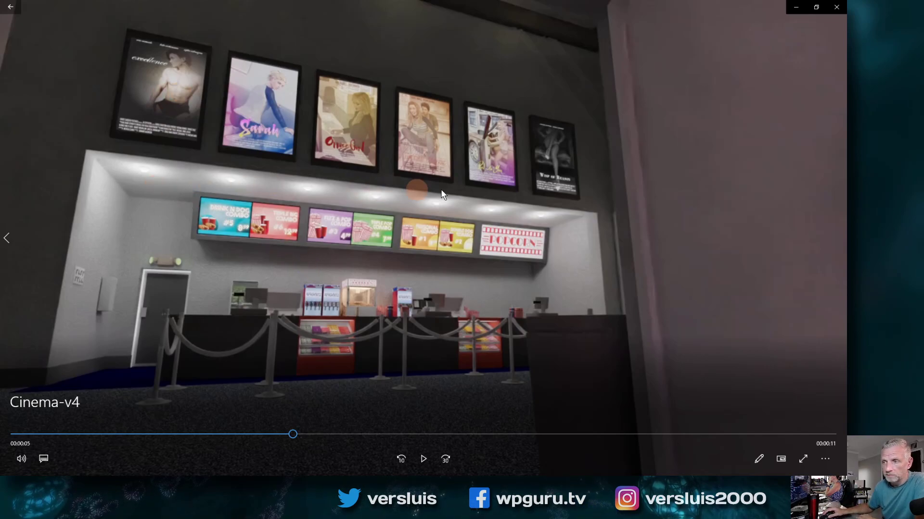
Step: Scrub the video through the hallway with the strip lights and the auditorium shots to about 15 seconds, and close the player
{"action": "left_click_drag", "start_coordinate": [291, 434], "coordinate": [586, 442]}
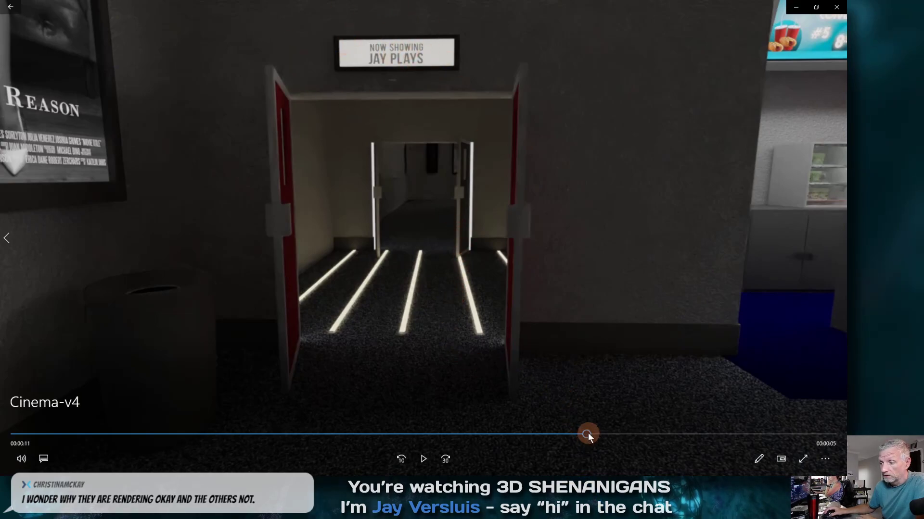
{"action": "left_click_drag", "start_coordinate": [587, 433], "coordinate": [611, 426]}
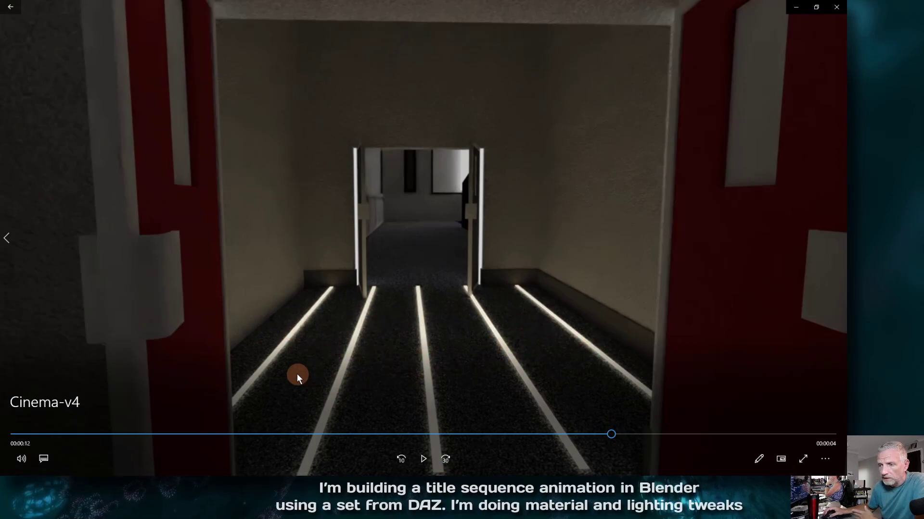
{"action": "left_click_drag", "start_coordinate": [612, 435], "coordinate": [750, 435]}
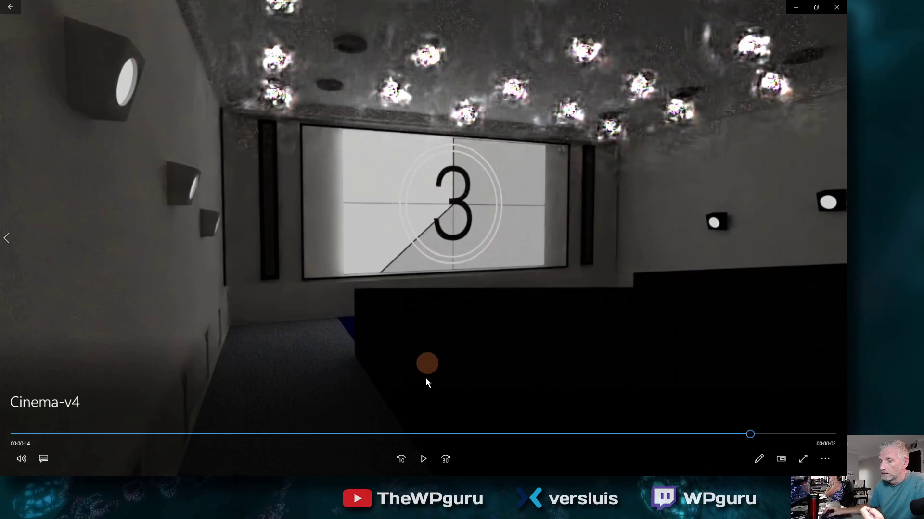
{"action": "left_click_drag", "start_coordinate": [748, 432], "coordinate": [783, 432]}
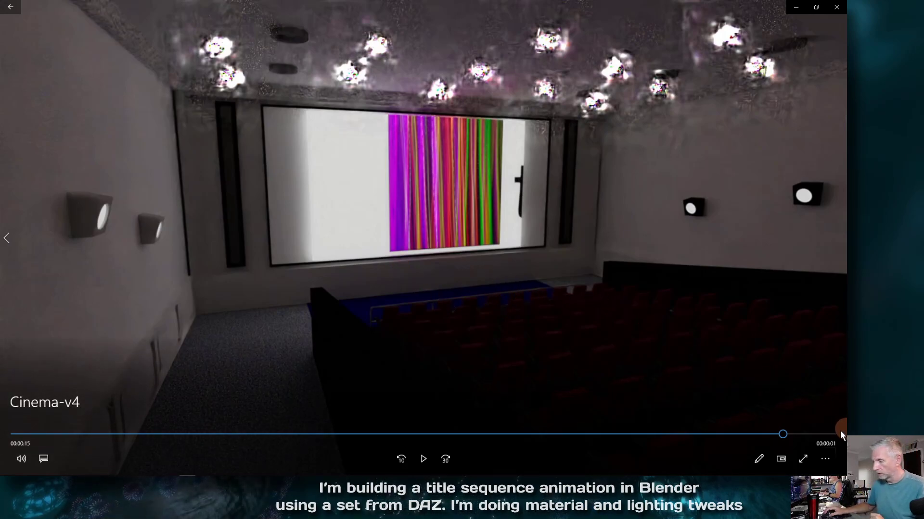
{"action": "left_click", "coordinate": [803, 458]}
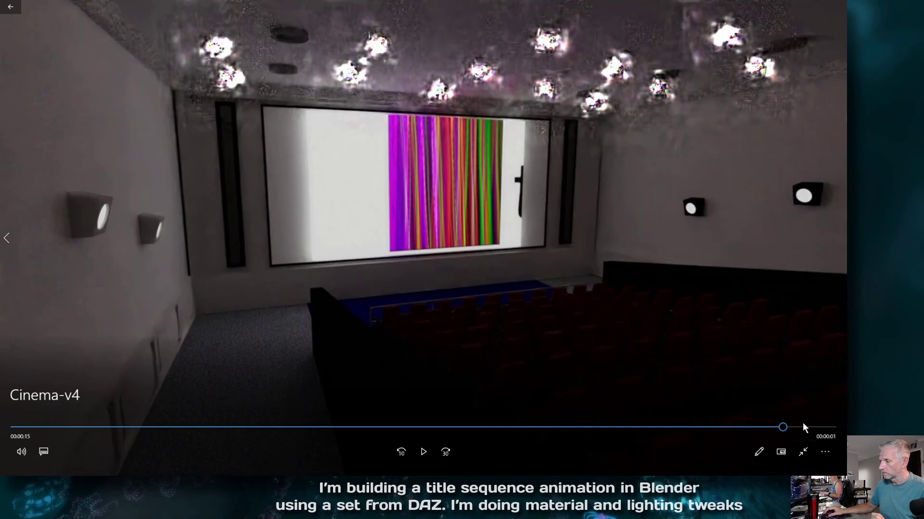
{"action": "key", "text": "Escape"}
{"action": "left_click", "coordinate": [835, 8]}
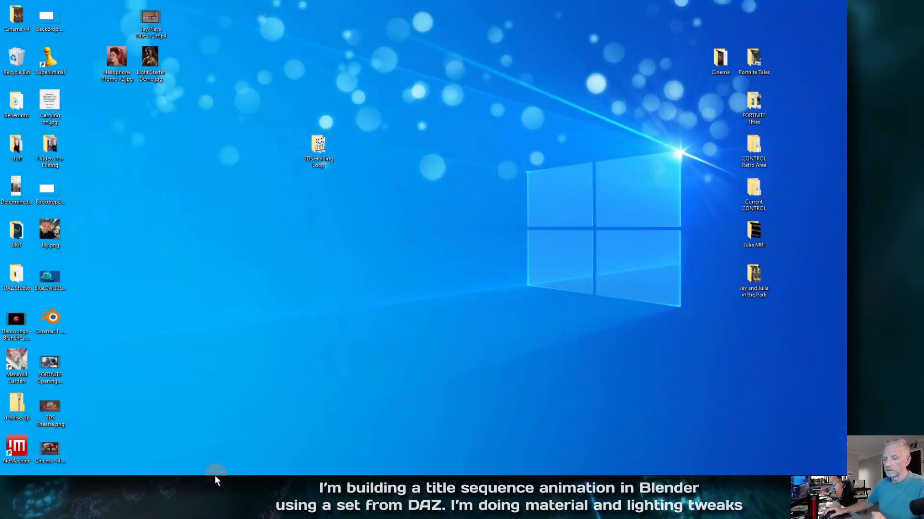
Step: Close the leftover photo viewer and check the live stream's status in OBS
{"action": "mouse_move", "coordinate": [215, 475]}
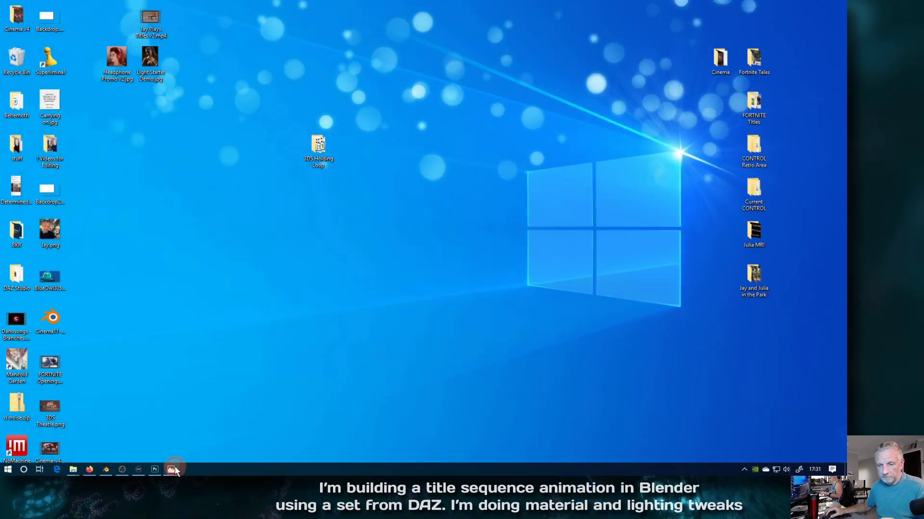
{"action": "left_click", "coordinate": [175, 466]}
{"action": "left_click", "coordinate": [677, 36]}
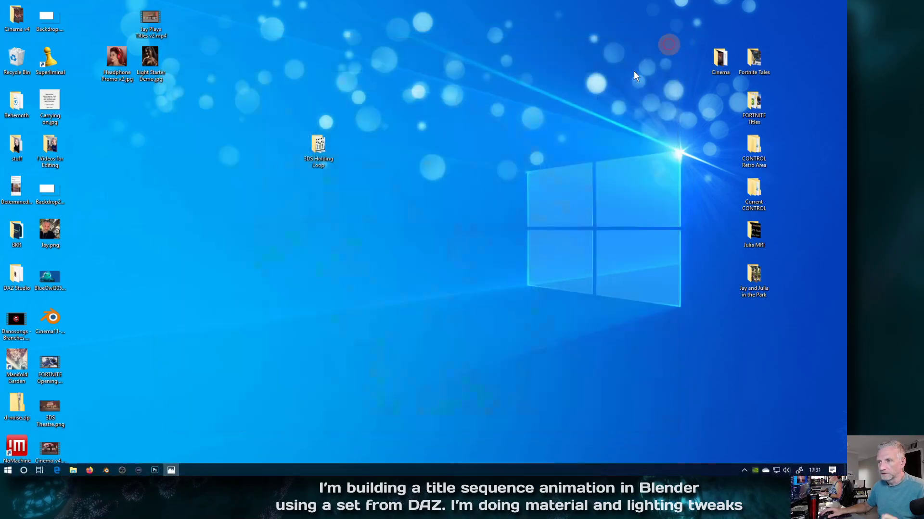
{"action": "left_click", "coordinate": [138, 469]}
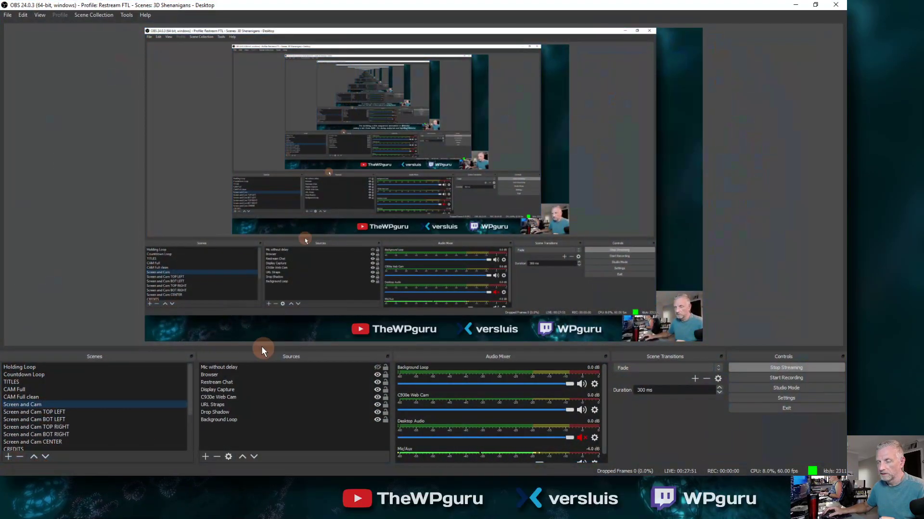
{"action": "left_click", "coordinate": [795, 4]}
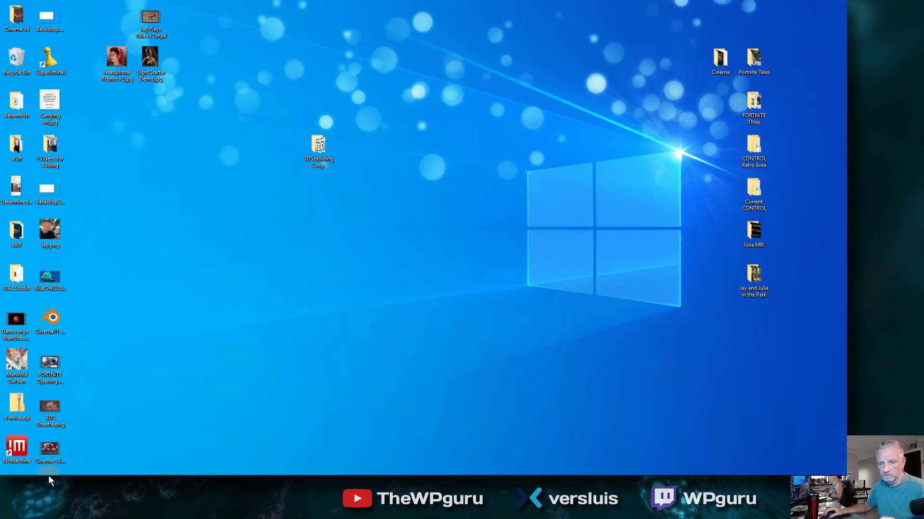
Step: Switch to Blender and open the recent scene file Cinema12.blend
{"action": "mouse_move", "coordinate": [48, 475]}
{"action": "left_click", "coordinate": [105, 467]}
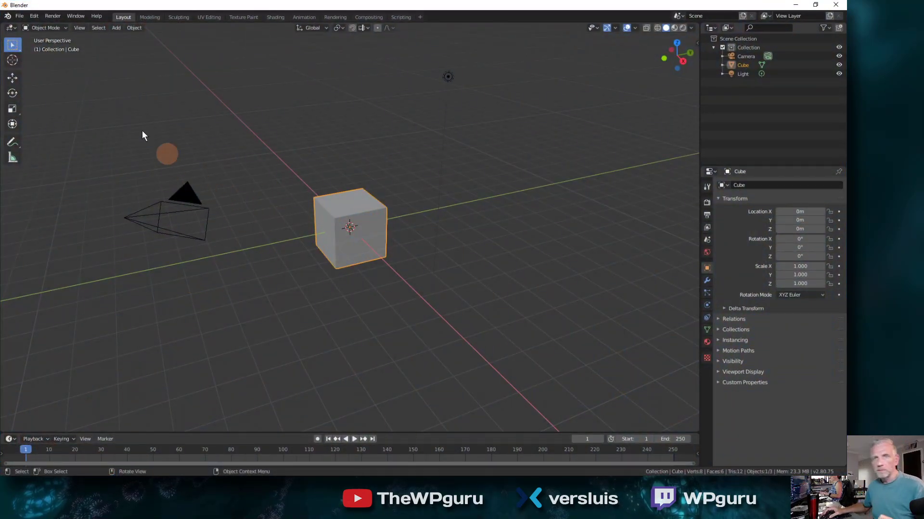
{"action": "left_click", "coordinate": [19, 16]}
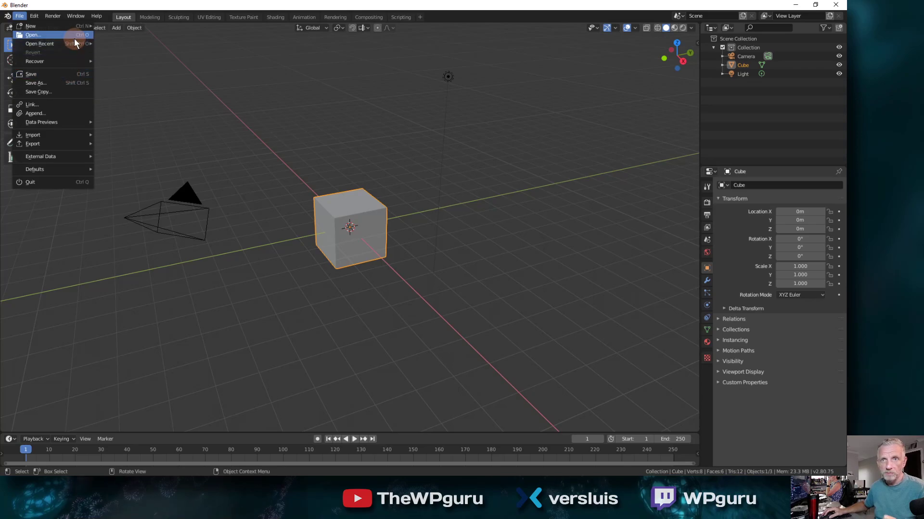
{"action": "mouse_move", "coordinate": [75, 45]}
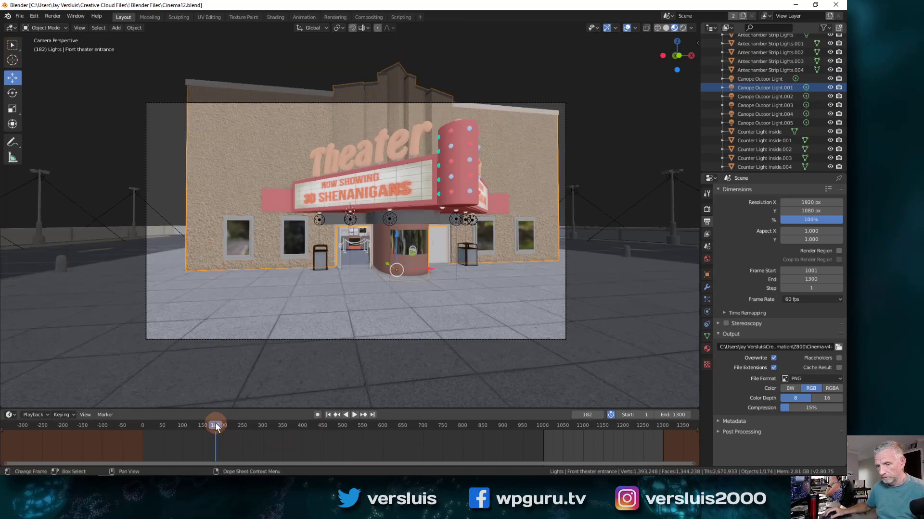
Step: Go to frame 233, select the canopy point light in front of the entrance doors, and inspect its placement and light settings
{"action": "left_click_drag", "start_coordinate": [215, 424], "coordinate": [235, 425]}
{"action": "left_click", "coordinate": [319, 176]}
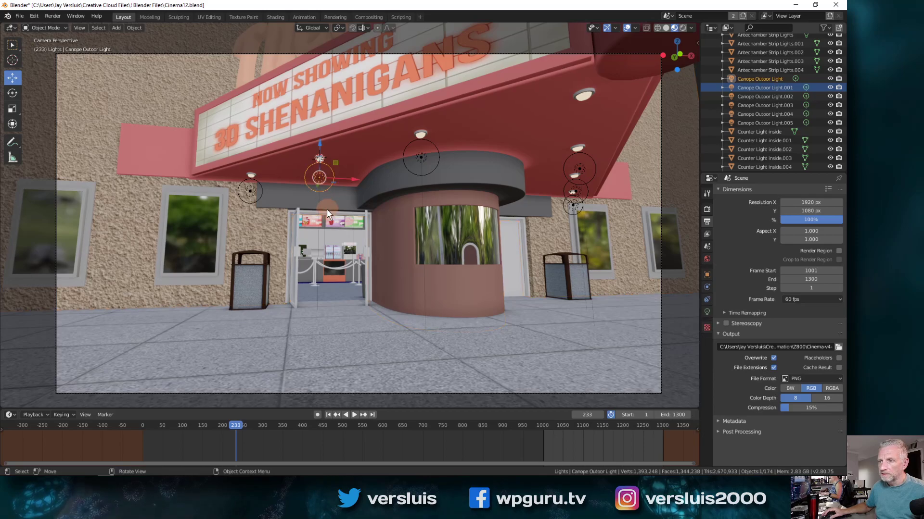
{"action": "middle_click_drag", "start_coordinate": [327, 227], "coordinate": [365, 199]}
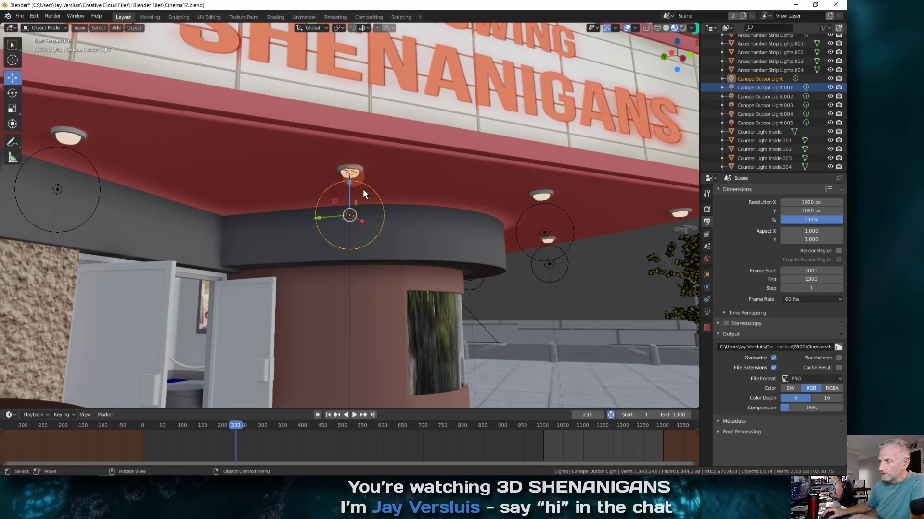
{"action": "left_click", "coordinate": [706, 312]}
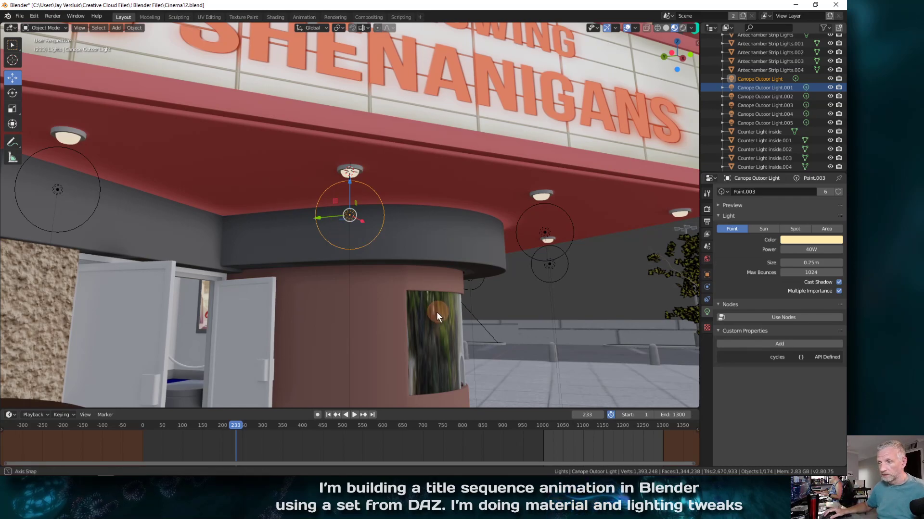
{"action": "middle_click_drag", "start_coordinate": [436, 312], "coordinate": [373, 325]}
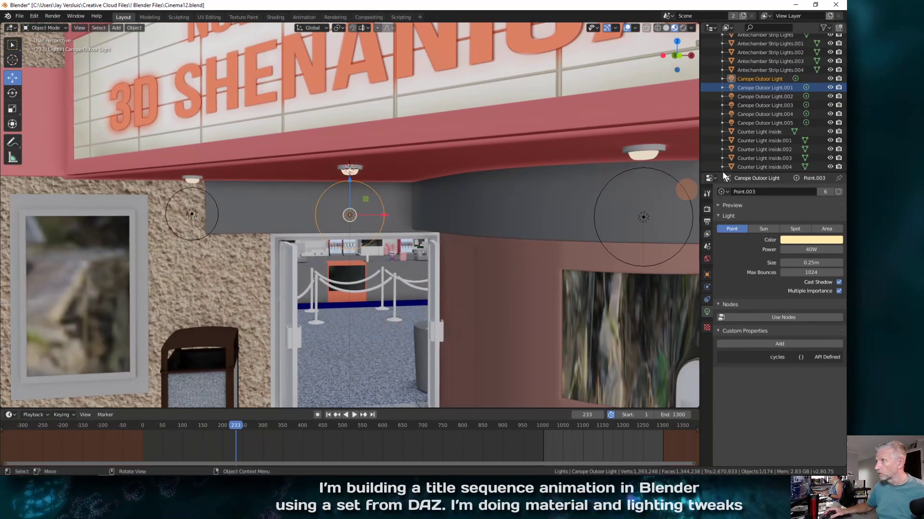
Step: Make the Blender window fullscreen and move through the camera view to frame 466 at the concession counter
{"action": "left_click", "coordinate": [76, 16]}
{"action": "left_click", "coordinate": [91, 47]}
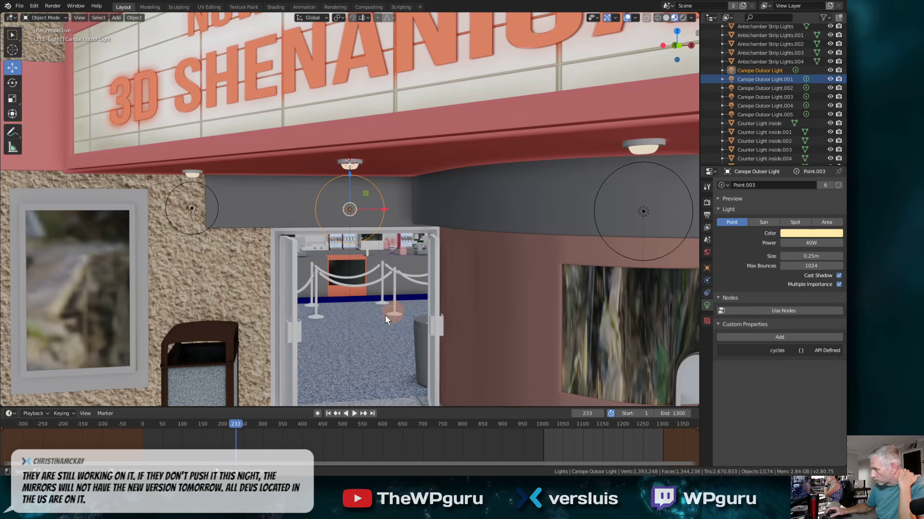
{"action": "mouse_move", "coordinate": [344, 320]}
{"action": "middle_mouse_down"}
{"action": "mouse_move", "coordinate": [335, 324]}
{"action": "mouse_move", "coordinate": [344, 314]}
{"action": "mouse_move", "coordinate": [347, 324]}
{"action": "middle_mouse_up"}
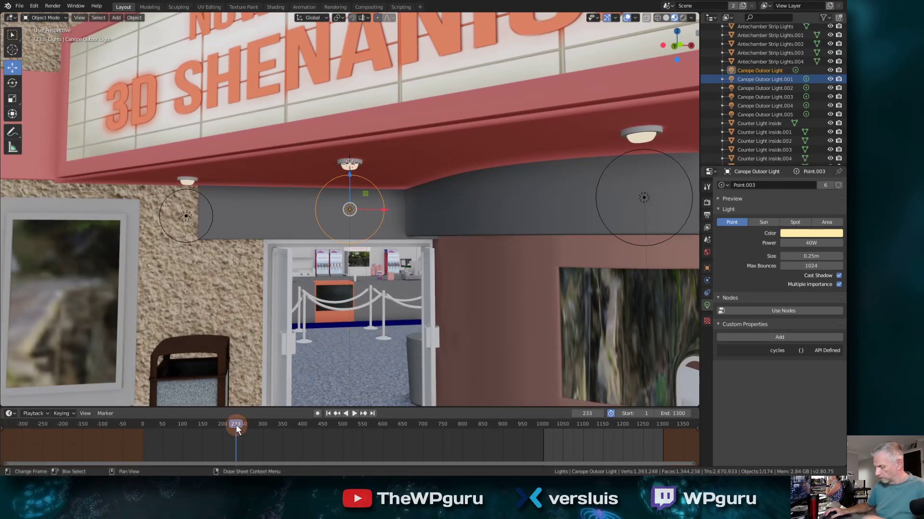
{"action": "key", "text": "KP_0"}
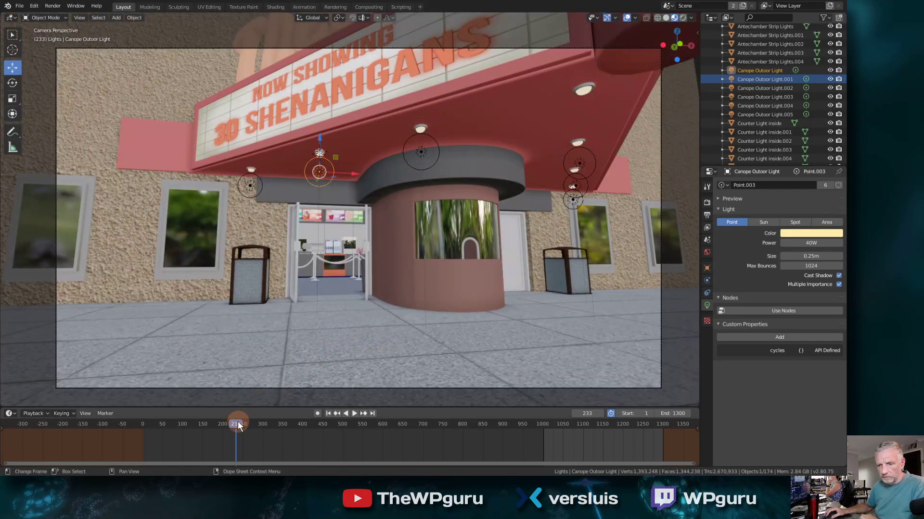
{"action": "left_click_drag", "start_coordinate": [238, 426], "coordinate": [329, 429]}
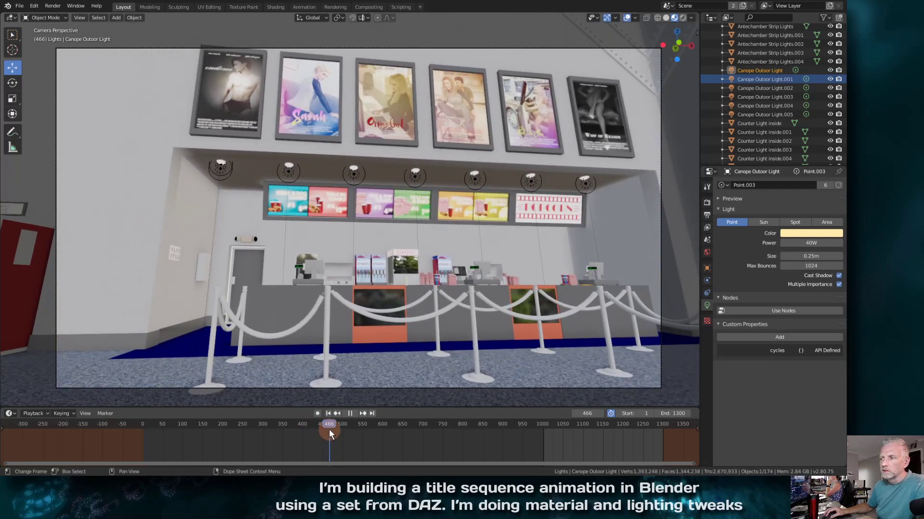
Step: Select and closely examine the overlapping point lights Point and Point.001 under the leftmost ceiling fixture above the concession counter
{"action": "left_click", "coordinate": [221, 168]}
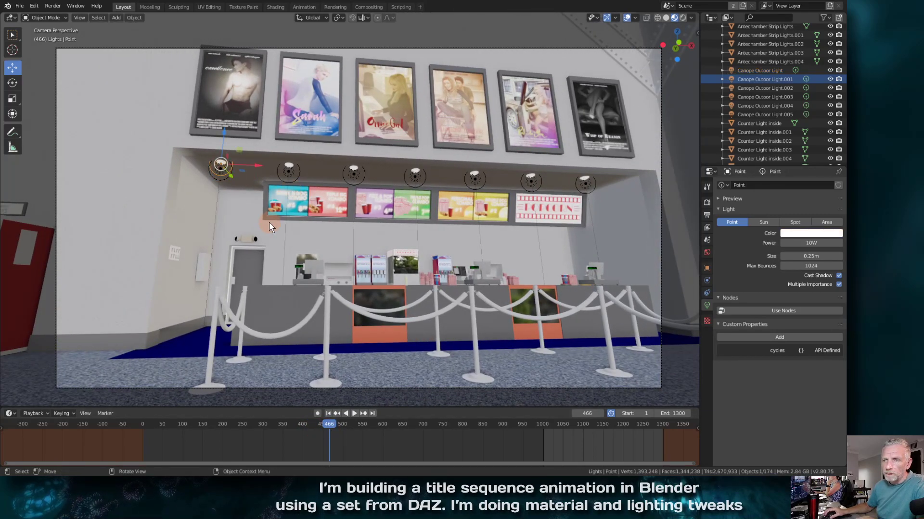
{"action": "mouse_move", "coordinate": [270, 222]}
{"action": "middle_mouse_down"}
{"action": "mouse_move", "coordinate": [316, 233]}
{"action": "mouse_move", "coordinate": [286, 217]}
{"action": "middle_mouse_up"}
{"action": "key", "text": "KP_Decimal"}
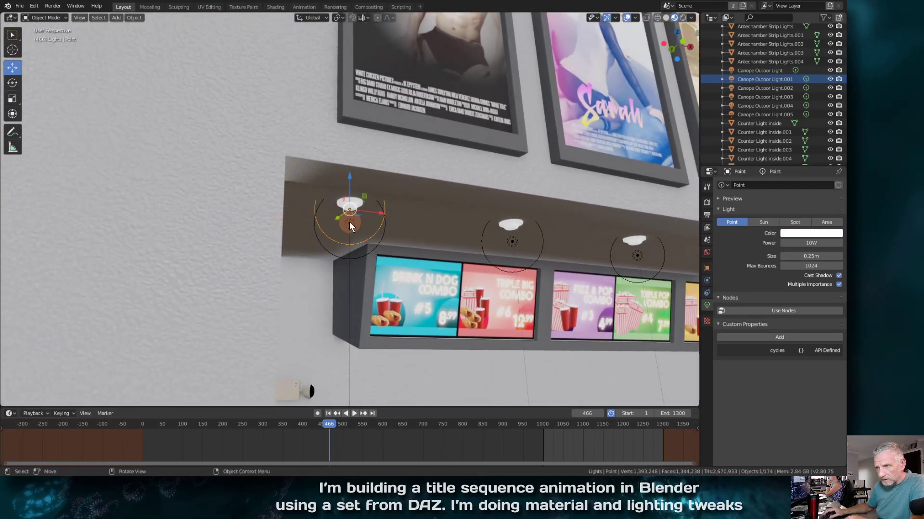
{"action": "left_click", "coordinate": [349, 224]}
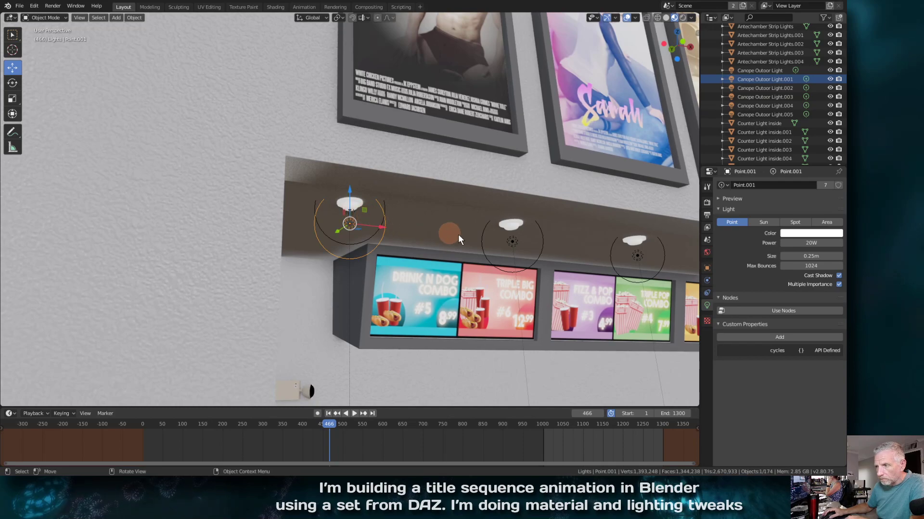
{"action": "left_click", "coordinate": [350, 211]}
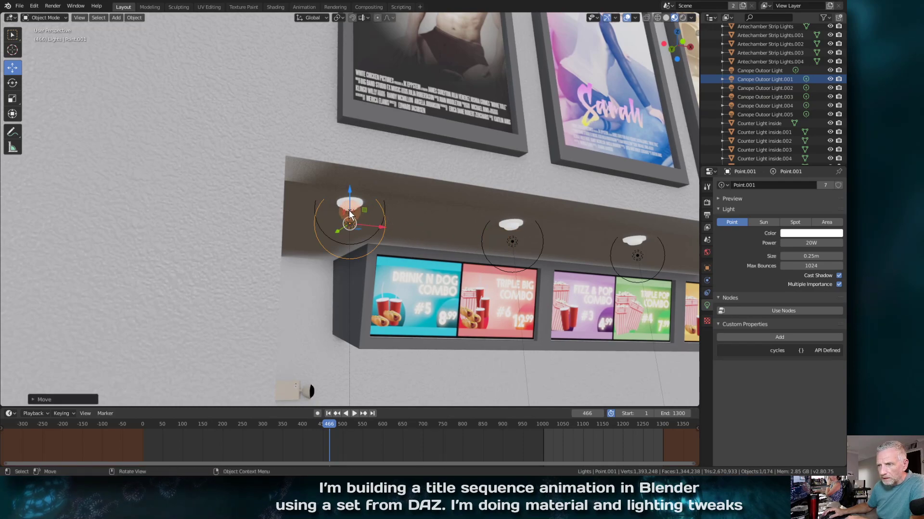
{"action": "middle_click_drag", "start_coordinate": [350, 217], "coordinate": [362, 229]}
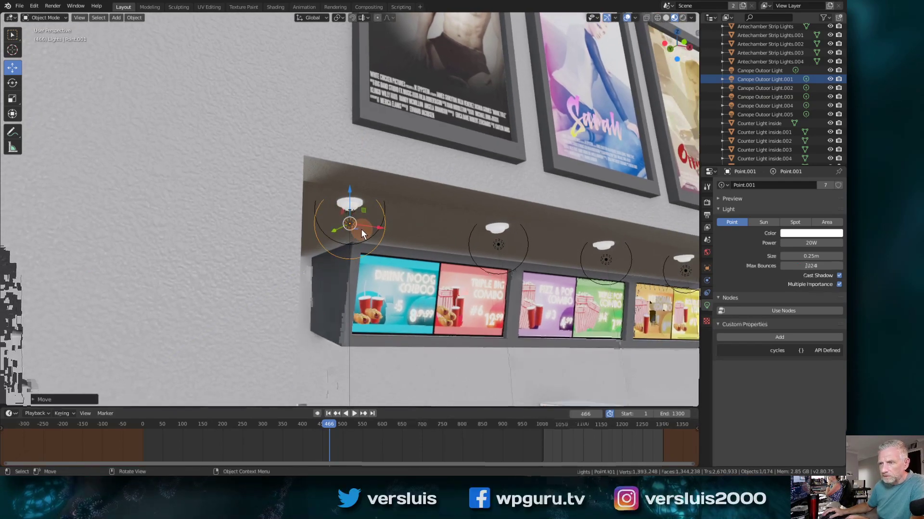
{"action": "scroll", "coordinate": [358, 229], "scroll_direction": "down", "scroll_amount": 5}
{"action": "scroll", "coordinate": [358, 229], "scroll_direction": "up", "scroll_amount": 10}
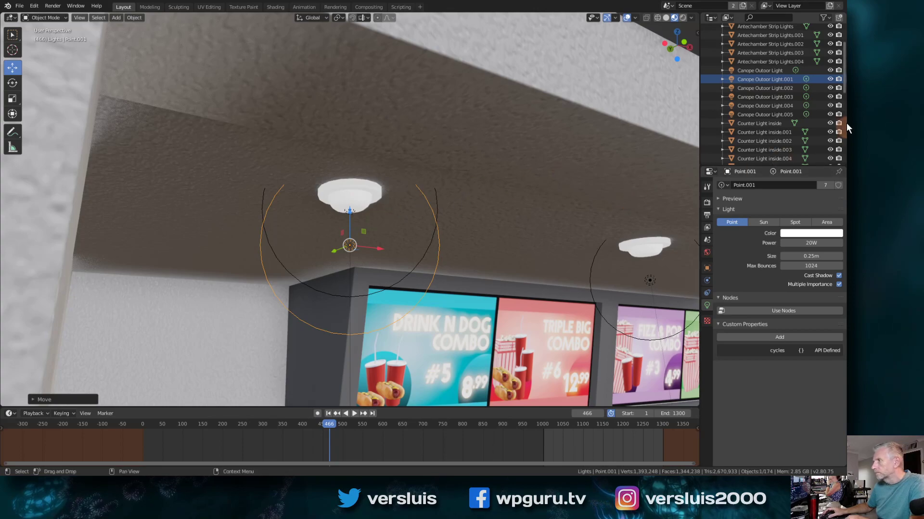
Step: Delete the extra light Point at the leftmost ceiling fixture, temporarily hiding Point.001 to reach it
{"action": "scroll", "coordinate": [775, 99], "scroll_direction": "down", "scroll_amount": 5}
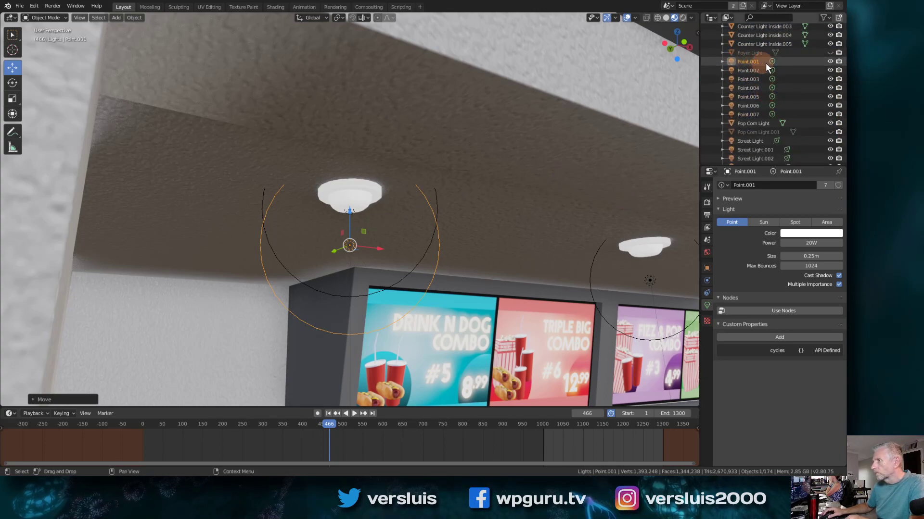
{"action": "left_click", "coordinate": [830, 62]}
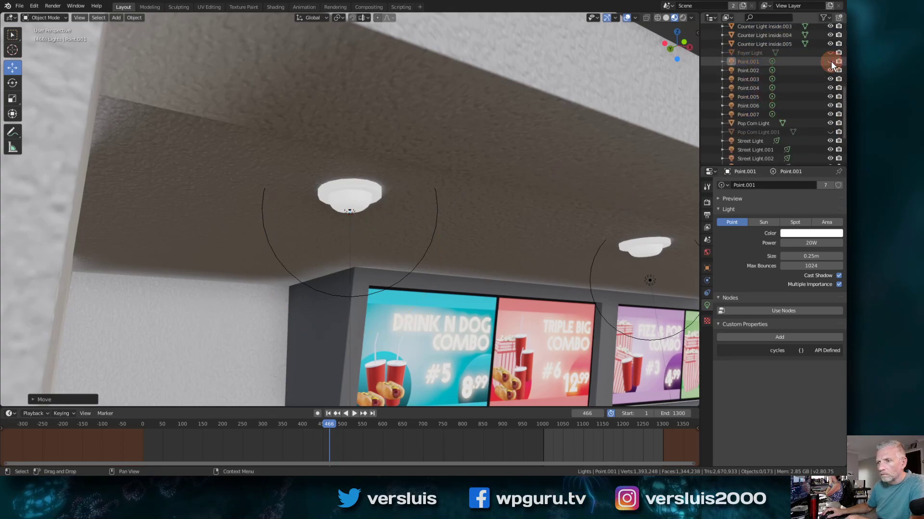
{"action": "left_click", "coordinate": [348, 211]}
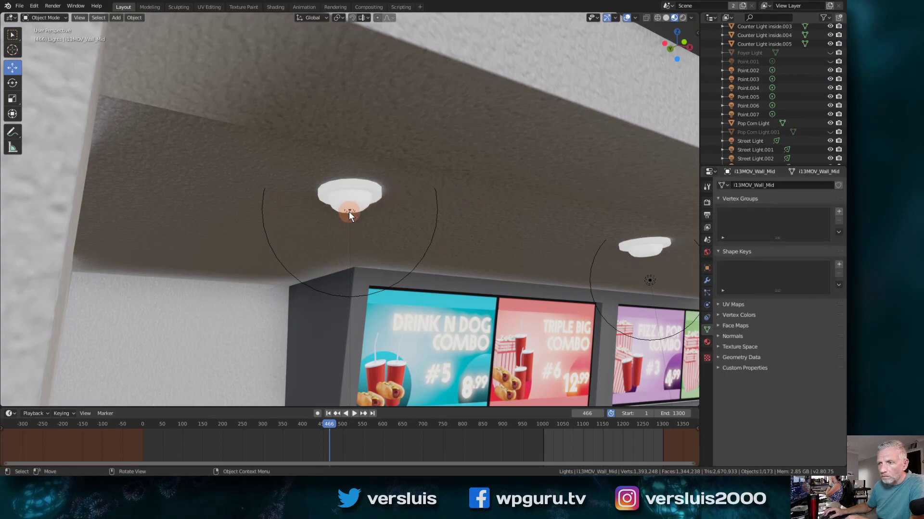
{"action": "left_click", "coordinate": [350, 212]}
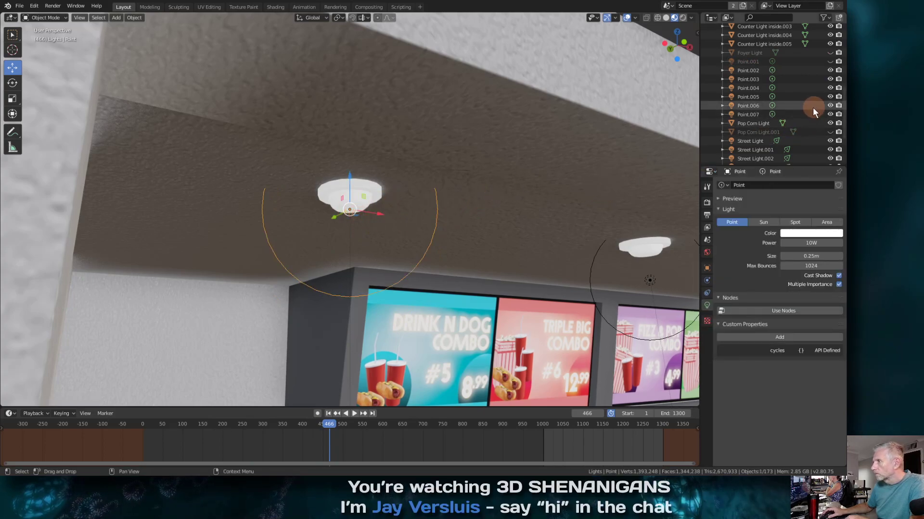
{"action": "scroll", "coordinate": [812, 107], "scroll_direction": "up", "scroll_amount": 6}
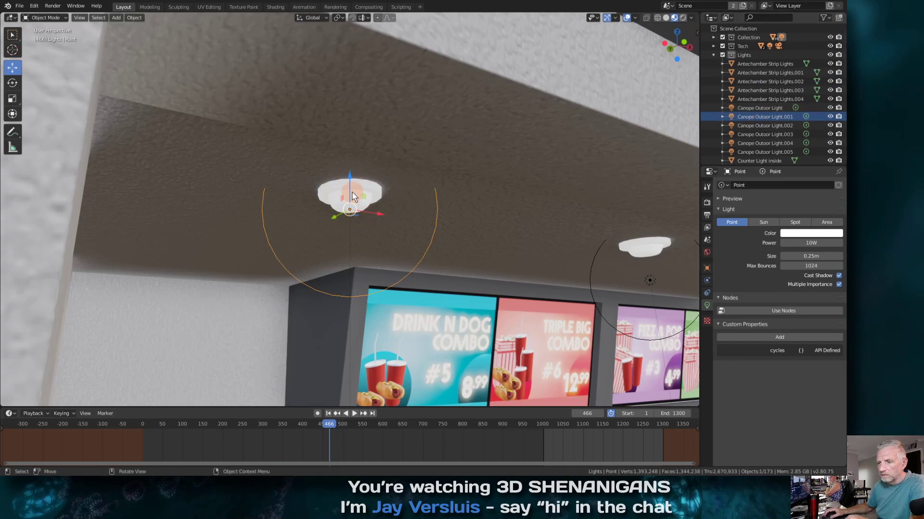
{"action": "scroll", "coordinate": [351, 192], "scroll_direction": "down", "scroll_amount": 3}
{"action": "scroll", "coordinate": [352, 192], "scroll_direction": "up", "scroll_amount": 2}
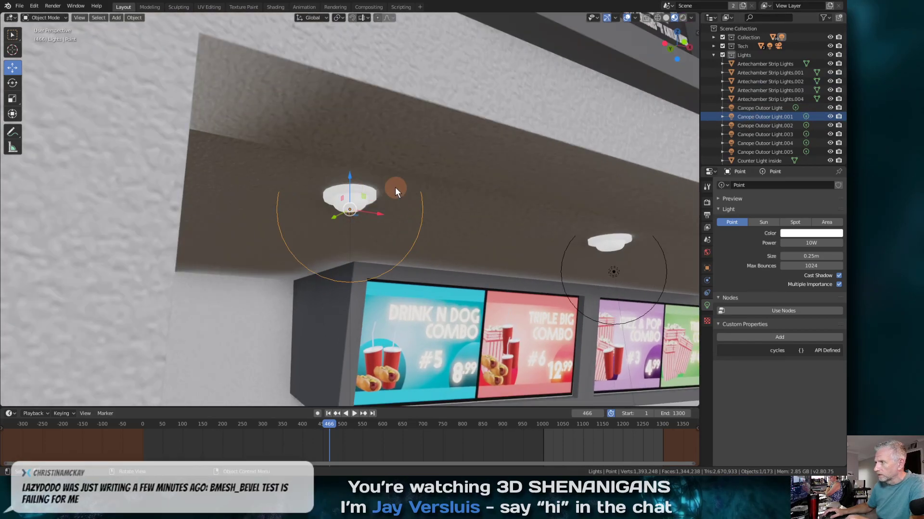
{"action": "key", "text": "x"}
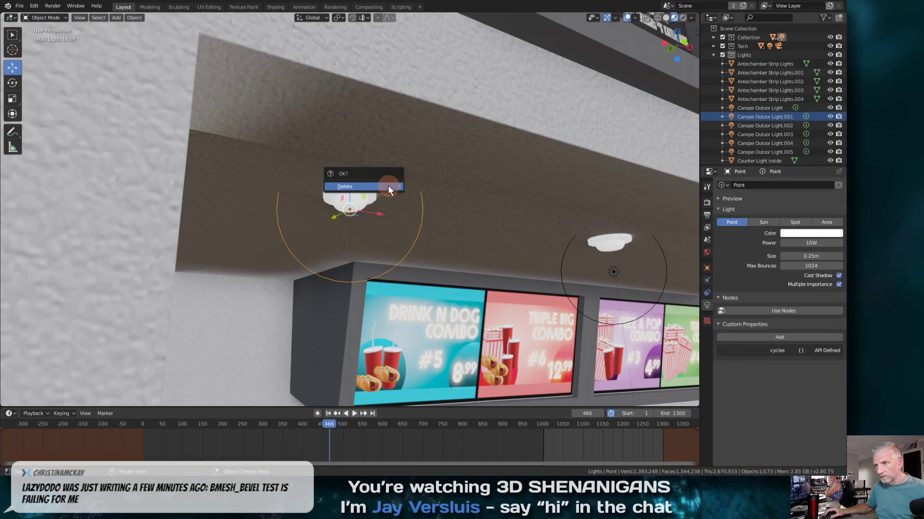
{"action": "left_click", "coordinate": [388, 187]}
{"action": "scroll", "coordinate": [775, 130], "scroll_direction": "down", "scroll_amount": 4}
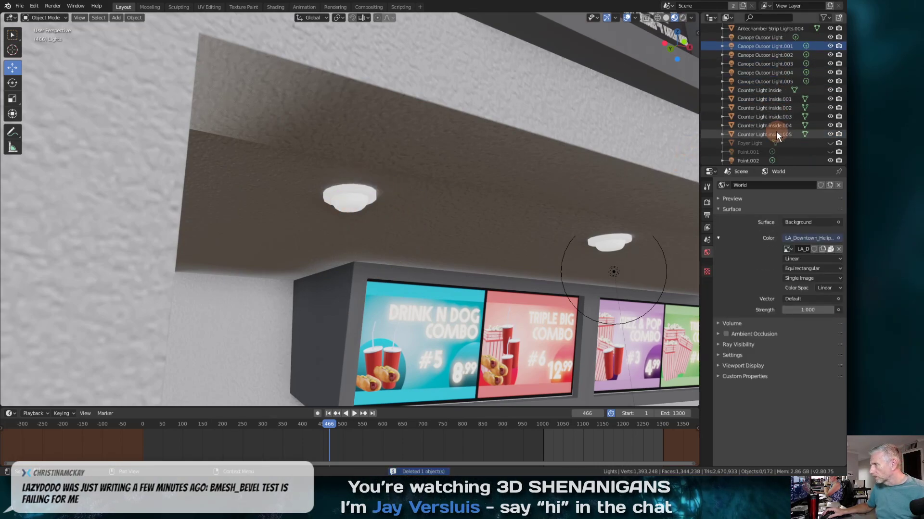
{"action": "left_click", "coordinate": [830, 151]}
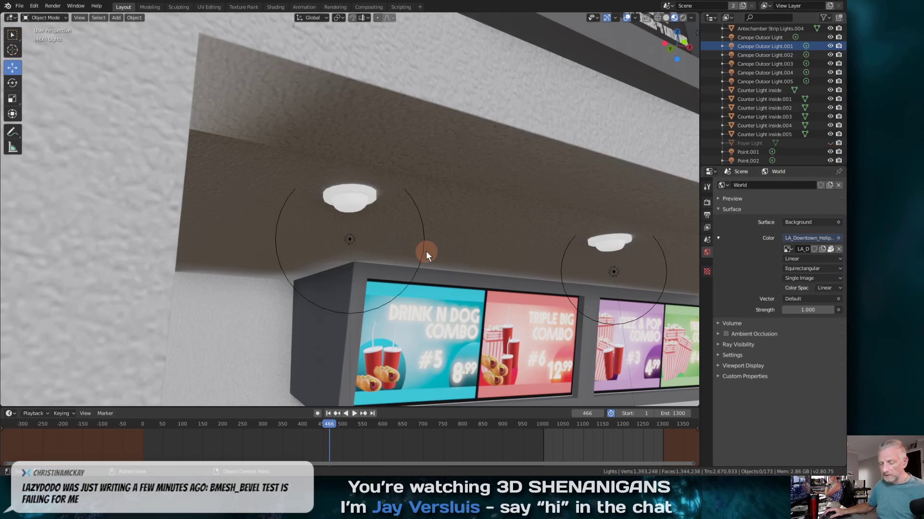
Step: Inspect the remaining point lights along the concession ceiling, checking the settings of Point.001 and Point.003
{"action": "middle_click_drag", "start_coordinate": [402, 251], "coordinate": [242, 255]}
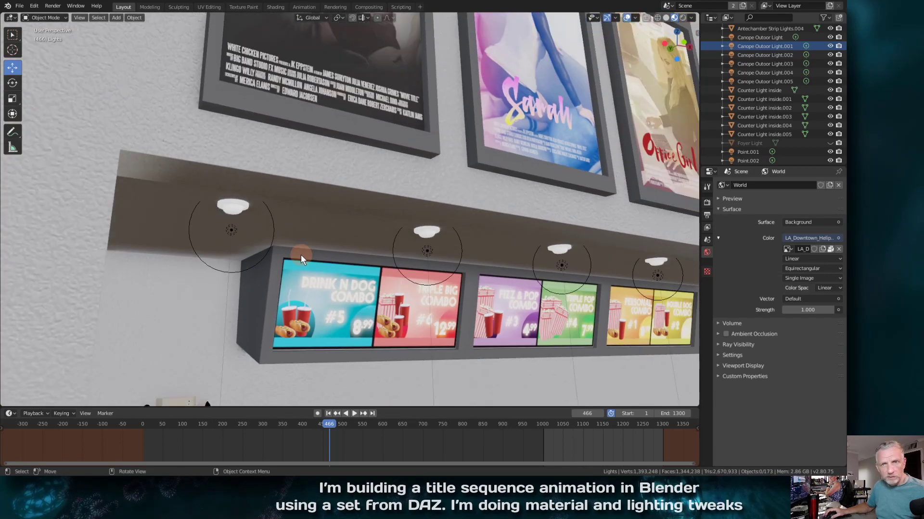
{"action": "left_click", "coordinate": [428, 250]}
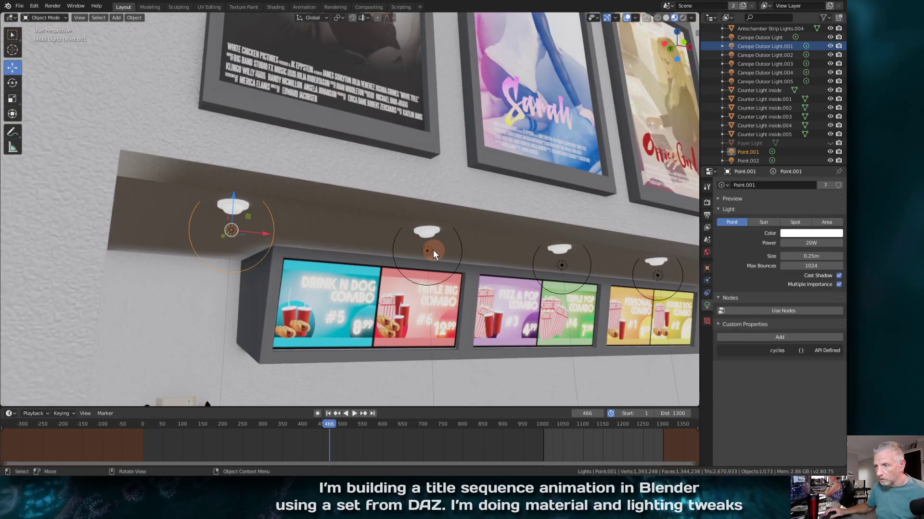
{"action": "left_click", "coordinate": [571, 270]}
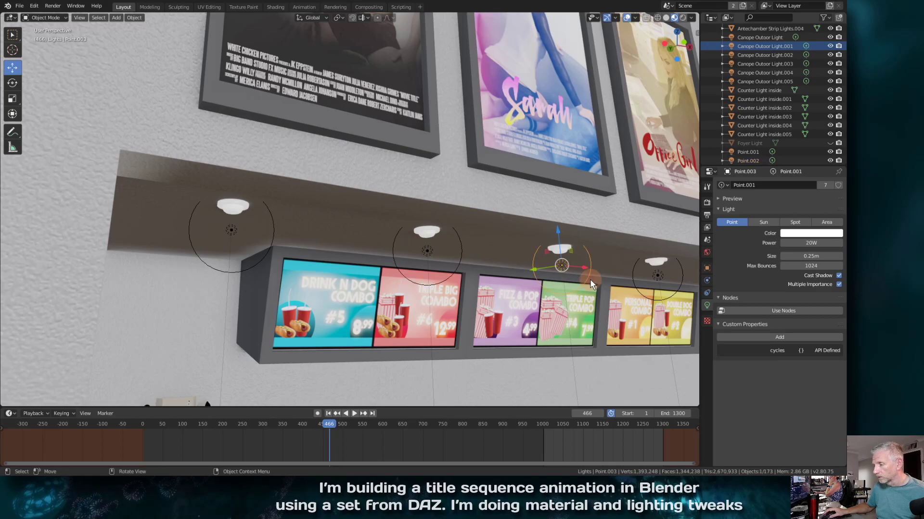
{"action": "middle_click_drag", "start_coordinate": [590, 279], "coordinate": [417, 278]}
{"action": "scroll", "coordinate": [417, 278], "scroll_direction": "up", "scroll_amount": 1}
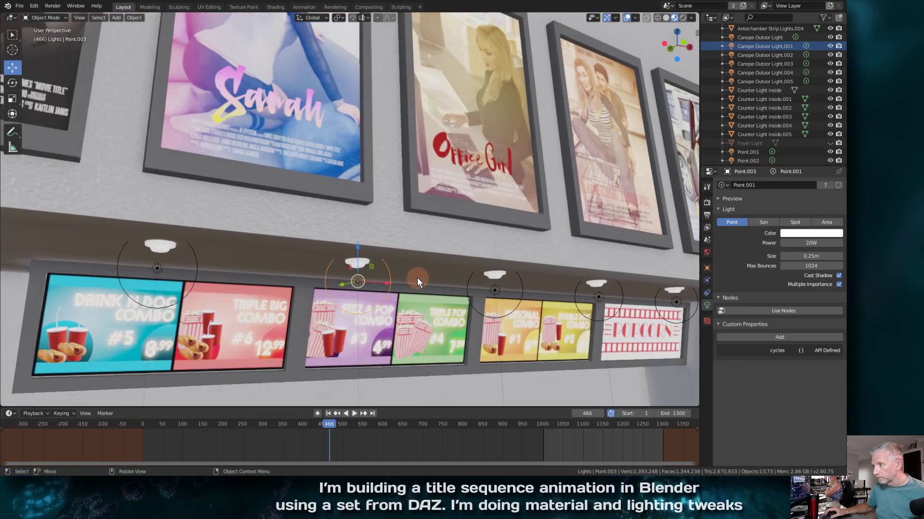
{"action": "scroll", "coordinate": [417, 278], "scroll_direction": "down", "scroll_amount": 5}
{"action": "scroll", "coordinate": [417, 279], "scroll_direction": "up", "scroll_amount": 2}
{"action": "scroll", "coordinate": [417, 278], "scroll_direction": "up", "scroll_amount": 3}
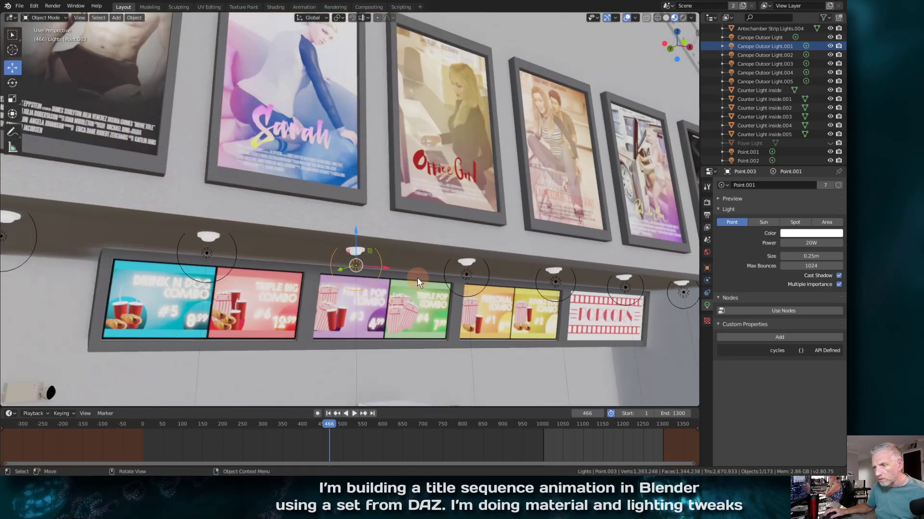
{"action": "middle_click_drag", "start_coordinate": [346, 275], "coordinate": [420, 272]}
{"action": "scroll", "coordinate": [420, 272], "scroll_direction": "up", "scroll_amount": 3}
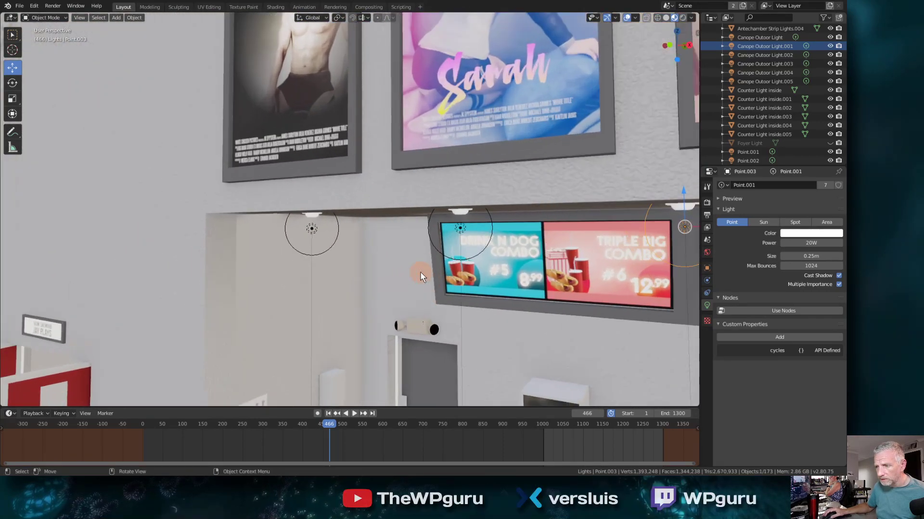
Step: Select the Emergency Lights fixture above the door and frame it closely in the Shading workspace
{"action": "left_click", "coordinate": [454, 339]}
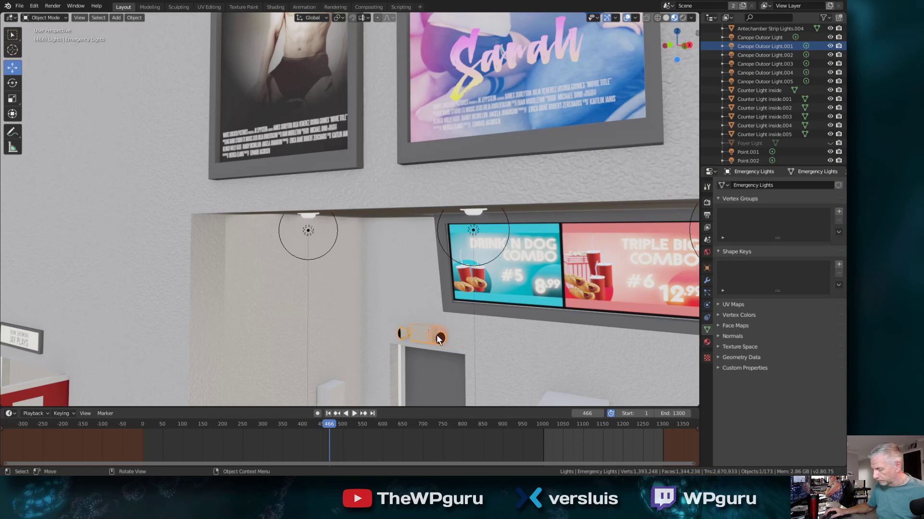
{"action": "key", "text": "KP_Decimal"}
{"action": "middle_click_drag", "start_coordinate": [420, 313], "coordinate": [465, 314]}
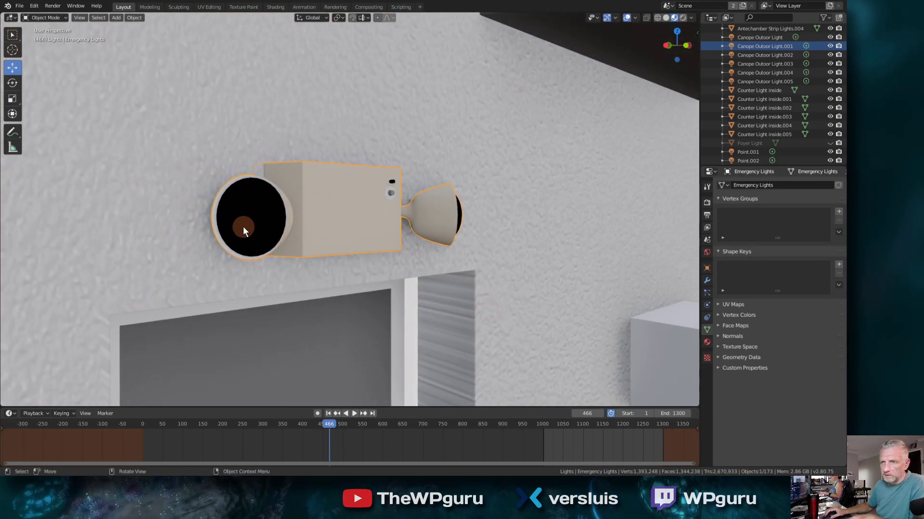
{"action": "left_click", "coordinate": [274, 7]}
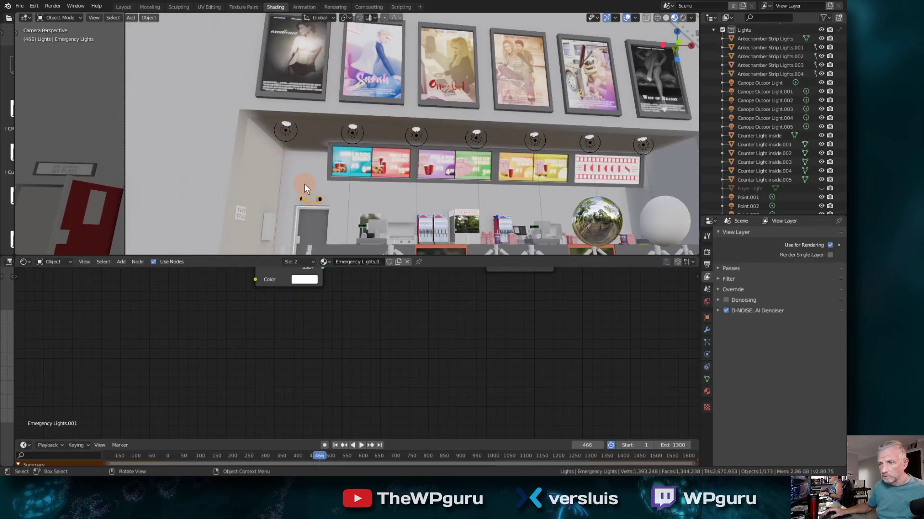
{"action": "key", "text": "KP_0"}
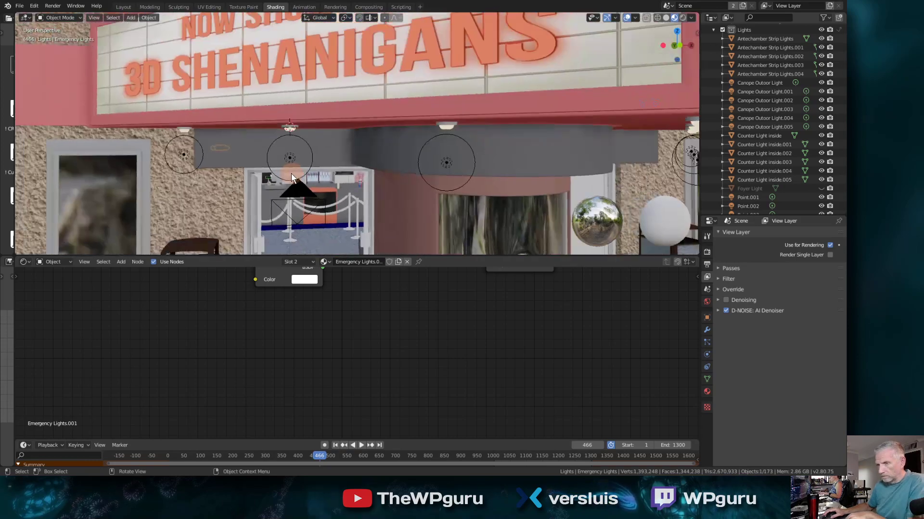
{"action": "key", "text": "KP_Decimal"}
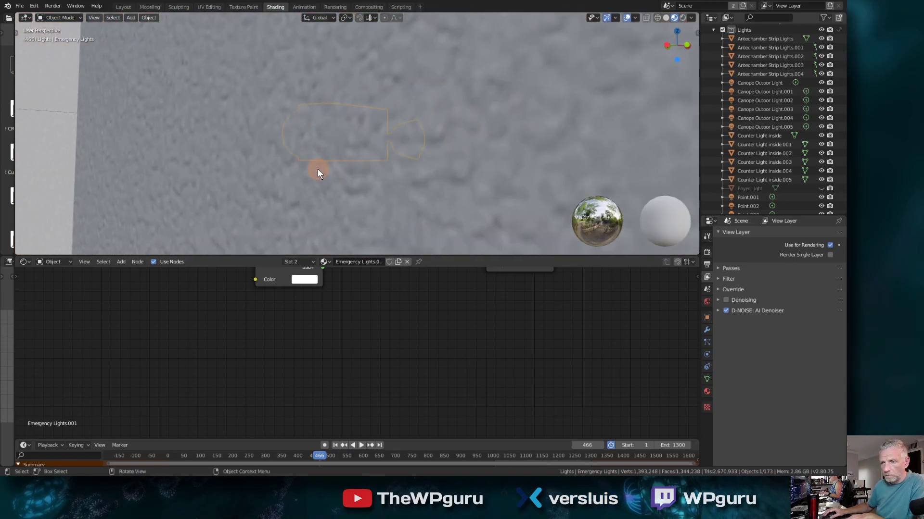
{"action": "middle_click_drag", "start_coordinate": [317, 169], "coordinate": [262, 172]}
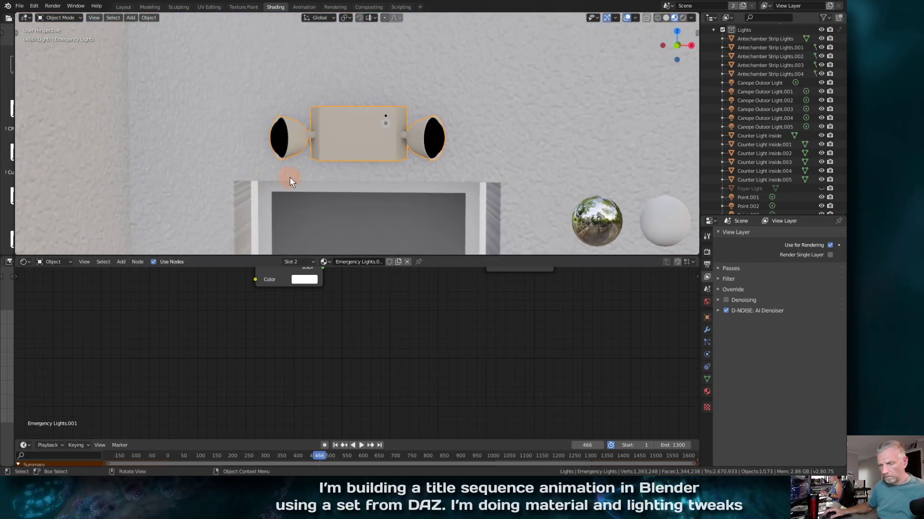
Step: Examine the fixture's Emergency Lights.002 and Emergency Lights.001 material slots and the latter's shader nodes, and return to the Layout workspace
{"action": "left_click", "coordinate": [706, 391]}
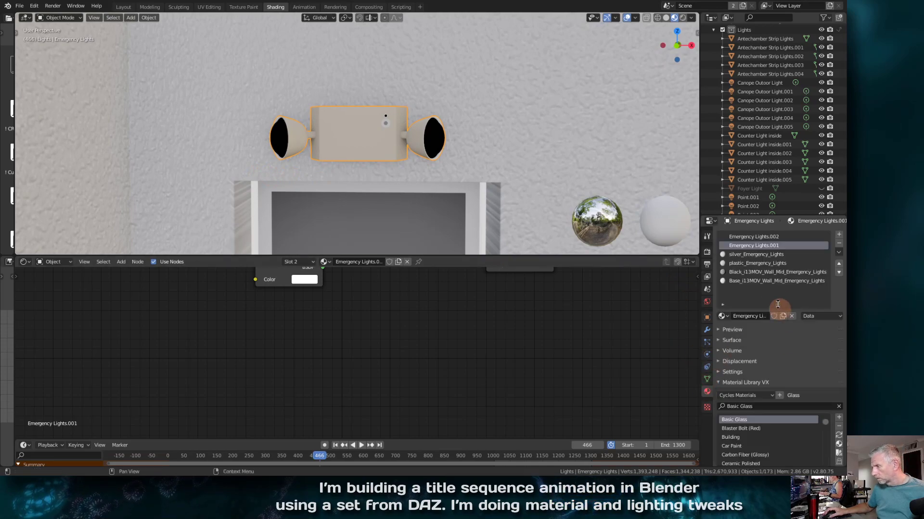
{"action": "left_click", "coordinate": [763, 238]}
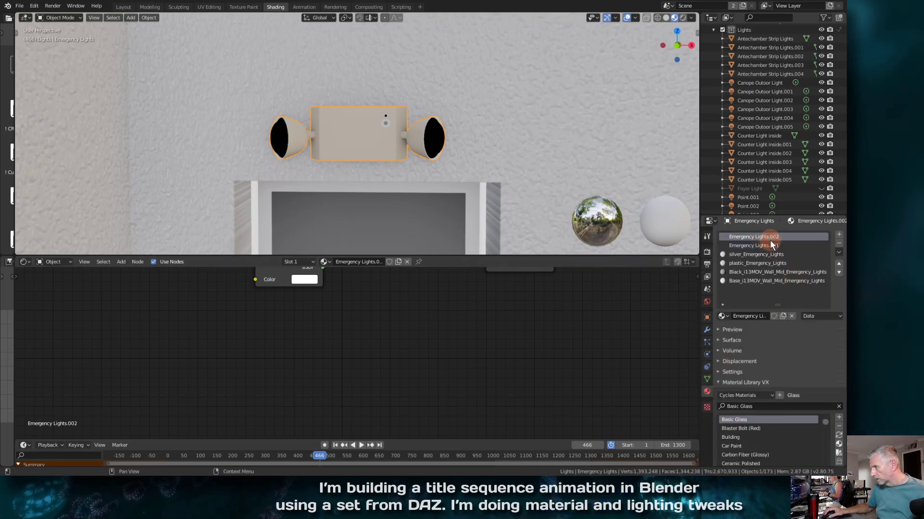
{"action": "left_click", "coordinate": [761, 246]}
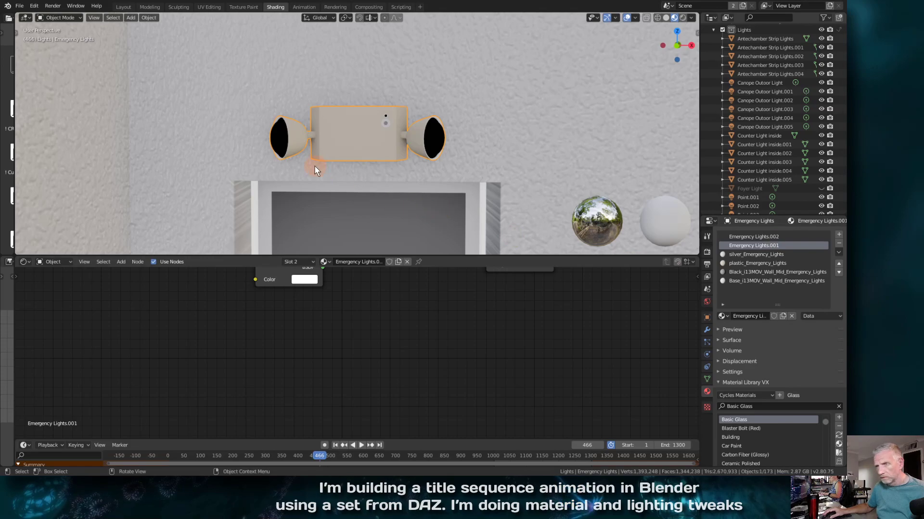
{"action": "middle_click_drag", "start_coordinate": [315, 165], "coordinate": [349, 172]}
{"action": "middle_click_drag", "start_coordinate": [363, 315], "coordinate": [374, 426]}
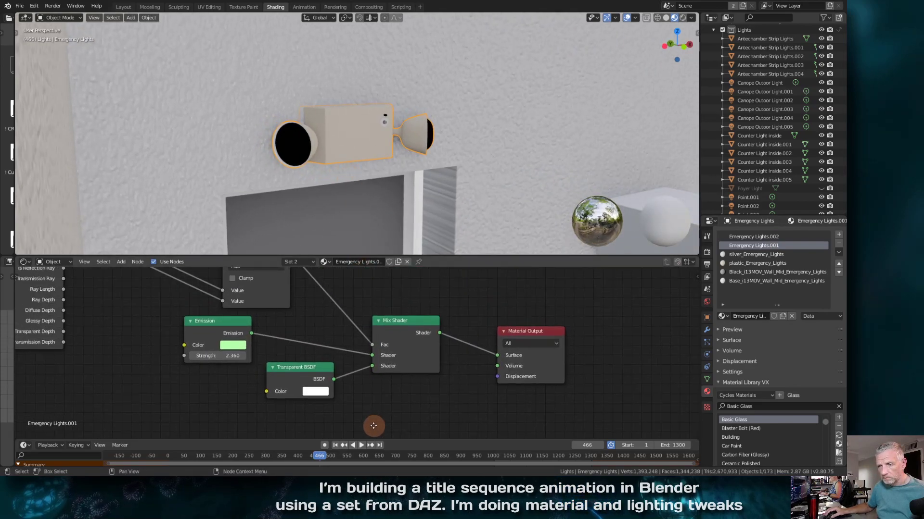
{"action": "middle_click_drag", "start_coordinate": [342, 316], "coordinate": [399, 362]}
{"action": "scroll", "coordinate": [399, 363], "scroll_direction": "down", "scroll_amount": 3}
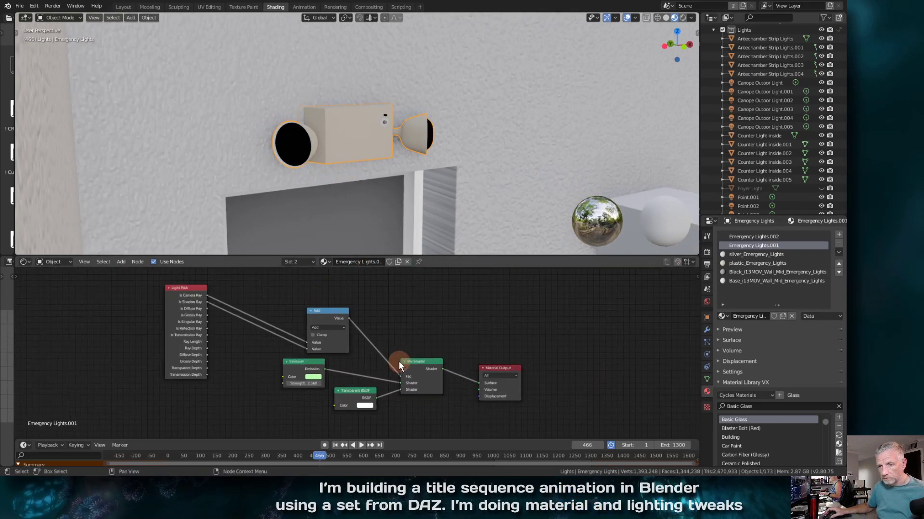
{"action": "scroll", "coordinate": [399, 363], "scroll_direction": "up", "scroll_amount": 1}
{"action": "middle_click_drag", "start_coordinate": [423, 294], "coordinate": [377, 297]}
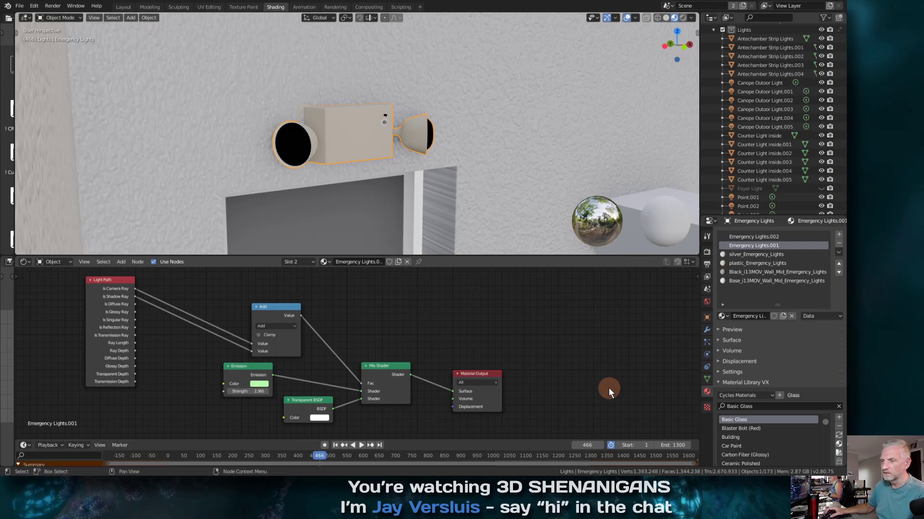
{"action": "middle_click_drag", "start_coordinate": [487, 223], "coordinate": [432, 215]}
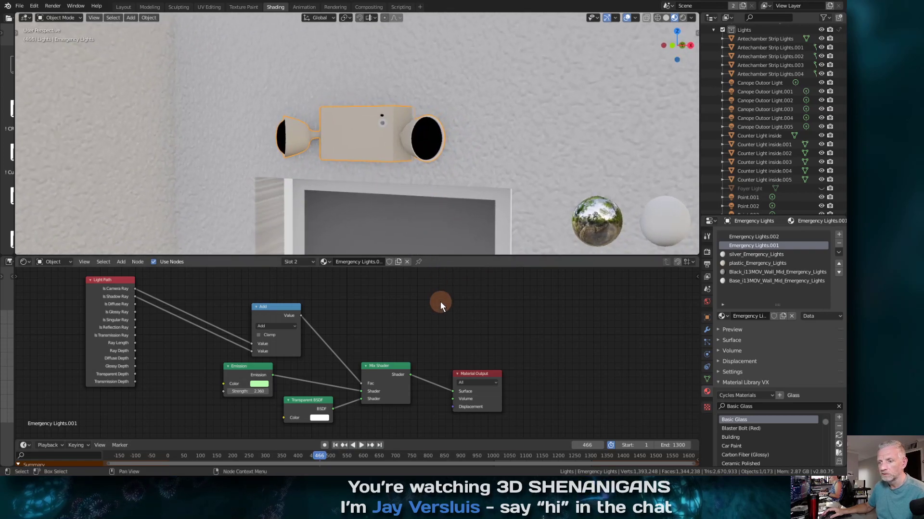
{"action": "left_click", "coordinate": [123, 7]}
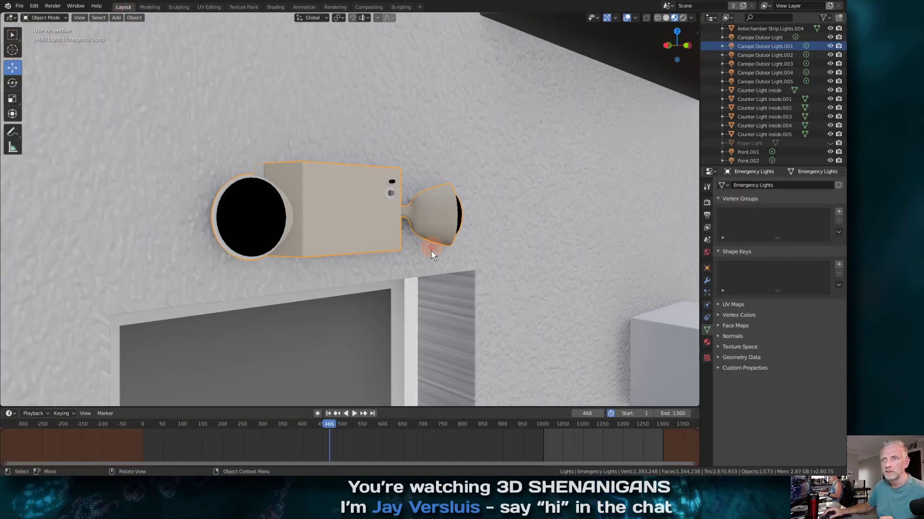
{"action": "scroll", "coordinate": [395, 270], "scroll_direction": "up", "scroll_amount": 10}
{"action": "scroll", "coordinate": [394, 272], "scroll_direction": "down", "scroll_amount": 8}
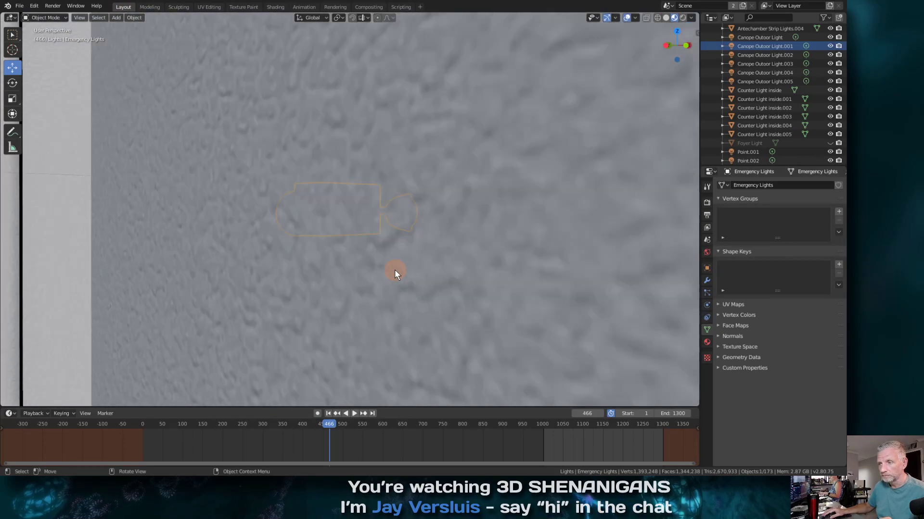
{"action": "middle_click_drag", "start_coordinate": [396, 271], "coordinate": [318, 273]}
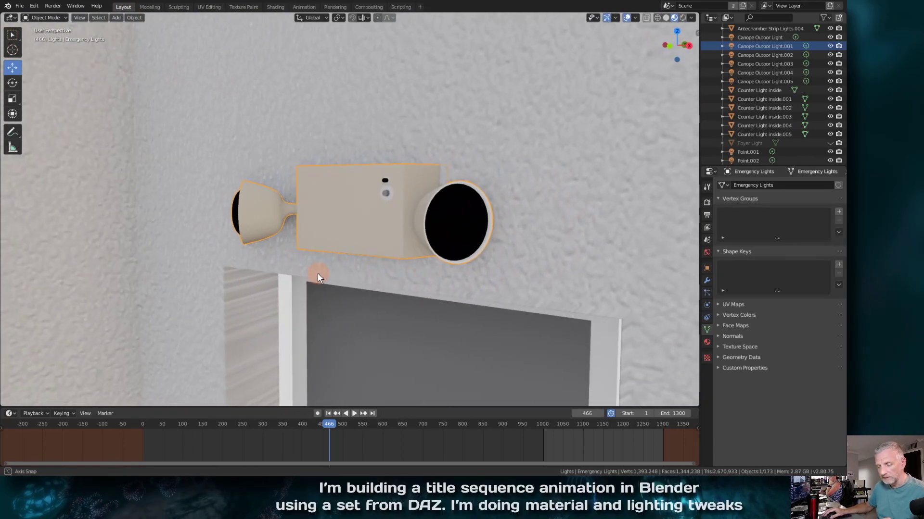
{"action": "scroll", "coordinate": [318, 273], "scroll_direction": "down", "scroll_amount": 6}
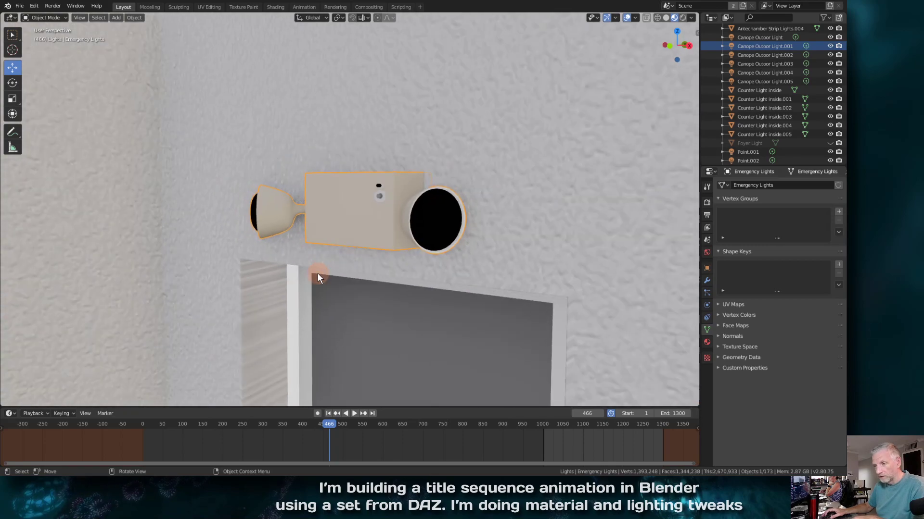
Step: Return to the camera view and move the playhead to frame 903 in the auditorium shot
{"action": "key", "text": "KP_0"}
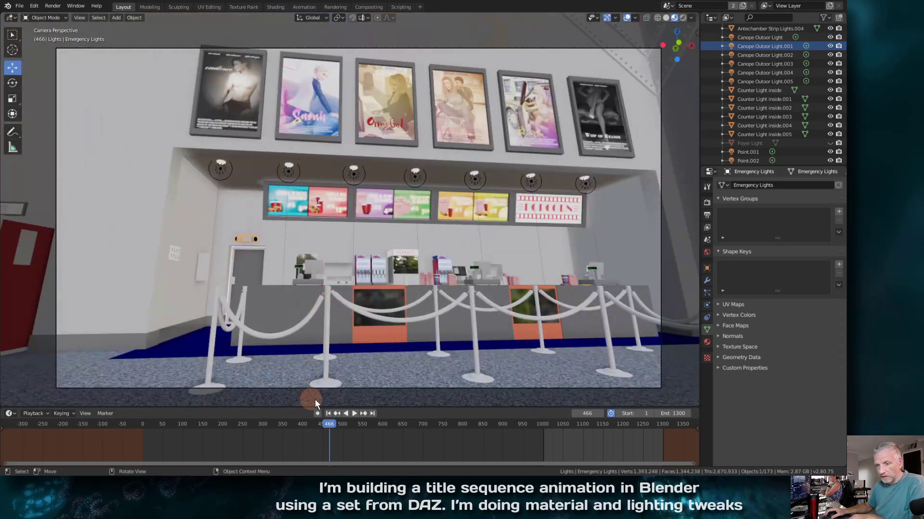
{"action": "key", "text": "space"}
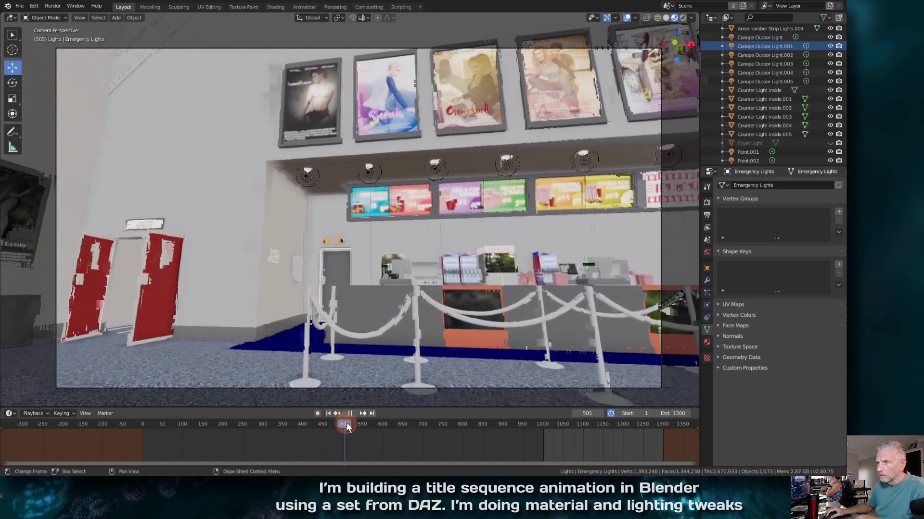
{"action": "left_click_drag", "start_coordinate": [347, 422], "coordinate": [504, 435]}
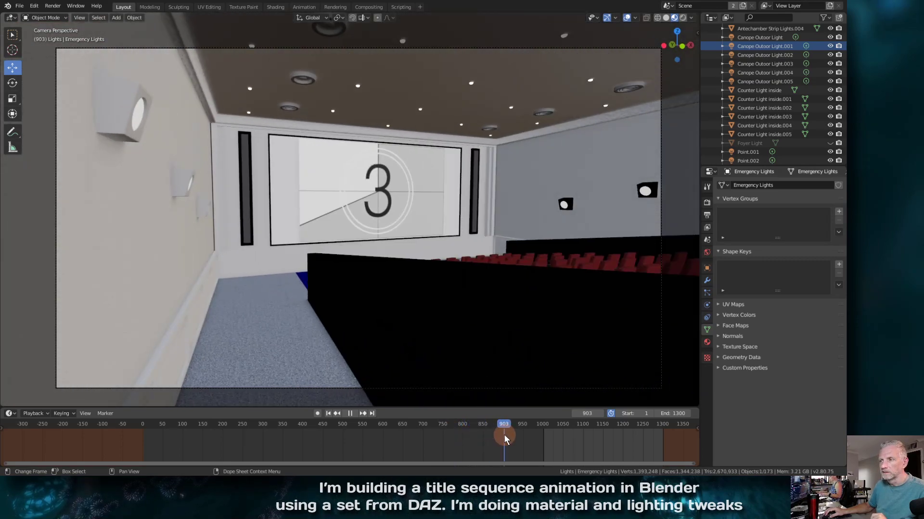
Step: Select the auditorium ceiling i13MOV_Roof and, in Edit Mode, select the faces assigned to its Light material
{"action": "left_click", "coordinate": [358, 89]}
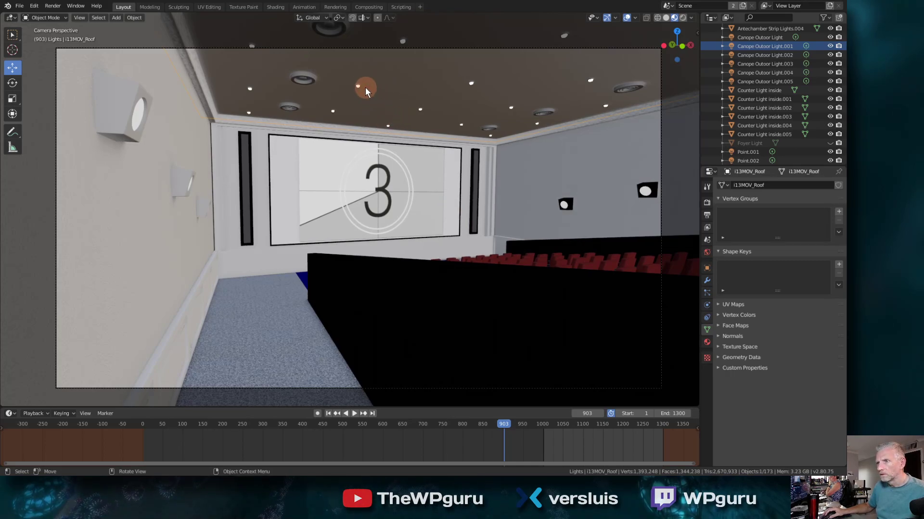
{"action": "left_click", "coordinate": [707, 342]}
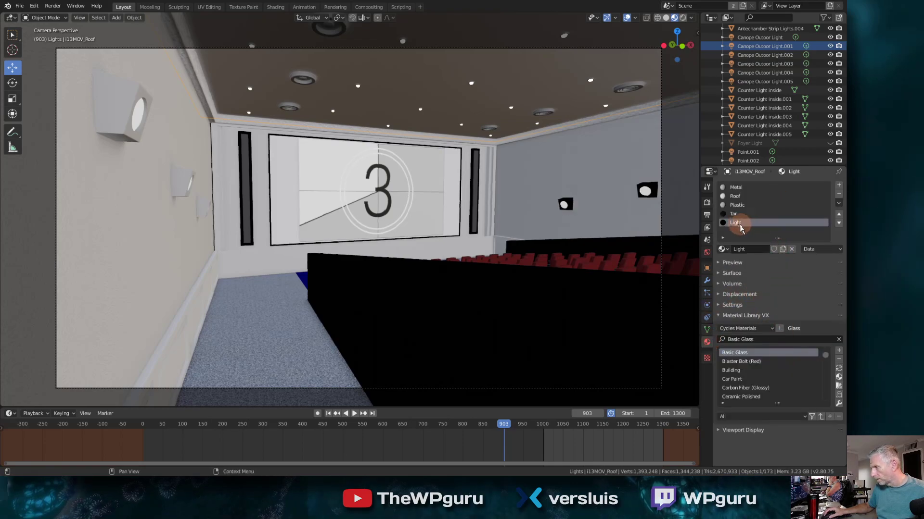
{"action": "left_click", "coordinate": [744, 214]}
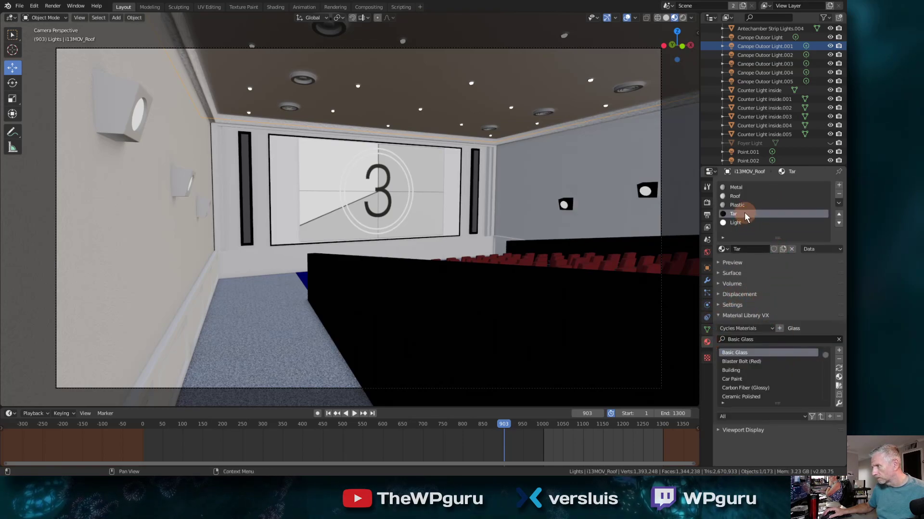
{"action": "left_click", "coordinate": [745, 222]}
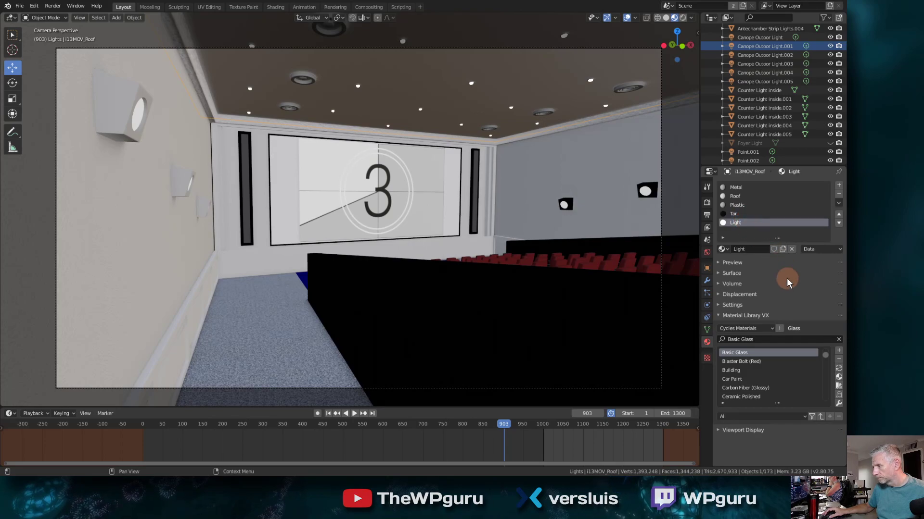
{"action": "key", "text": "Tab"}
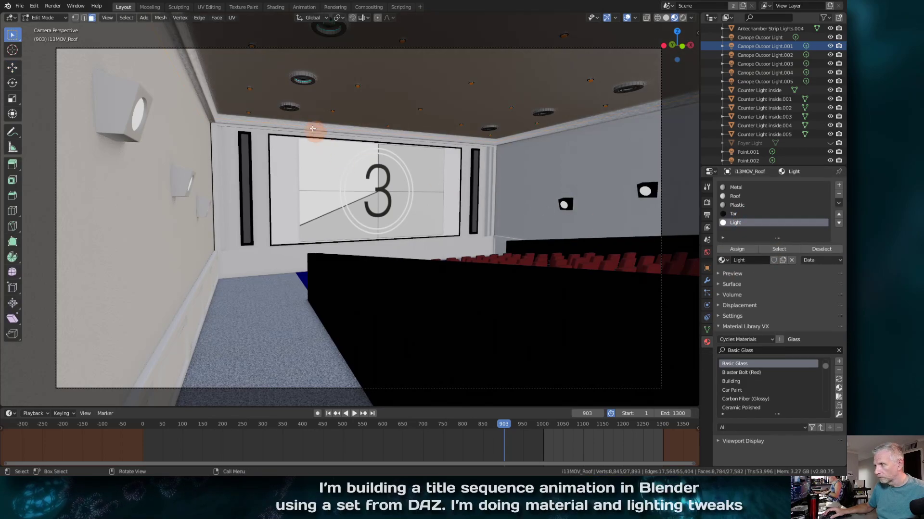
{"action": "left_click", "coordinate": [779, 250]}
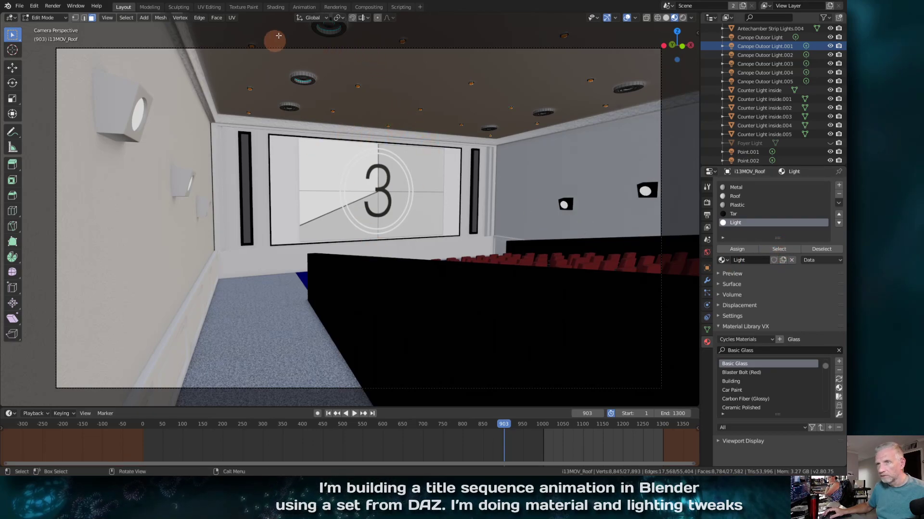
Step: In the Shading workspace's camera view, set the Emission strength of the ceiling's Light material to 2
{"action": "left_click", "coordinate": [275, 8]}
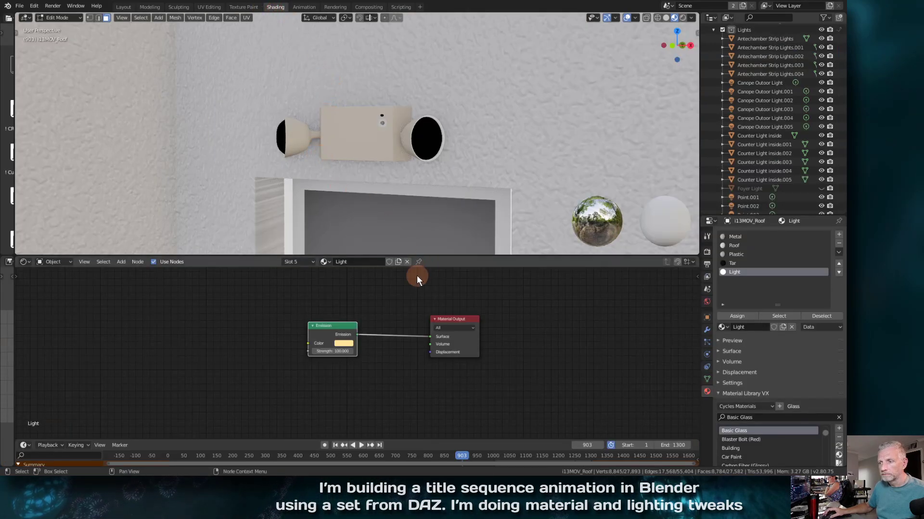
{"action": "key", "text": "KP_0"}
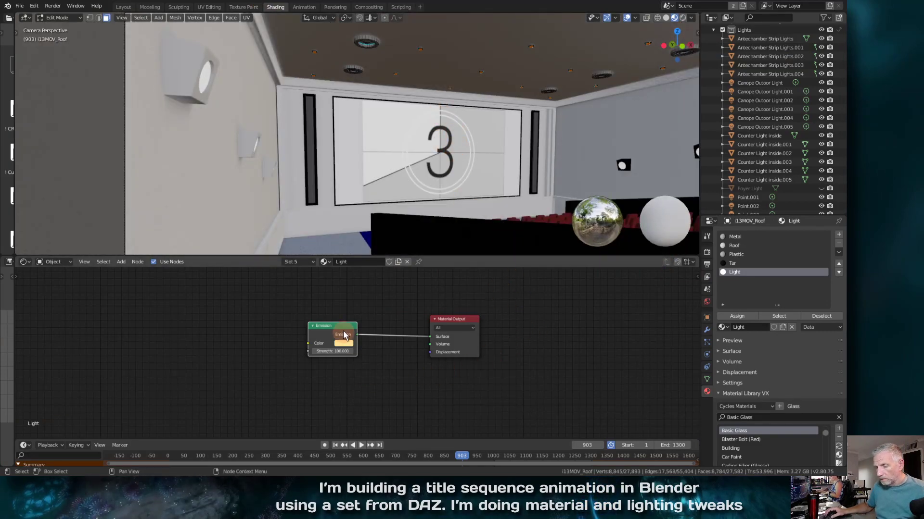
{"action": "scroll", "coordinate": [340, 325], "scroll_direction": "up", "scroll_amount": 3}
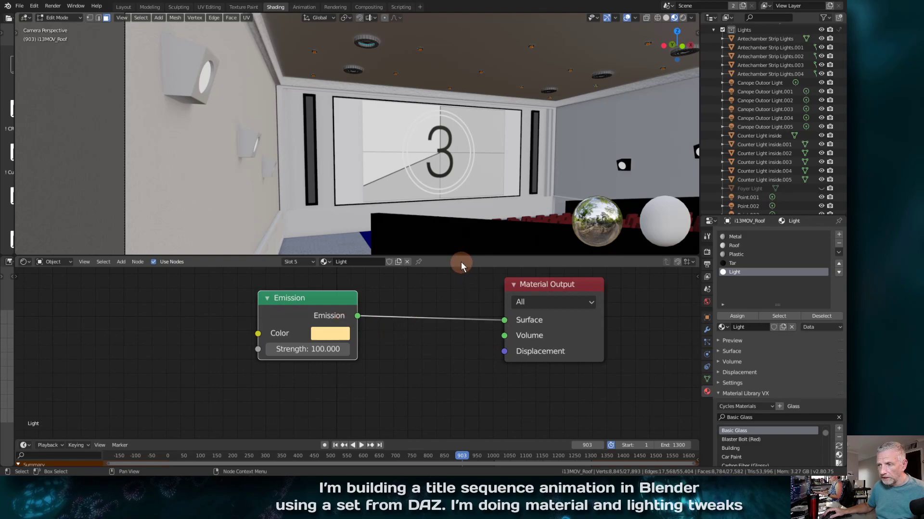
{"action": "left_click_drag", "start_coordinate": [461, 258], "coordinate": [457, 177]}
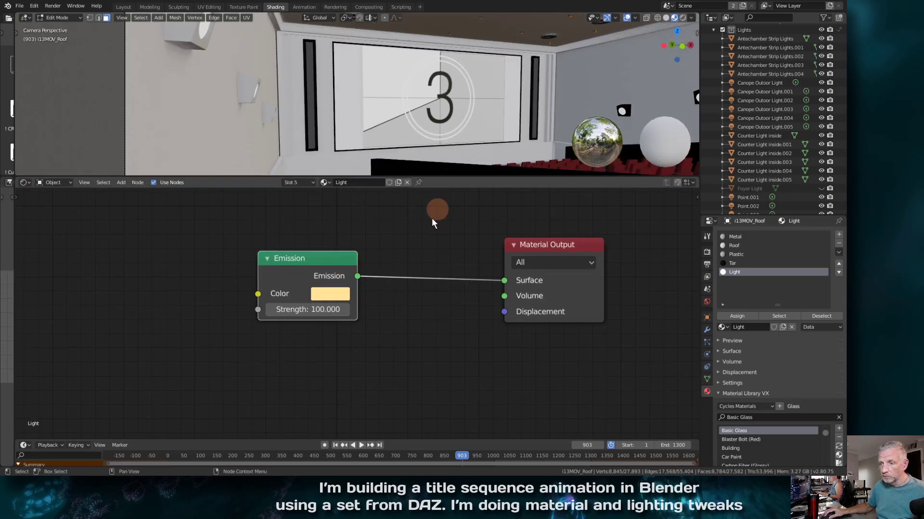
{"action": "scroll", "coordinate": [320, 278], "scroll_direction": "up", "scroll_amount": 1}
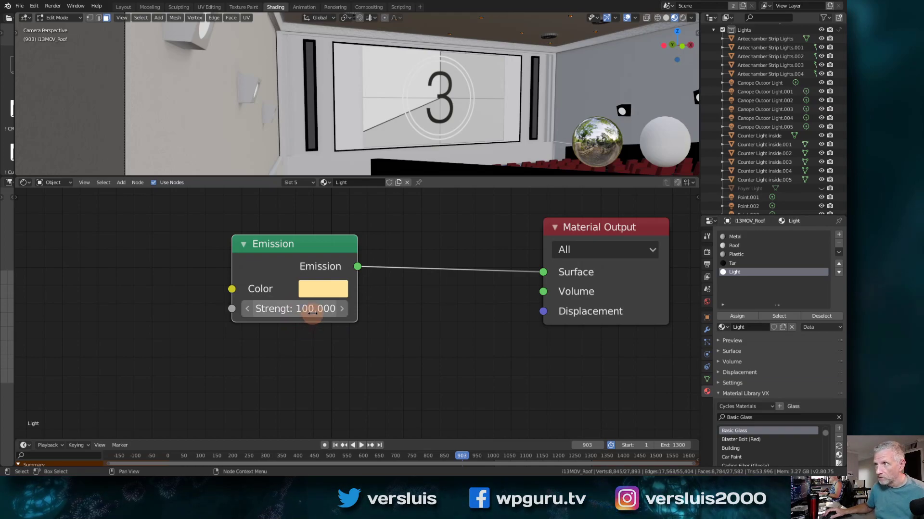
{"action": "left_click", "coordinate": [312, 310]}
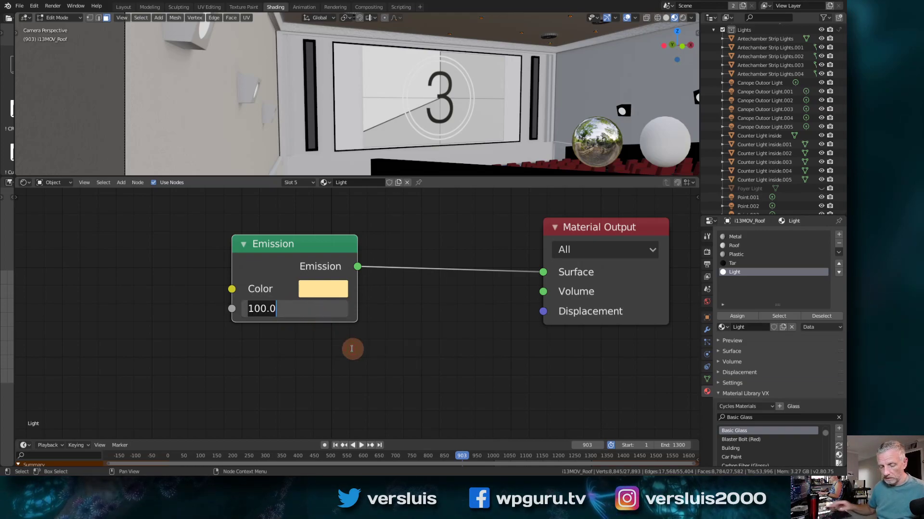
{"action": "type", "text": "2"}
{"action": "key", "text": "Return"}
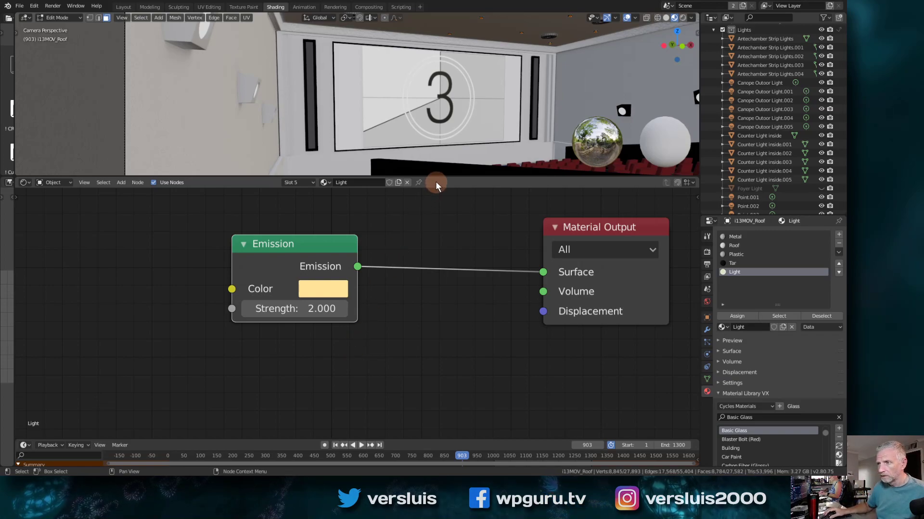
Step: Enlarge the 3D viewport to show the whole camera frame and set the Cycles render samples to 100
{"action": "left_click_drag", "start_coordinate": [433, 176], "coordinate": [426, 358]}
{"action": "scroll", "coordinate": [437, 294], "scroll_direction": "down", "scroll_amount": 2}
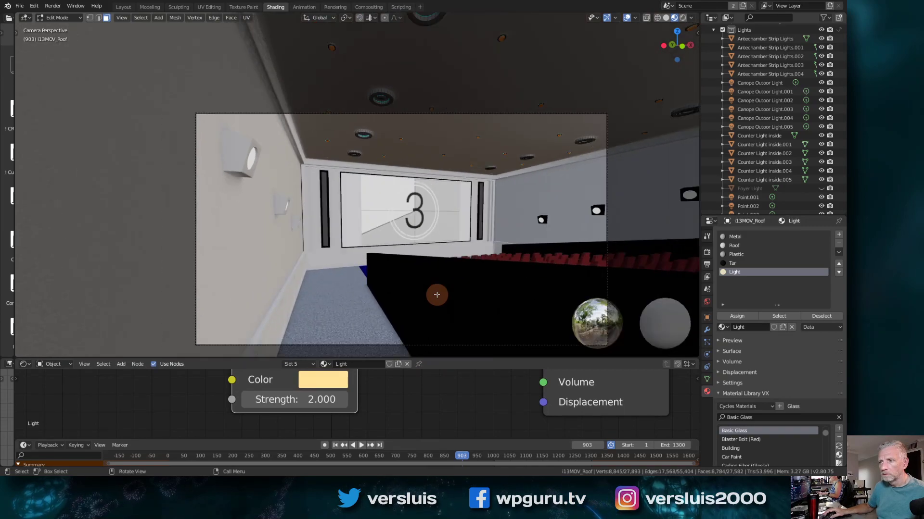
{"action": "middle_click_drag", "start_coordinate": [437, 294], "coordinate": [395, 262], "text": "shift"}
{"action": "scroll", "coordinate": [379, 240], "scroll_direction": "up", "scroll_amount": 1}
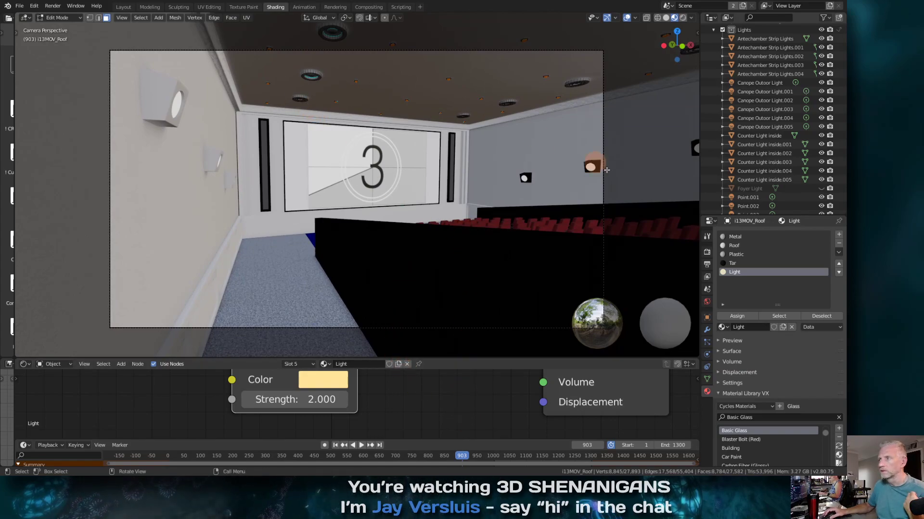
{"action": "left_click", "coordinate": [707, 237]}
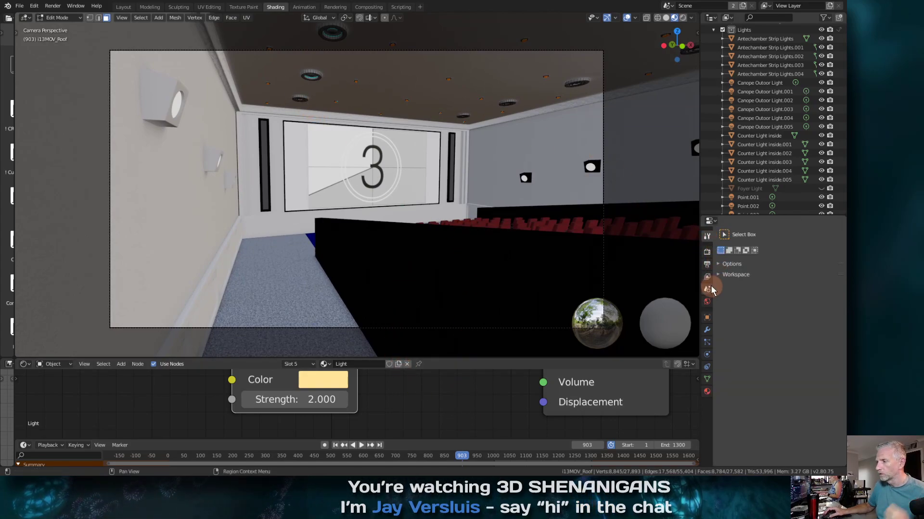
{"action": "left_click", "coordinate": [706, 252]}
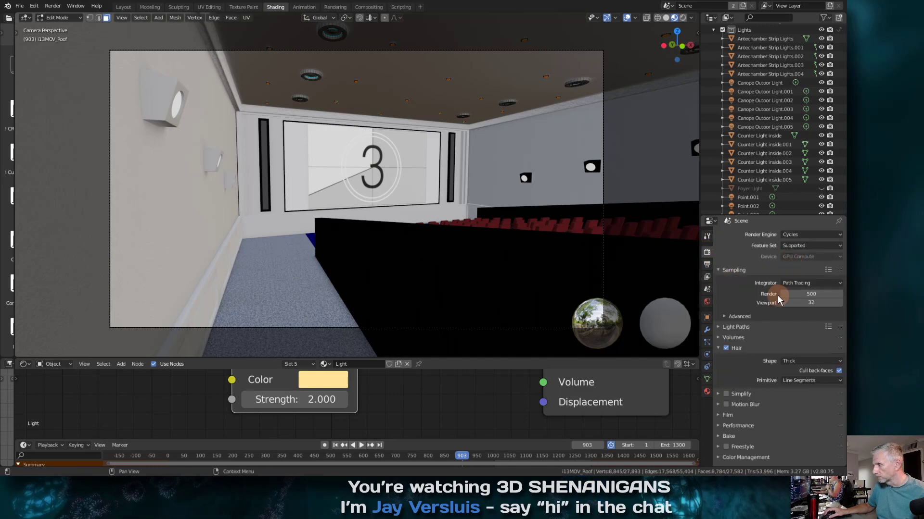
{"action": "left_click", "coordinate": [808, 295]}
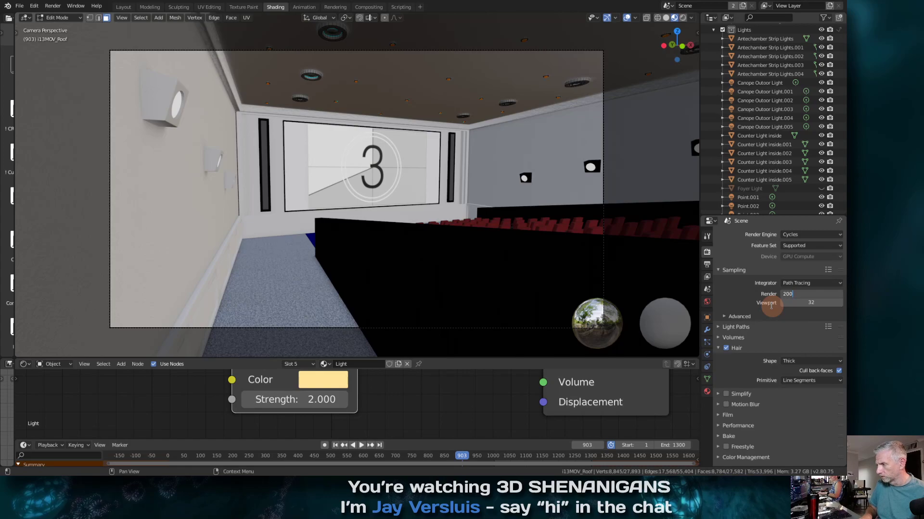
{"action": "left_click", "coordinate": [791, 295]}
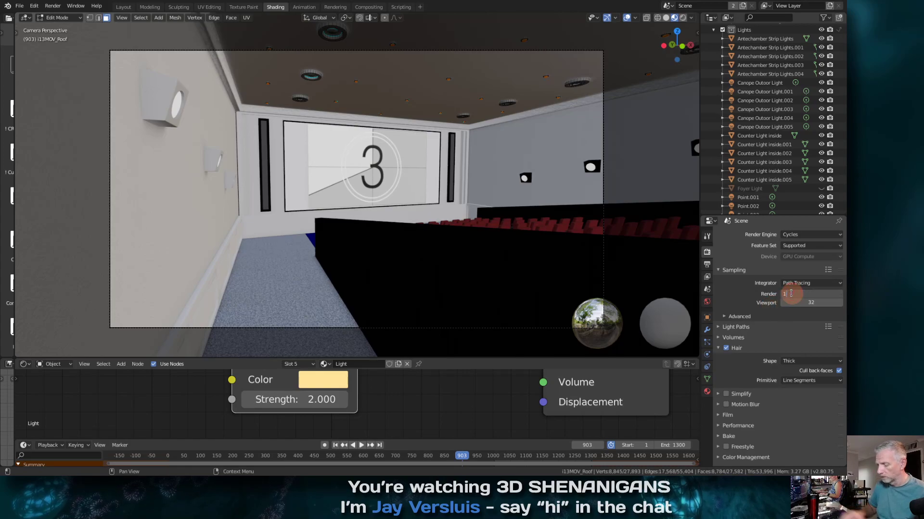
{"action": "type", "text": "100"}
{"action": "key", "text": "Return"}
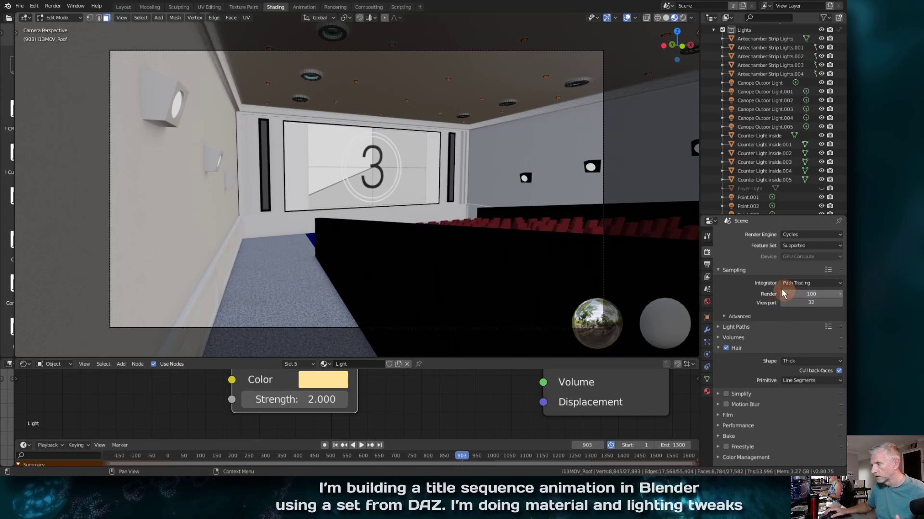
Step: Set the render resolution percentage to 70%, render frame 903 as a lighting test, and close the render window
{"action": "left_click", "coordinate": [706, 265]}
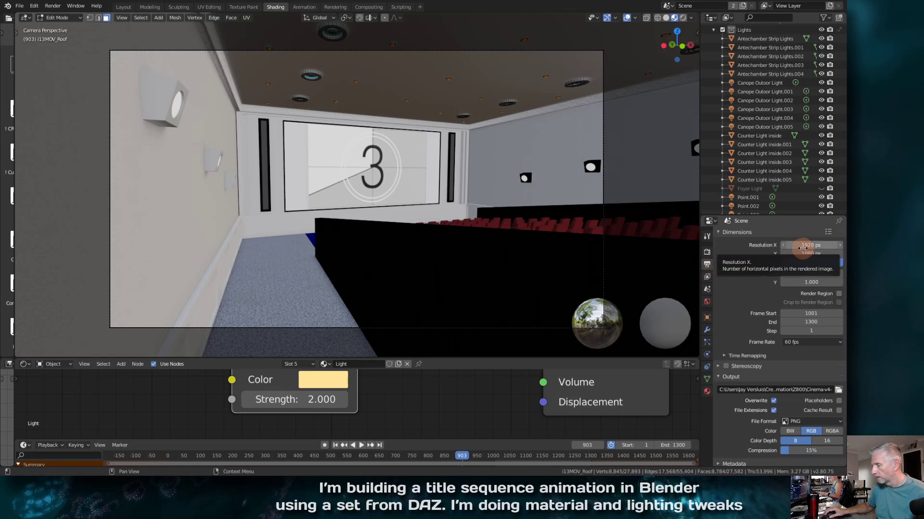
{"action": "left_click", "coordinate": [803, 245]}
{"action": "left_click", "coordinate": [810, 265]}
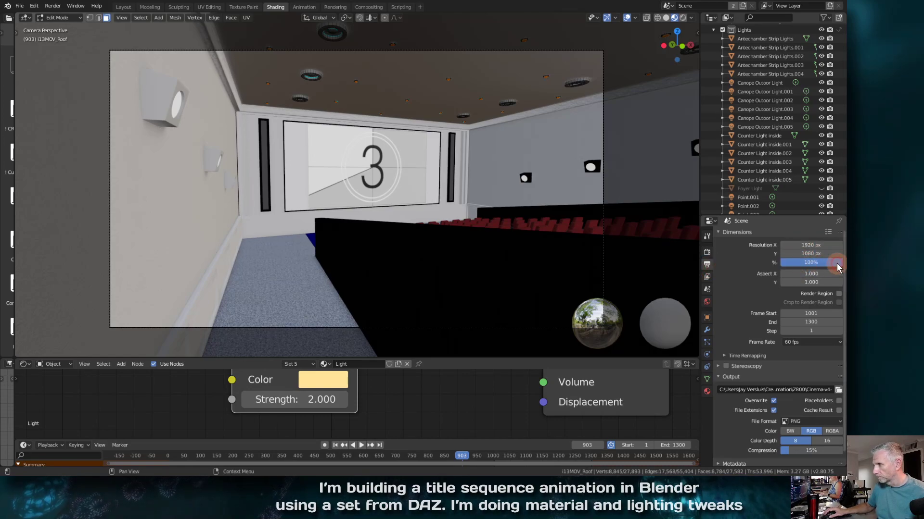
{"action": "mouse_move", "coordinate": [837, 266]}
{"action": "left_mouse_down"}
{"action": "mouse_move", "coordinate": [813, 262]}
{"action": "mouse_move", "coordinate": [823, 263]}
{"action": "left_mouse_up"}
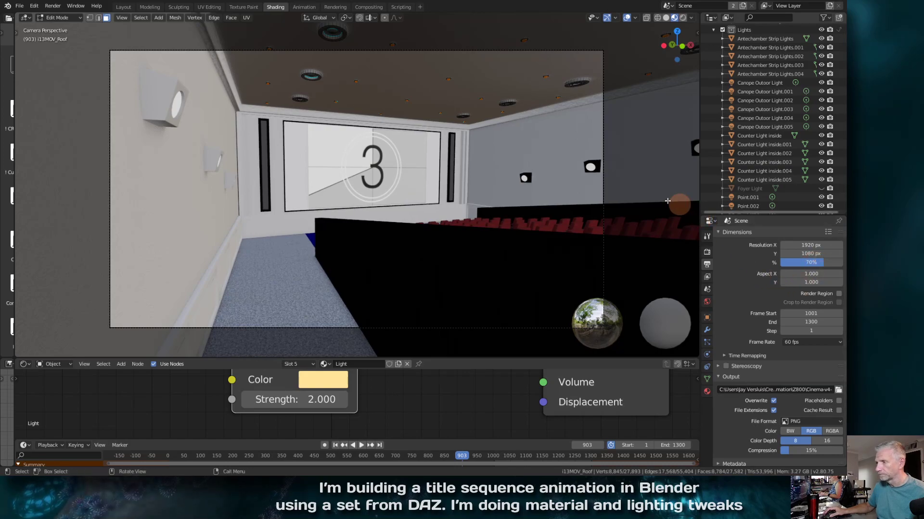
{"action": "key", "text": "F12"}
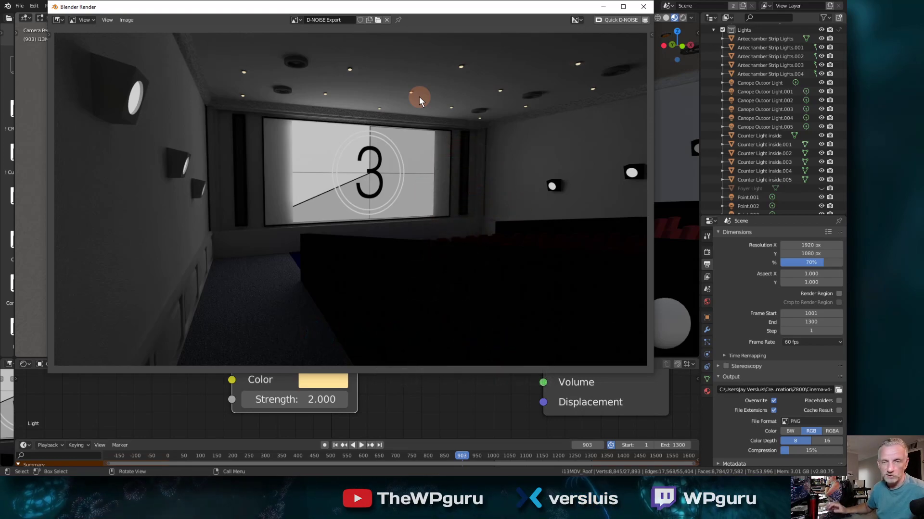
{"action": "left_click", "coordinate": [643, 8]}
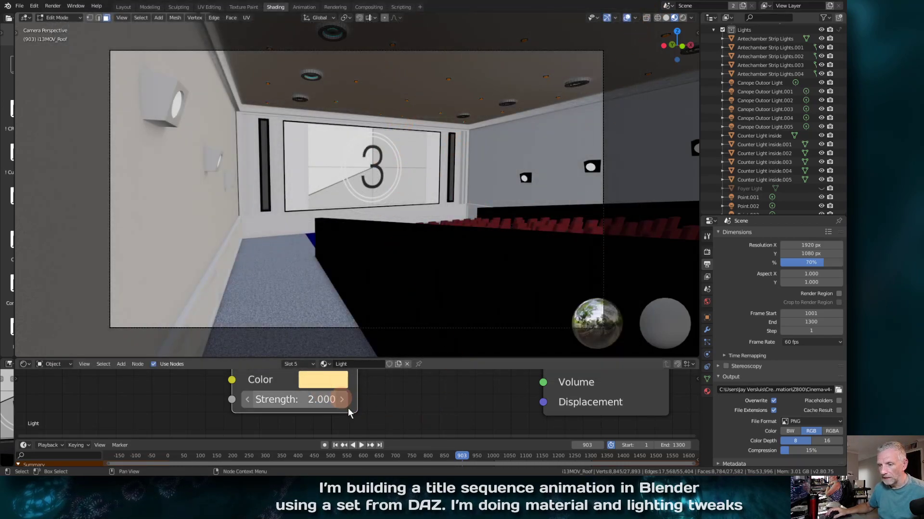
Step: In the Layout workspace, select only one small downlight in the auditorium ceiling mesh and snap the 3D cursor to it
{"action": "left_click", "coordinate": [124, 8]}
{"action": "left_click", "coordinate": [275, 99]}
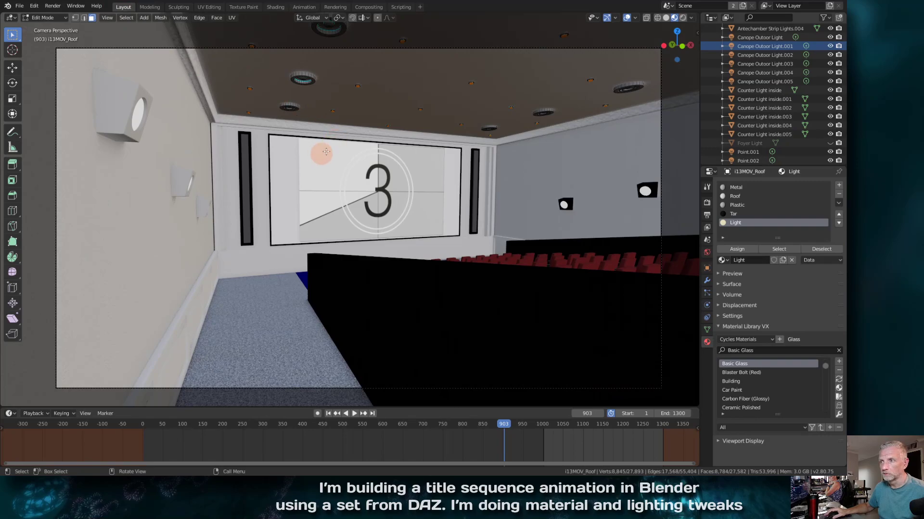
{"action": "middle_click_drag", "start_coordinate": [361, 99], "coordinate": [472, 232]}
{"action": "middle_click_drag", "start_coordinate": [360, 186], "coordinate": [629, 29], "text": "shift"}
{"action": "middle_click_drag", "start_coordinate": [298, 120], "coordinate": [366, 193], "text": "shift"}
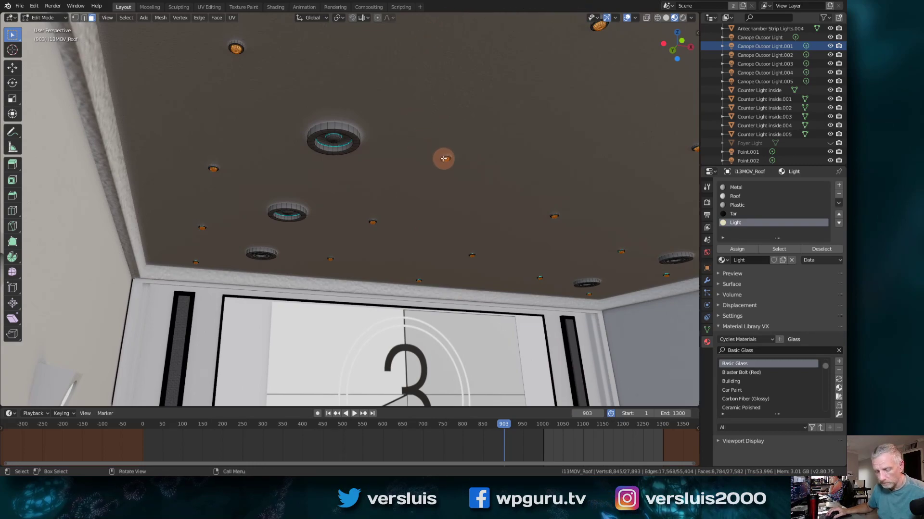
{"action": "key", "text": "alt+a"}
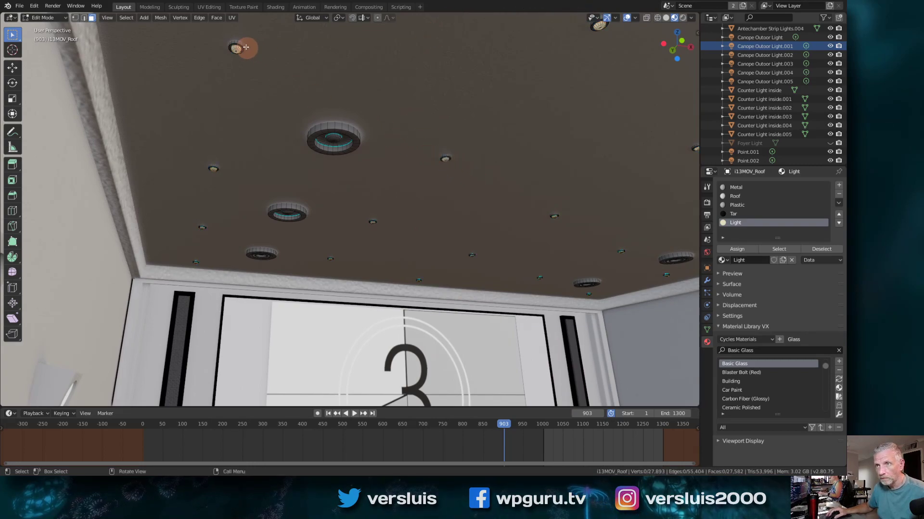
{"action": "key", "text": "l"}
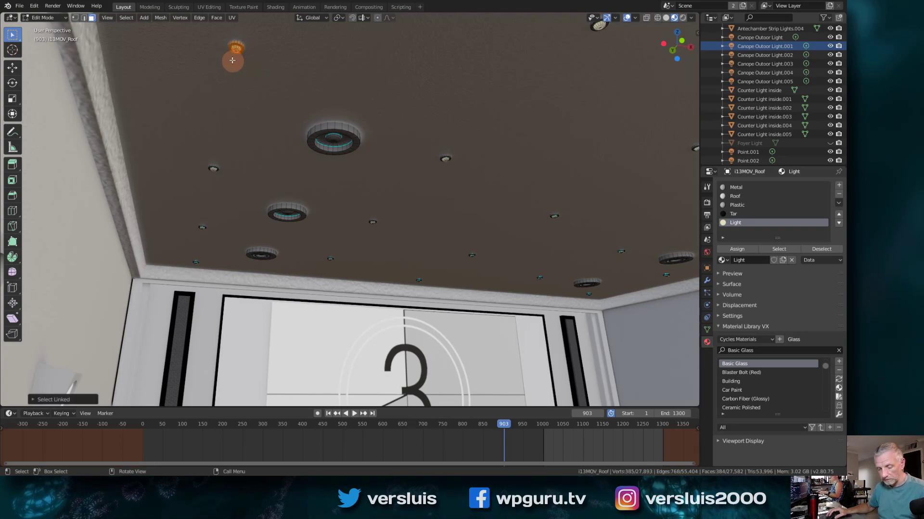
{"action": "key", "text": "shift+s"}
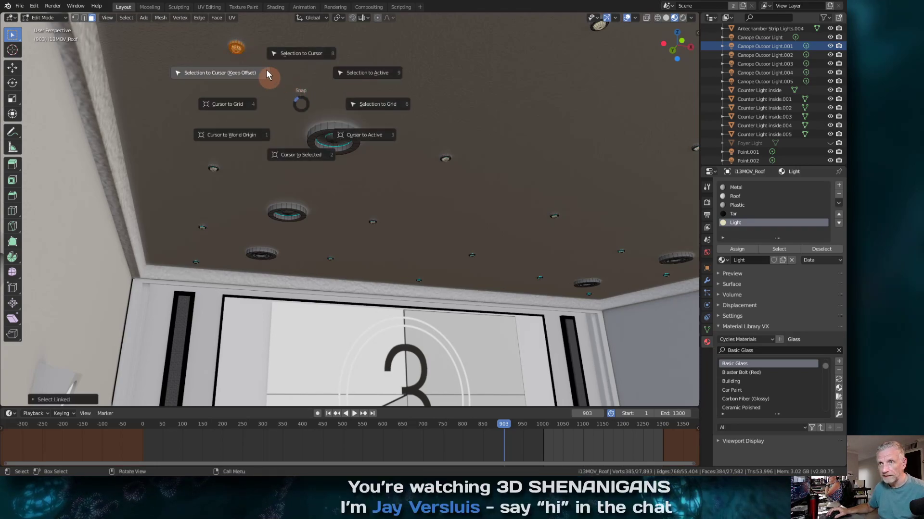
{"action": "left_click", "coordinate": [309, 155]}
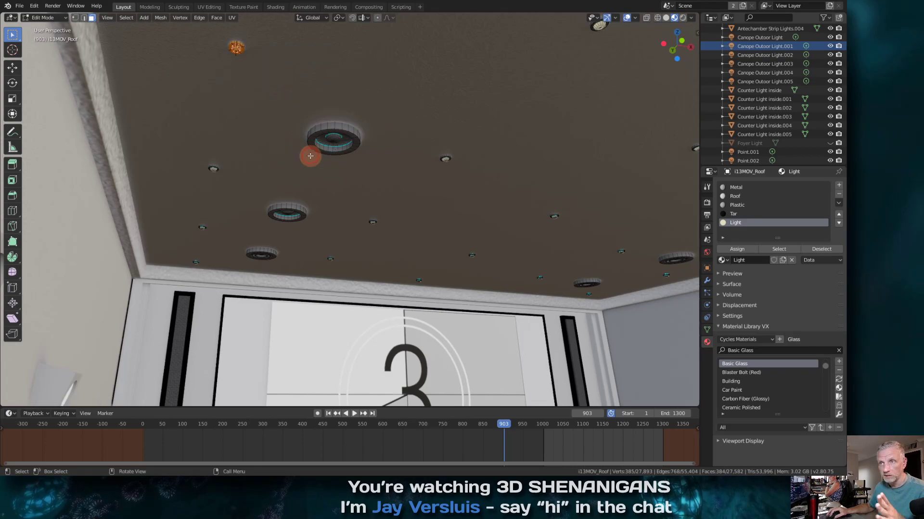
Step: Return to Object Mode, make the Lights collection active, and add a point light at the 3D cursor
{"action": "middle_click_drag", "start_coordinate": [275, 66], "coordinate": [313, 193], "text": "shift"}
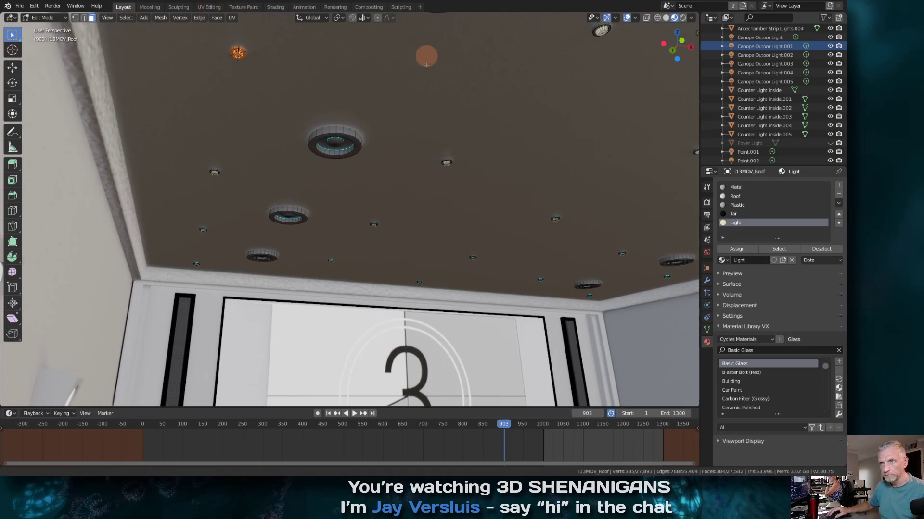
{"action": "middle_click_drag", "start_coordinate": [427, 56], "coordinate": [525, 287], "text": "shift"}
{"action": "middle_click_drag", "start_coordinate": [422, 143], "coordinate": [222, 264], "text": "shift"}
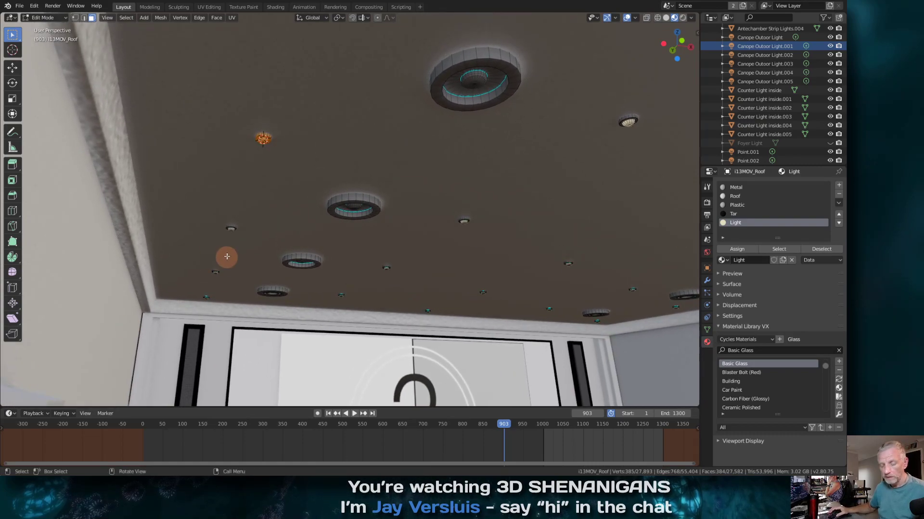
{"action": "key", "text": "Tab"}
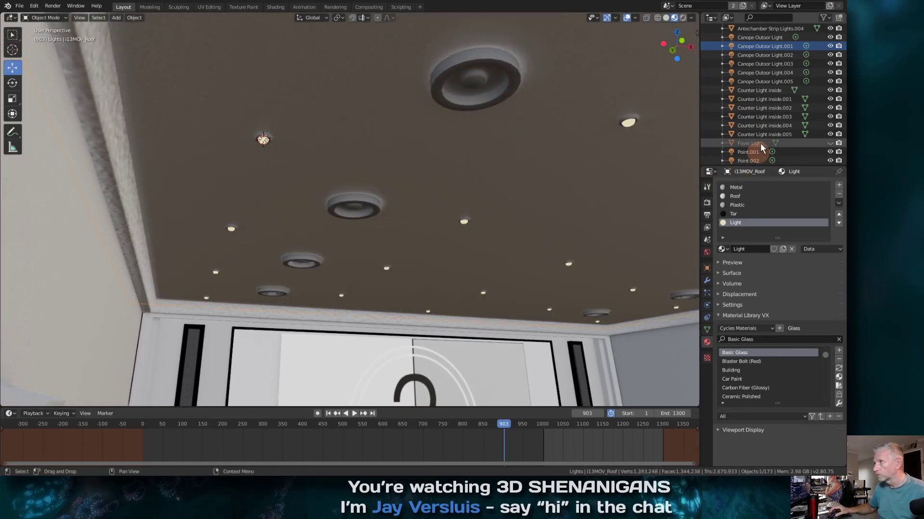
{"action": "scroll", "coordinate": [766, 125], "scroll_direction": "up", "scroll_amount": 4}
{"action": "left_click", "coordinate": [748, 54]}
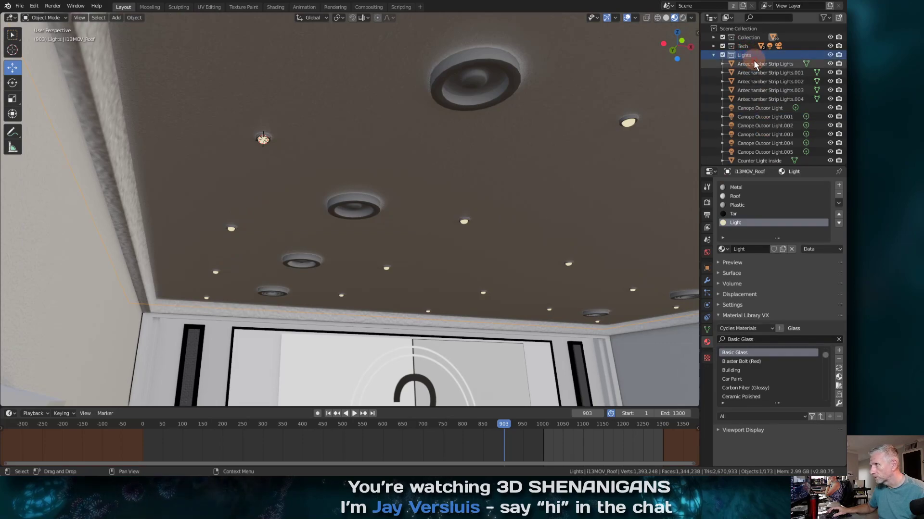
{"action": "left_click", "coordinate": [370, 227]}
{"action": "key", "text": "shift+a"}
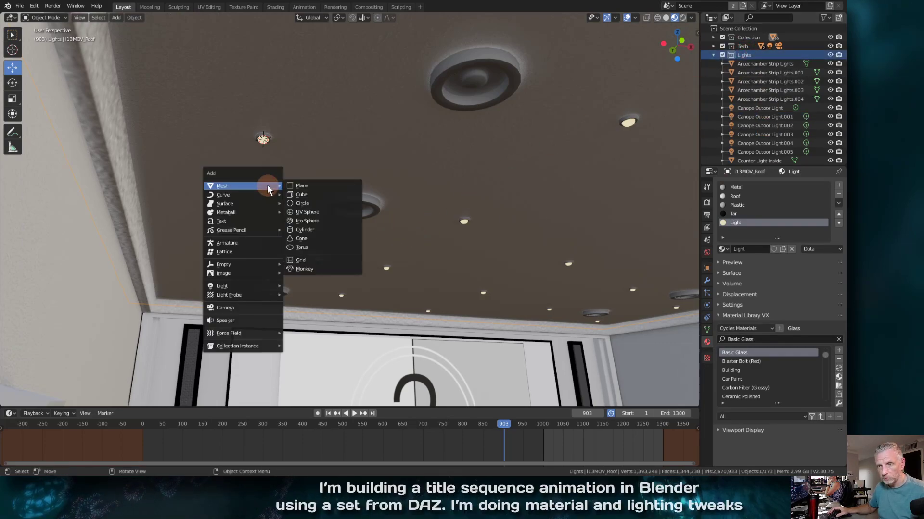
{"action": "mouse_move", "coordinate": [266, 288]}
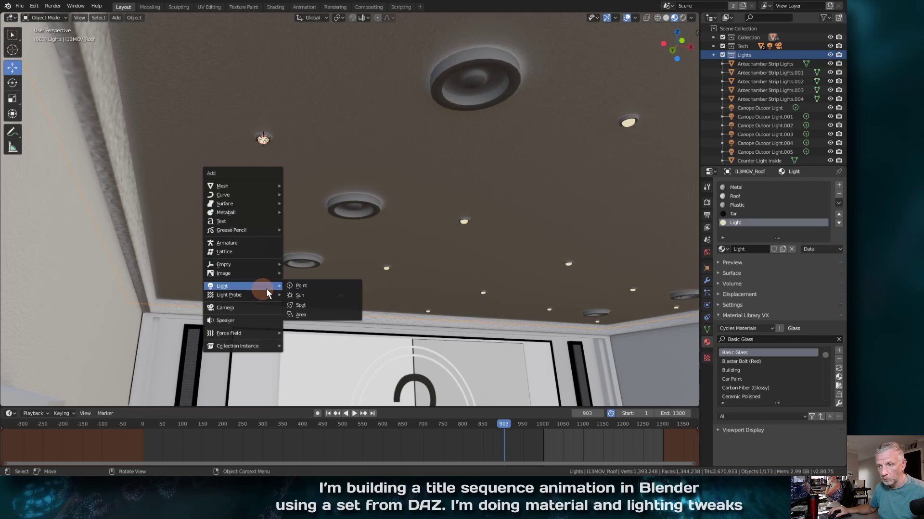
{"action": "left_click", "coordinate": [311, 288]}
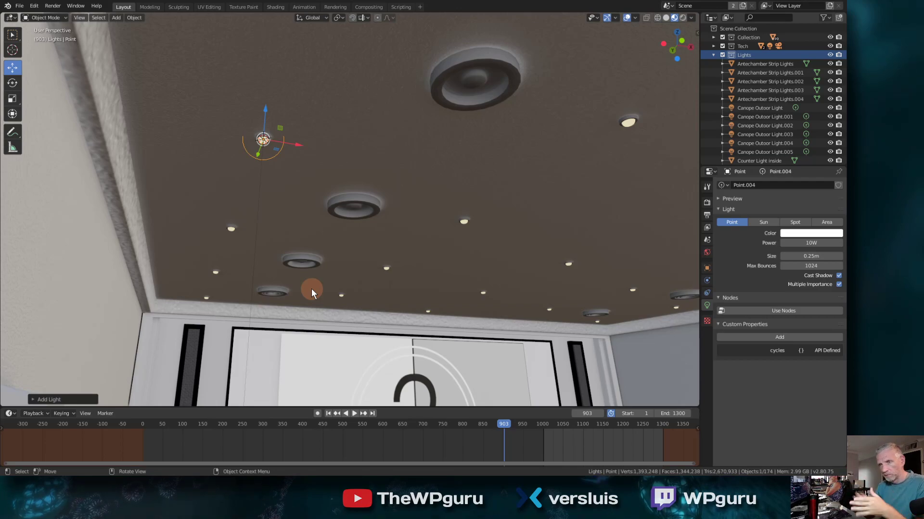
Step: Examine the new point light's placement from inside the auditorium and from outside the building
{"action": "middle_click_drag", "start_coordinate": [315, 234], "coordinate": [315, 274]}
{"action": "key", "text": "KP_Decimal"}
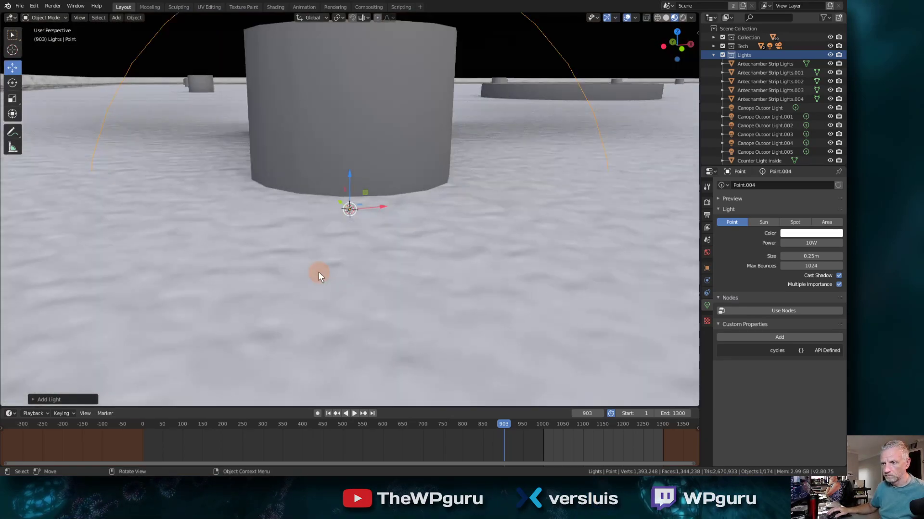
{"action": "middle_click_drag", "start_coordinate": [318, 272], "coordinate": [278, 170]}
{"action": "scroll", "coordinate": [278, 169], "scroll_direction": "down", "scroll_amount": 12}
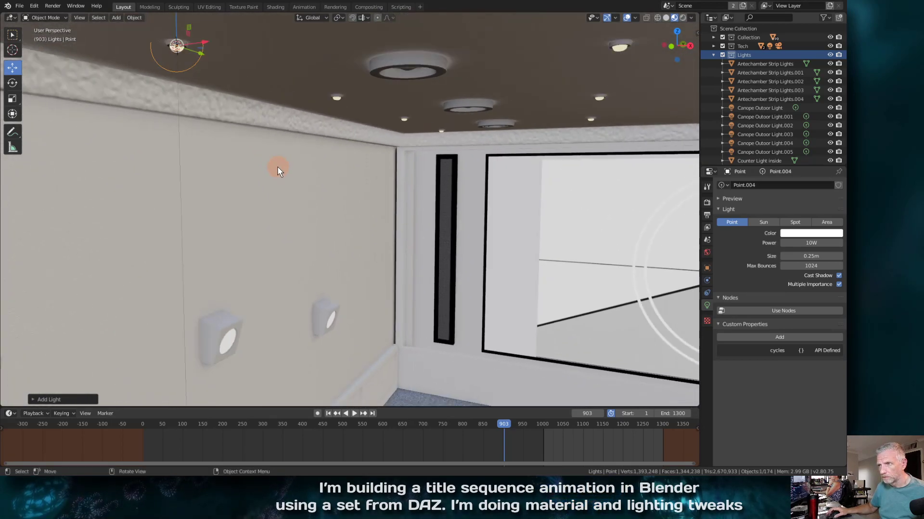
{"action": "scroll", "coordinate": [276, 167], "scroll_direction": "up", "scroll_amount": 12}
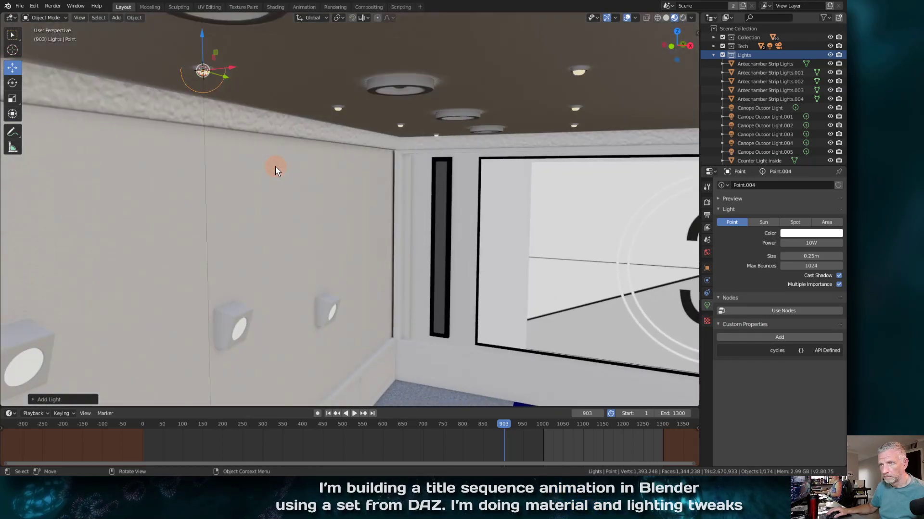
{"action": "middle_click_drag", "start_coordinate": [275, 166], "coordinate": [370, 245]}
{"action": "scroll", "coordinate": [369, 244], "scroll_direction": "down", "scroll_amount": 3}
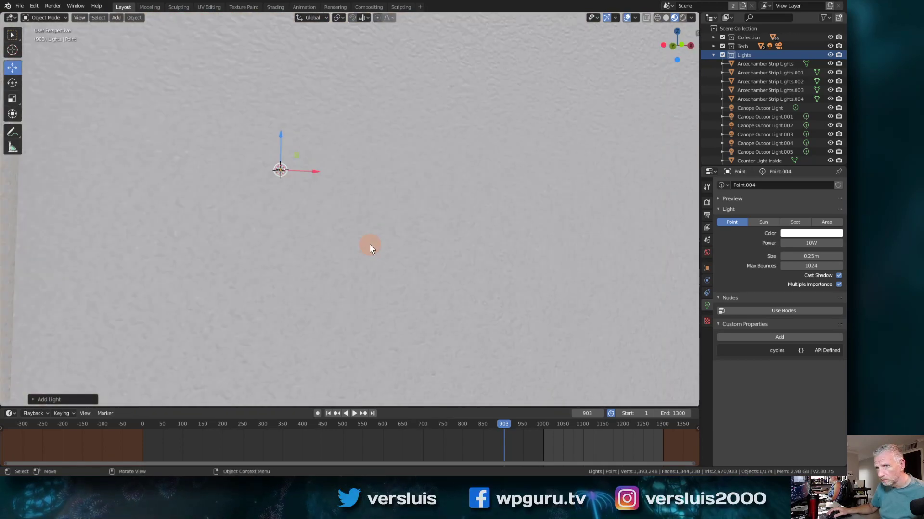
{"action": "scroll", "coordinate": [368, 243], "scroll_direction": "down", "scroll_amount": 3}
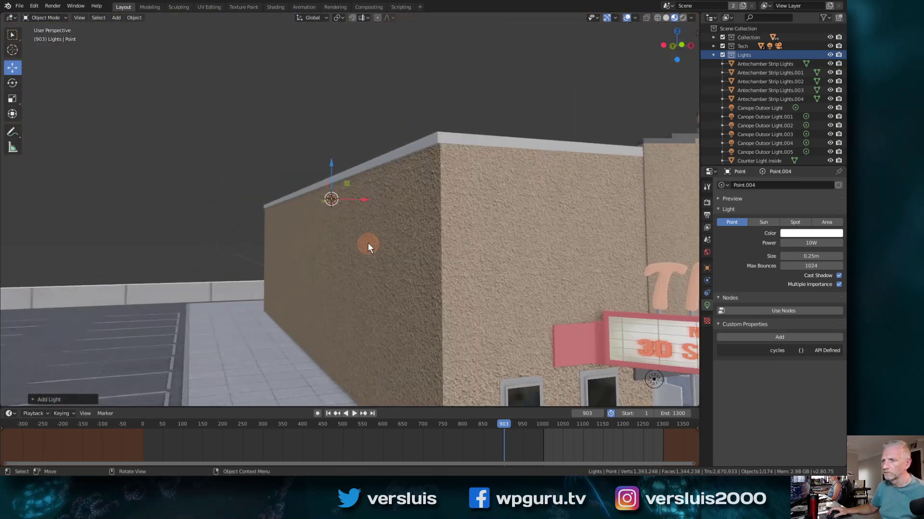
Step: Identify the left exterior wall, find i13MOV_Wall_Left in the expanded Collection, and hide it in the viewport
{"action": "left_click", "coordinate": [382, 249]}
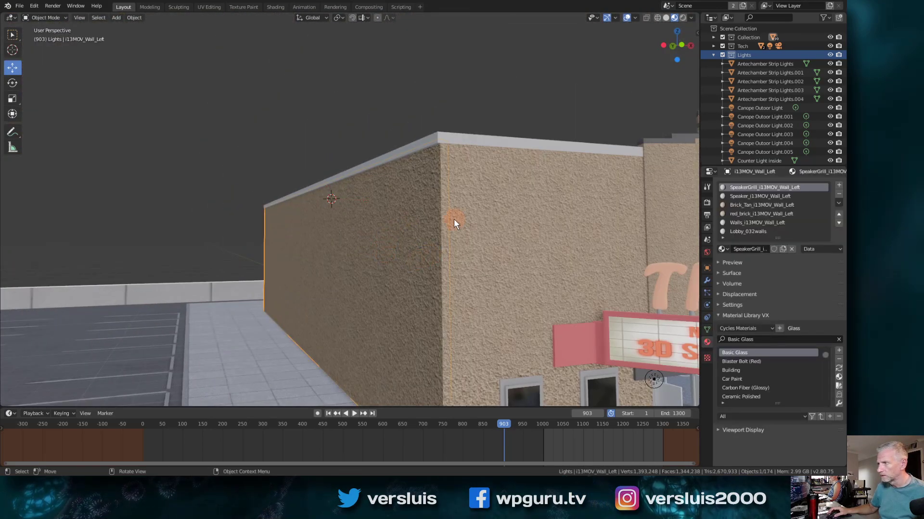
{"action": "left_click", "coordinate": [714, 37]}
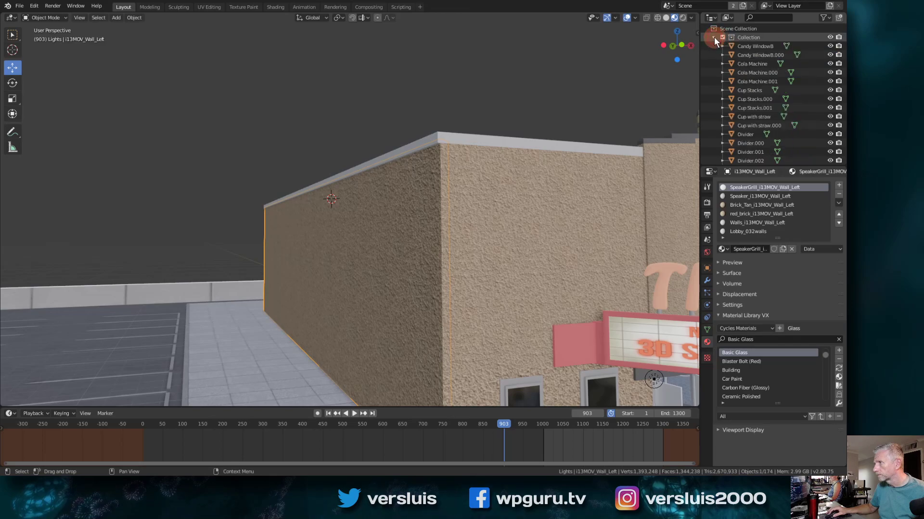
{"action": "scroll", "coordinate": [778, 92], "scroll_direction": "down", "scroll_amount": 10}
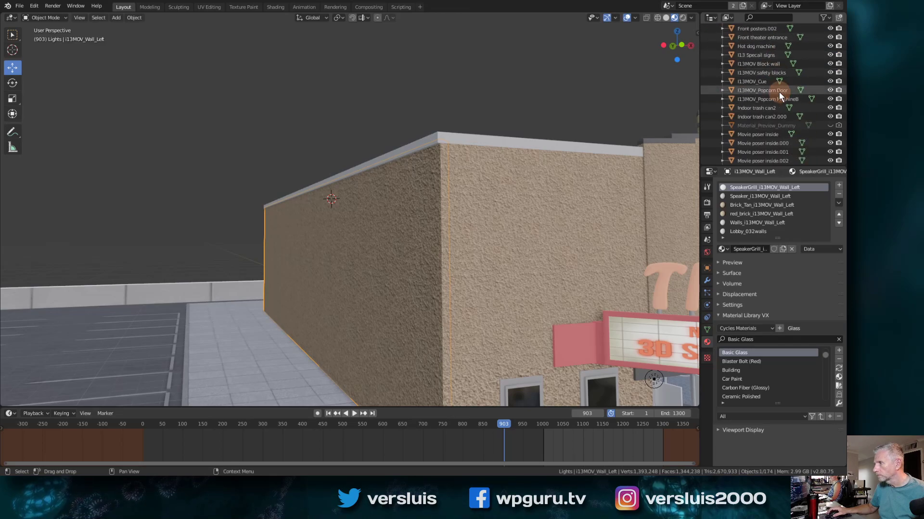
{"action": "scroll", "coordinate": [778, 92], "scroll_direction": "down", "scroll_amount": 10}
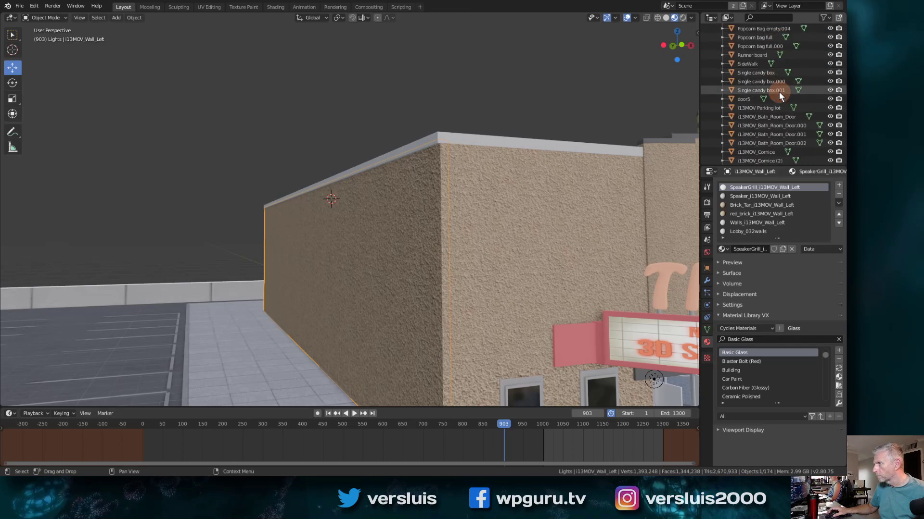
{"action": "scroll", "coordinate": [779, 92], "scroll_direction": "down", "scroll_amount": 10}
{"action": "key", "text": "Tab"}
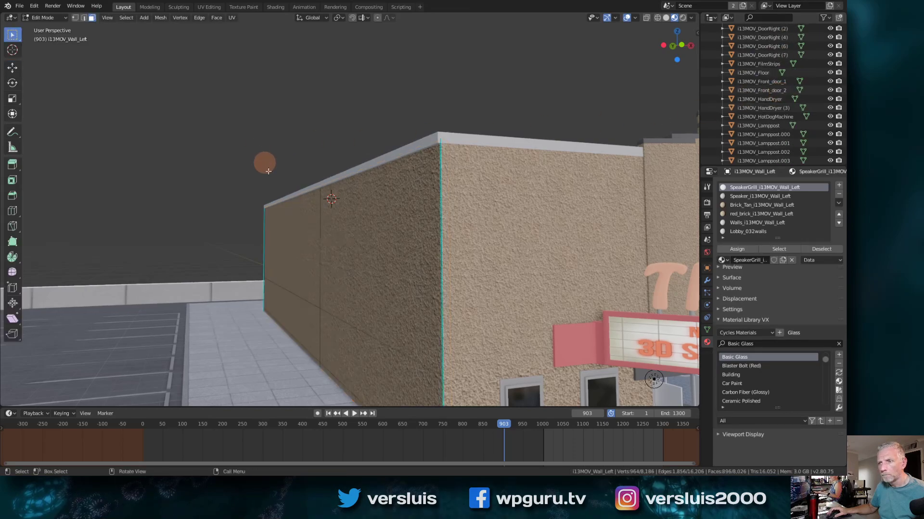
{"action": "left_click", "coordinate": [378, 241]}
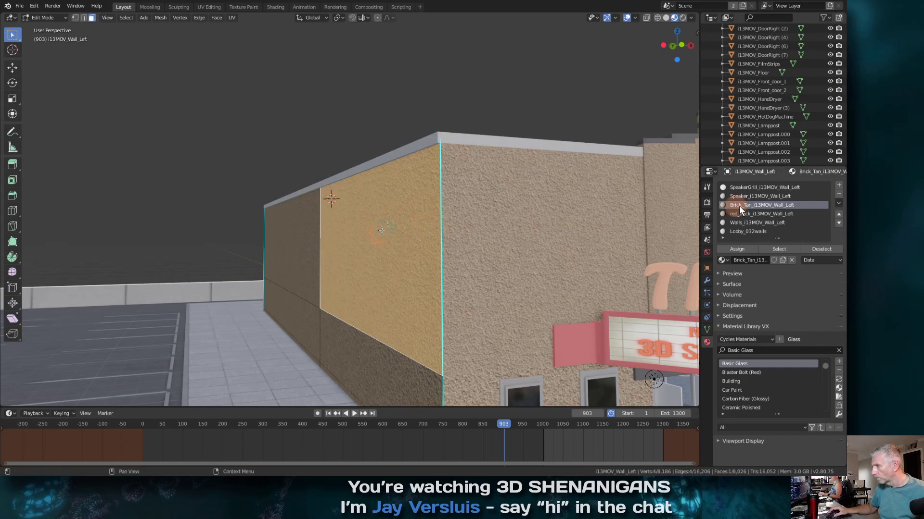
{"action": "scroll", "coordinate": [768, 122], "scroll_direction": "down", "scroll_amount": 10}
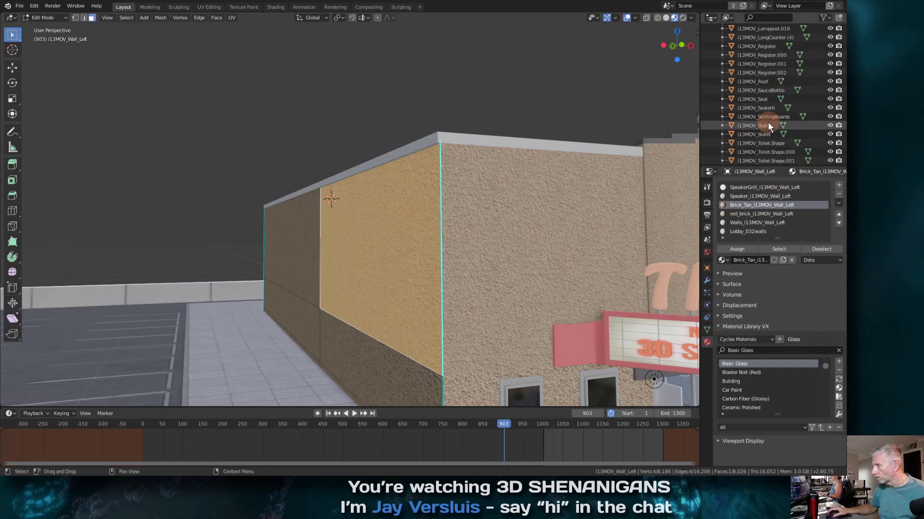
{"action": "mouse_move", "coordinate": [305, 247]}
{"action": "middle_mouse_down"}
{"action": "mouse_move", "coordinate": [361, 262]}
{"action": "mouse_move", "coordinate": [332, 284]}
{"action": "mouse_move", "coordinate": [305, 274]}
{"action": "mouse_move", "coordinate": [302, 263]}
{"action": "middle_mouse_up"}
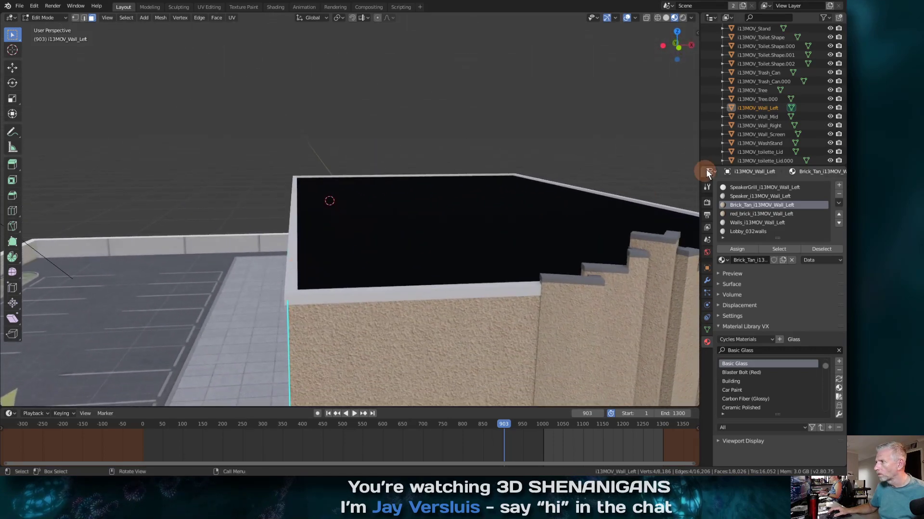
{"action": "left_click", "coordinate": [758, 109]}
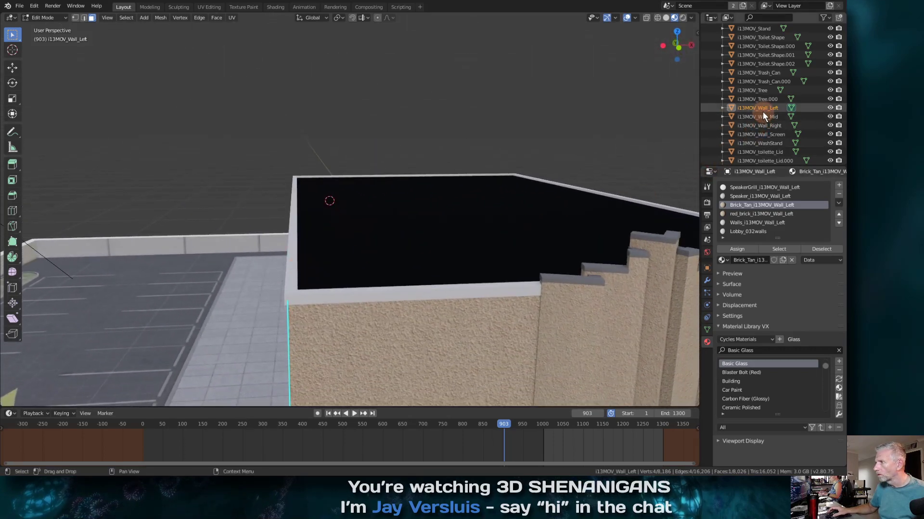
{"action": "left_click", "coordinate": [829, 107]}
{"action": "mouse_move", "coordinate": [470, 158]}
{"action": "middle_mouse_down"}
{"action": "mouse_move", "coordinate": [618, 146]}
{"action": "mouse_move", "coordinate": [563, 146]}
{"action": "middle_mouse_up"}
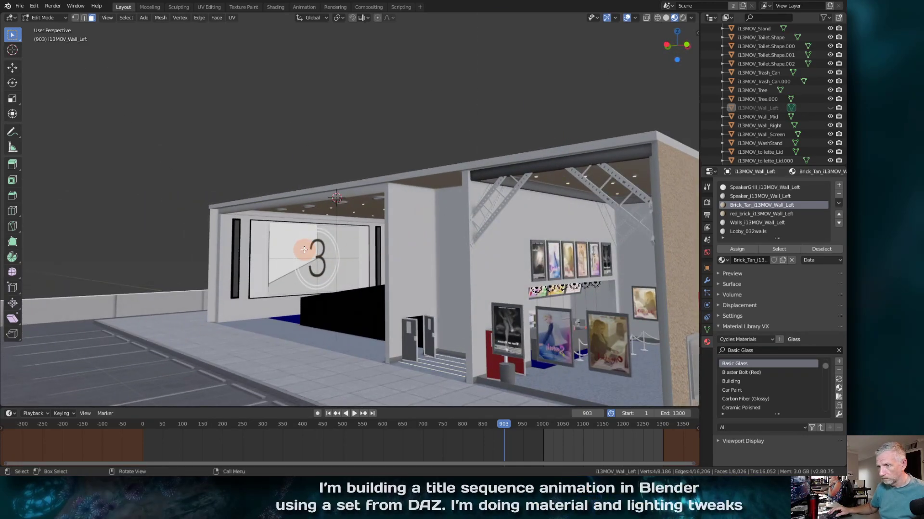
Step: Advance to frame 904, return to Object Mode, and try to select the point light at the auditorium ceiling
{"action": "key", "text": "Right"}
{"action": "middle_click_drag", "start_coordinate": [304, 249], "coordinate": [304, 250]}
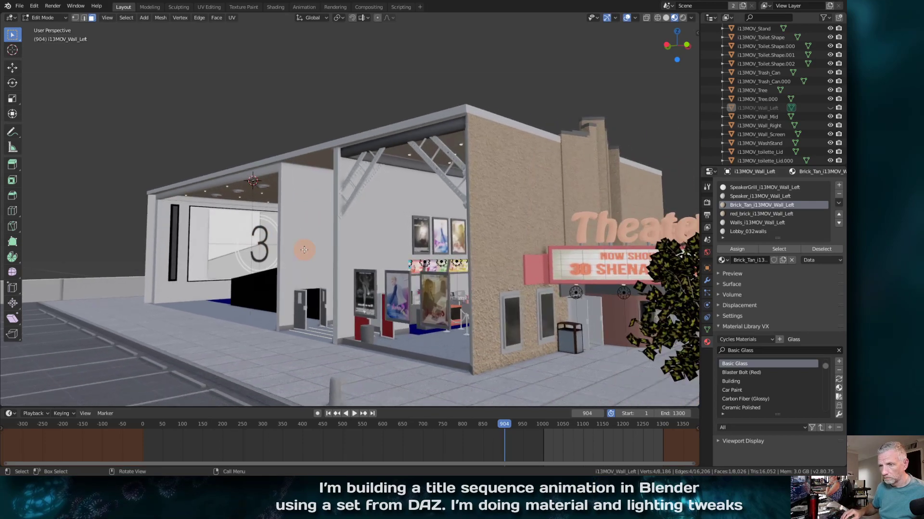
{"action": "key", "text": "Tab"}
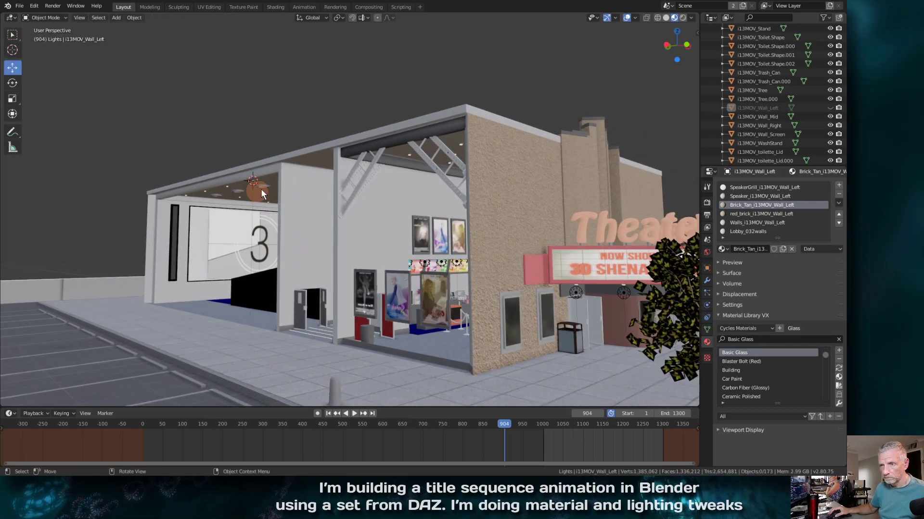
{"action": "left_click", "coordinate": [253, 184]}
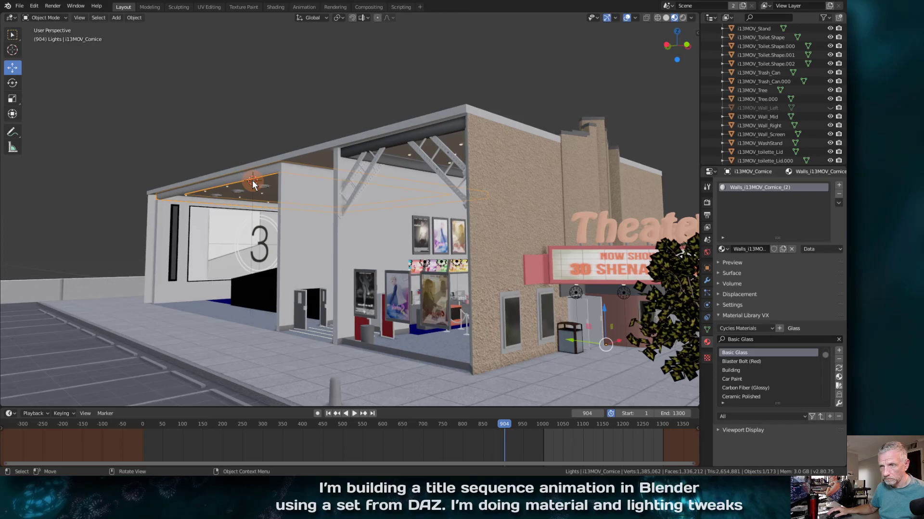
Step: Hide the auditorium's back and far side walls, i13MOV_Wall_Mid and i13MOV_Wall_Right, in the viewport
{"action": "scroll", "coordinate": [252, 181], "scroll_direction": "up", "scroll_amount": 2}
{"action": "middle_click_drag", "start_coordinate": [252, 181], "coordinate": [252, 181]}
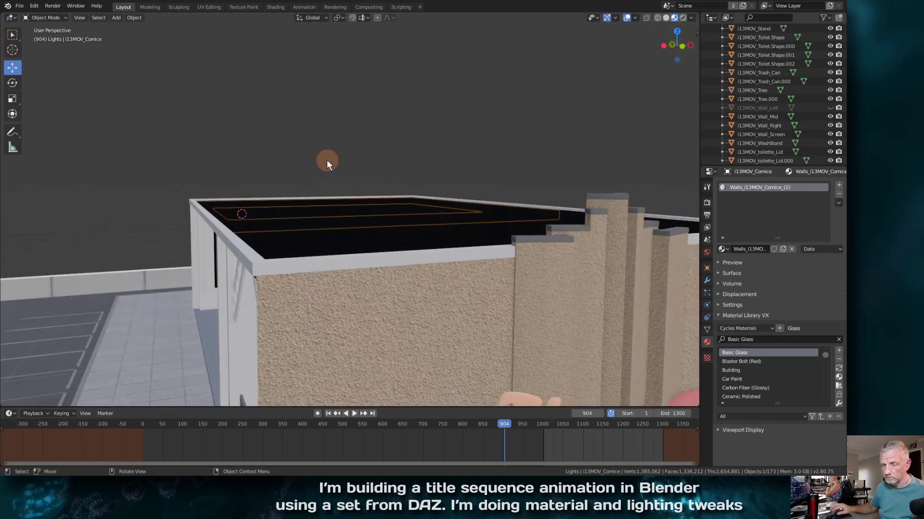
{"action": "middle_click_drag", "start_coordinate": [281, 247], "coordinate": [330, 246]}
{"action": "scroll", "coordinate": [330, 243], "scroll_direction": "up", "scroll_amount": 5}
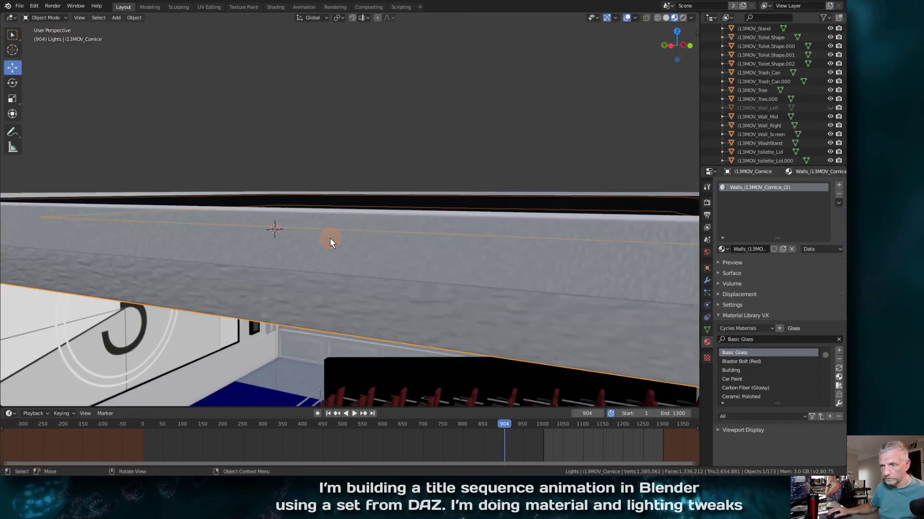
{"action": "scroll", "coordinate": [329, 239], "scroll_direction": "down", "scroll_amount": 5}
{"action": "middle_click_drag", "start_coordinate": [328, 239], "coordinate": [374, 172]}
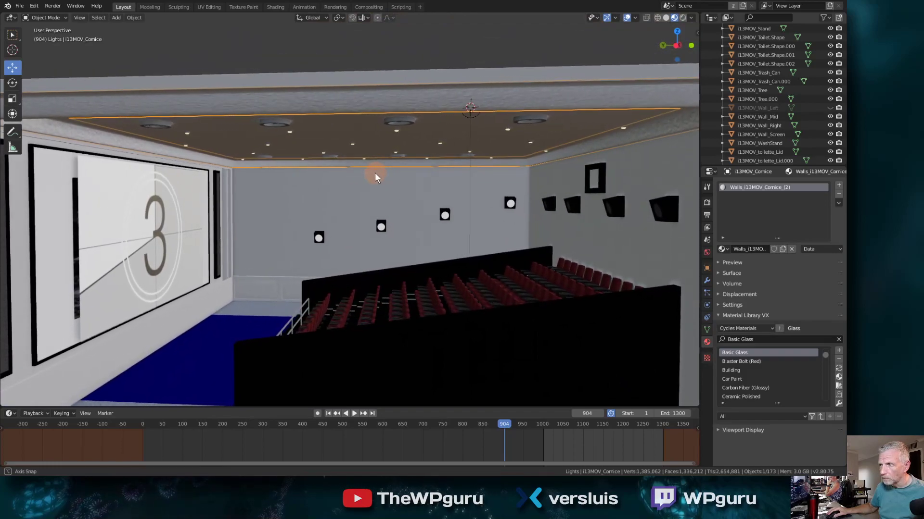
{"action": "left_click", "coordinate": [601, 233]}
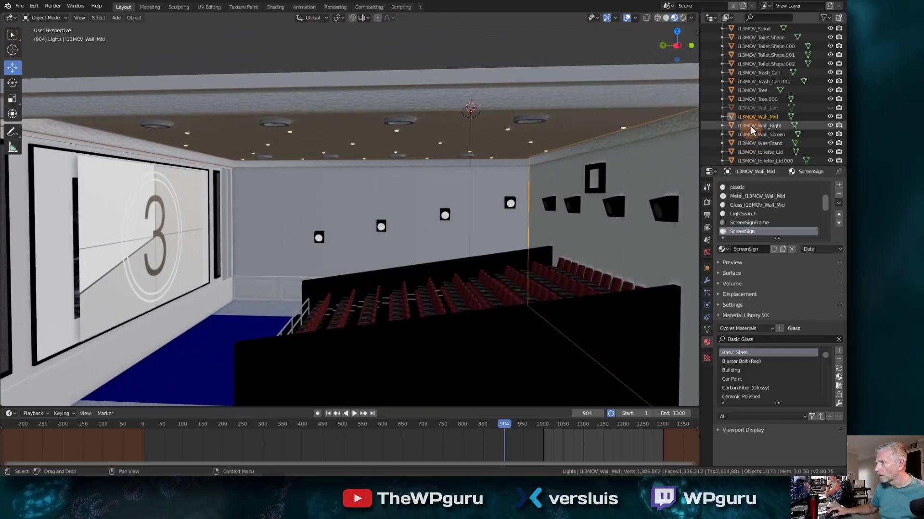
{"action": "left_click", "coordinate": [830, 116]}
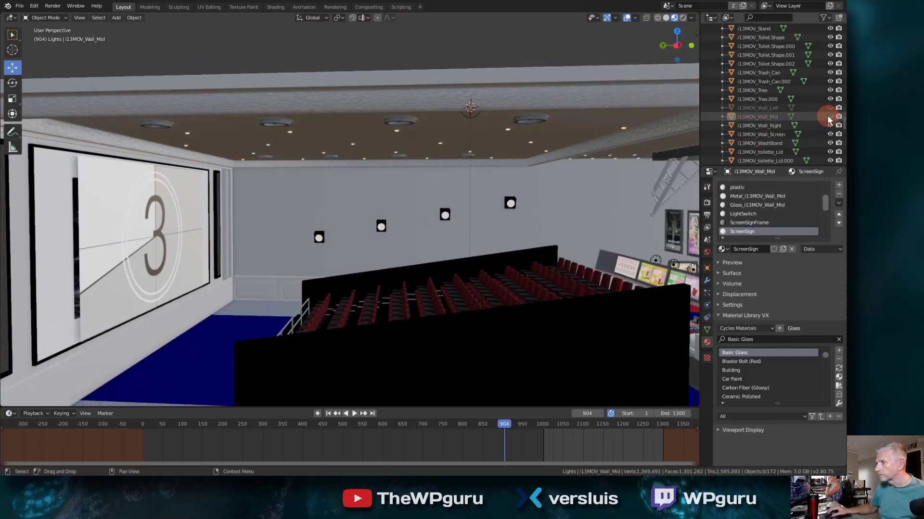
{"action": "left_click", "coordinate": [487, 207]}
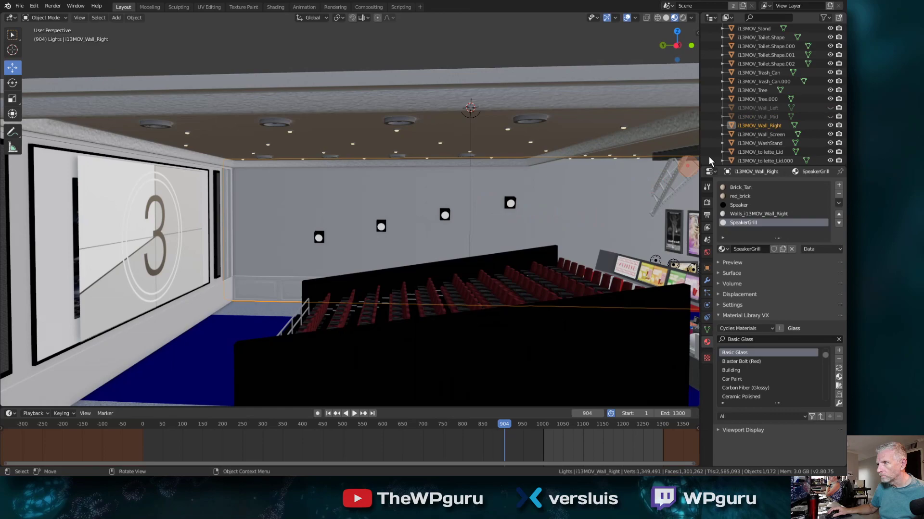
{"action": "left_click", "coordinate": [830, 125]}
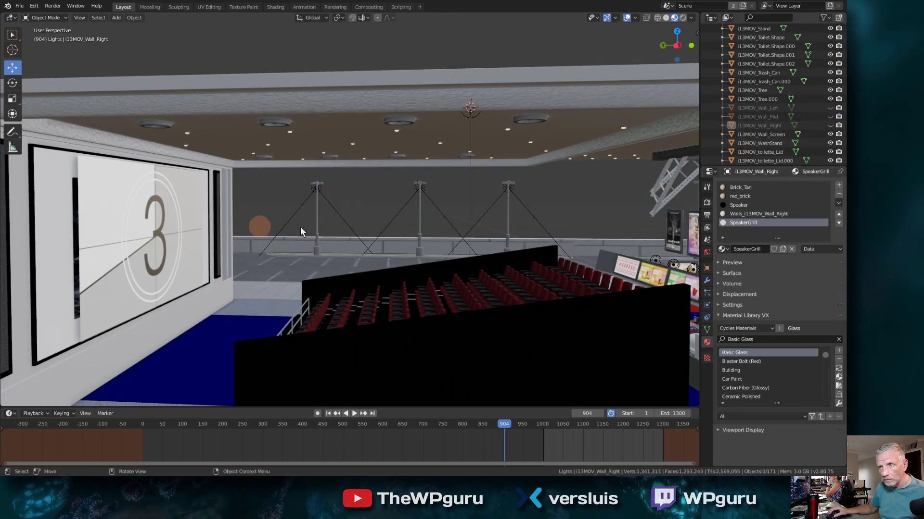
Step: Collapse the main Collection, select the point light at the auditorium ceiling, and rename it Cinema Interior Lights
{"action": "middle_click_drag", "start_coordinate": [300, 226], "coordinate": [343, 226]}
{"action": "middle_click_drag", "start_coordinate": [342, 220], "coordinate": [393, 247]}
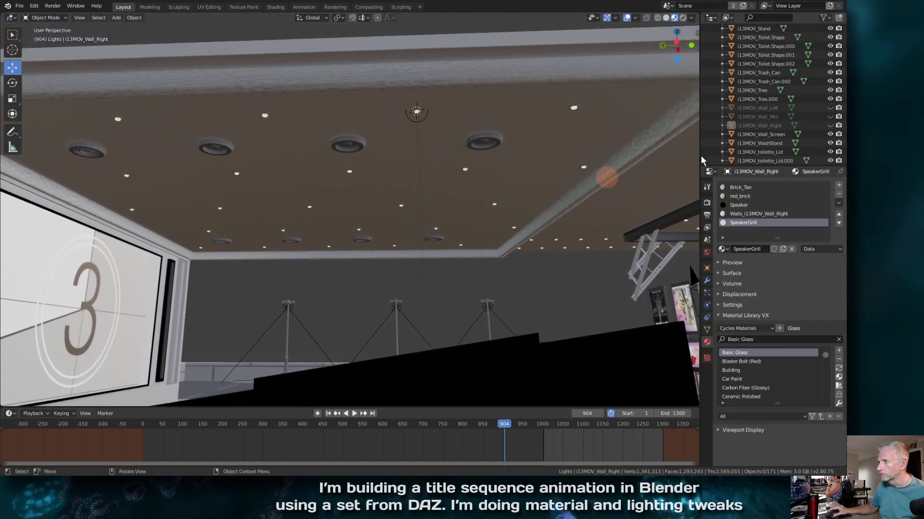
{"action": "scroll", "coordinate": [784, 118], "scroll_direction": "up", "scroll_amount": 20}
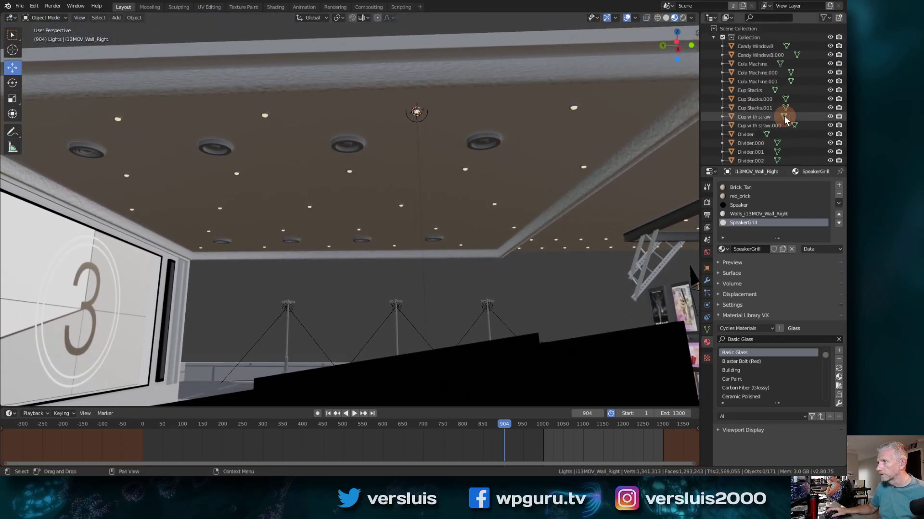
{"action": "left_click", "coordinate": [714, 37]}
{"action": "left_click", "coordinate": [425, 117]}
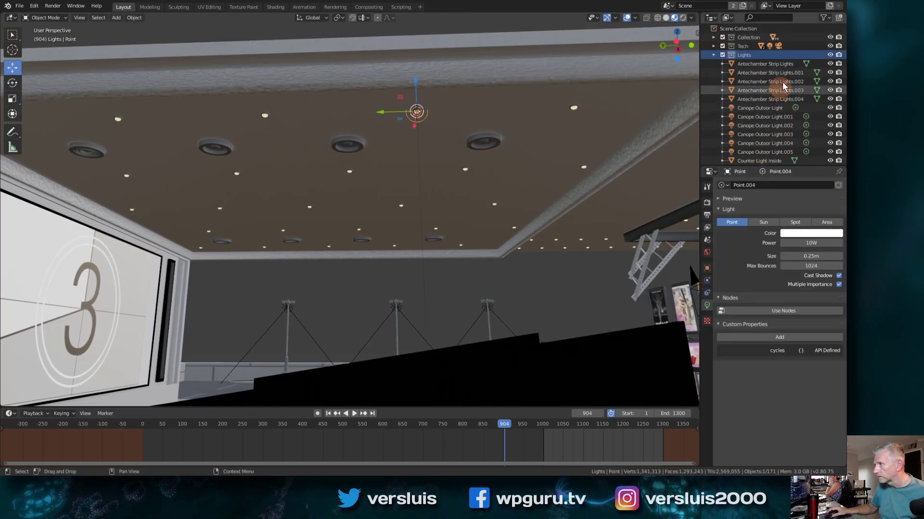
{"action": "scroll", "coordinate": [744, 129], "scroll_direction": "down", "scroll_amount": 5}
{"action": "left_click", "coordinate": [743, 117]}
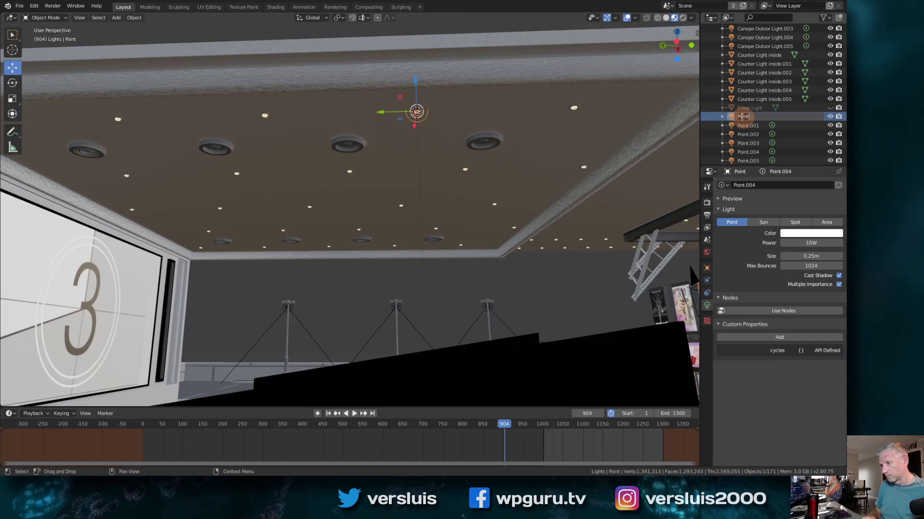
{"action": "type", "text": "Cinema Interior Lights"}
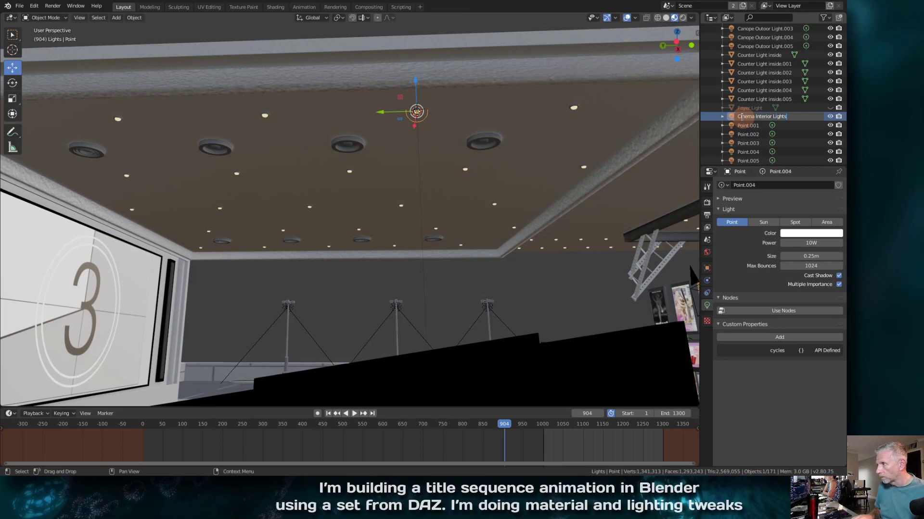
{"action": "key", "text": "Return"}
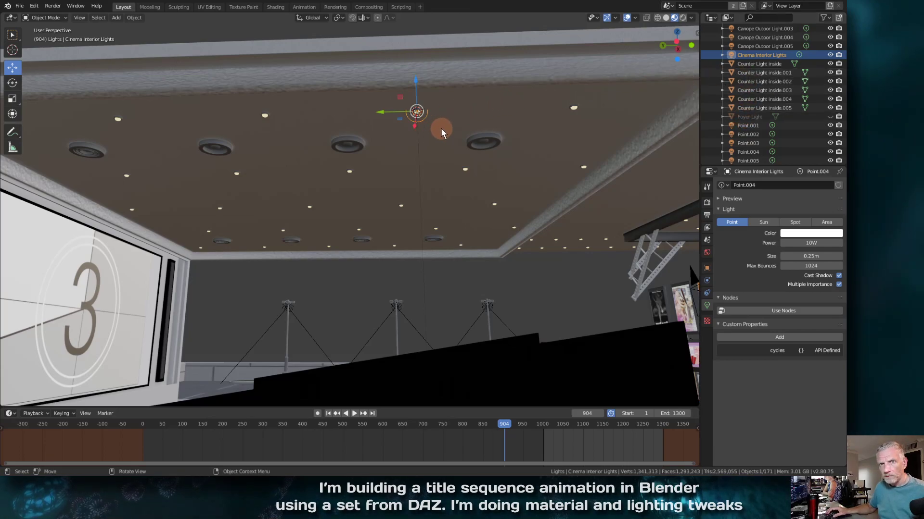
Step: Make a linked duplicate of the ceiling light and move it about 3.5 m along Y to the neighbouring downlight towards the screen
{"action": "key", "text": "alt+d"}
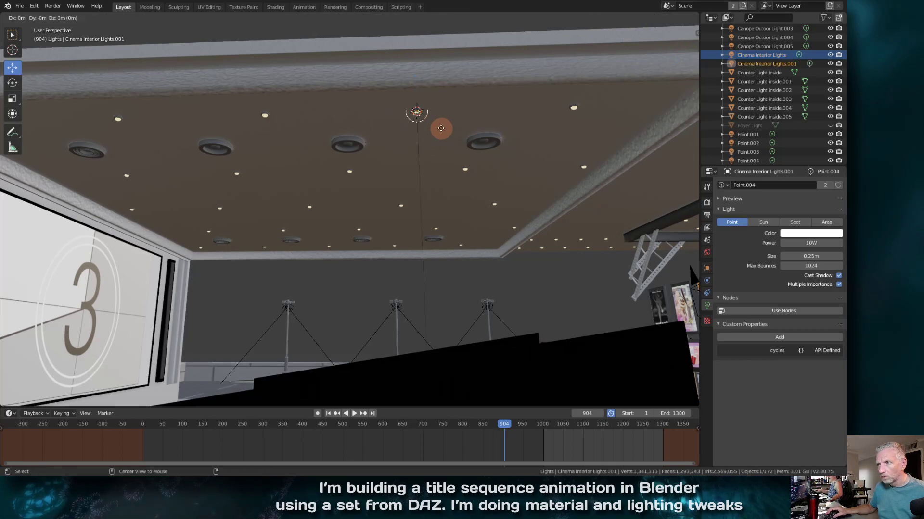
{"action": "key", "text": "Escape"}
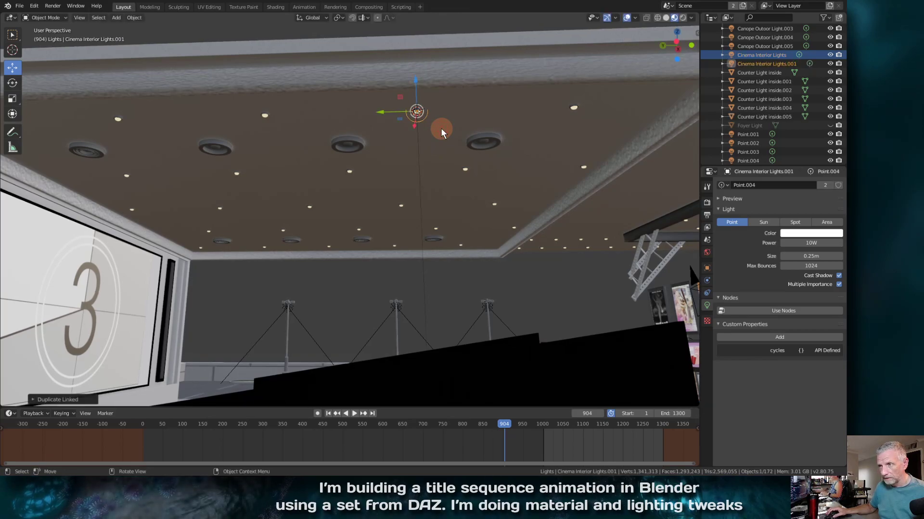
{"action": "key", "text": "g"}
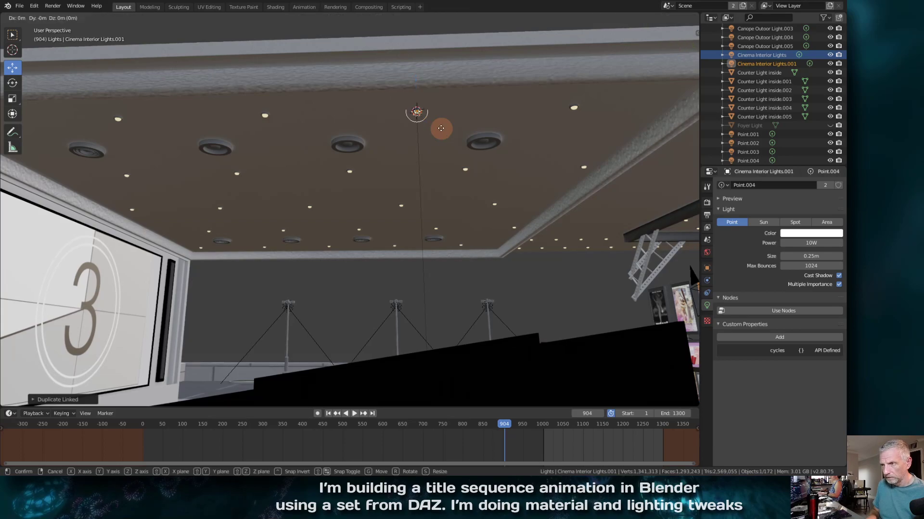
{"action": "key", "text": "y"}
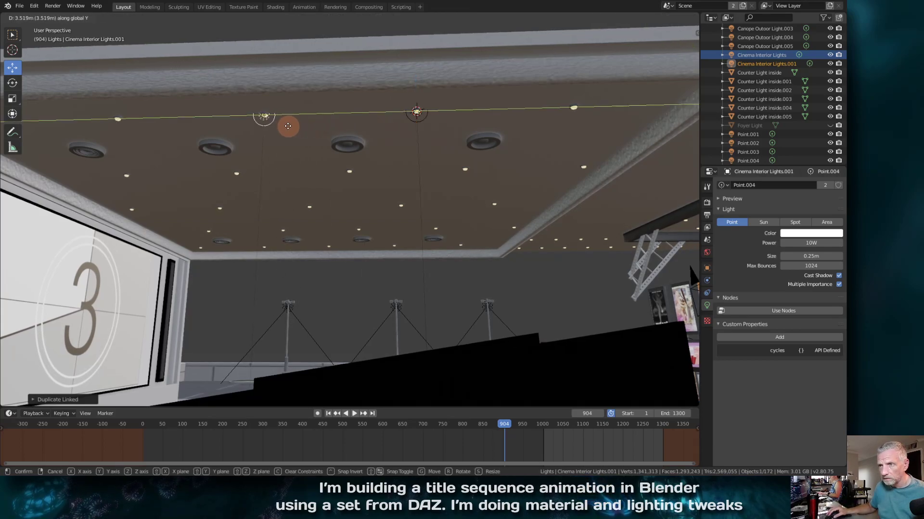
{"action": "left_click", "coordinate": [291, 126]}
Step: Make a linked duplicate of Cinema Interior Lights.001 and move it about 3.5 m along Y to the following downlight nearer the screen
{"action": "middle_click_drag", "start_coordinate": [294, 126], "coordinate": [314, 129]}
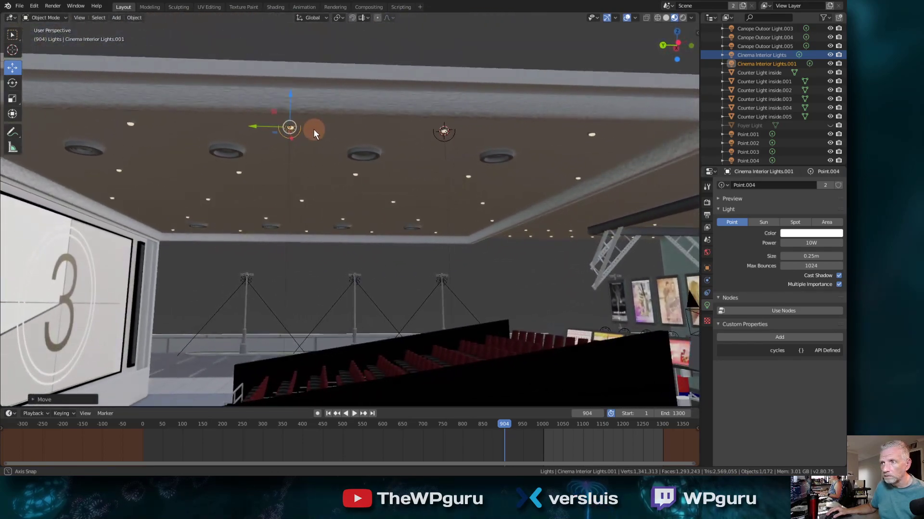
{"action": "key", "text": "alt+d"}
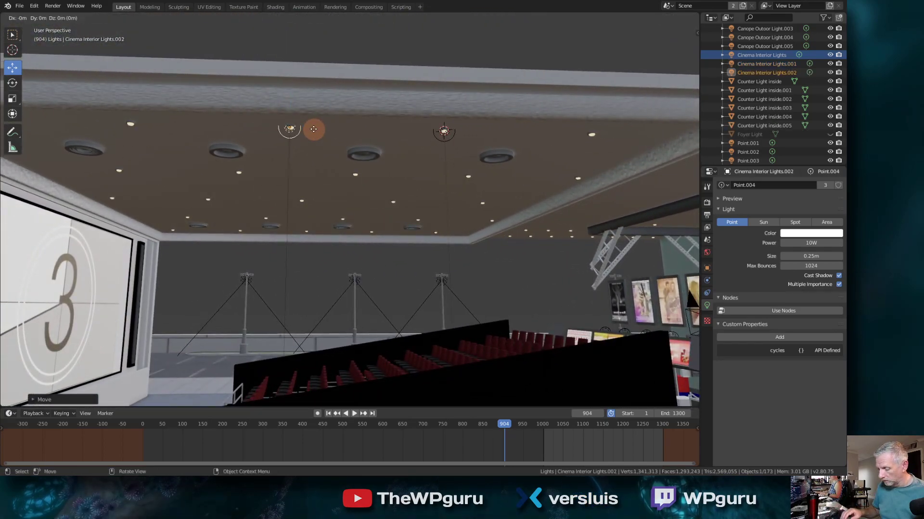
{"action": "key", "text": "Escape"}
{"action": "key", "text": "g"}
{"action": "key", "text": "y"}
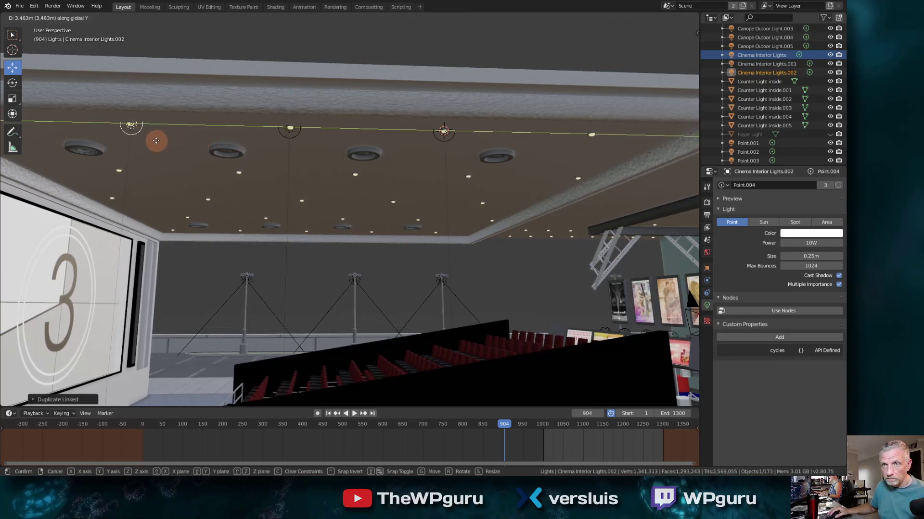
{"action": "left_click", "coordinate": [155, 140]}
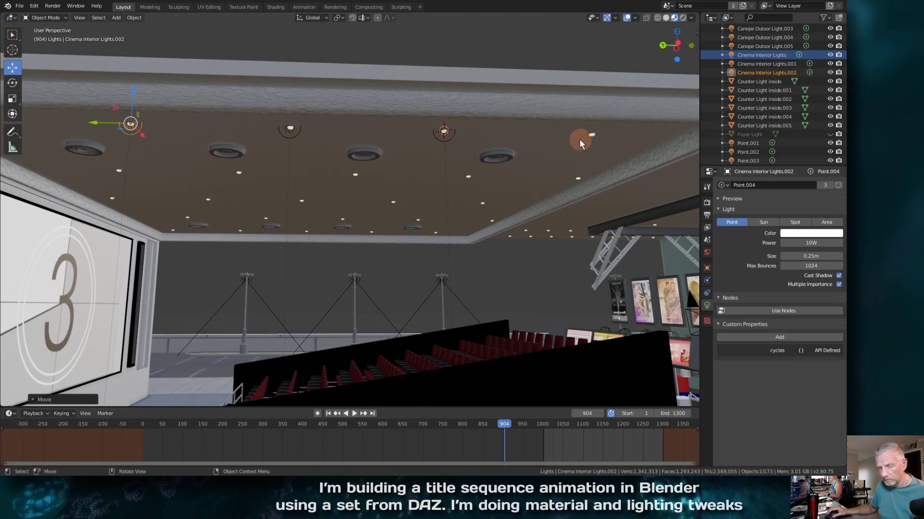
Step: Make a linked duplicate of Cinema Interior Lights.002 and move it about -10.5 m along Y to the row's downlight farthest from the screen
{"action": "key", "text": "shift+d"}
{"action": "key", "text": "alt+d"}
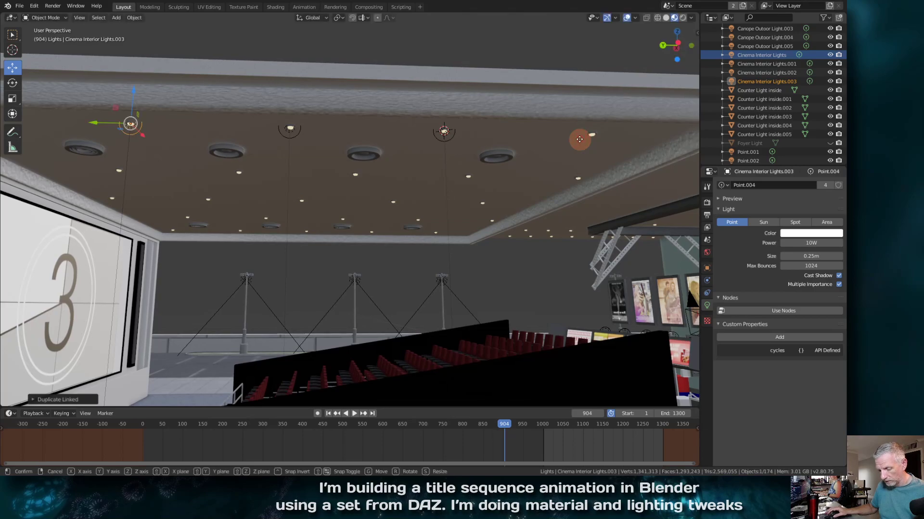
{"action": "key", "text": "y"}
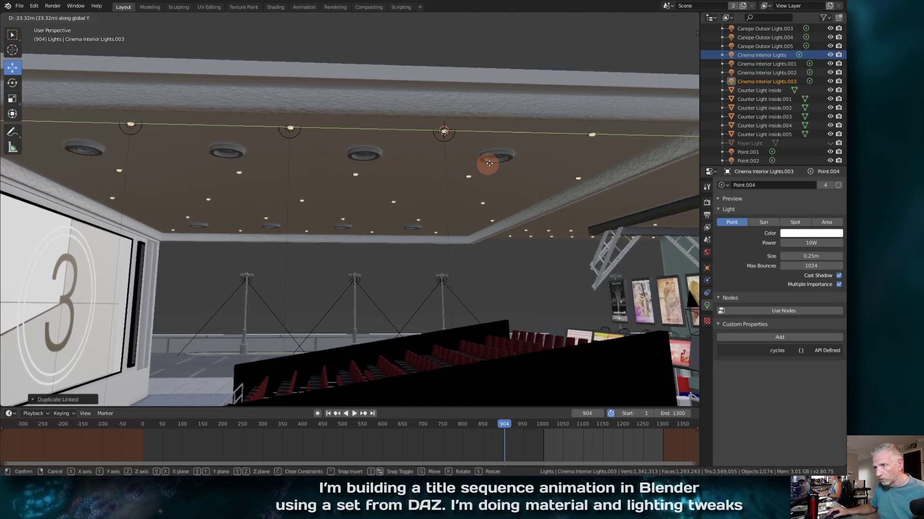
{"action": "left_click", "coordinate": [61, 149]}
{"action": "key", "text": "alt+d"}
{"action": "key", "text": "y"}
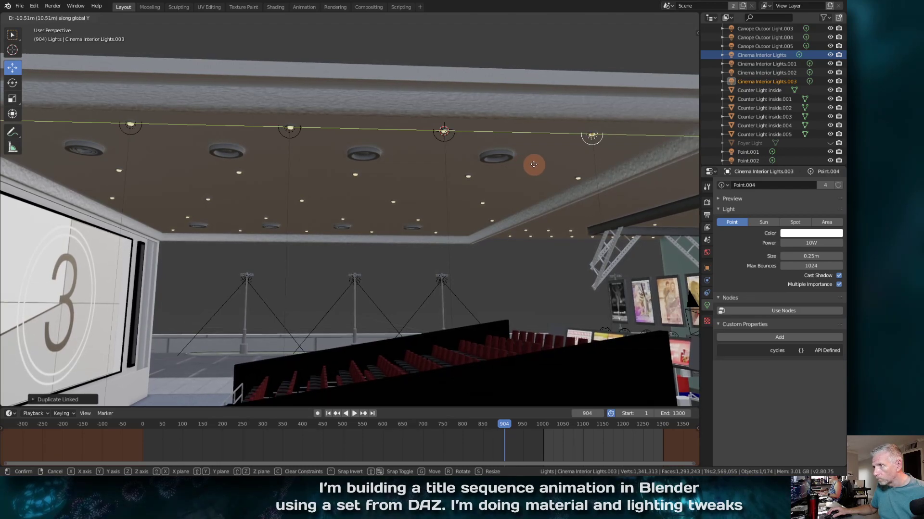
{"action": "left_click", "coordinate": [533, 164]}
{"action": "middle_click_drag", "start_coordinate": [530, 165], "coordinate": [499, 166]}
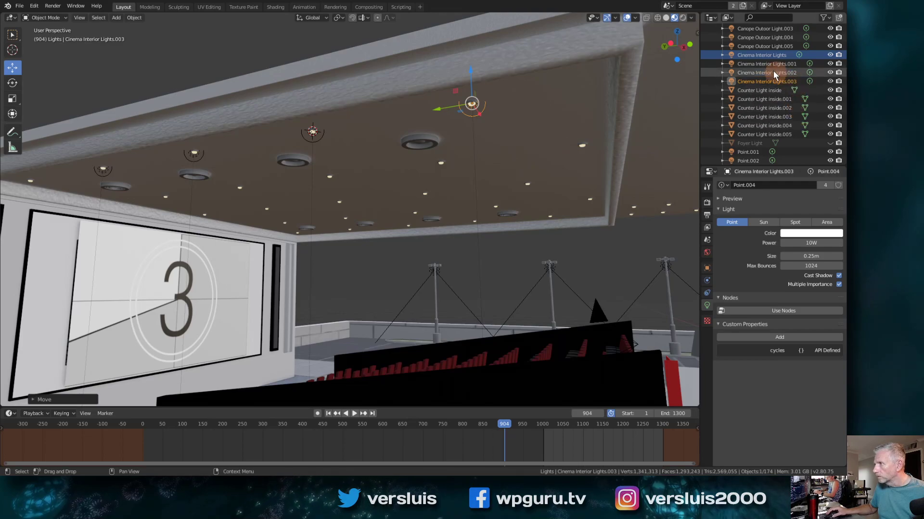
{"action": "left_click", "coordinate": [764, 56], "text": "ctrl"}
{"action": "left_click", "coordinate": [764, 63], "text": "ctrl"}
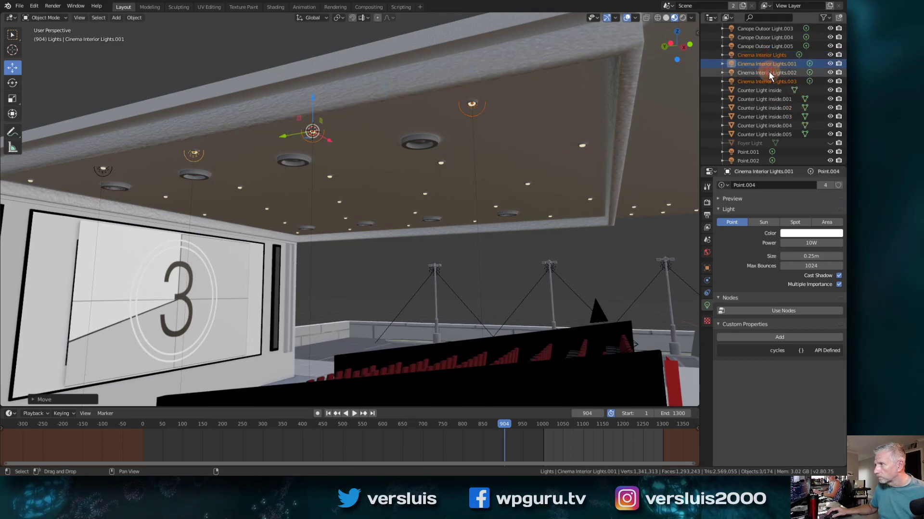
{"action": "left_click", "coordinate": [769, 73], "text": "ctrl"}
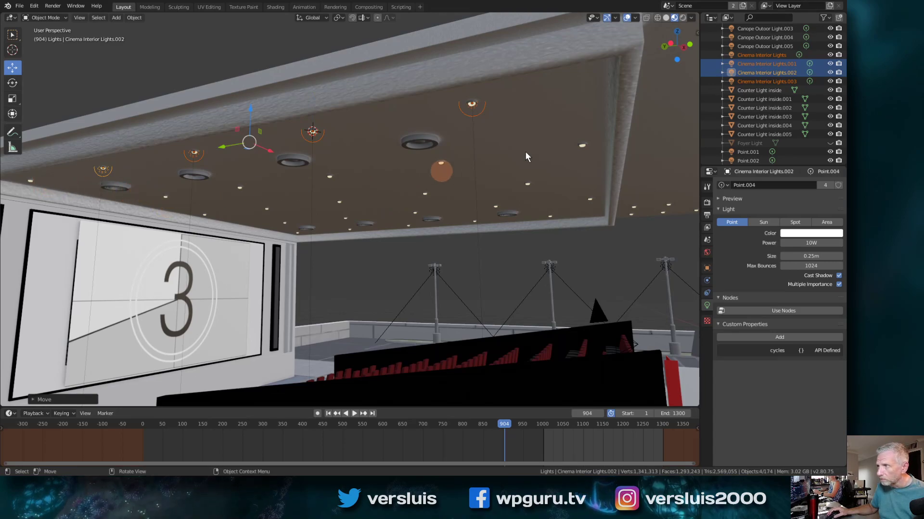
{"action": "left_click", "coordinate": [761, 57]}
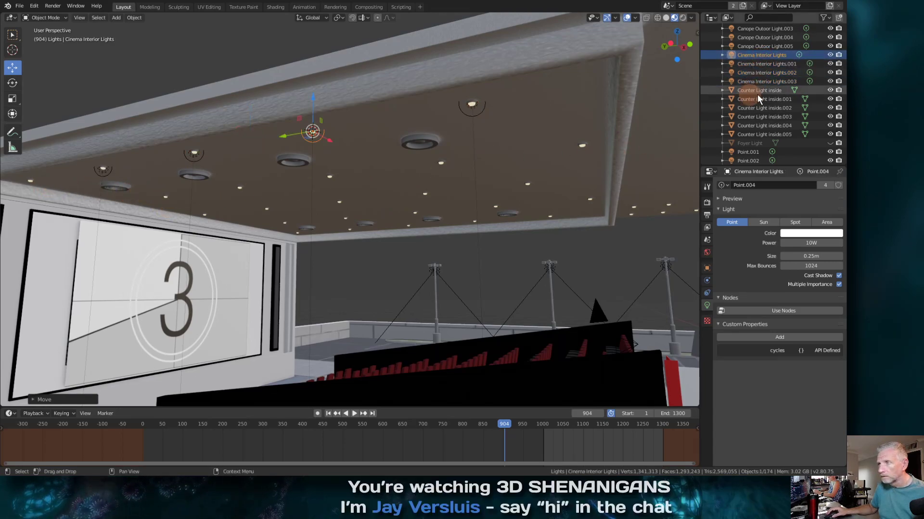
{"action": "left_click", "coordinate": [769, 81]}
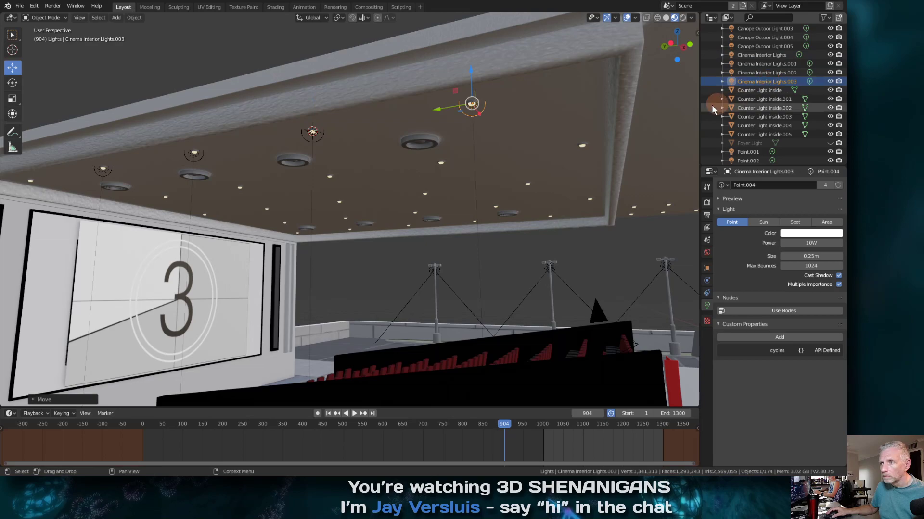
Step: Make another linked duplicate of Cinema Interior Lights.002 and move it along Y to the row's last downlight beside the screen wall
{"action": "left_click", "coordinate": [766, 72]}
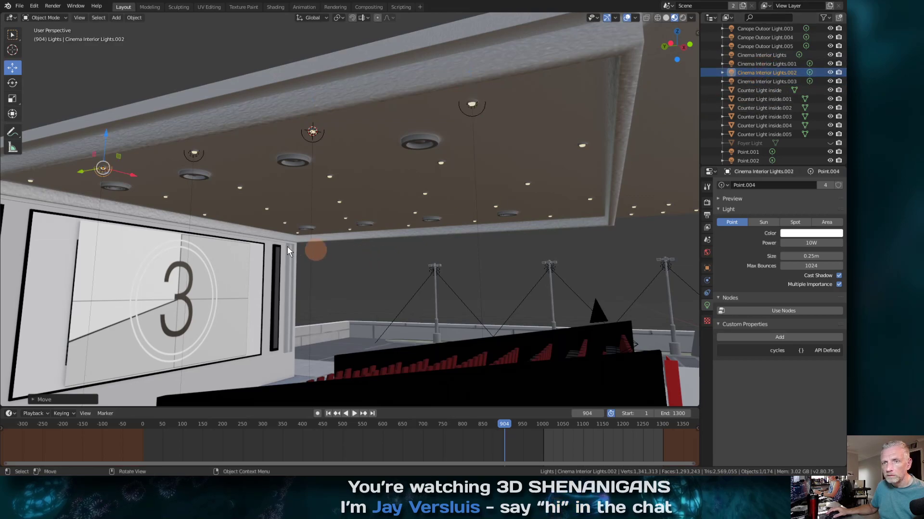
{"action": "middle_click_drag", "start_coordinate": [289, 251], "coordinate": [428, 252]}
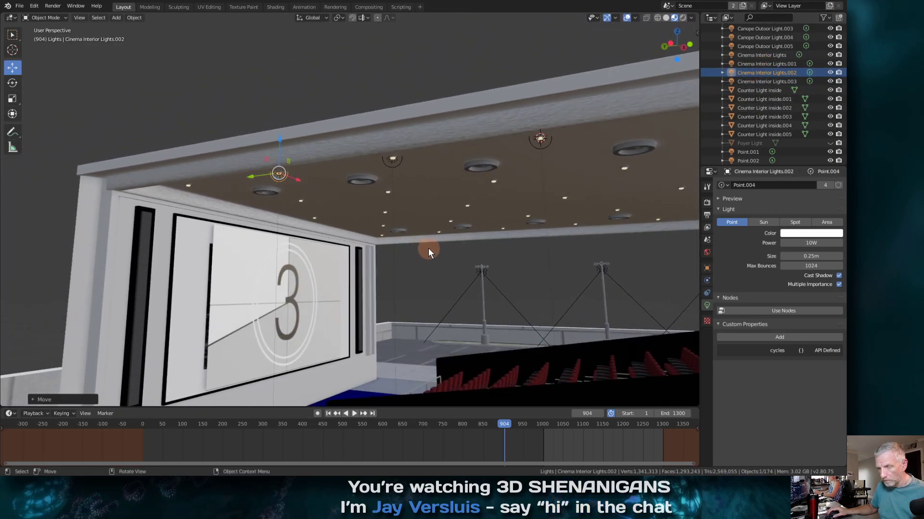
{"action": "key", "text": "alt+d"}
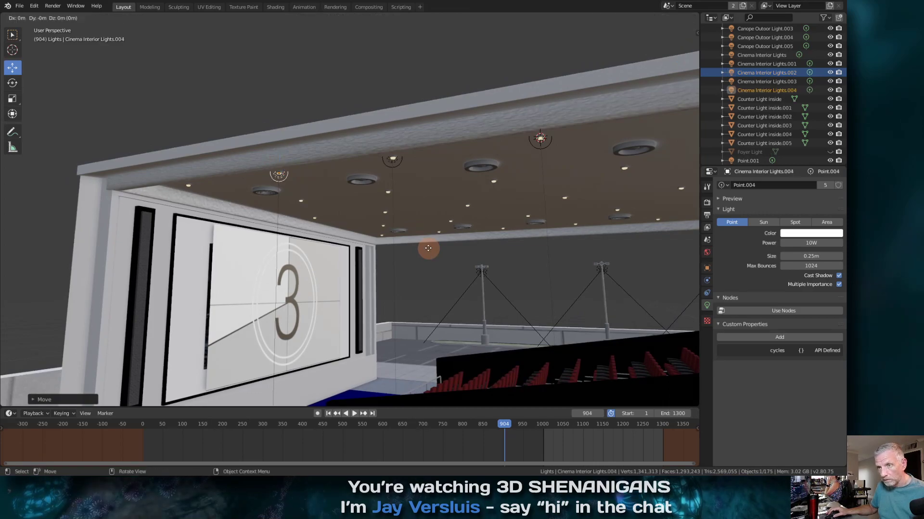
{"action": "key", "text": "y"}
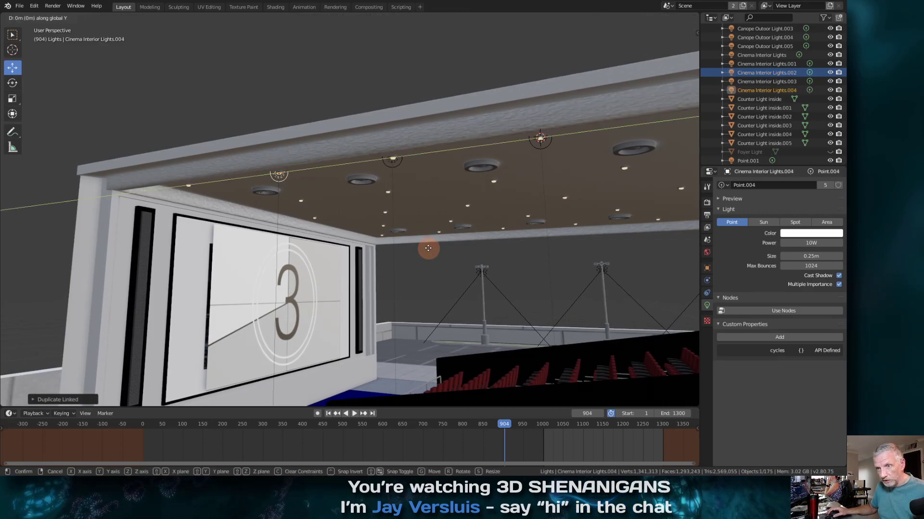
{"action": "left_click", "coordinate": [294, 271]}
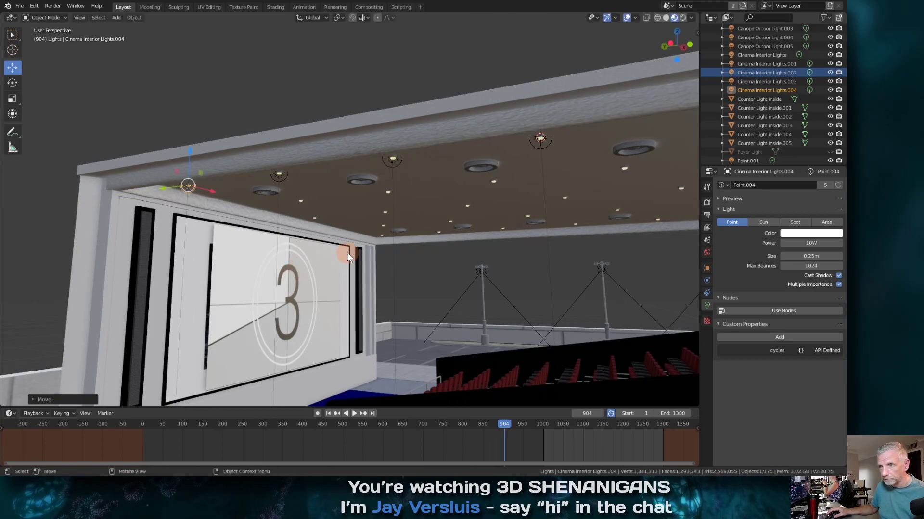
Step: Make linked duplicates of the five lights Cinema Interior Lights to Cinema Interior Lights.004 and move them about 7.76 m along X to the middle downlight row
{"action": "left_click", "coordinate": [772, 53]}
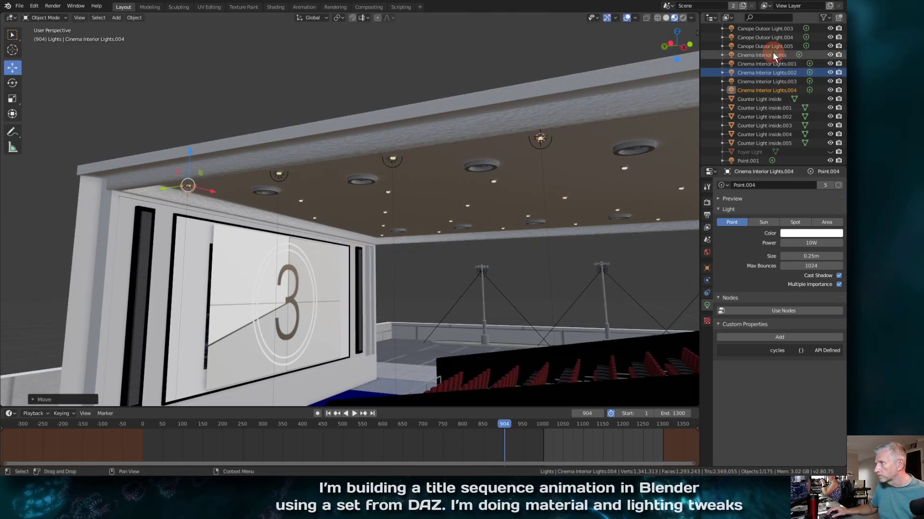
{"action": "left_click", "coordinate": [772, 65], "text": "ctrl"}
{"action": "left_click", "coordinate": [770, 72], "text": "ctrl"}
{"action": "left_click", "coordinate": [768, 82], "text": "ctrl"}
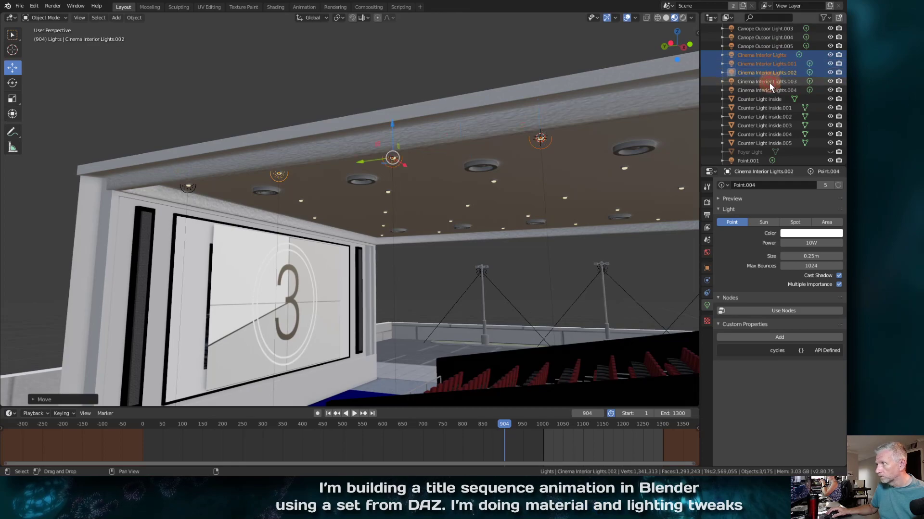
{"action": "left_click", "coordinate": [767, 90], "text": "ctrl"}
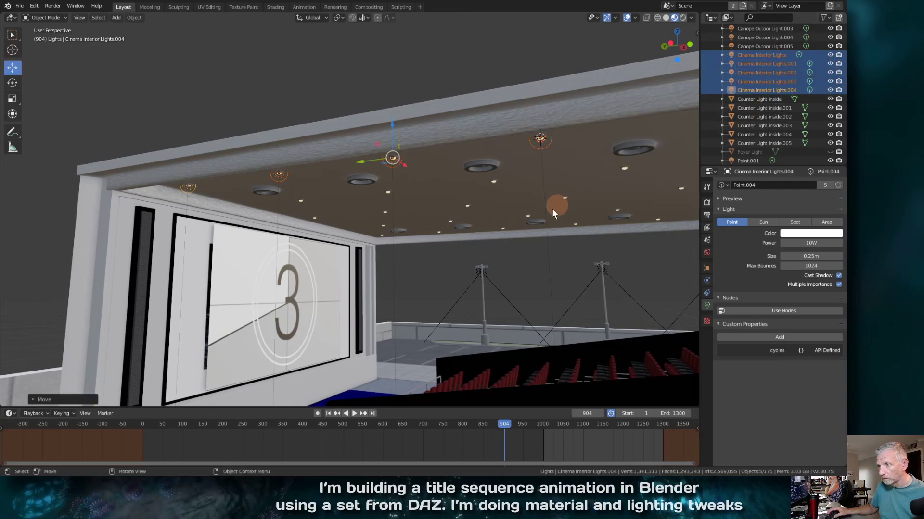
{"action": "middle_click_drag", "start_coordinate": [552, 209], "coordinate": [490, 217]}
{"action": "scroll", "coordinate": [491, 217], "scroll_direction": "down", "scroll_amount": 3}
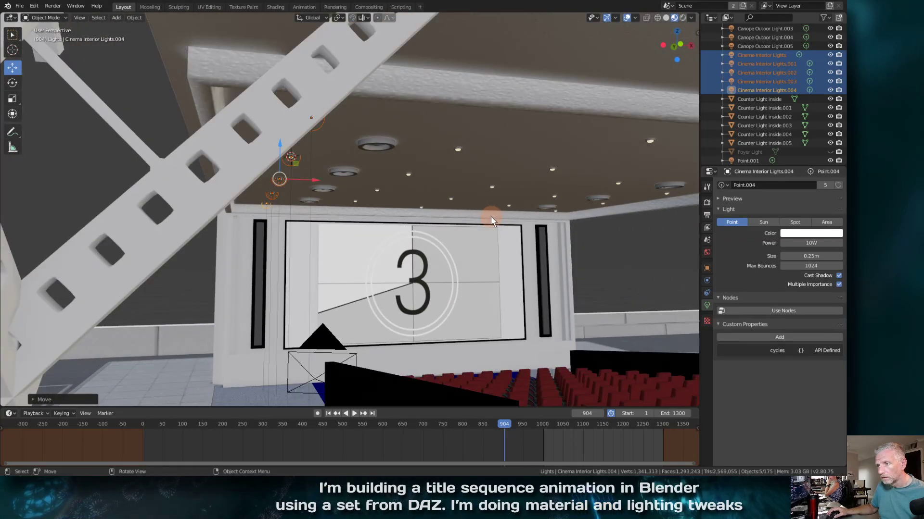
{"action": "middle_click_drag", "start_coordinate": [490, 215], "coordinate": [541, 209]}
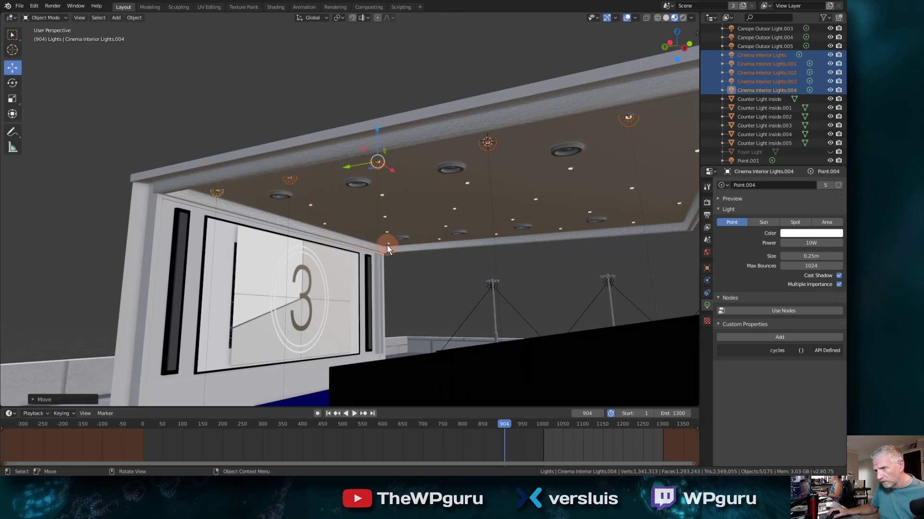
{"action": "middle_click_drag", "start_coordinate": [477, 206], "coordinate": [445, 212]}
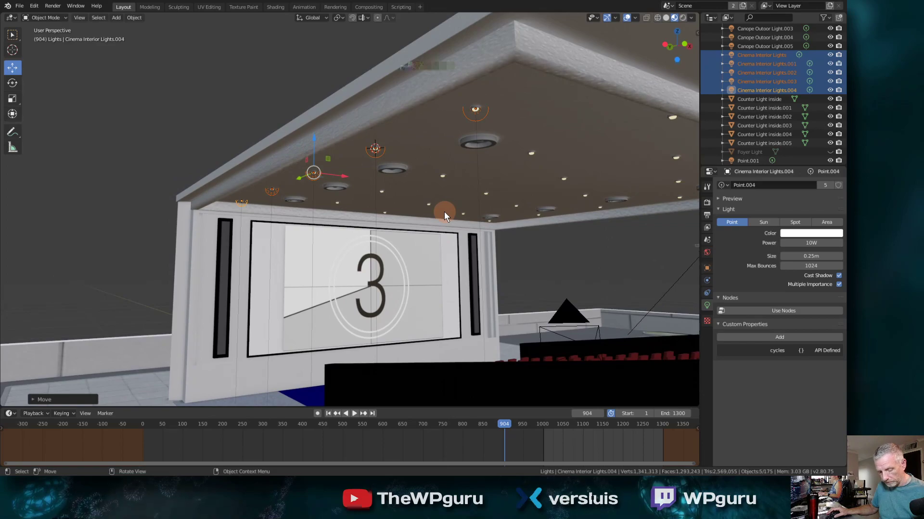
{"action": "key", "text": "alt+d"}
{"action": "key", "text": "Escape"}
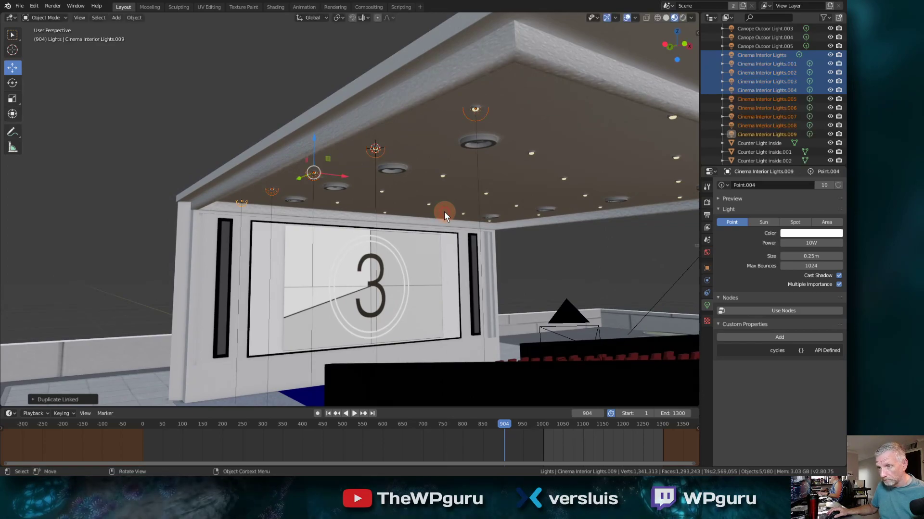
{"action": "key", "text": "g"}
{"action": "key", "text": "x"}
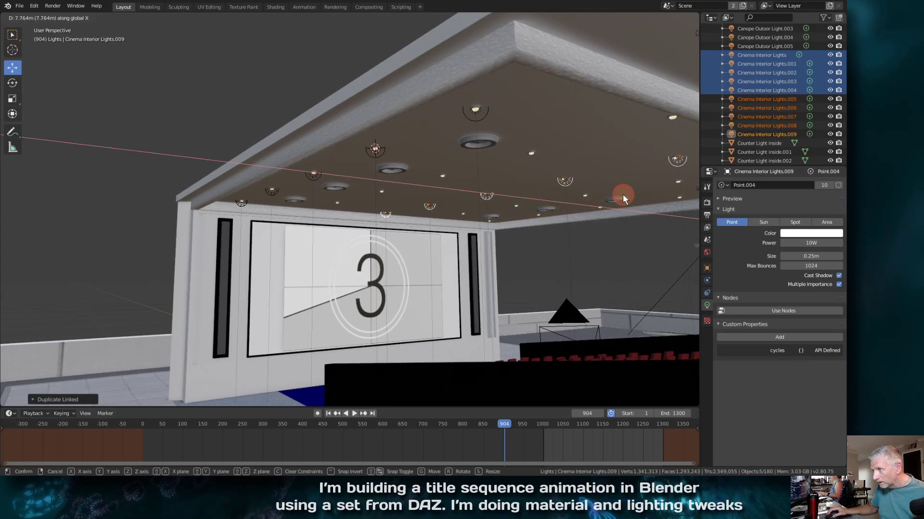
{"action": "left_click", "coordinate": [622, 195]}
Step: Nudge the duplicated middle row of lights about -0.05 m along X onto its downlights
{"action": "middle_click_drag", "start_coordinate": [622, 195], "coordinate": [578, 198]}
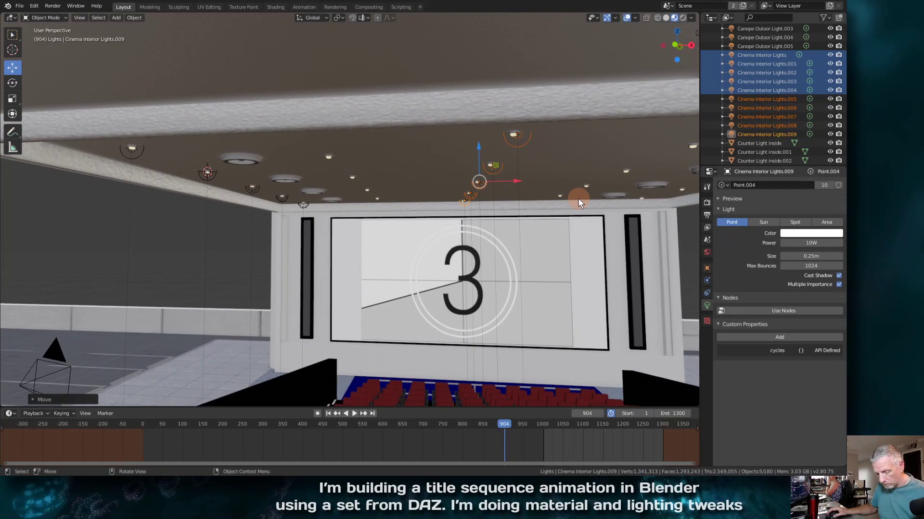
{"action": "key", "text": "g"}
{"action": "key", "text": "x"}
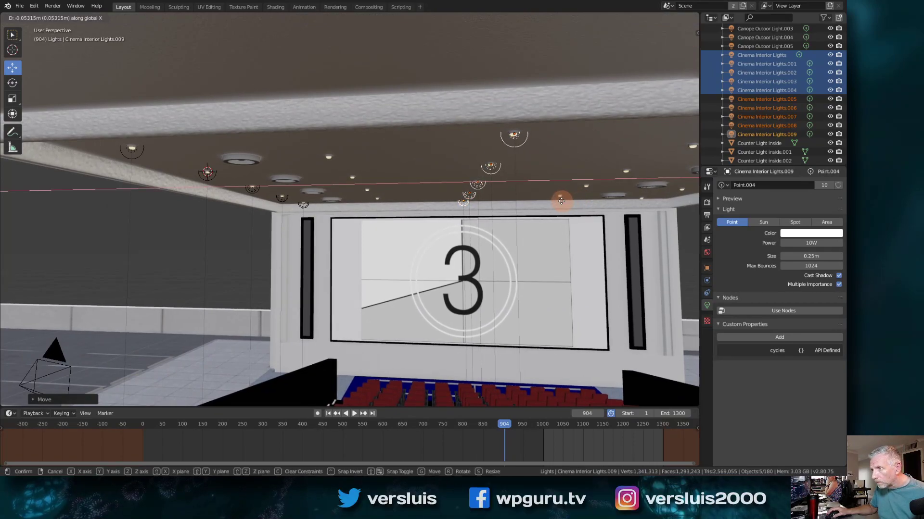
{"action": "left_click", "coordinate": [562, 201]}
Step: Make linked duplicates of the middle row of five lights and move them about 7.71 m along X to the opposite outer downlight row
{"action": "middle_click_drag", "start_coordinate": [562, 201], "coordinate": [397, 206]}
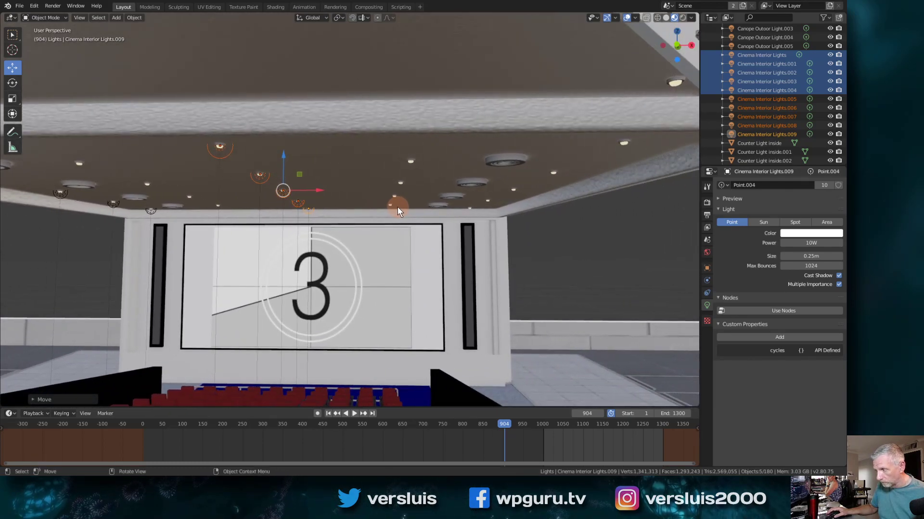
{"action": "key", "text": "alt+d"}
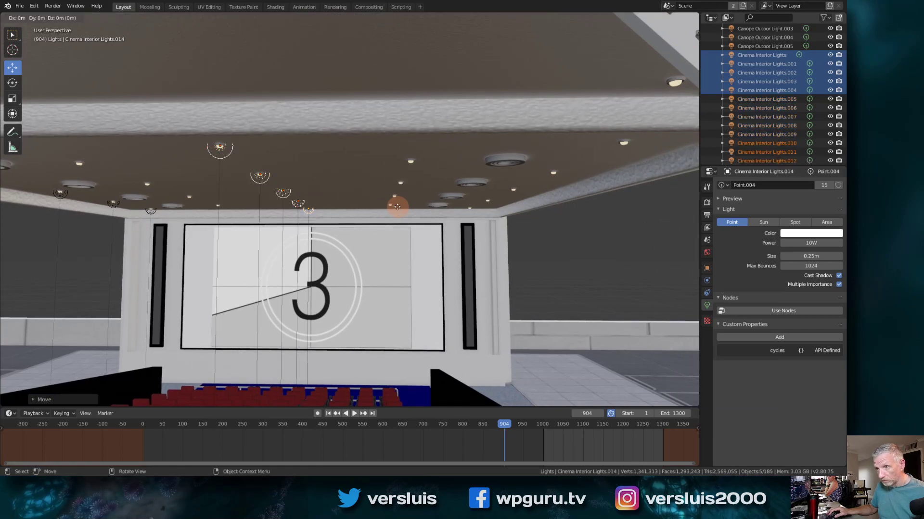
{"action": "key", "text": "x"}
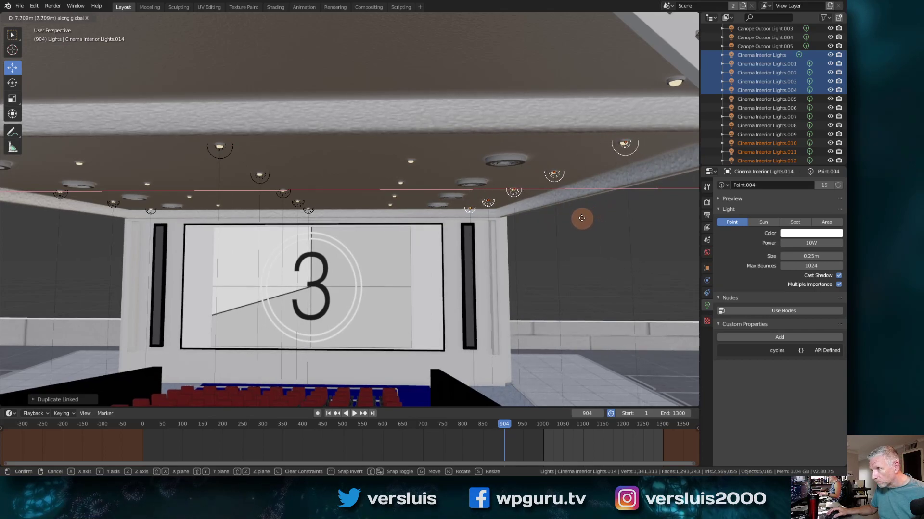
{"action": "left_click", "coordinate": [582, 218]}
Step: Nudge the new outer row of lights about -0.02 m along X onto its downlights
{"action": "middle_click_drag", "start_coordinate": [581, 218], "coordinate": [562, 212]}
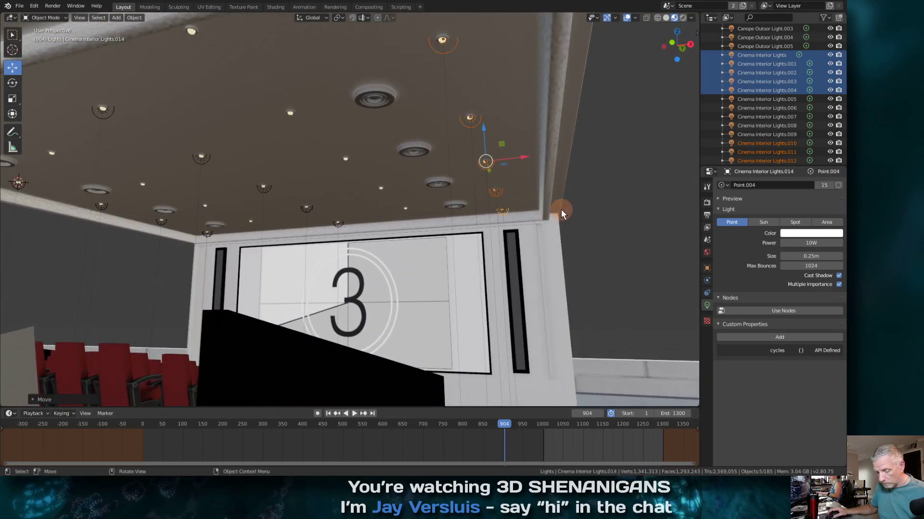
{"action": "key", "text": "g"}
{"action": "key", "text": "x"}
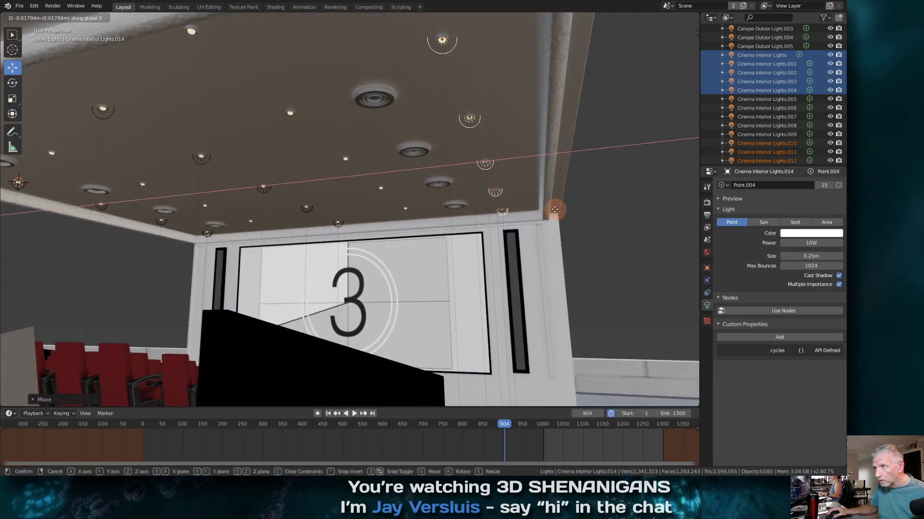
{"action": "left_click", "coordinate": [555, 210]}
Step: Make linked duplicates of the outer row of lights and move them about -3.94 m along X towards the staggered row beside it
{"action": "middle_click_drag", "start_coordinate": [555, 210], "coordinate": [567, 210]}
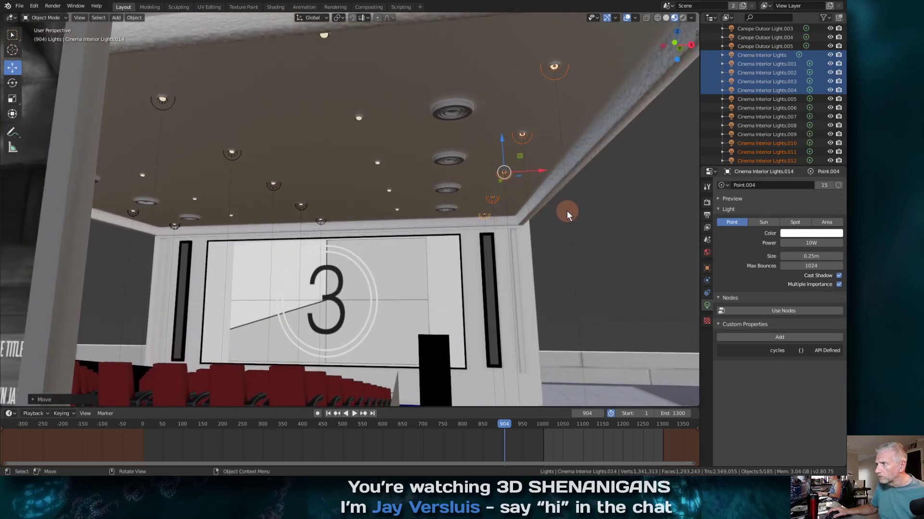
{"action": "key", "text": "alt+d"}
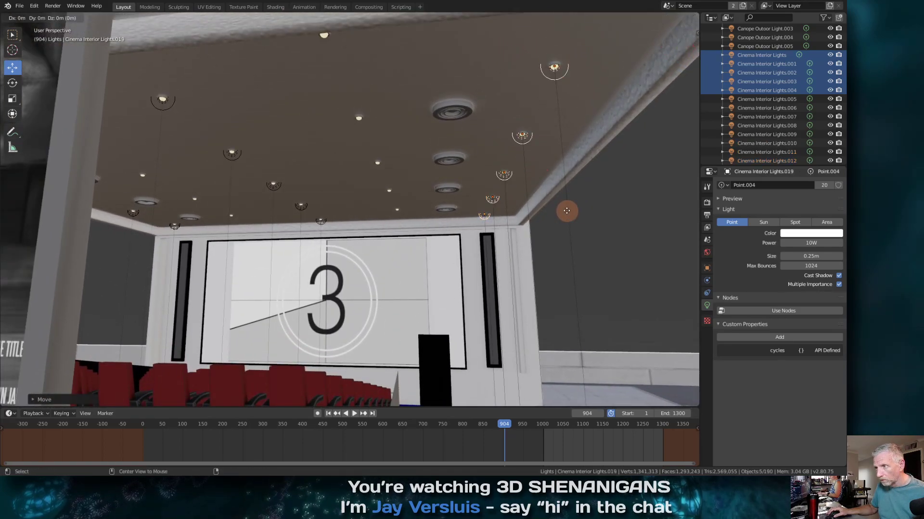
{"action": "right_click", "coordinate": [567, 211]}
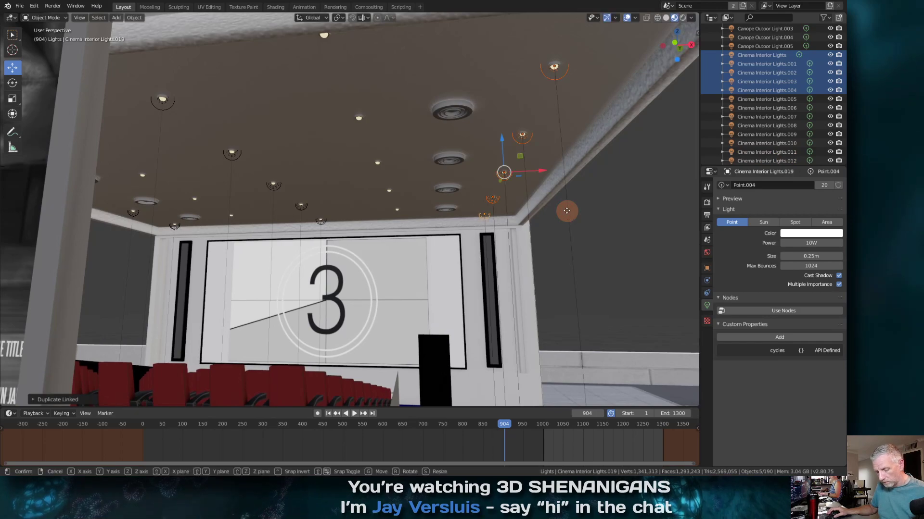
{"action": "key", "text": "g"}
{"action": "key", "text": "x"}
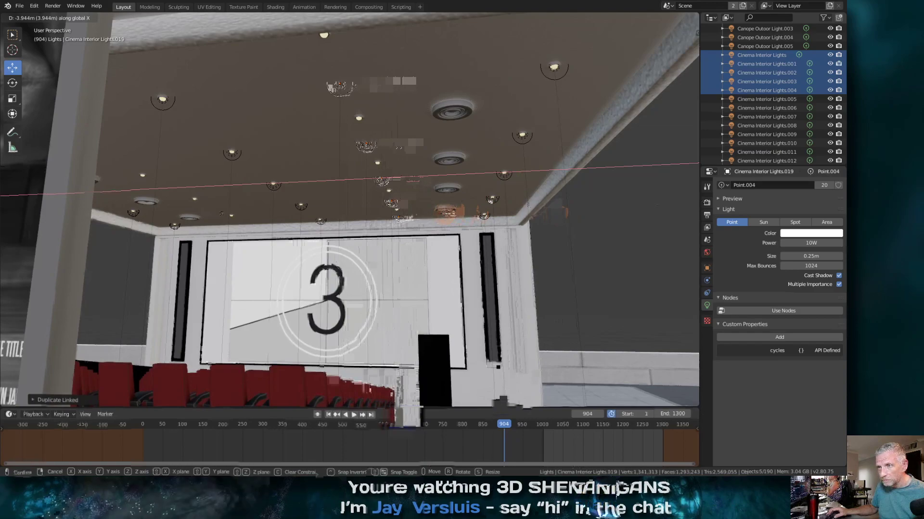
{"action": "left_click", "coordinate": [444, 214]}
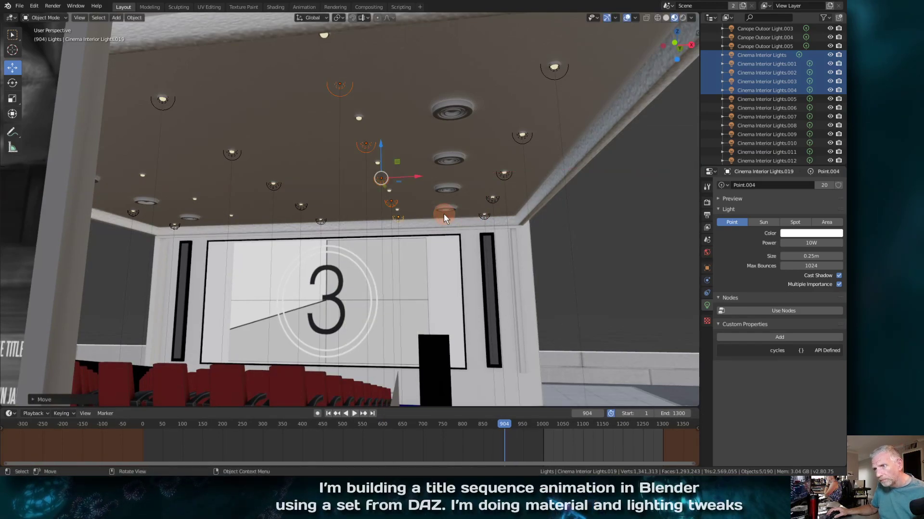
Step: Move the duplicated lights about -1.67 m along Y and 0.08 m along X onto the staggered row's downlights
{"action": "key", "text": "g"}
{"action": "key", "text": "y"}
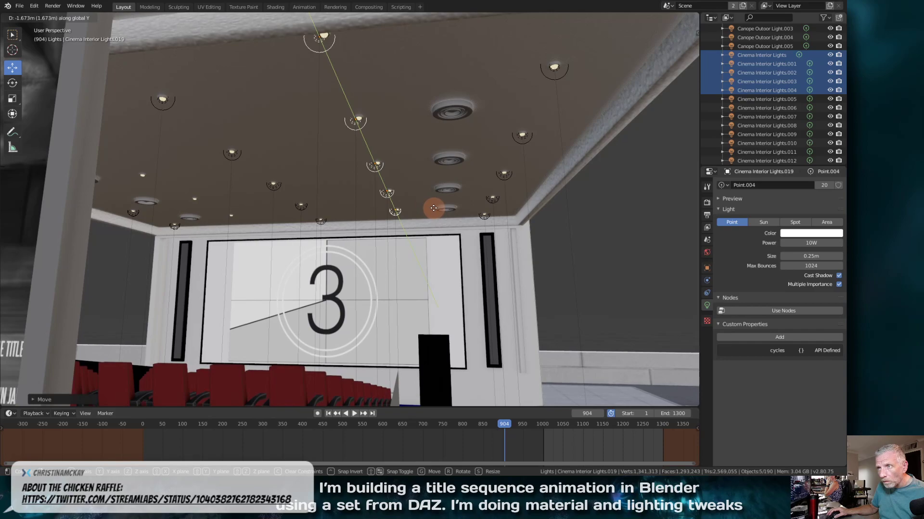
{"action": "left_click", "coordinate": [434, 209]}
{"action": "key", "text": "g"}
{"action": "key", "text": "x"}
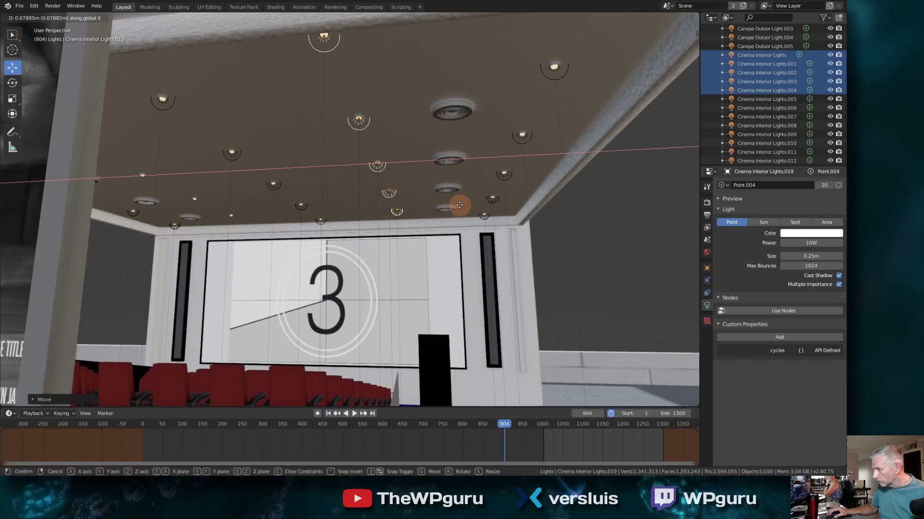
{"action": "left_click", "coordinate": [460, 204]}
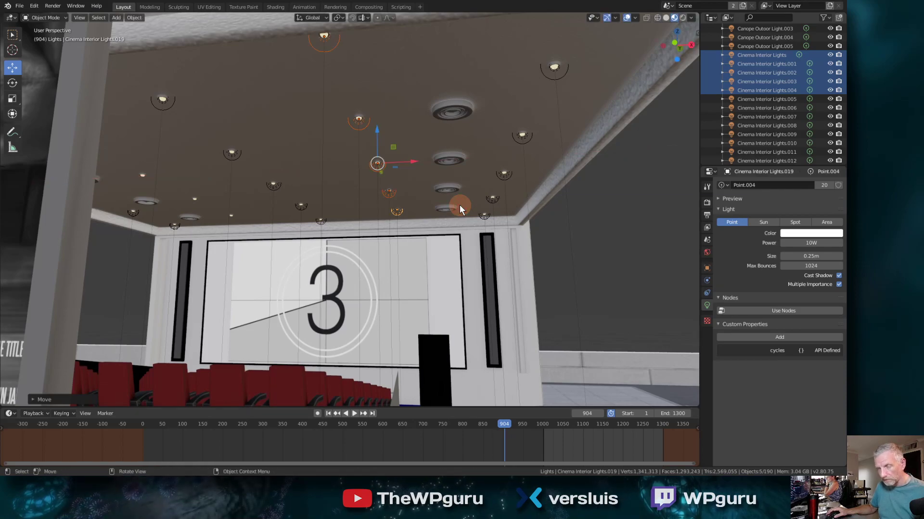
Step: Make linked duplicates of the staggered row of lights and move them about -7.88 m along X to the other staggered row
{"action": "key", "text": "shift+d"}
{"action": "left_click", "coordinate": [460, 205]}
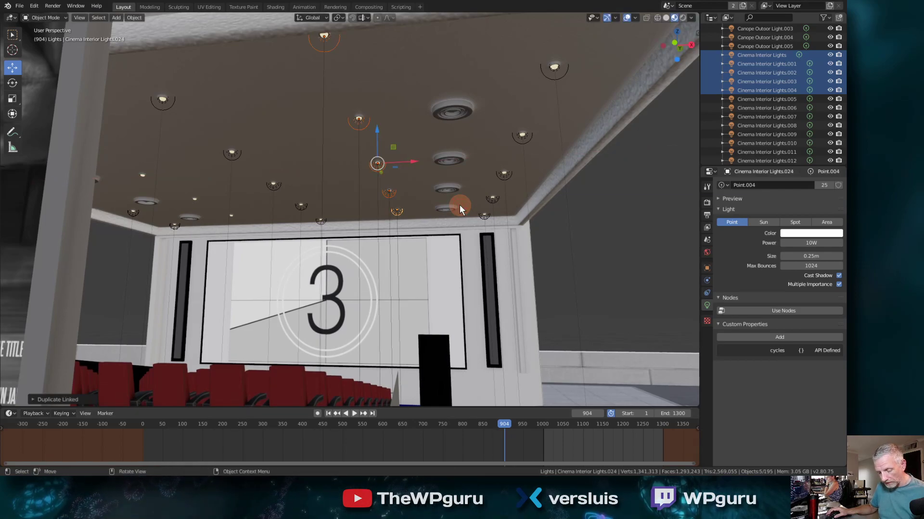
{"action": "key", "text": "g"}
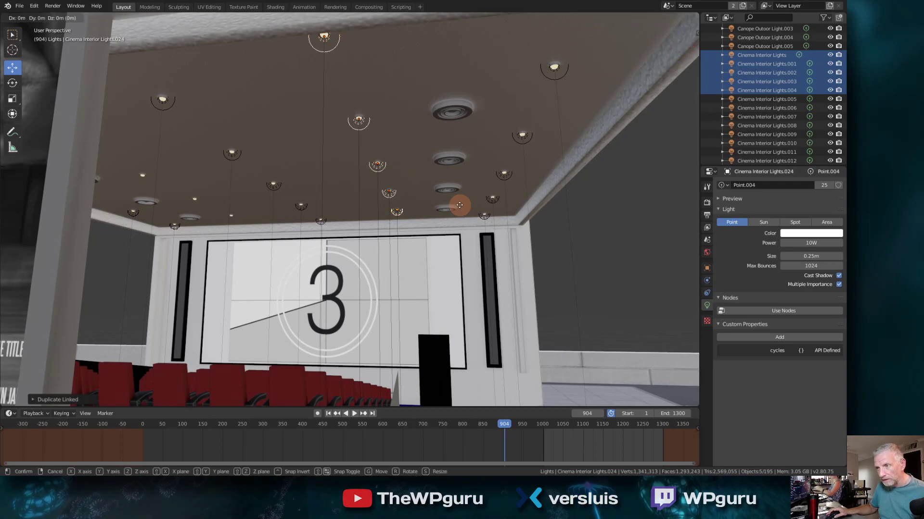
{"action": "key", "text": "x"}
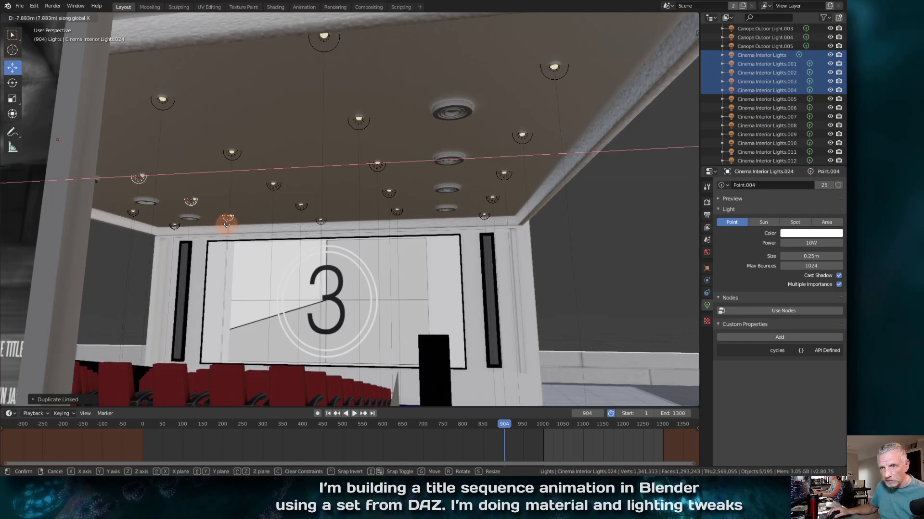
{"action": "left_click", "coordinate": [268, 222]}
Step: Align the second staggered row with its downlights by nudging it about 0.21 m and about -0.13 m along X
{"action": "middle_click_drag", "start_coordinate": [267, 223], "coordinate": [339, 236]}
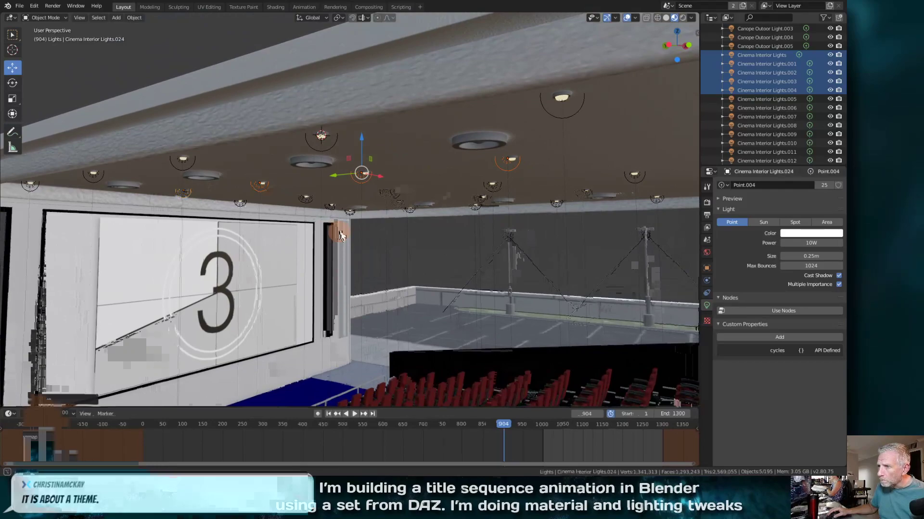
{"action": "key", "text": "g"}
{"action": "key", "text": "x"}
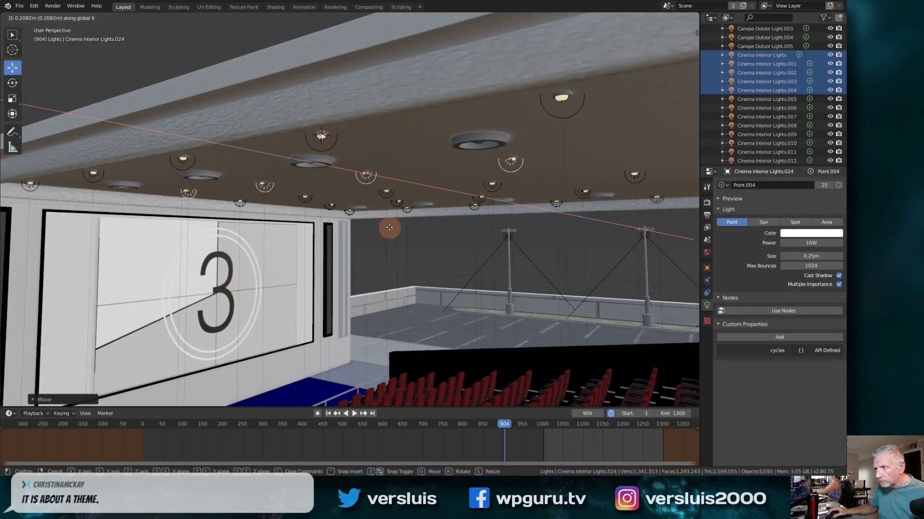
{"action": "left_click", "coordinate": [389, 232]}
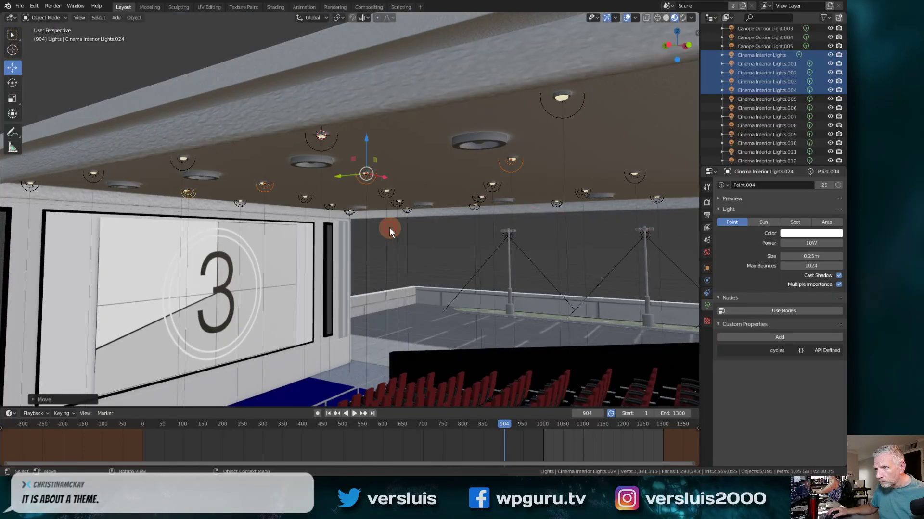
{"action": "middle_click_drag", "start_coordinate": [389, 227], "coordinate": [356, 226]}
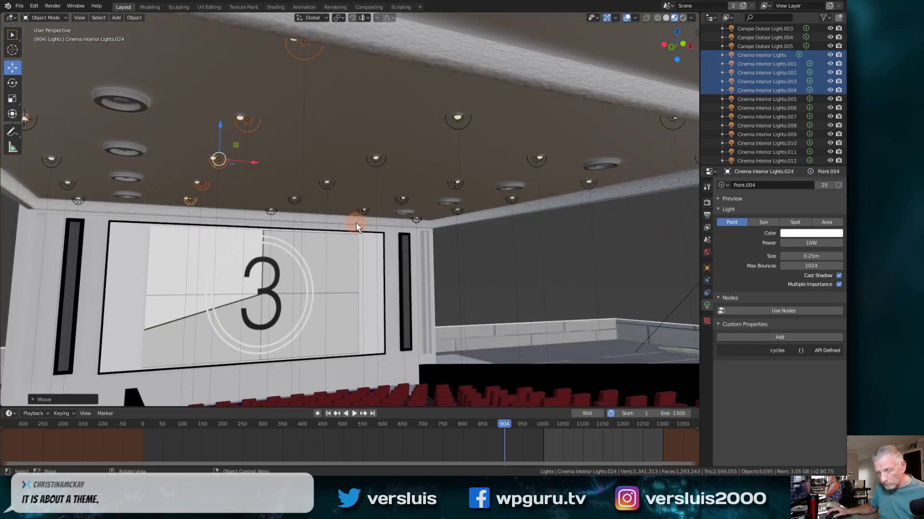
{"action": "key", "text": "g"}
{"action": "key", "text": "x"}
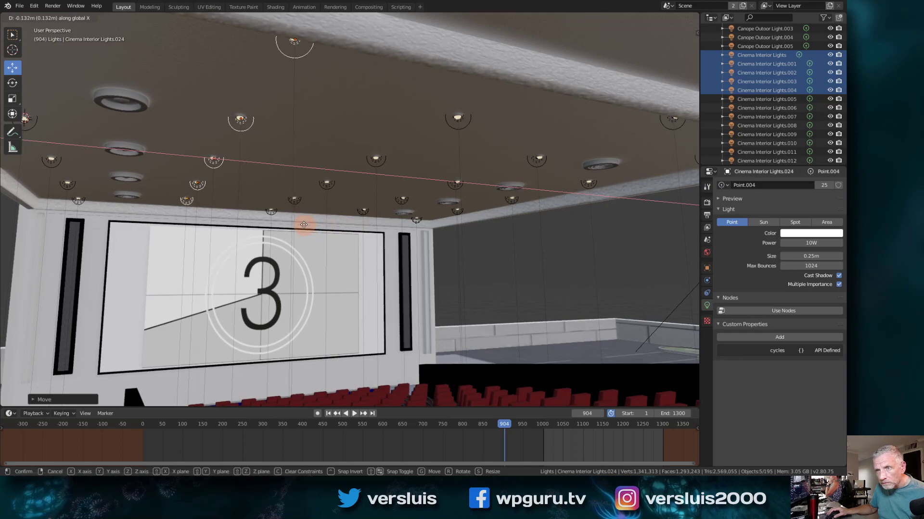
{"action": "left_click", "coordinate": [303, 224]}
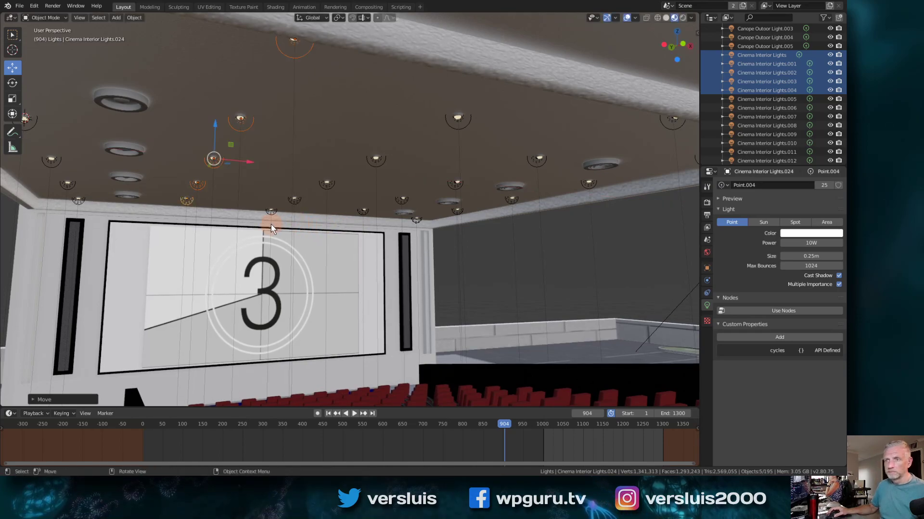
Step: Try to select Cinema Interior Lights through Cinema Interior Lights.024 in the Outliner, and undo the parenting of Cinema Interior Lights.022
{"action": "middle_click_drag", "start_coordinate": [269, 224], "coordinate": [268, 227]}
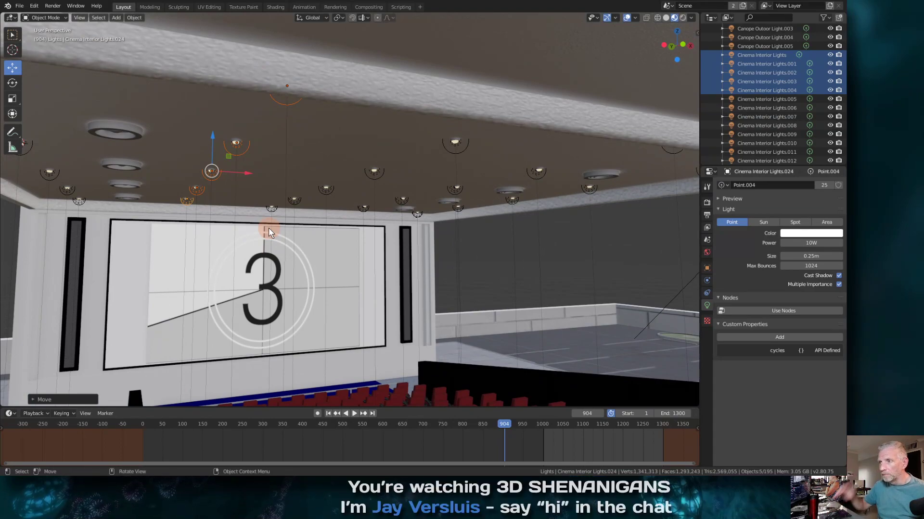
{"action": "left_click", "coordinate": [766, 56]}
{"action": "scroll", "coordinate": [766, 59], "scroll_direction": "down", "scroll_amount": 2}
{"action": "scroll", "coordinate": [765, 66], "scroll_direction": "down", "scroll_amount": 4}
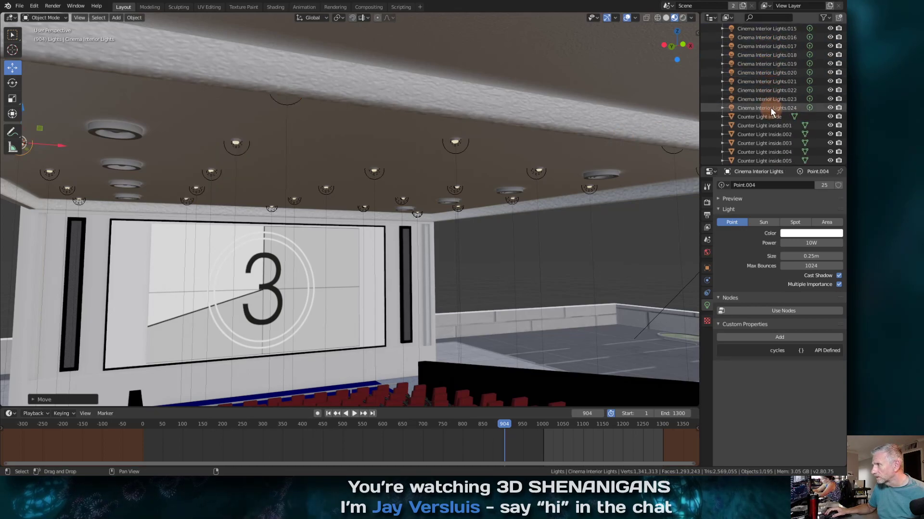
{"action": "left_click", "coordinate": [770, 108], "text": "shift"}
{"action": "left_click", "coordinate": [770, 99], "text": "shift"}
{"action": "mouse_move", "coordinate": [770, 91]}
{"action": "left_mouse_down", "text": "shift"}
{"action": "mouse_move", "coordinate": [767, 64]}
{"action": "mouse_move", "coordinate": [775, 86]}
{"action": "left_mouse_up", "text": "shift"}
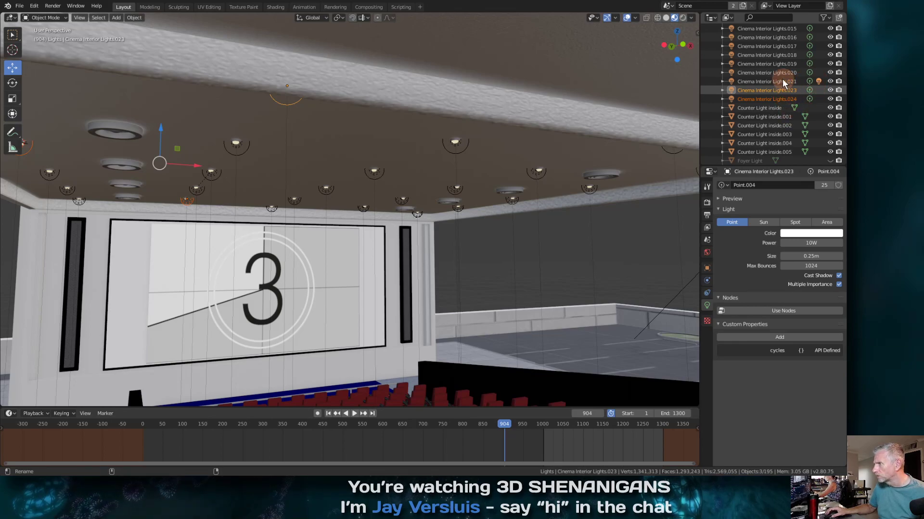
{"action": "key", "text": "ctrl+z"}
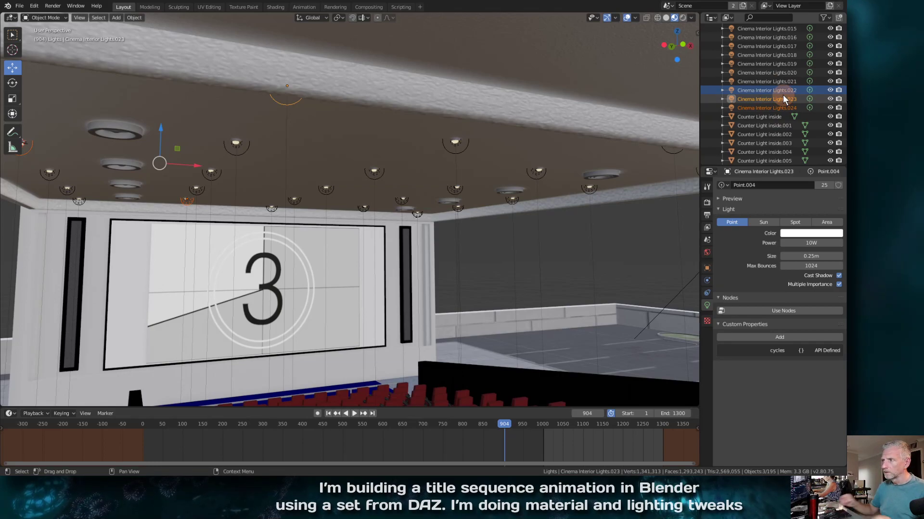
Step: Select the lights from Cinema Interior Lights through Cinema Interior Lights.006 in the Outliner
{"action": "scroll", "coordinate": [781, 92], "scroll_direction": "up", "scroll_amount": 5}
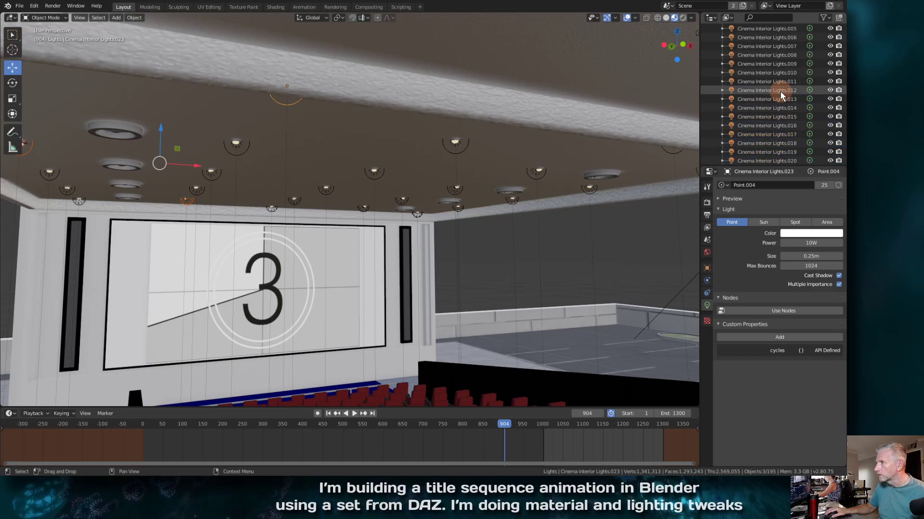
{"action": "scroll", "coordinate": [780, 90], "scroll_direction": "up", "scroll_amount": 5}
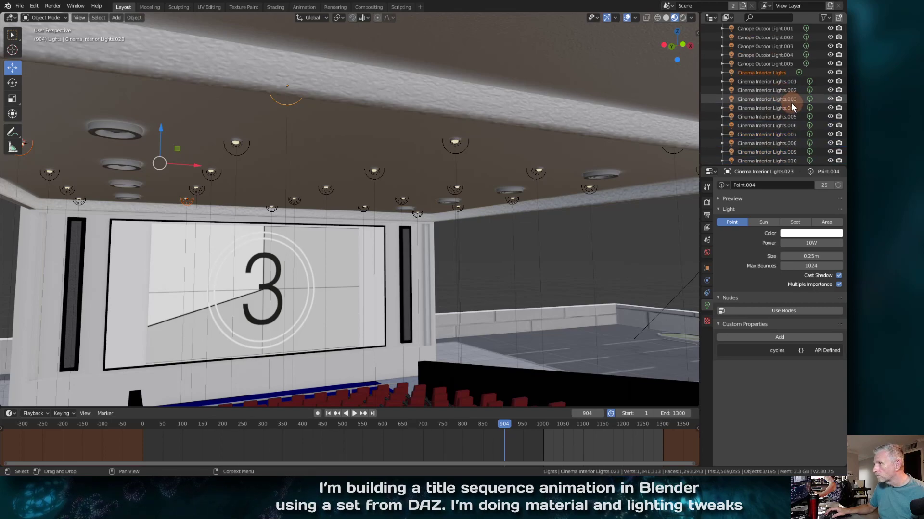
{"action": "left_click", "coordinate": [763, 75]}
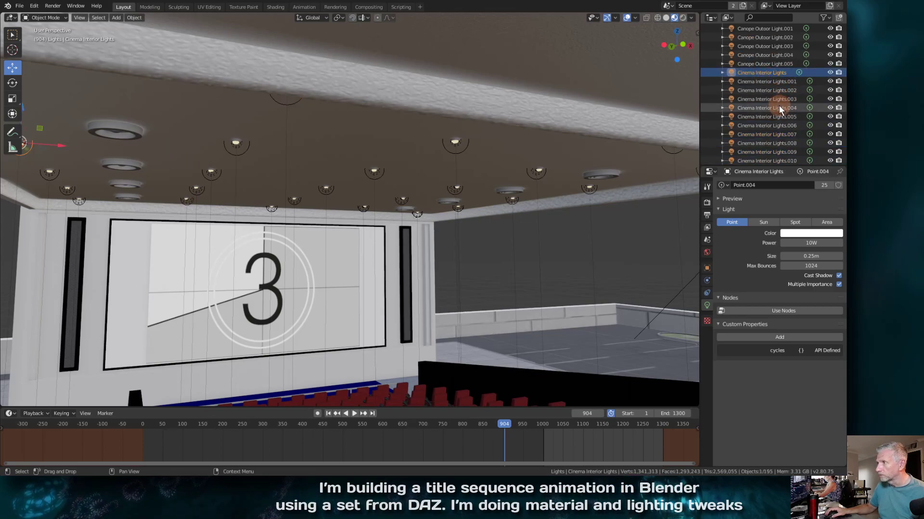
{"action": "left_click", "coordinate": [774, 82], "text": "ctrl"}
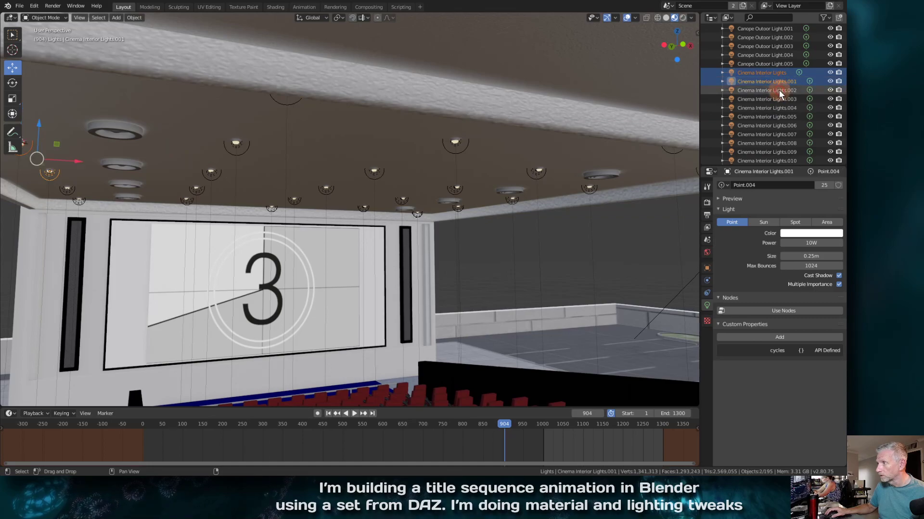
{"action": "double_click", "coordinate": [782, 124]}
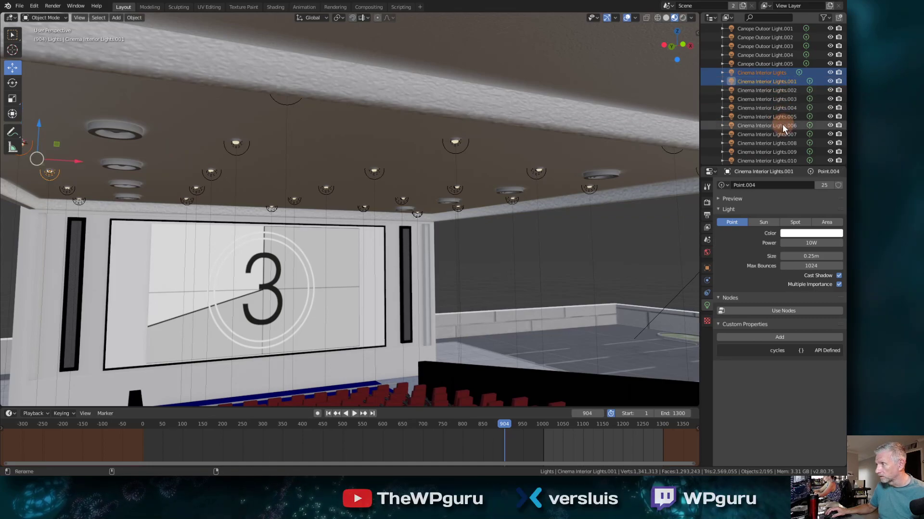
{"action": "key", "text": "Escape"}
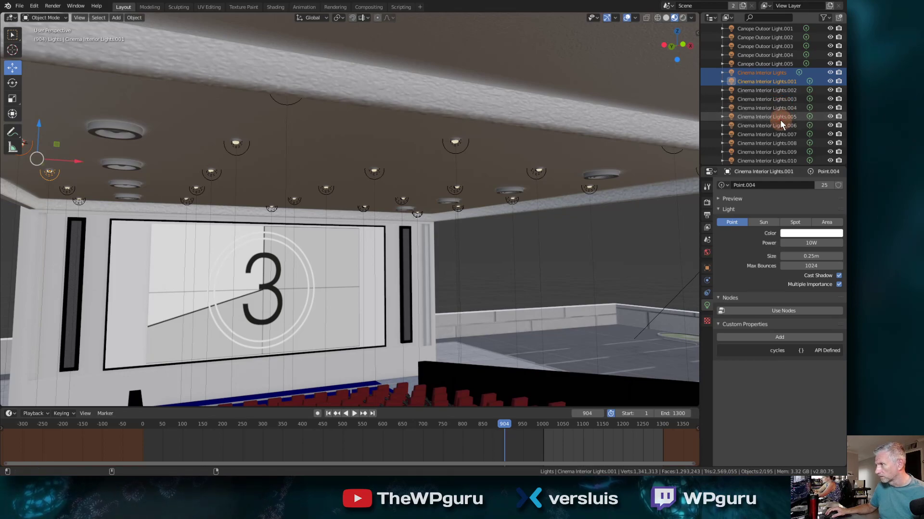
{"action": "left_click", "coordinate": [783, 93], "text": "ctrl"}
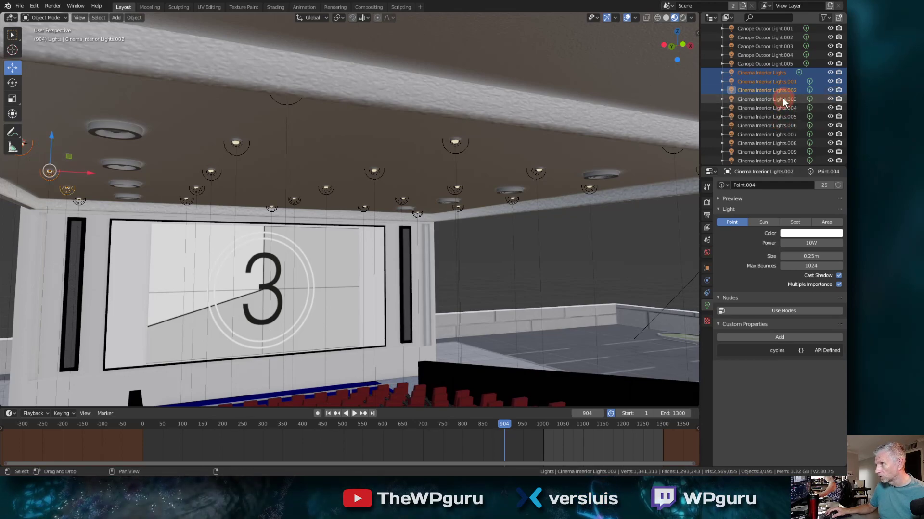
{"action": "left_click", "coordinate": [784, 99], "text": "ctrl"}
{"action": "left_click", "coordinate": [783, 108], "text": "ctrl"}
{"action": "left_click", "coordinate": [783, 116], "text": "ctrl"}
{"action": "left_click", "coordinate": [782, 126], "text": "ctrl"}
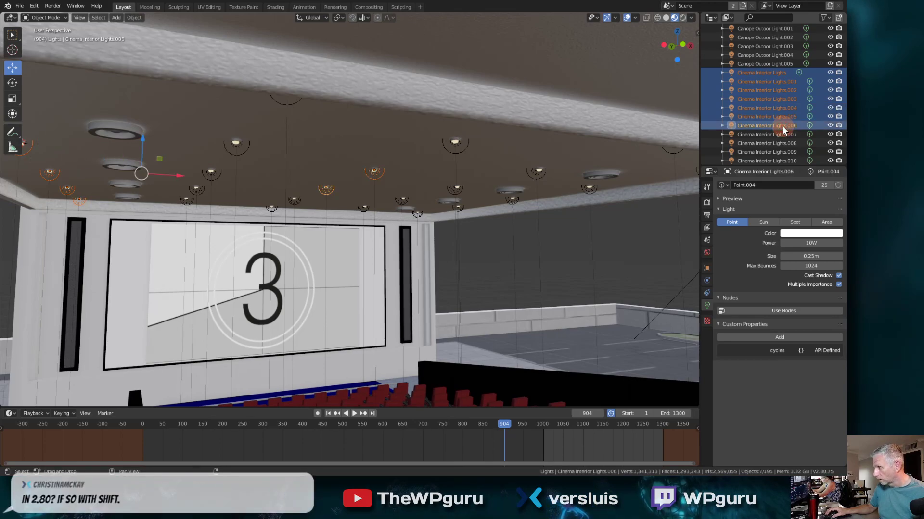
Step: Try range-selecting lights in the Outliner, from Cinema Interior Lights.007 to .012 and from .004 to .010
{"action": "scroll", "coordinate": [780, 129], "scroll_direction": "down", "scroll_amount": 3}
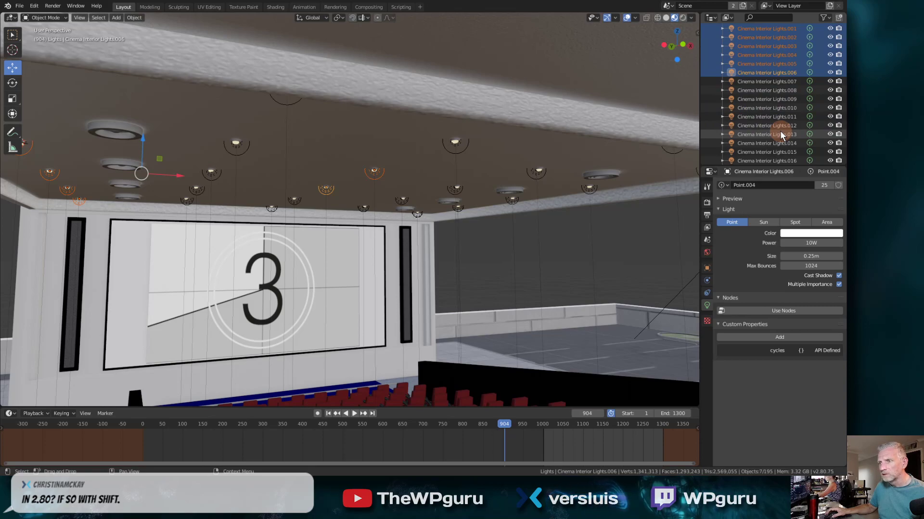
{"action": "scroll", "coordinate": [780, 134], "scroll_direction": "up", "scroll_amount": 1}
{"action": "left_click", "coordinate": [769, 99]}
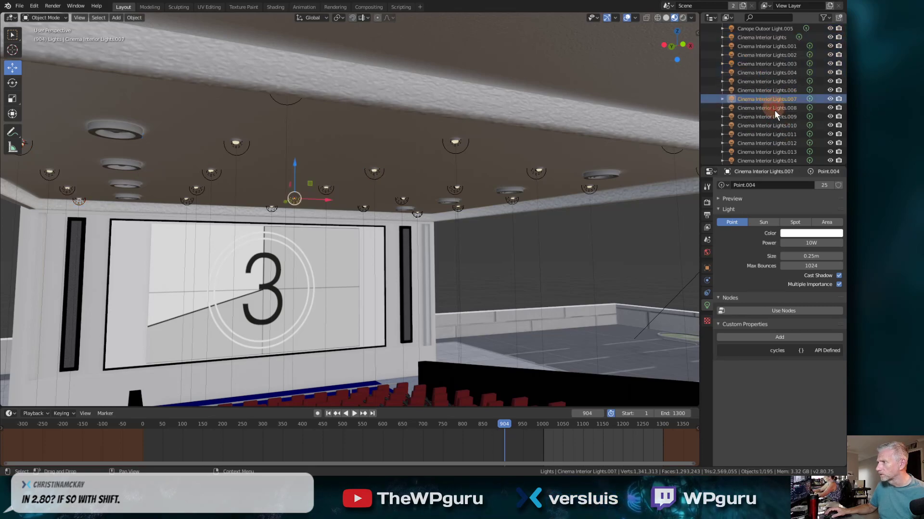
{"action": "left_click", "coordinate": [781, 143], "text": "ctrl"}
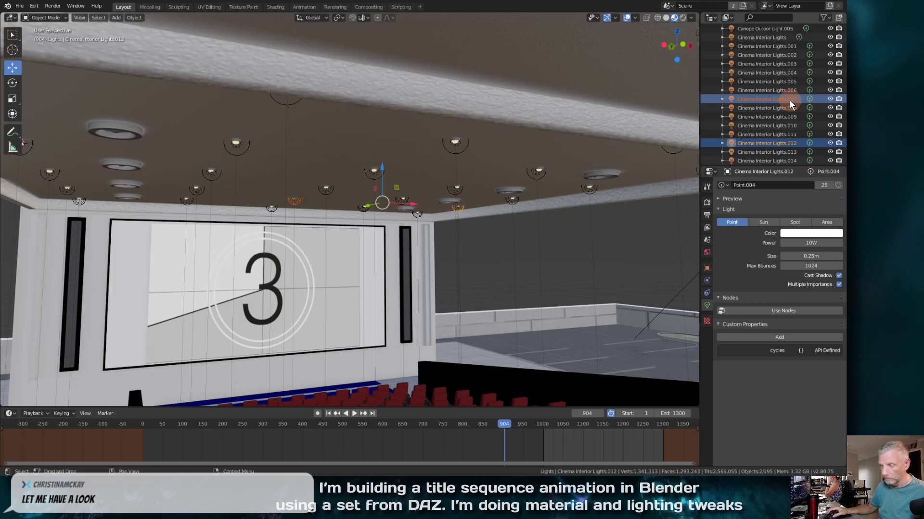
{"action": "left_click", "coordinate": [779, 72]}
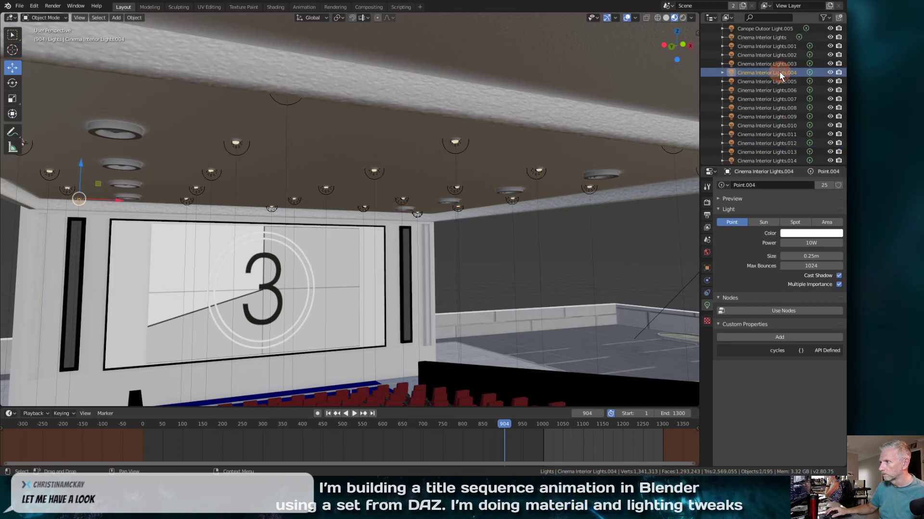
{"action": "left_click", "coordinate": [781, 125], "text": "ctrl"}
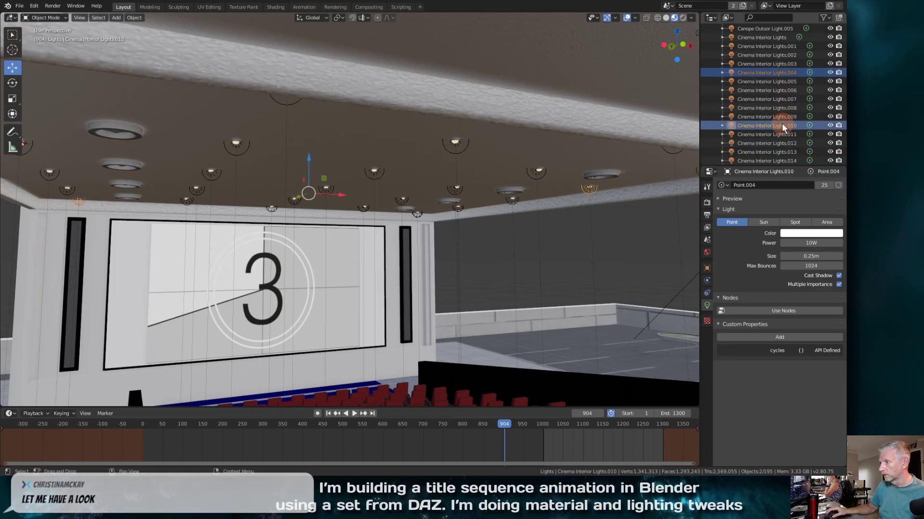
Step: Select all the duplicated auditorium lights in the Outliner, from Cinema Interior Lights.001 through Cinema Interior Lights.024
{"action": "left_click", "coordinate": [768, 46]}
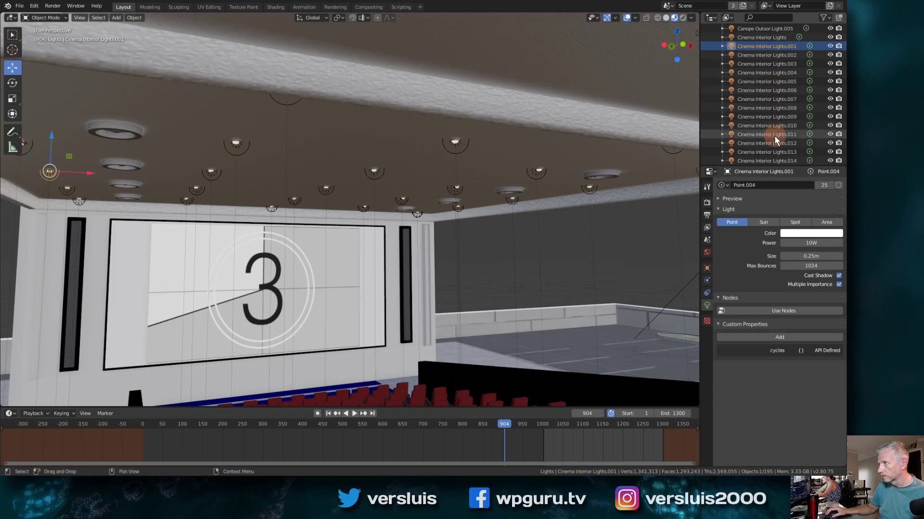
{"action": "left_click", "coordinate": [771, 56], "text": "ctrl"}
{"action": "left_click", "coordinate": [772, 64], "text": "ctrl"}
{"action": "left_click", "coordinate": [772, 72], "text": "ctrl"}
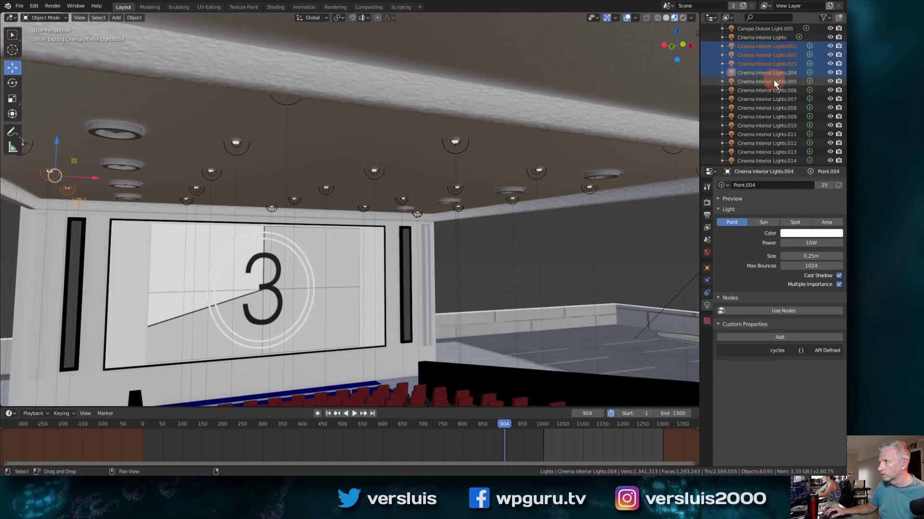
{"action": "left_click", "coordinate": [774, 81], "text": "ctrl"}
{"action": "left_click", "coordinate": [774, 90], "text": "ctrl"}
{"action": "left_click", "coordinate": [773, 99], "text": "ctrl"}
{"action": "left_click", "coordinate": [772, 108], "text": "ctrl"}
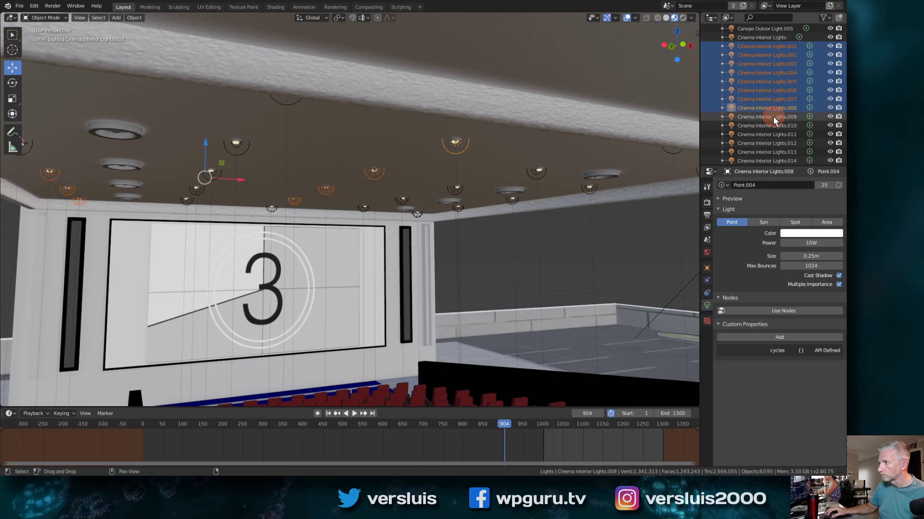
{"action": "left_click", "coordinate": [773, 117], "text": "ctrl"}
{"action": "left_click", "coordinate": [773, 125], "text": "ctrl"}
{"action": "left_click", "coordinate": [774, 134], "text": "ctrl"}
{"action": "left_click", "coordinate": [774, 143], "text": "ctrl"}
{"action": "left_click", "coordinate": [774, 152], "text": "ctrl"}
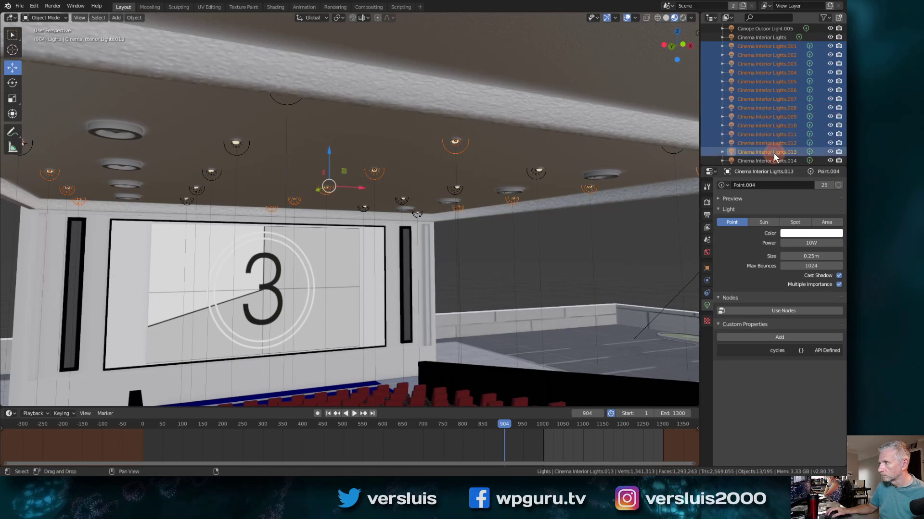
{"action": "left_click", "coordinate": [773, 160], "text": "ctrl"}
{"action": "scroll", "coordinate": [773, 135], "scroll_direction": "down", "scroll_amount": 4}
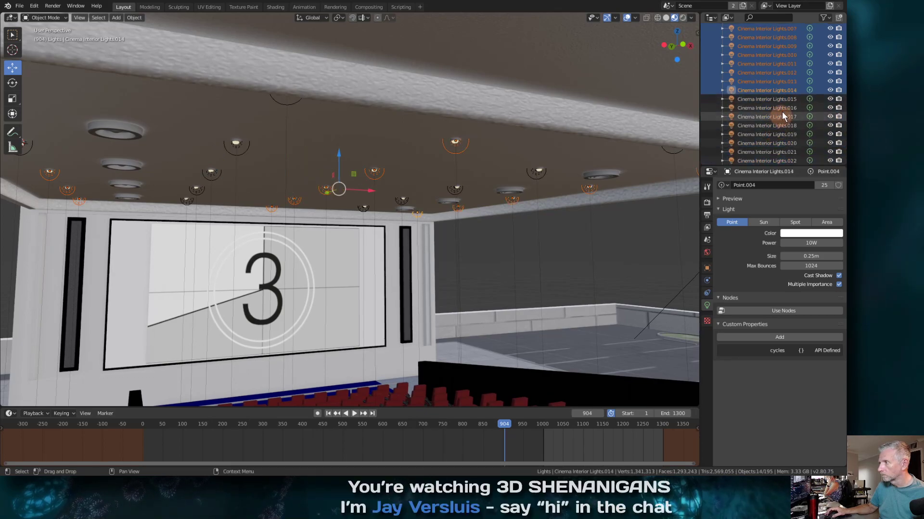
{"action": "left_click", "coordinate": [784, 99], "text": "ctrl"}
{"action": "left_click", "coordinate": [784, 107], "text": "ctrl"}
{"action": "left_click", "coordinate": [784, 117], "text": "ctrl"}
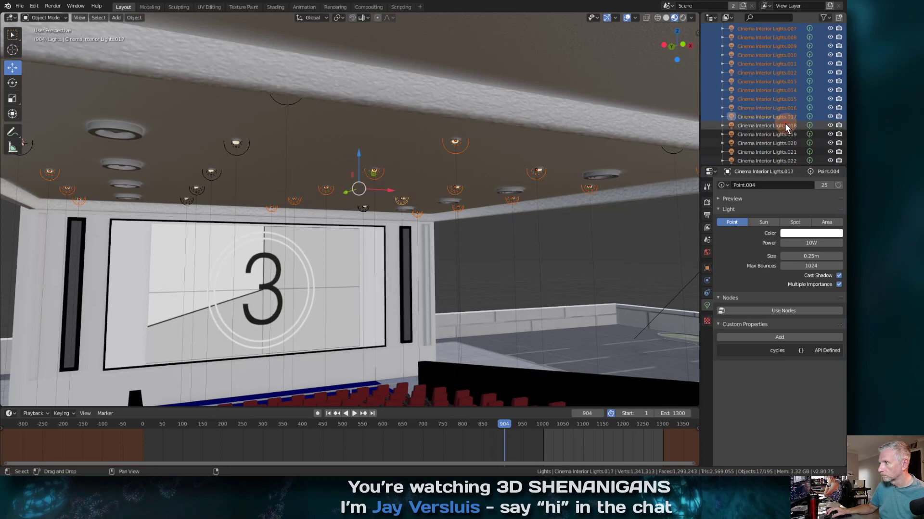
{"action": "left_click", "coordinate": [784, 125], "text": "ctrl"}
{"action": "left_click", "coordinate": [784, 134], "text": "ctrl"}
{"action": "left_click", "coordinate": [784, 143], "text": "ctrl"}
{"action": "left_click", "coordinate": [783, 152], "text": "ctrl"}
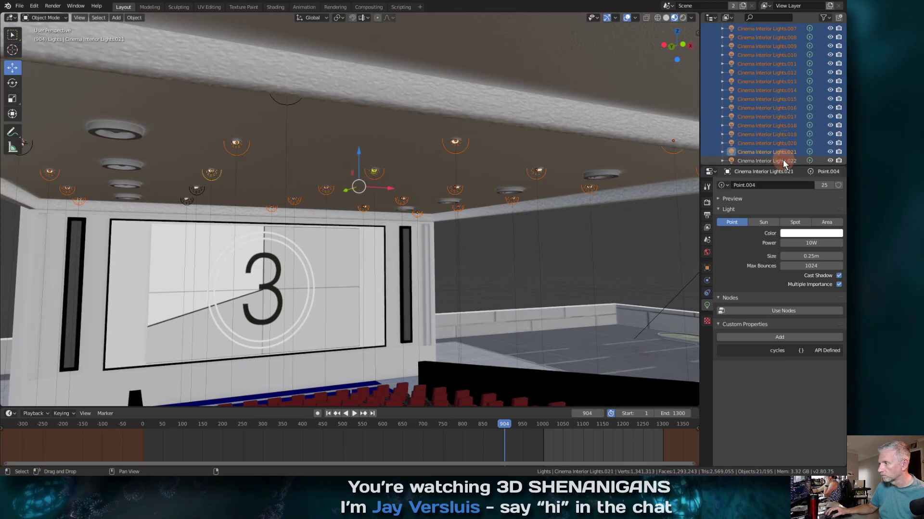
{"action": "left_click", "coordinate": [783, 161], "text": "ctrl"}
{"action": "scroll", "coordinate": [783, 139], "scroll_direction": "down", "scroll_amount": 3}
{"action": "left_click", "coordinate": [786, 118], "text": "ctrl"}
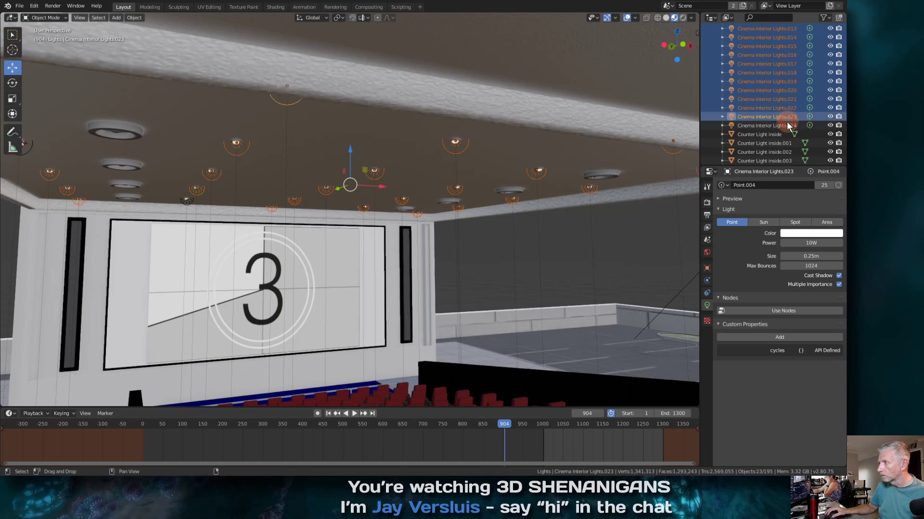
{"action": "left_click", "coordinate": [787, 123], "text": "ctrl"}
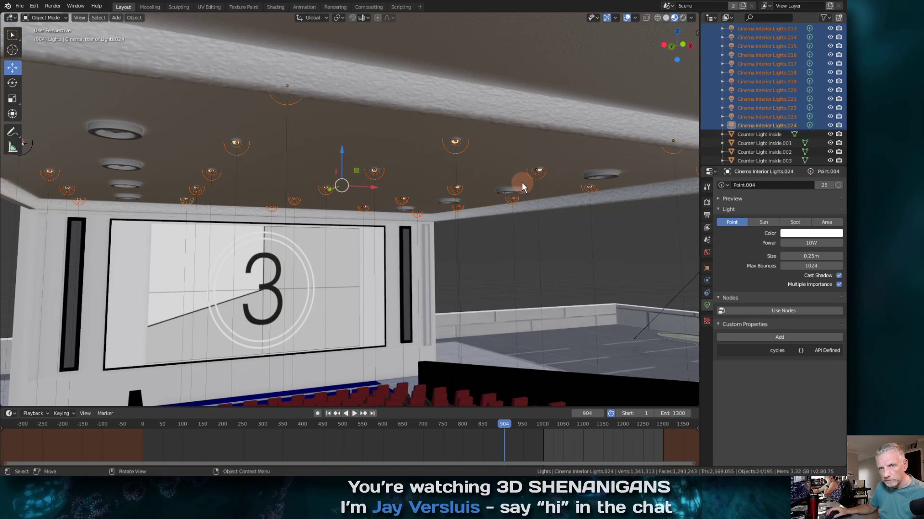
Step: Lower the selected cinema interior point lights about 0.34 m along the global Z axis, below the auditorium ceiling
{"action": "key", "text": "g"}
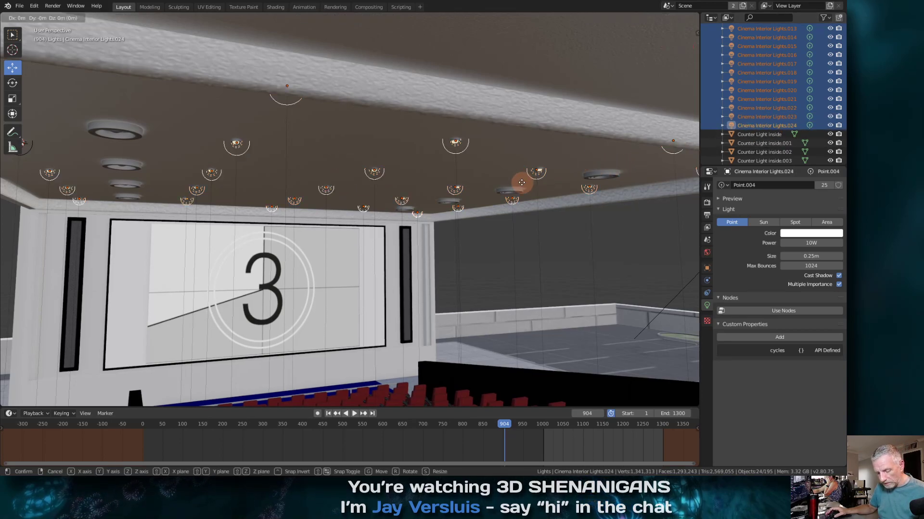
{"action": "key", "text": "z"}
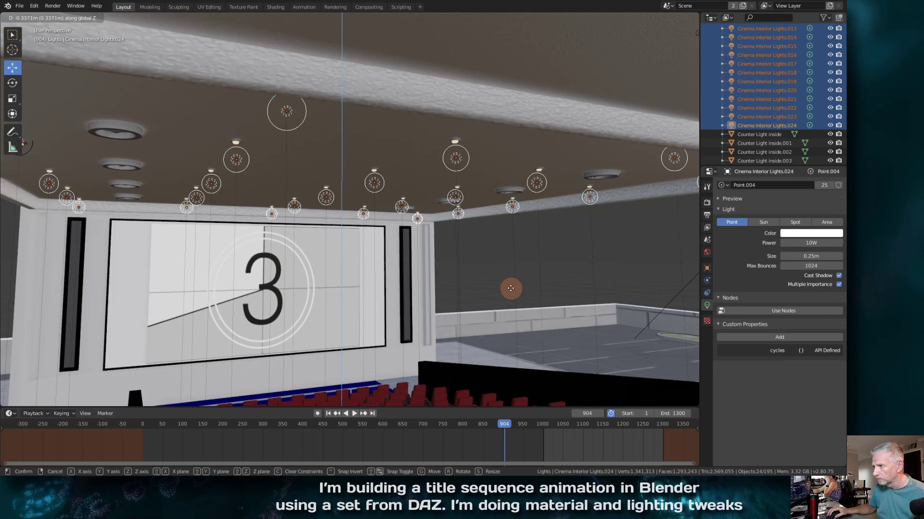
{"action": "left_click", "coordinate": [510, 285]}
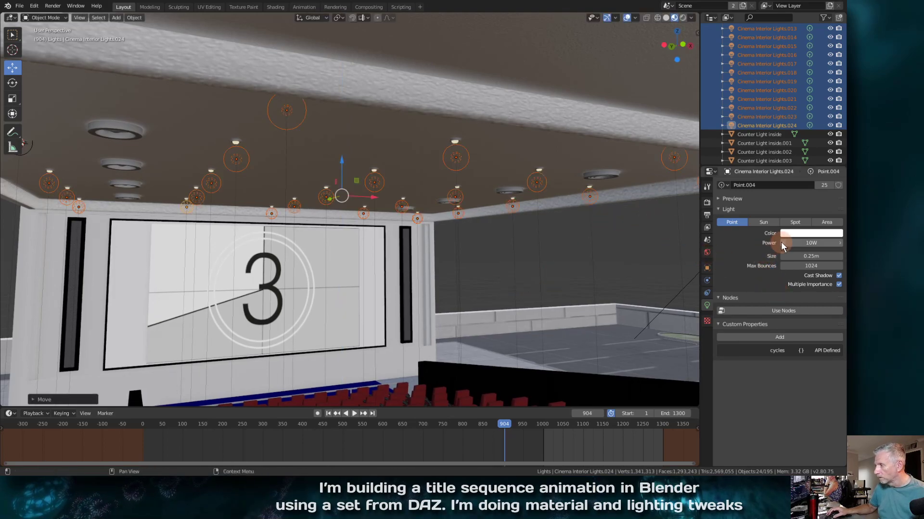
{"action": "scroll", "coordinate": [405, 216], "scroll_direction": "up", "scroll_amount": 5}
{"action": "scroll", "coordinate": [405, 216], "scroll_direction": "down", "scroll_amount": 11}
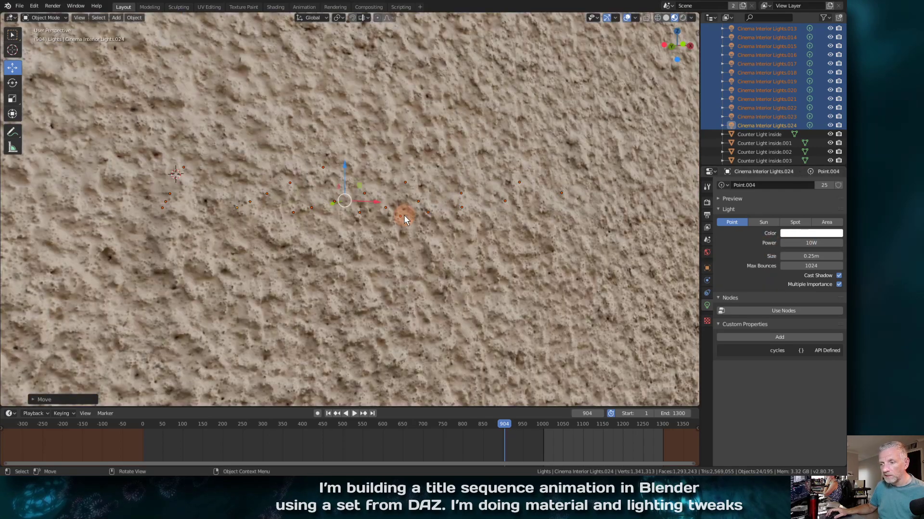
{"action": "scroll", "coordinate": [404, 220], "scroll_direction": "up", "scroll_amount": 8}
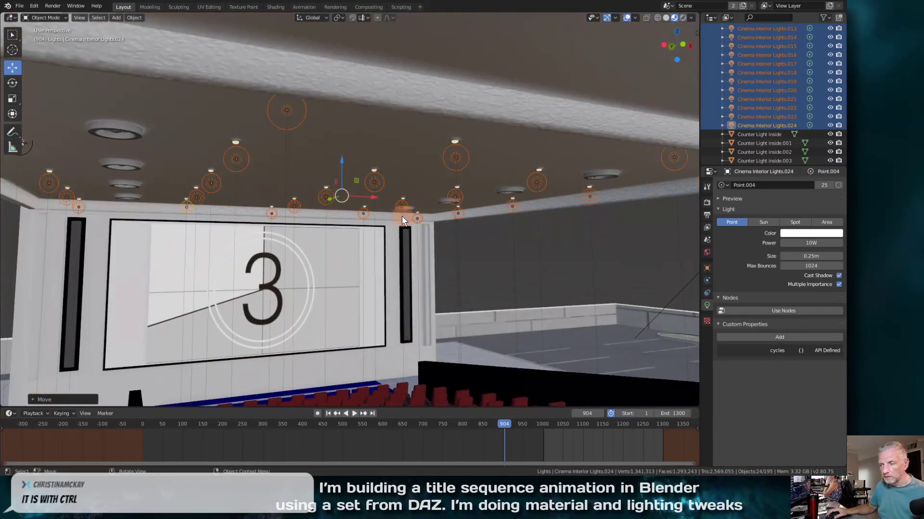
{"action": "mouse_move", "coordinate": [402, 216]}
{"action": "middle_mouse_down"}
{"action": "mouse_move", "coordinate": [405, 226]}
{"action": "mouse_move", "coordinate": [418, 219]}
{"action": "middle_mouse_up"}
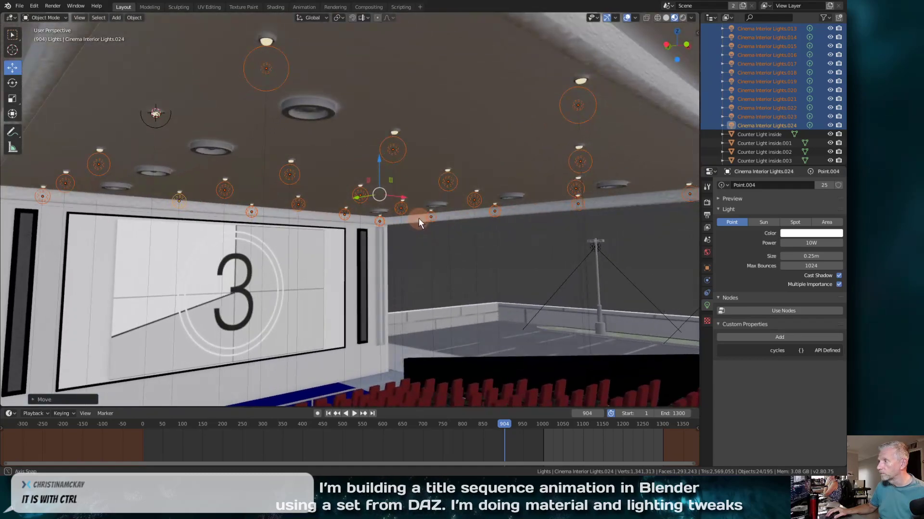
Step: Unhide the i13MOV_Wall_Left, i13MOV_Wall_Mid and i13MOV_Wall_Right objects inside Collection
{"action": "scroll", "coordinate": [783, 85], "scroll_direction": "up", "scroll_amount": 10}
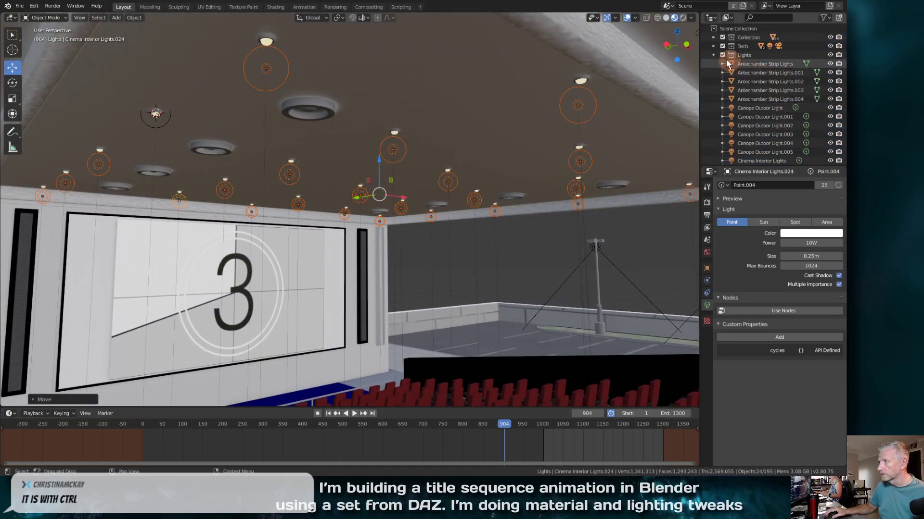
{"action": "left_click", "coordinate": [713, 38]}
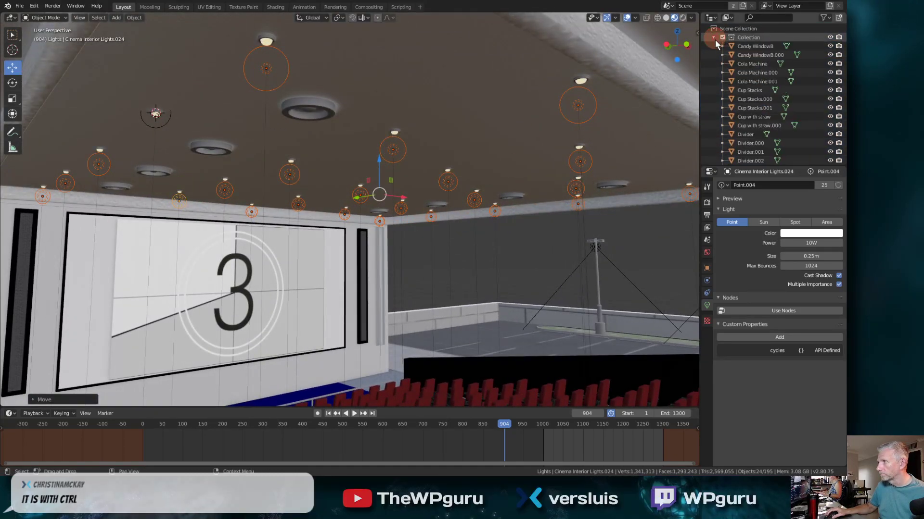
{"action": "scroll", "coordinate": [778, 109], "scroll_direction": "down", "scroll_amount": 8}
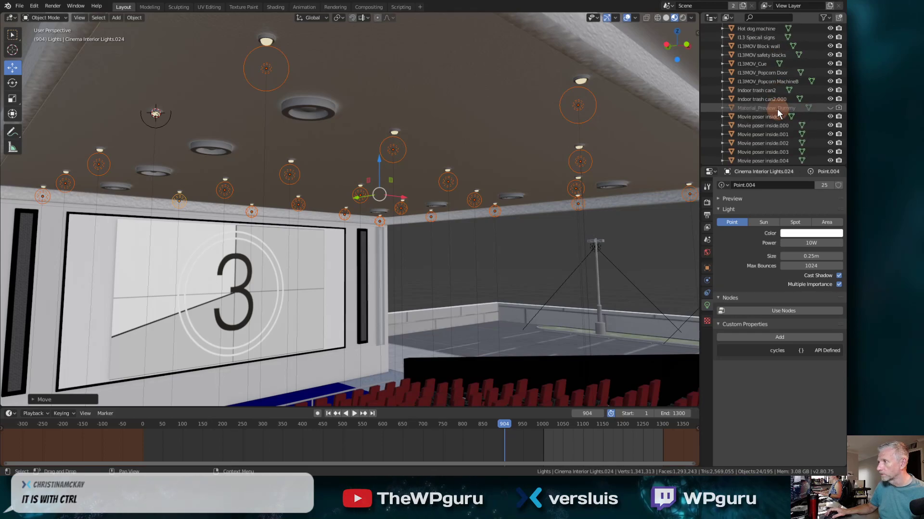
{"action": "scroll", "coordinate": [802, 108], "scroll_direction": "down", "scroll_amount": 1}
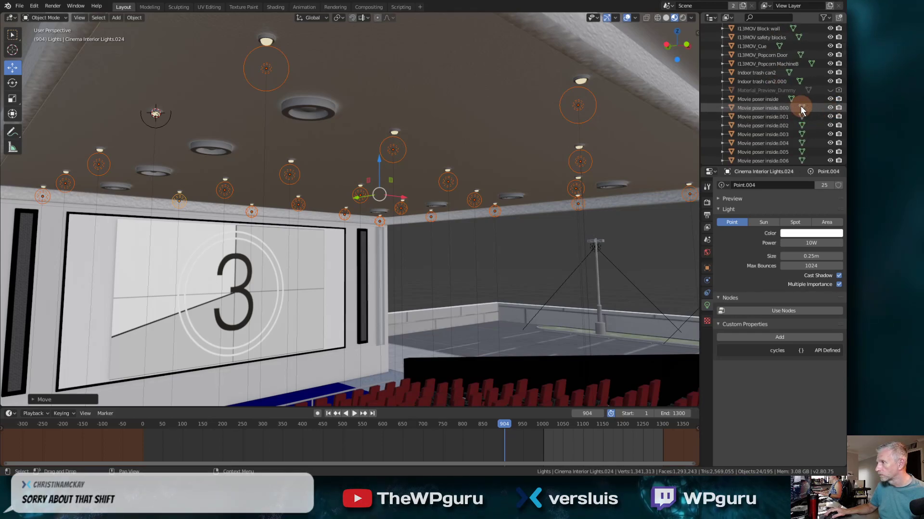
{"action": "scroll", "coordinate": [801, 113], "scroll_direction": "down", "scroll_amount": 10}
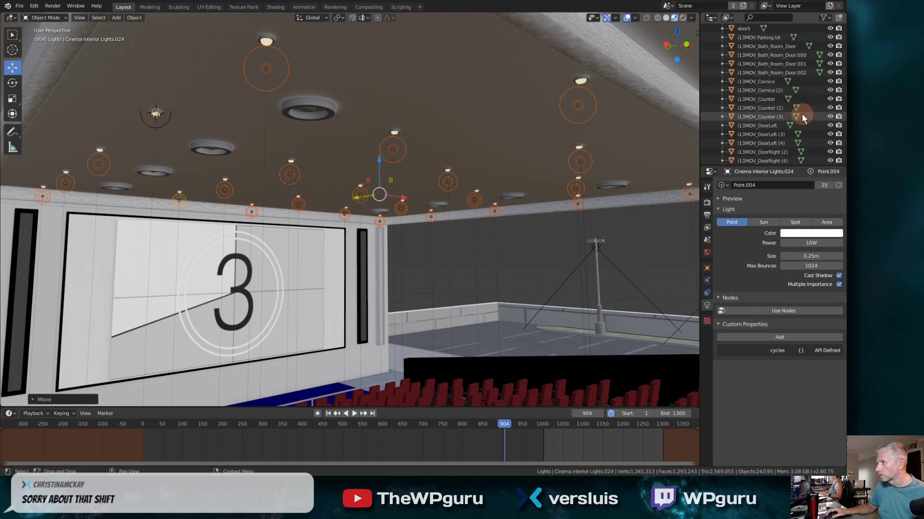
{"action": "scroll", "coordinate": [802, 113], "scroll_direction": "down", "scroll_amount": 15}
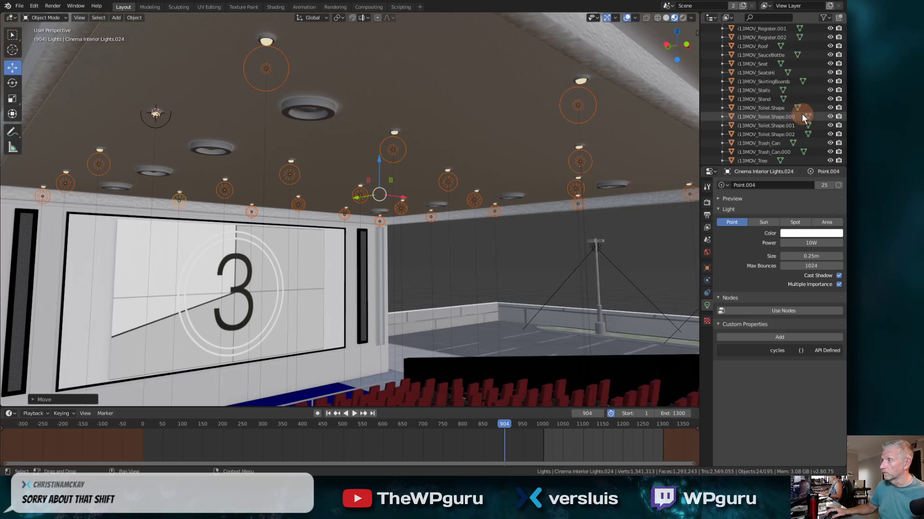
{"action": "scroll", "coordinate": [801, 114], "scroll_direction": "down", "scroll_amount": 5}
{"action": "left_click", "coordinate": [830, 90]}
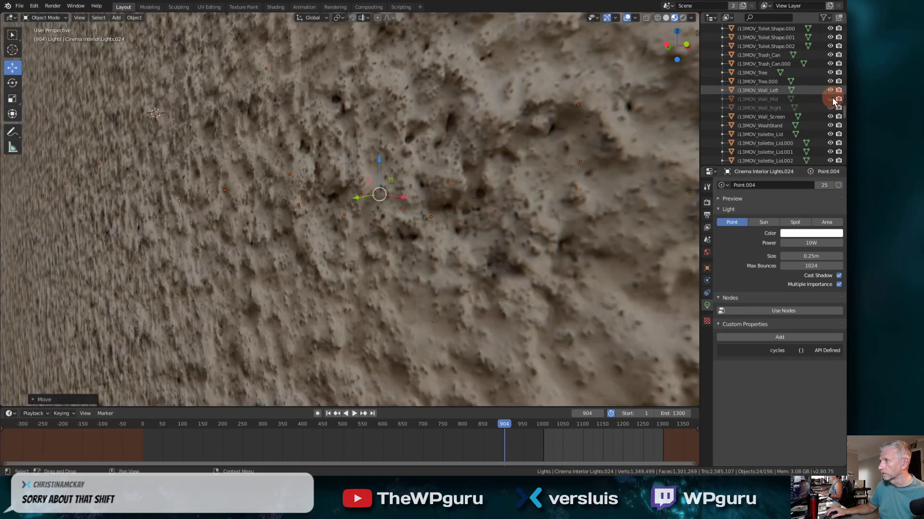
{"action": "left_click", "coordinate": [830, 99]}
{"action": "left_click", "coordinate": [829, 108]}
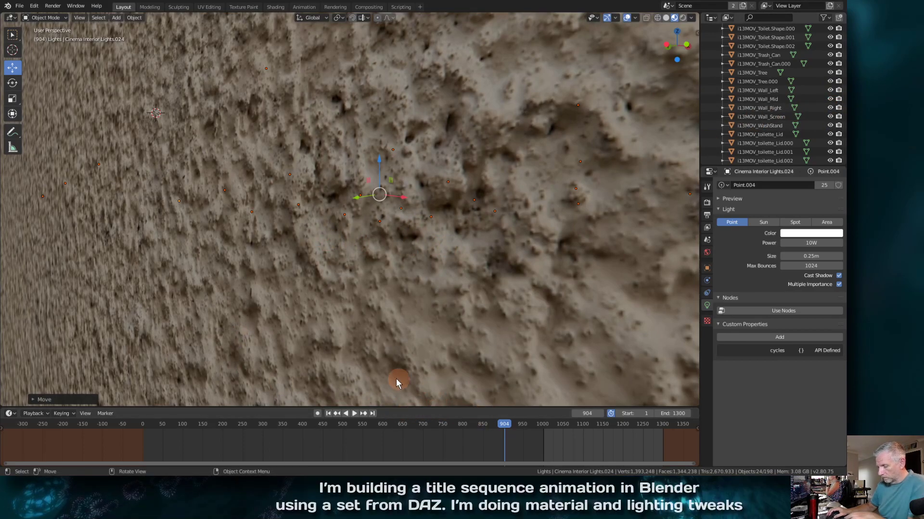
Step: Switch to the camera view and move the playhead to frame 933, showing the auditorium
{"action": "scroll", "coordinate": [397, 379], "scroll_direction": "down", "scroll_amount": 8}
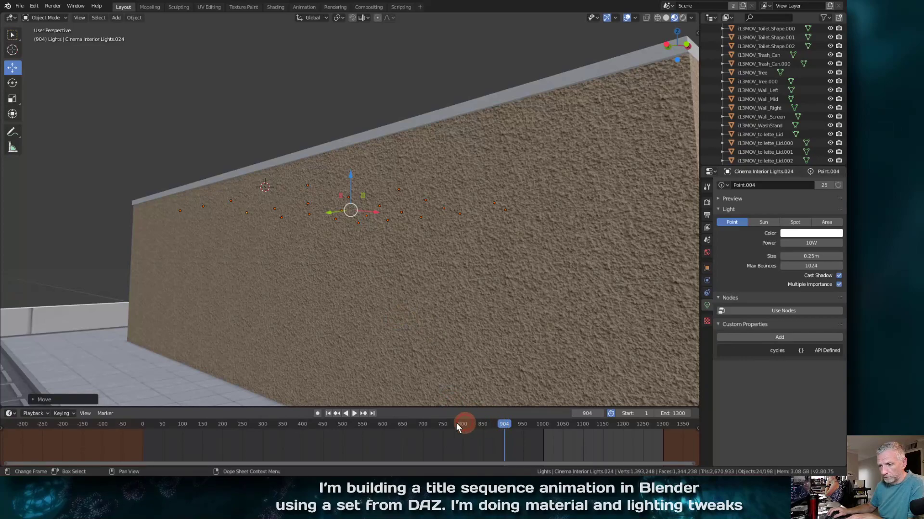
{"action": "key", "text": "KP_0"}
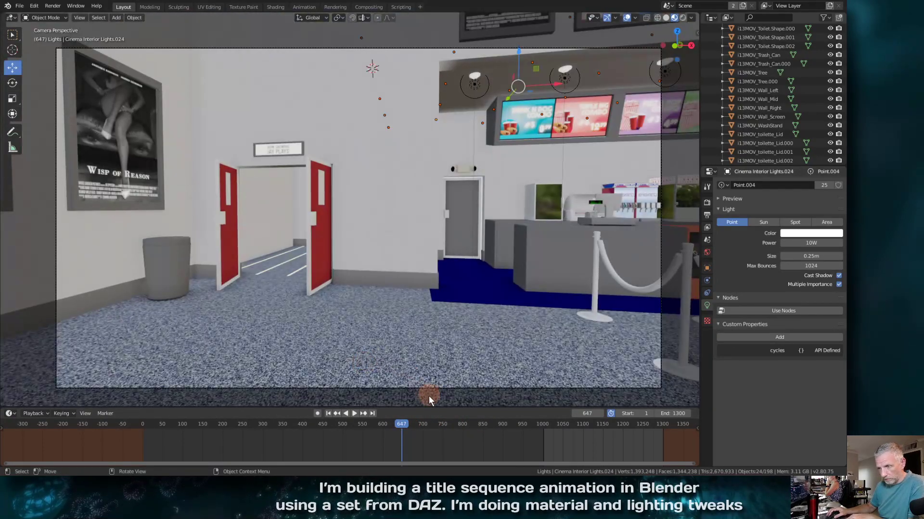
{"action": "key", "text": "space"}
{"action": "left_click_drag", "start_coordinate": [402, 426], "coordinate": [516, 426]}
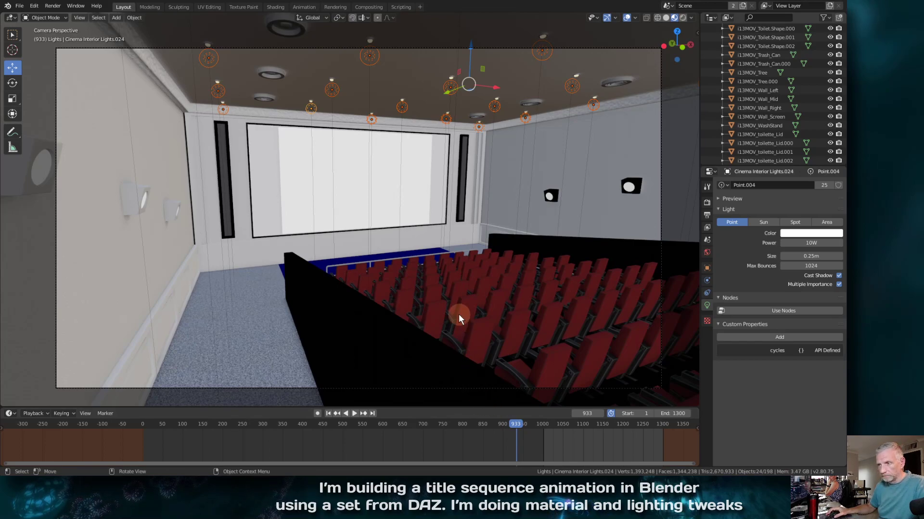
Step: Save the scene as a new file version named Cinema13.blend in the same folder
{"action": "left_click", "coordinate": [19, 6]}
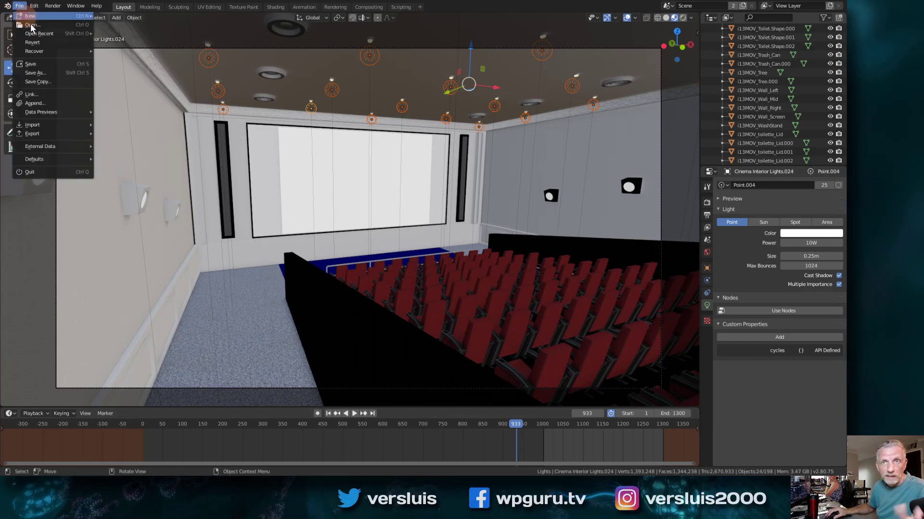
{"action": "left_click", "coordinate": [68, 74]}
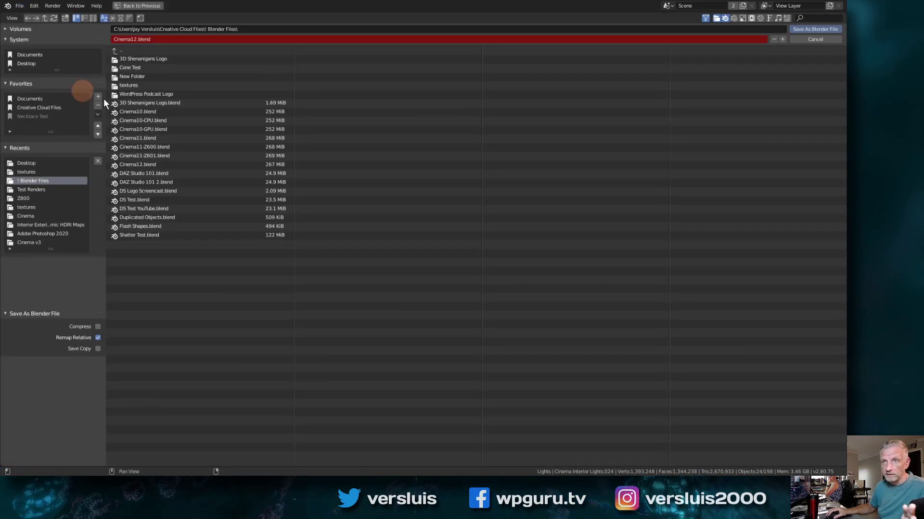
{"action": "key", "text": "KP_Add"}
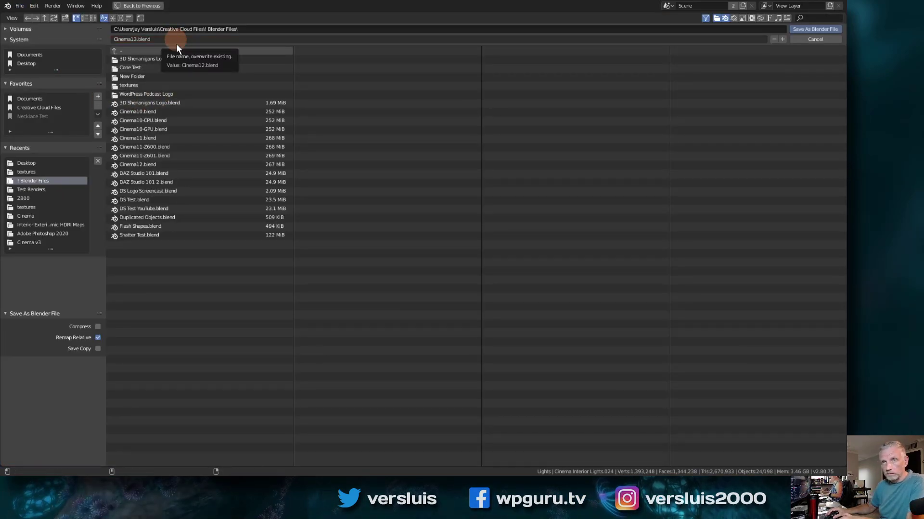
{"action": "left_click", "coordinate": [800, 30]}
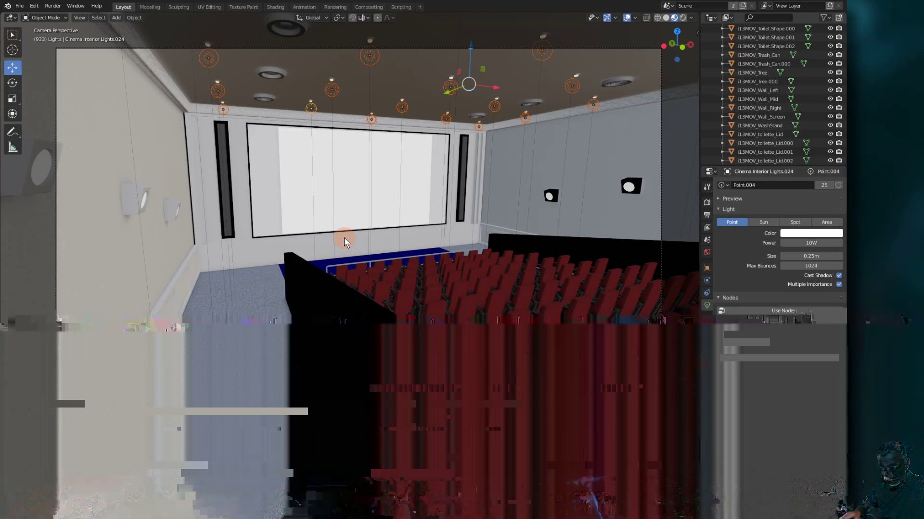
Step: Abandon a trial render and set the Cycles render device to OptiX on the GeForce RTX 2080, with the CPU disabled under CUDA
{"action": "key", "text": "F12"}
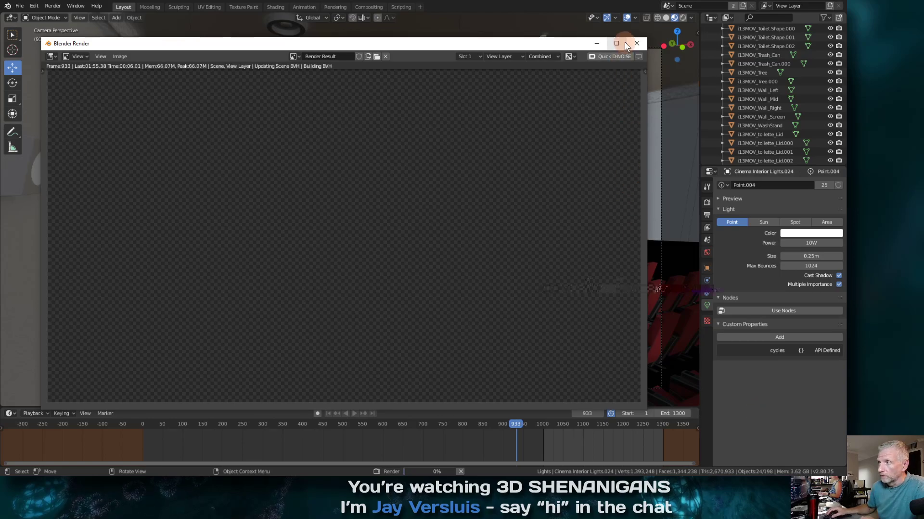
{"action": "left_click", "coordinate": [637, 43]}
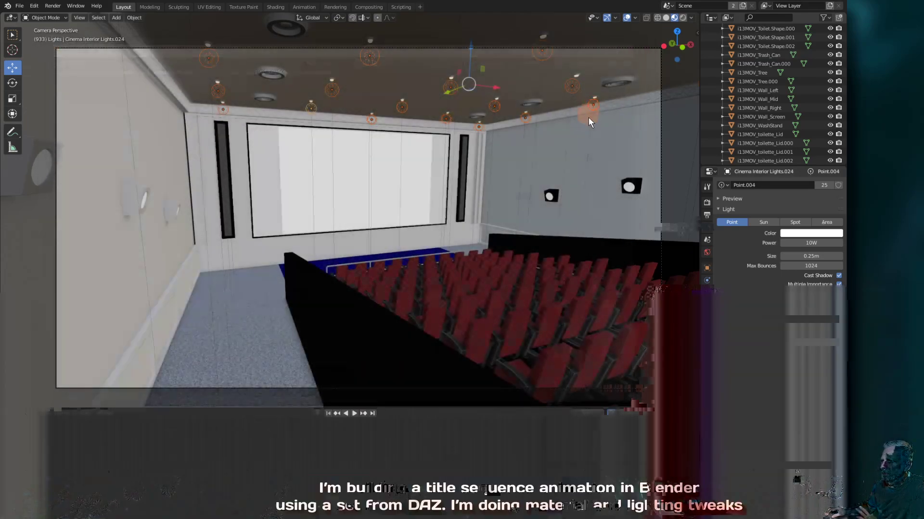
{"action": "left_click", "coordinate": [39, 6]}
{"action": "left_click", "coordinate": [58, 124]}
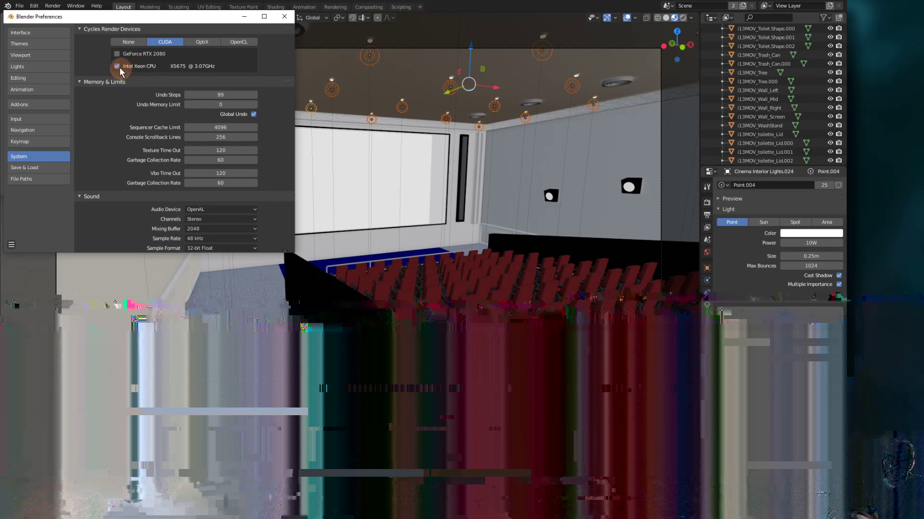
{"action": "left_click", "coordinate": [117, 54]}
{"action": "left_click", "coordinate": [118, 67]}
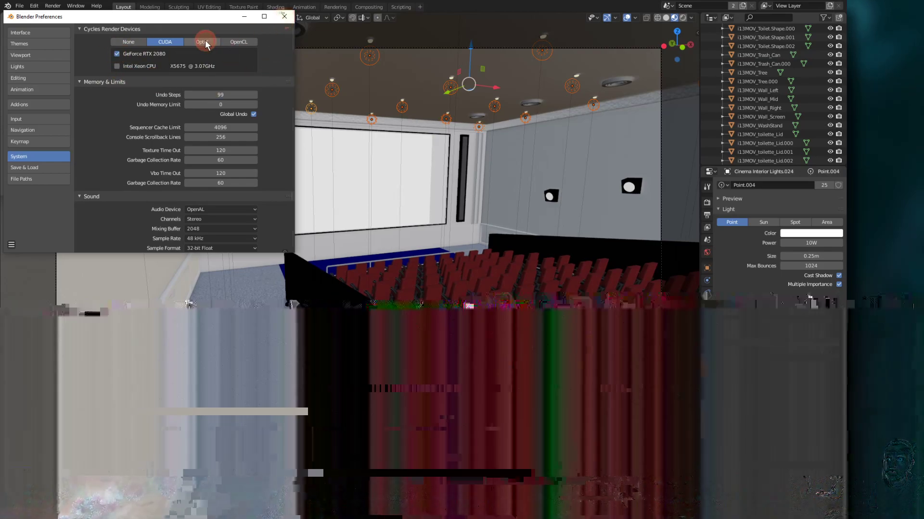
{"action": "left_click", "coordinate": [202, 42]}
{"action": "left_click", "coordinate": [117, 54]}
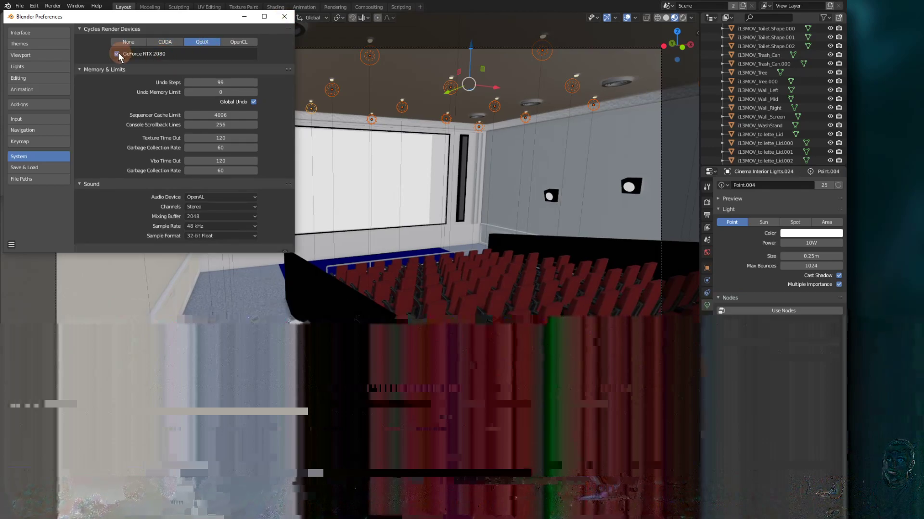
{"action": "left_click", "coordinate": [287, 19]}
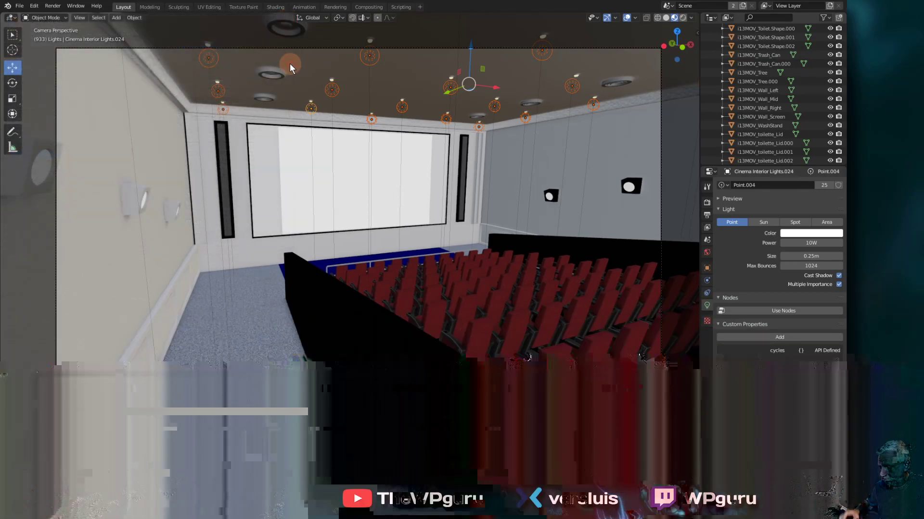
Step: Test-render frame 933 and change the cinema interior lights' color to a warm light orange
{"action": "key", "text": "F12"}
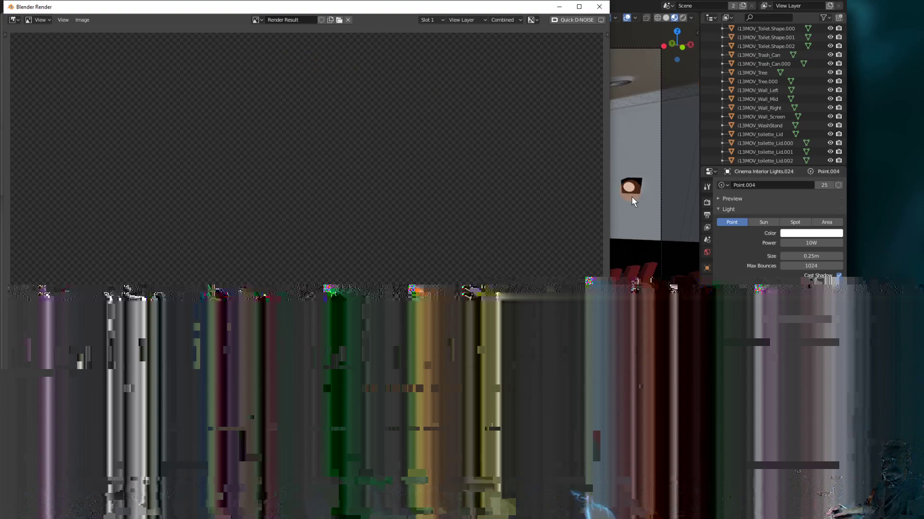
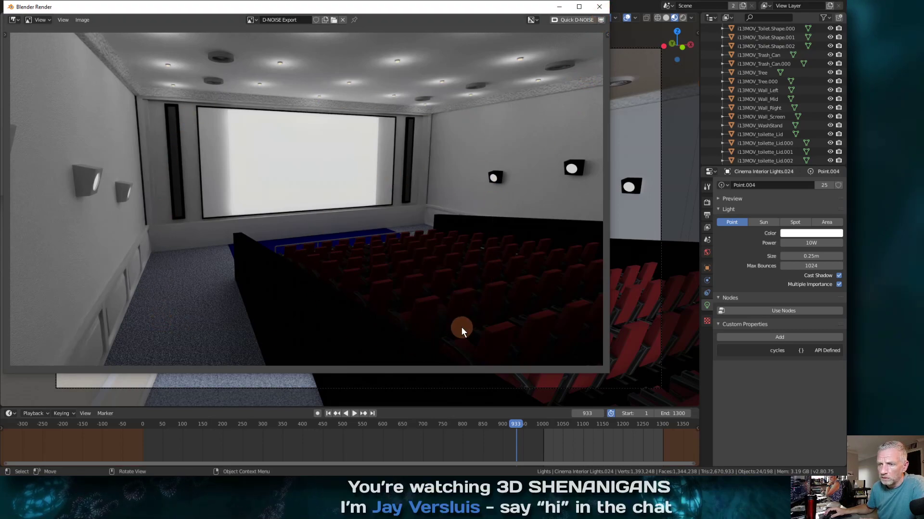
{"action": "left_click", "coordinate": [654, 38]}
{"action": "left_click", "coordinate": [824, 234]}
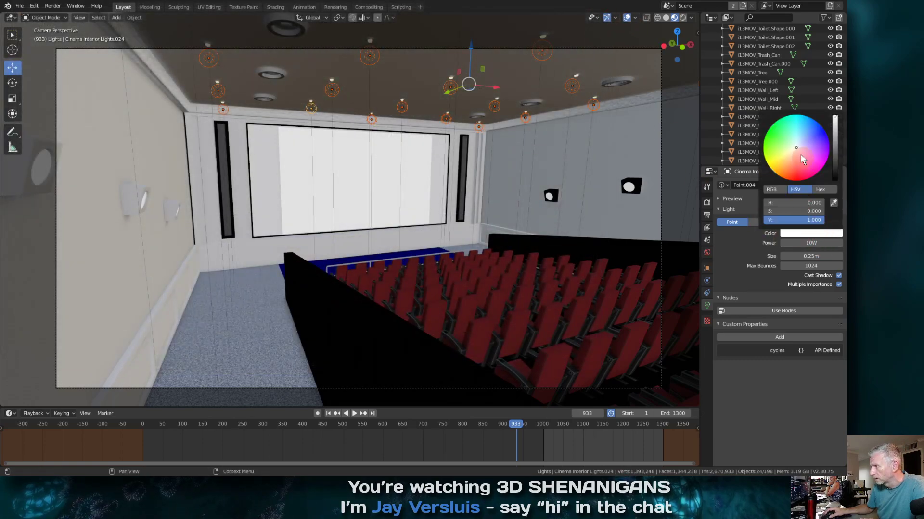
{"action": "left_click_drag", "start_coordinate": [803, 160], "coordinate": [785, 161]}
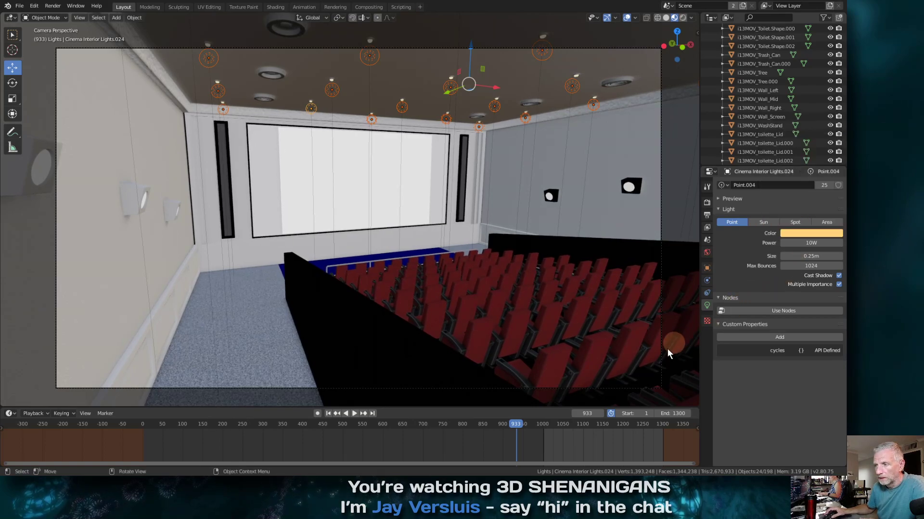
Step: Try box-selecting outliner entries from Canope Outoor Light.001 through the Cinema Interior Lights, and replace the selection with only Canope Outoor Light
{"action": "scroll", "coordinate": [785, 107], "scroll_direction": "up", "scroll_amount": 10}
{"action": "scroll", "coordinate": [785, 115], "scroll_direction": "up", "scroll_amount": 15}
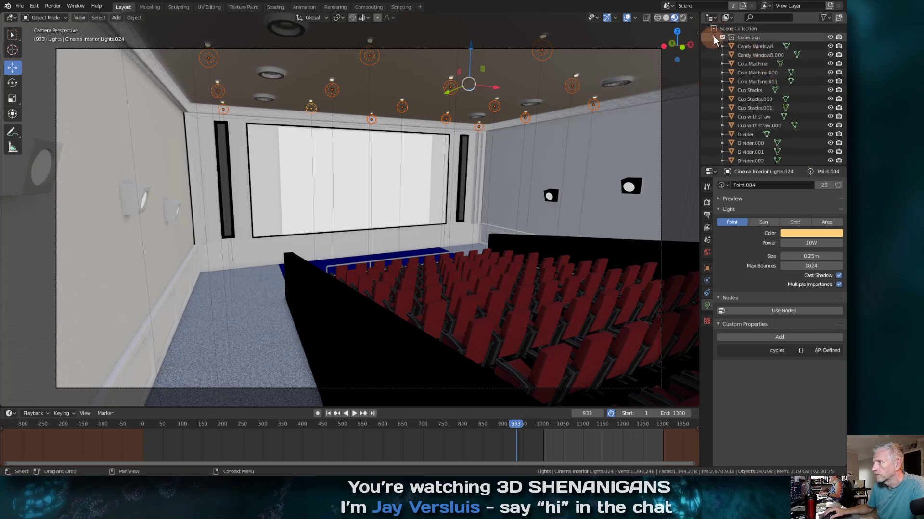
{"action": "scroll", "coordinate": [773, 83], "scroll_direction": "down", "scroll_amount": 10}
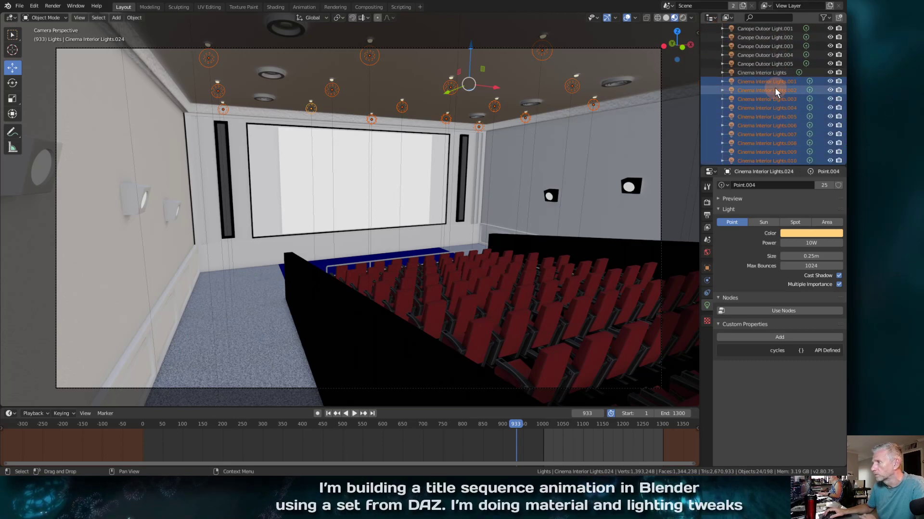
{"action": "scroll", "coordinate": [776, 82], "scroll_direction": "up", "scroll_amount": 3}
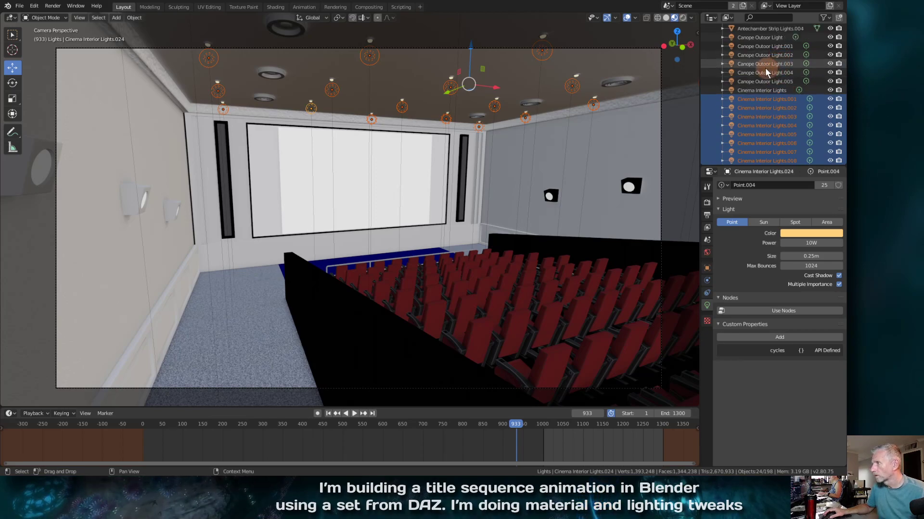
{"action": "key", "text": "b"}
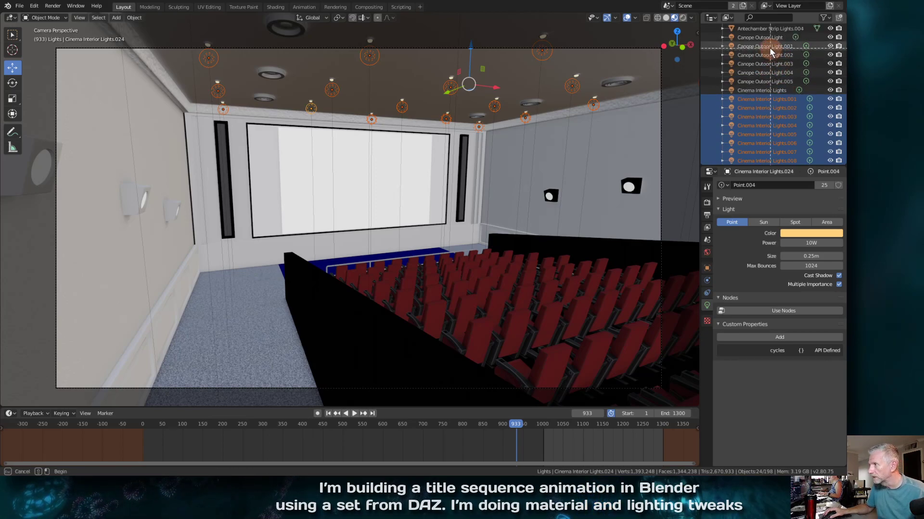
{"action": "left_click_drag", "start_coordinate": [767, 47], "coordinate": [789, 88]}
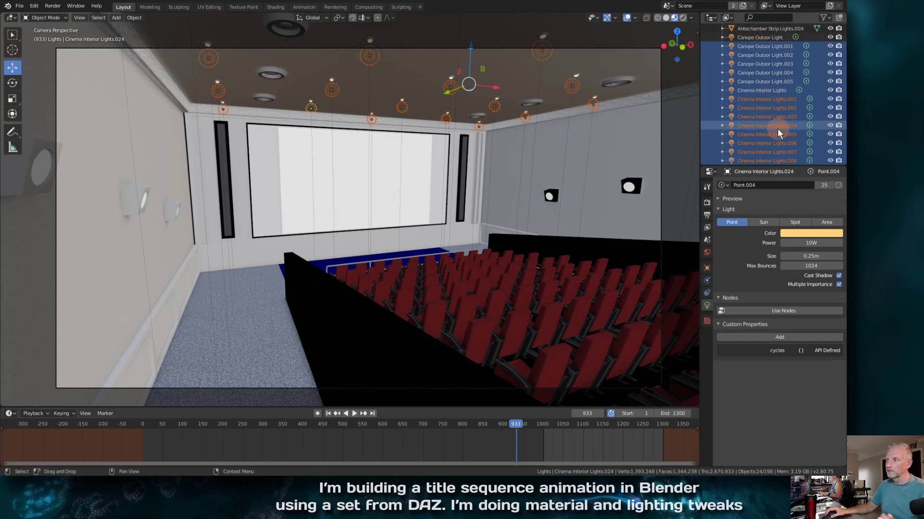
{"action": "left_click", "coordinate": [764, 39]}
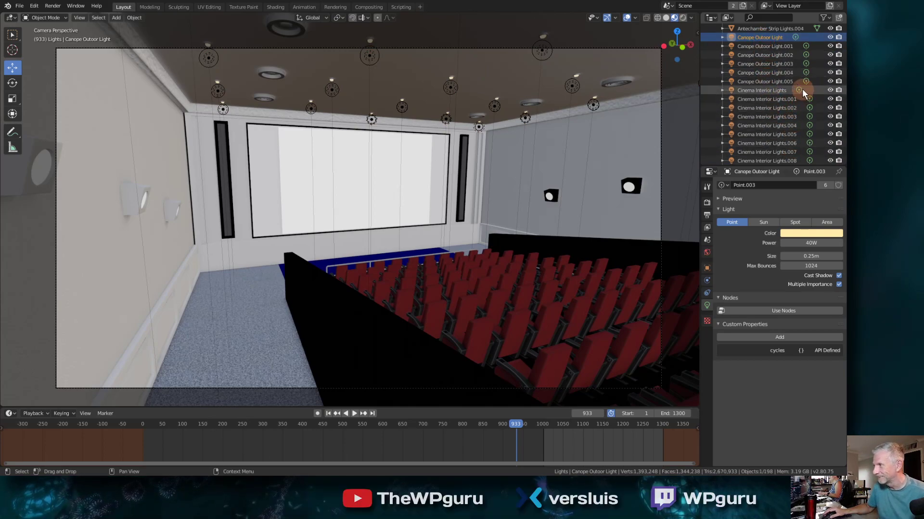
Step: Box-select all the Cinema Interior Lights entries in the outliner, through Cinema Interior Lights.024
{"action": "scroll", "coordinate": [778, 77], "scroll_direction": "down", "scroll_amount": 2}
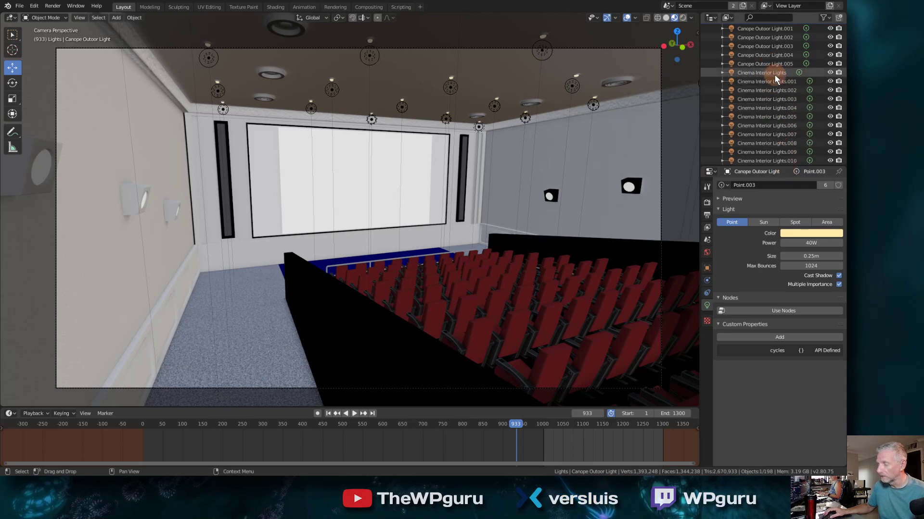
{"action": "key", "text": "b"}
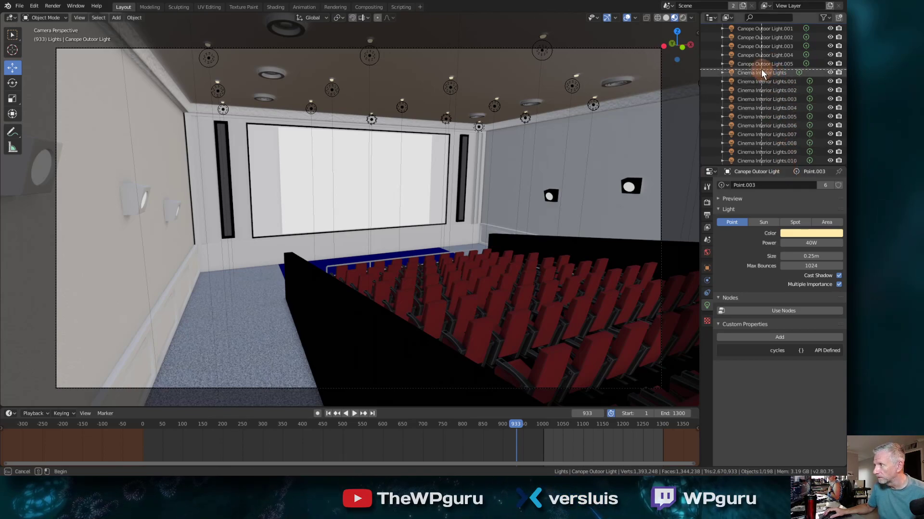
{"action": "left_click_drag", "start_coordinate": [761, 69], "coordinate": [798, 160]}
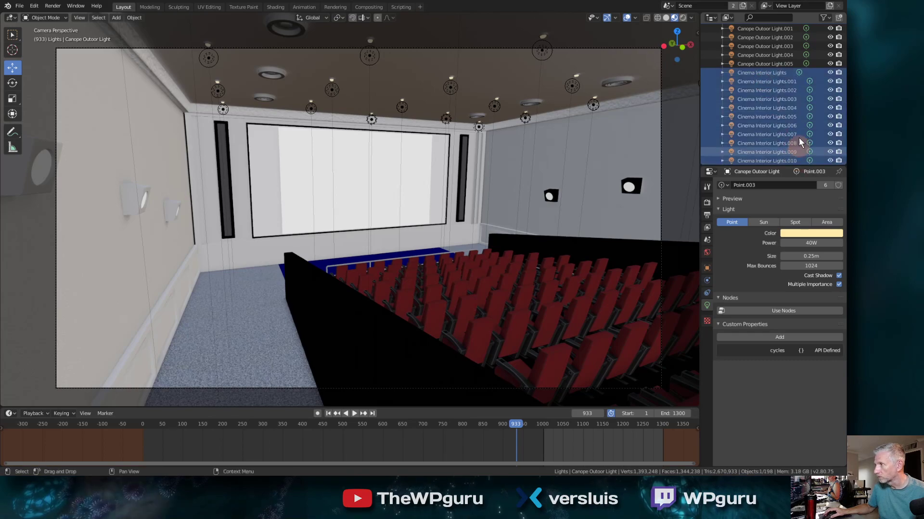
{"action": "scroll", "coordinate": [798, 130], "scroll_direction": "down", "scroll_amount": 5}
{"action": "scroll", "coordinate": [798, 123], "scroll_direction": "down", "scroll_amount": 1}
{"action": "key", "text": "b"}
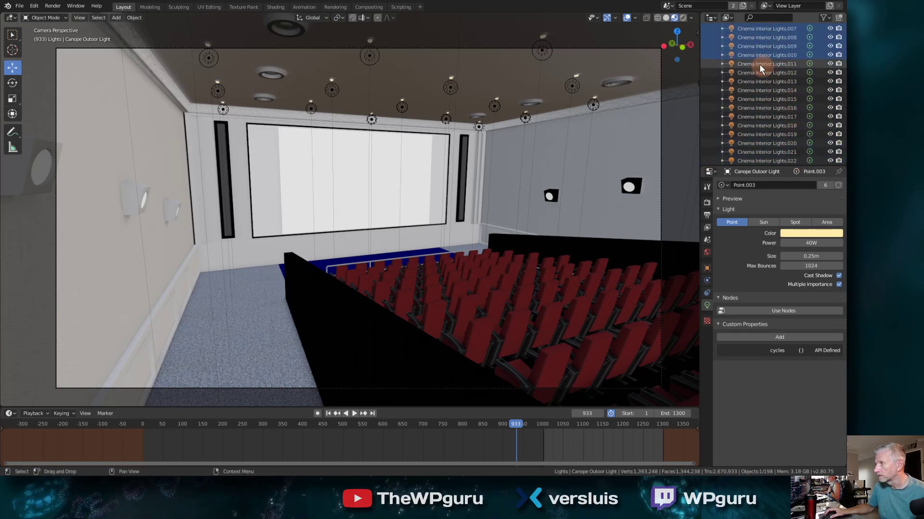
{"action": "left_click_drag", "start_coordinate": [758, 58], "coordinate": [799, 159]}
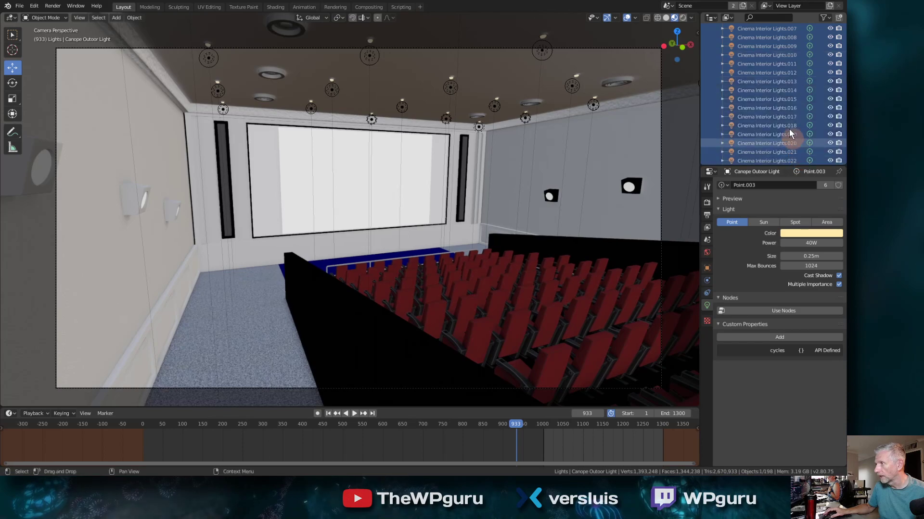
{"action": "scroll", "coordinate": [789, 128], "scroll_direction": "down", "scroll_amount": 5}
{"action": "key", "text": "b"}
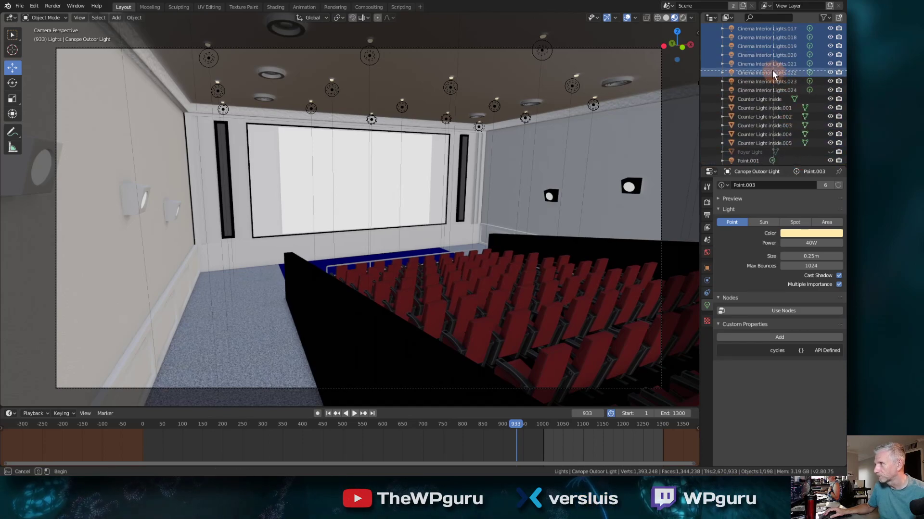
{"action": "left_click_drag", "start_coordinate": [772, 70], "coordinate": [779, 91]}
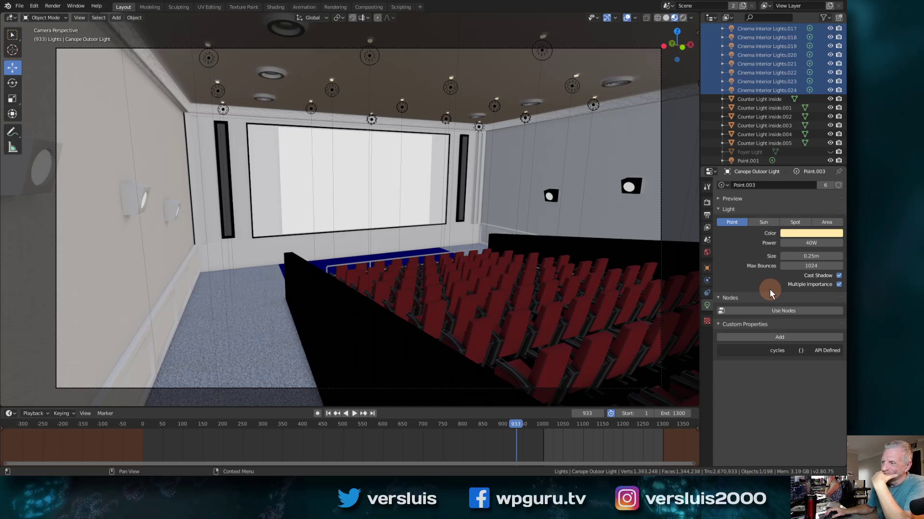
Step: Test-render frame 933, close the render result and wait for the unresponsive program to recover
{"action": "key", "text": "F12"}
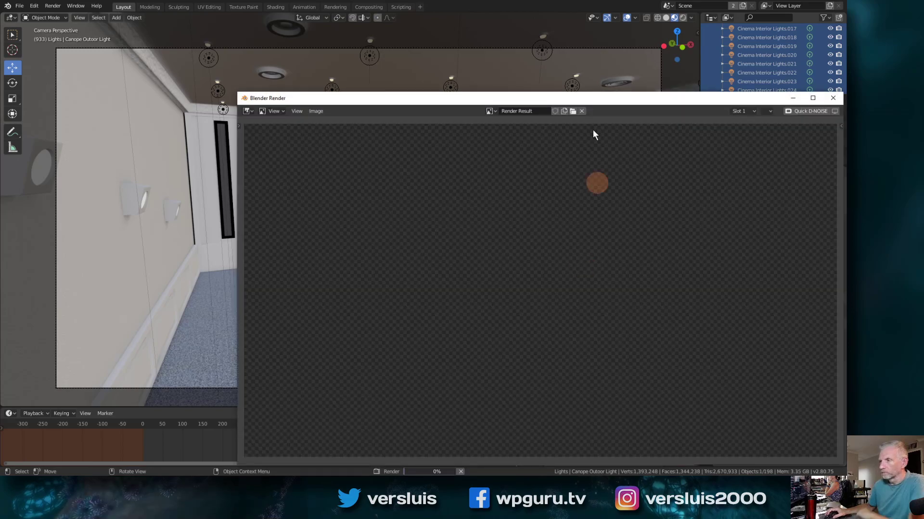
{"action": "left_click_drag", "start_coordinate": [598, 97], "coordinate": [391, 36]}
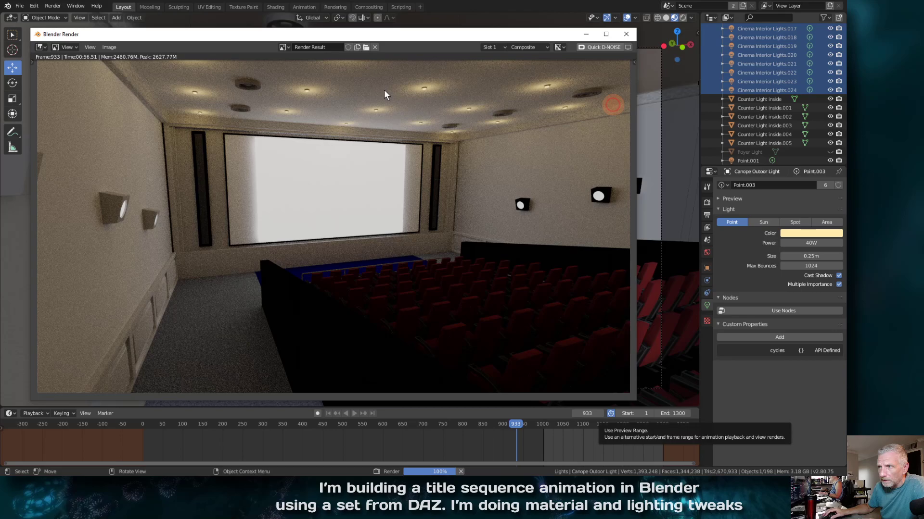
{"action": "left_click", "coordinate": [585, 283]}
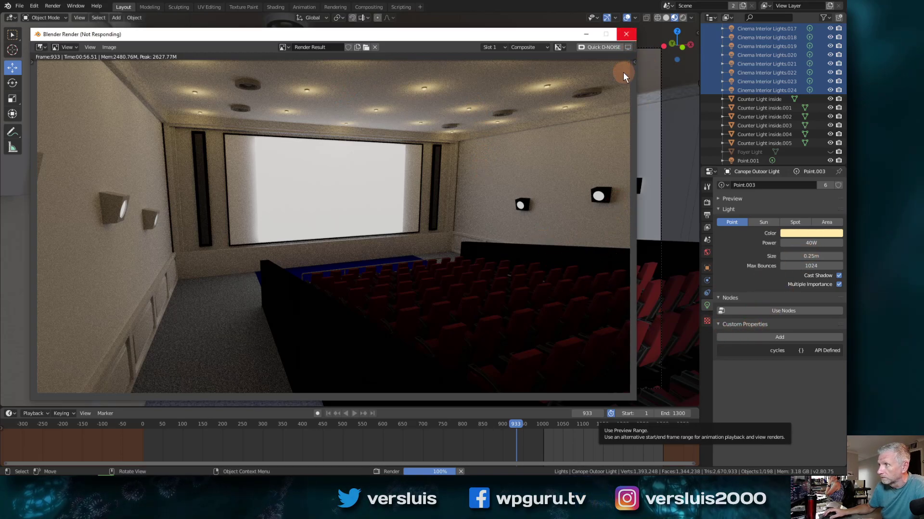
{"action": "left_click", "coordinate": [768, 270]}
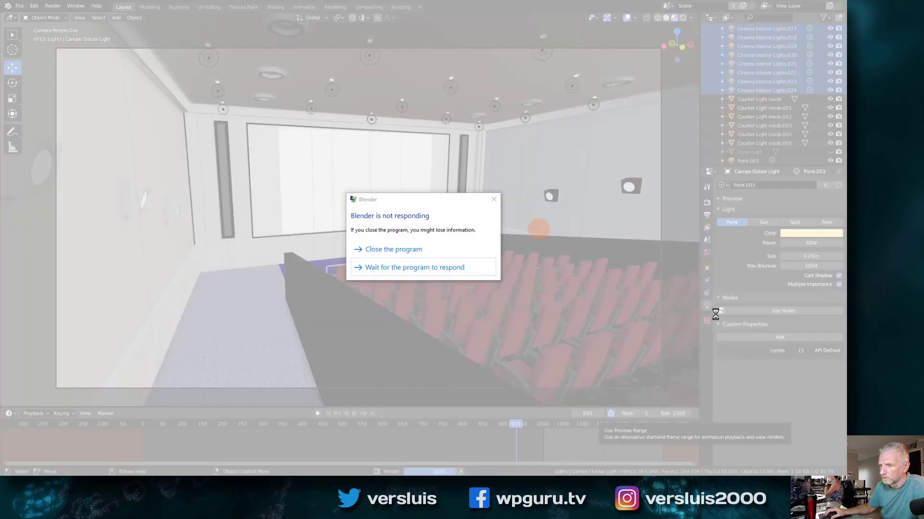
{"action": "left_click", "coordinate": [443, 267]}
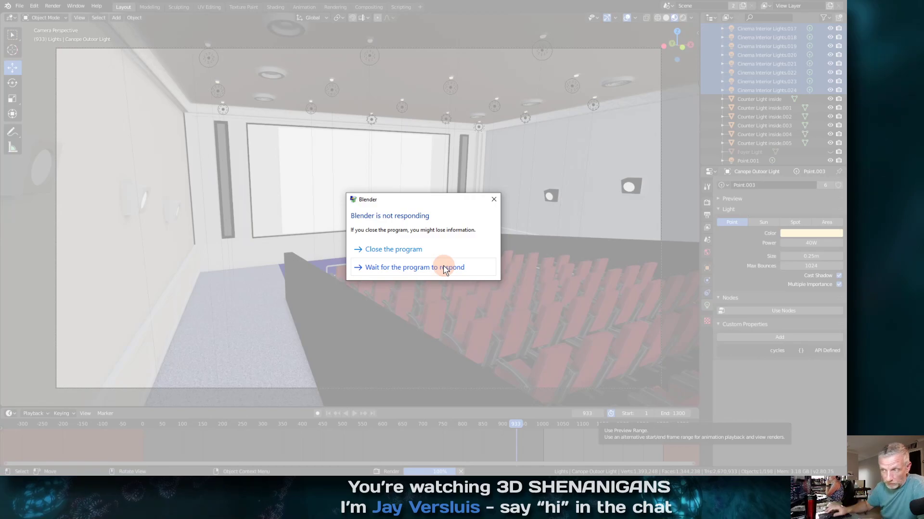
{"action": "left_click", "coordinate": [443, 267]}
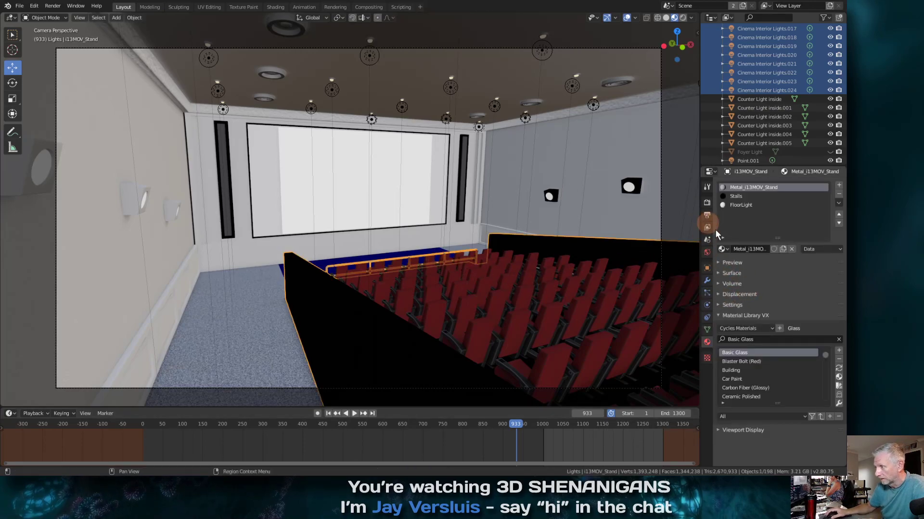
Step: Review the scene's output and view layer denoising settings, collapsing the D-NOISE: AI Denoiser options
{"action": "left_click", "coordinate": [707, 202]}
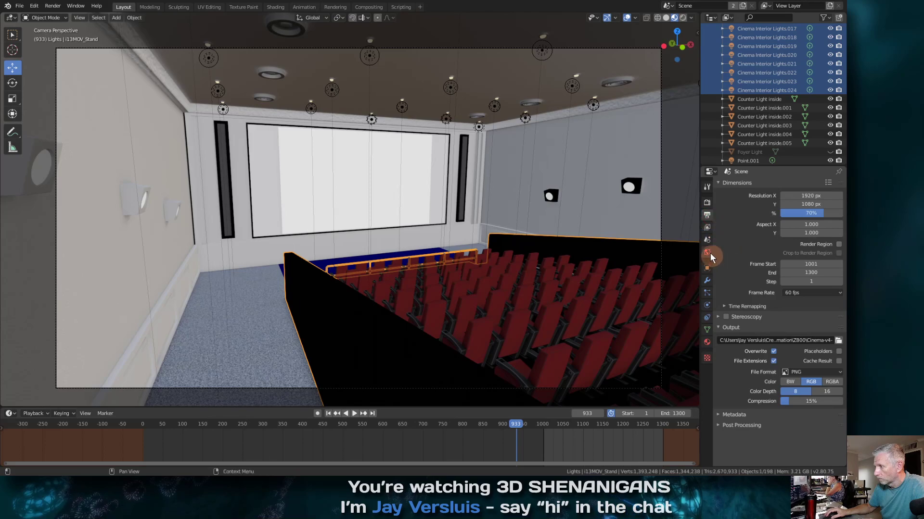
{"action": "left_click", "coordinate": [707, 227]}
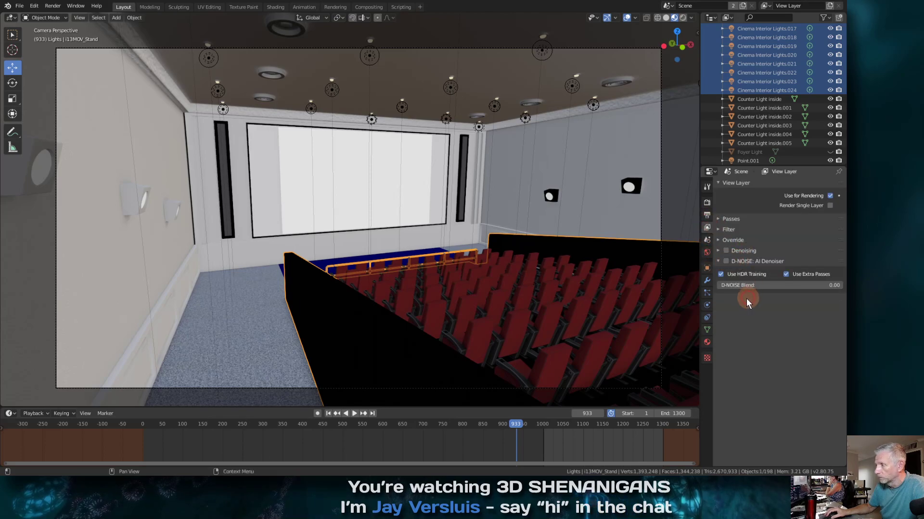
{"action": "left_click", "coordinate": [718, 262]}
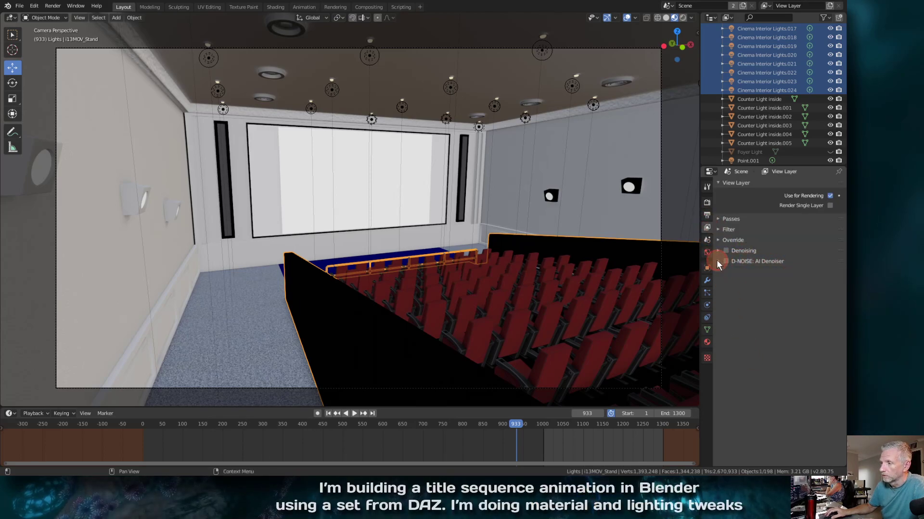
{"action": "left_click", "coordinate": [747, 361]}
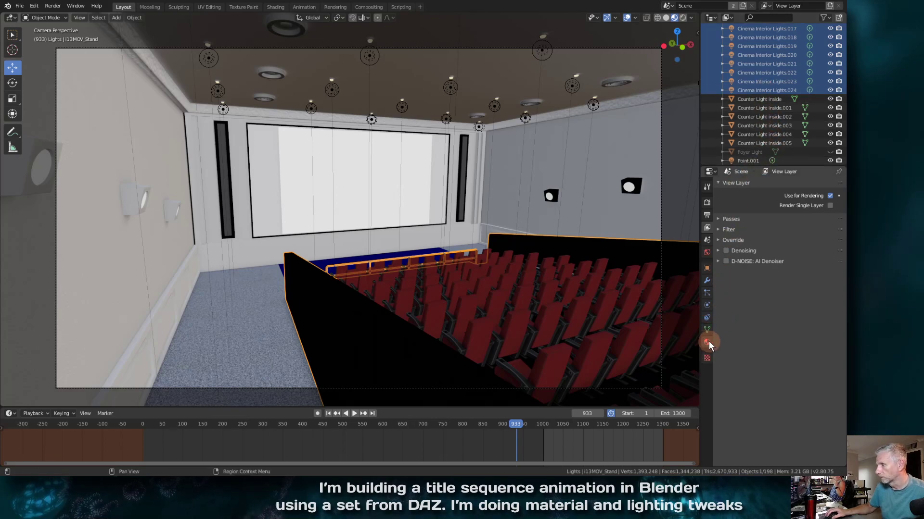
Step: Select Cinema Interior Lights.023, frame it in the viewport and view the whole theater building from outside
{"action": "left_click", "coordinate": [754, 81]}
{"action": "left_click", "coordinate": [708, 304]}
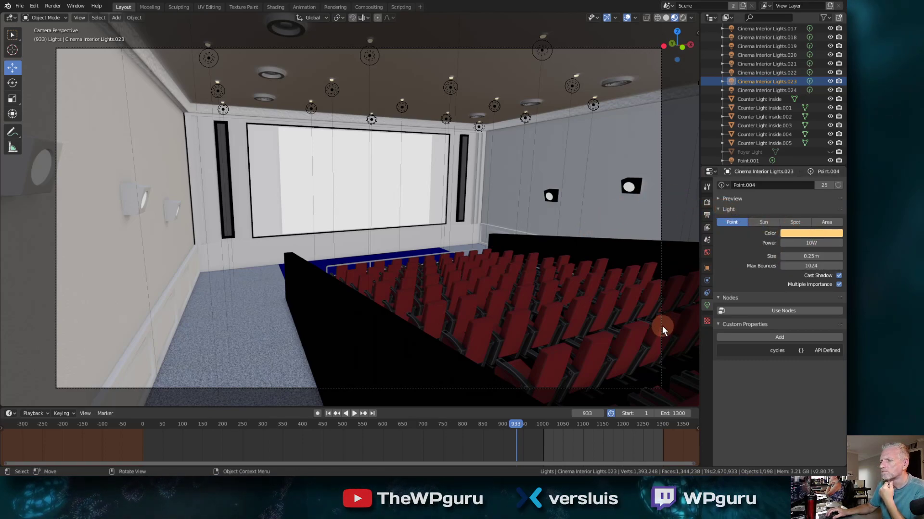
{"action": "middle_click_drag", "start_coordinate": [474, 307], "coordinate": [375, 237]}
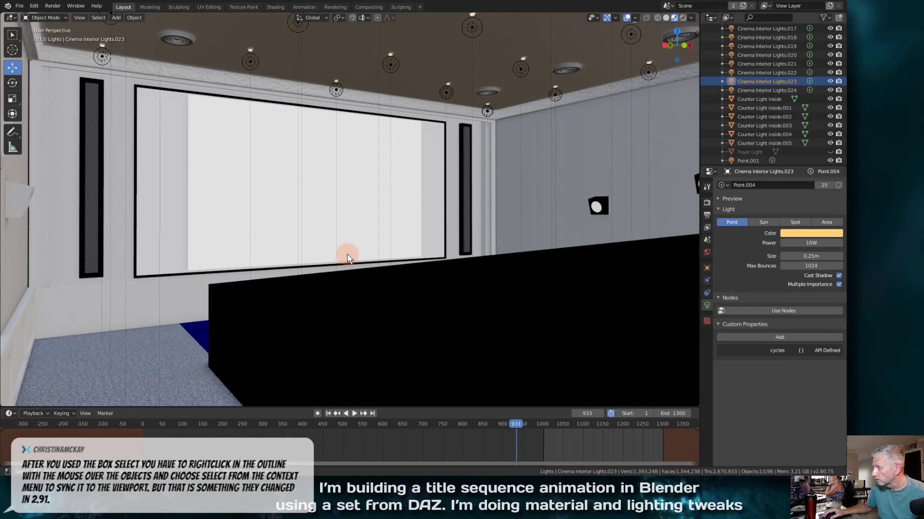
{"action": "middle_click_drag", "start_coordinate": [348, 258], "coordinate": [339, 260]}
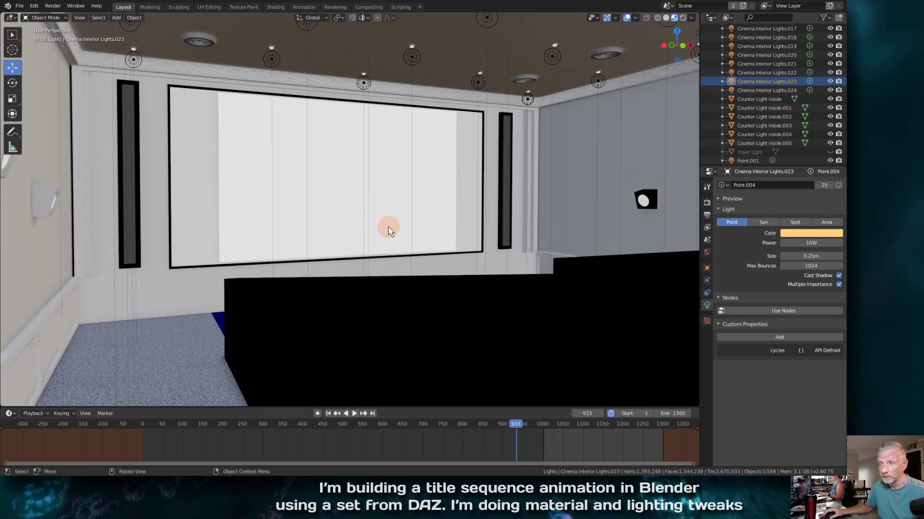
{"action": "mouse_move", "coordinate": [389, 230]}
{"action": "middle_mouse_down"}
{"action": "mouse_move", "coordinate": [406, 241]}
{"action": "mouse_move", "coordinate": [395, 243]}
{"action": "mouse_move", "coordinate": [474, 250]}
{"action": "mouse_move", "coordinate": [380, 235]}
{"action": "middle_mouse_up"}
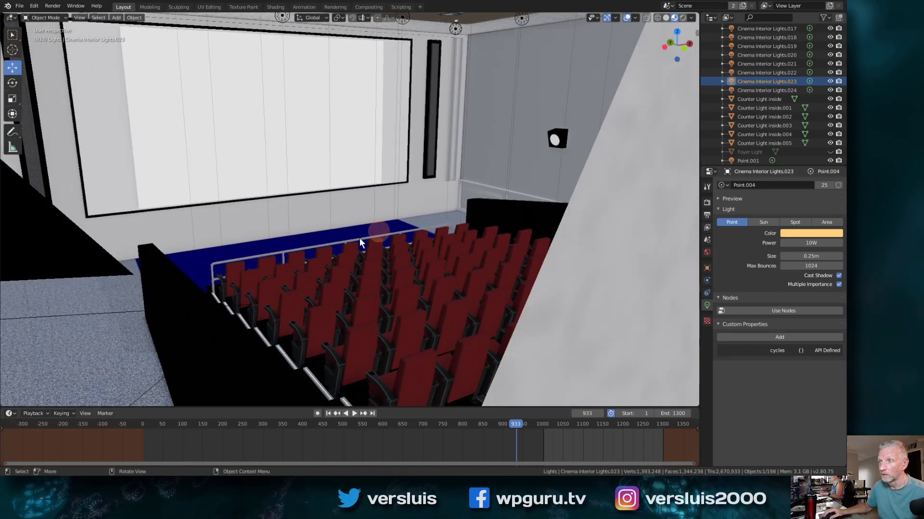
{"action": "key", "text": "KP_Decimal"}
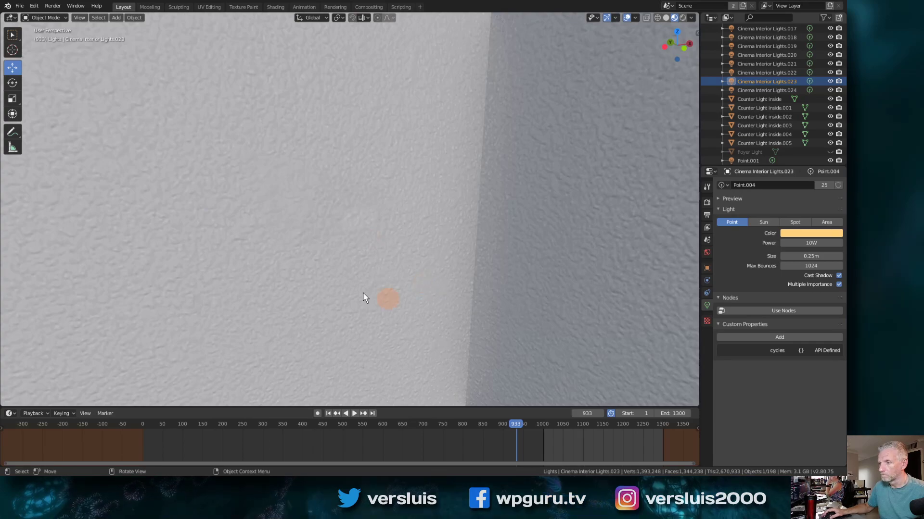
{"action": "middle_click_drag", "start_coordinate": [363, 292], "coordinate": [353, 285]}
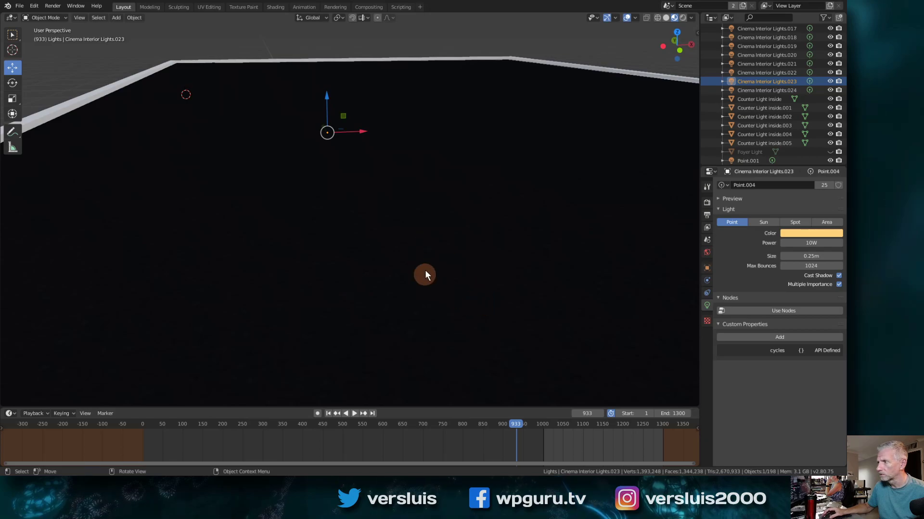
{"action": "scroll", "coordinate": [474, 283], "scroll_direction": "down", "scroll_amount": 10}
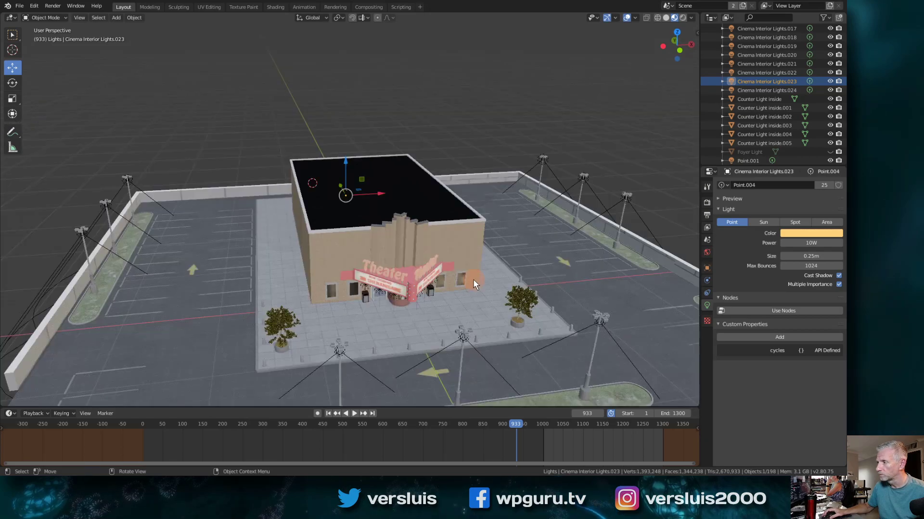
Step: Leave the cinema scene, go to the Windows desktop and launch the Blender Release build
{"action": "left_click", "coordinate": [19, 5]}
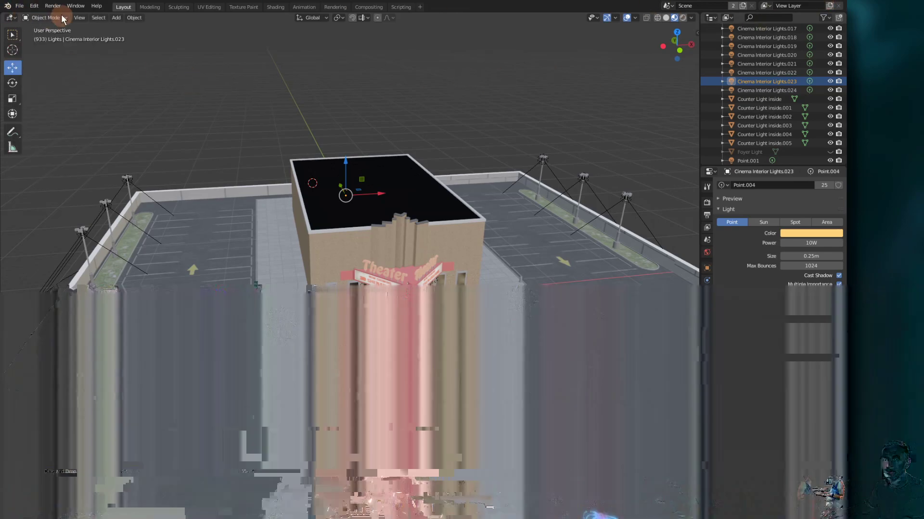
{"action": "key", "text": "super+d"}
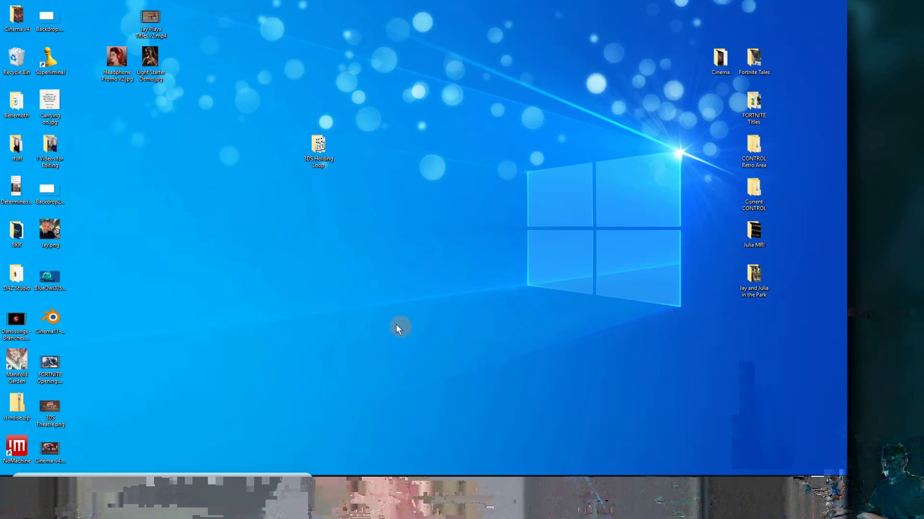
{"action": "mouse_move", "coordinate": [87, 463]}
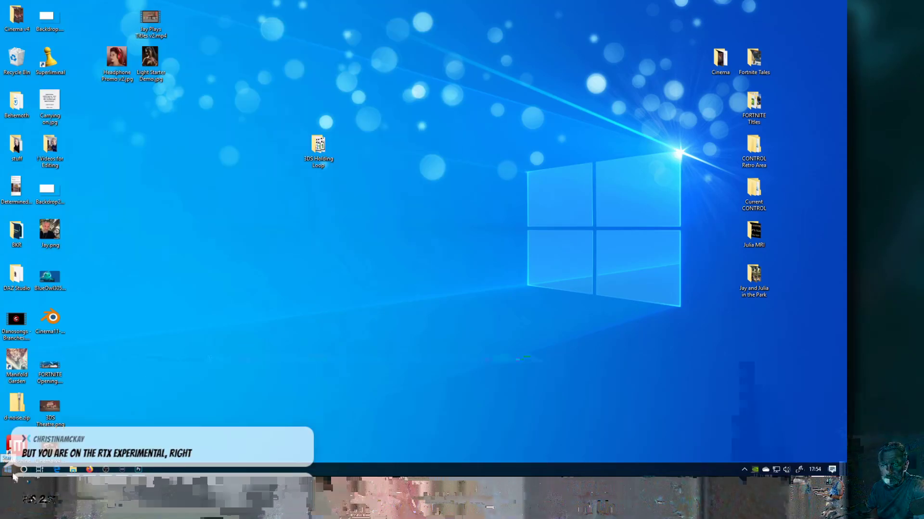
{"action": "left_click", "coordinate": [15, 476]}
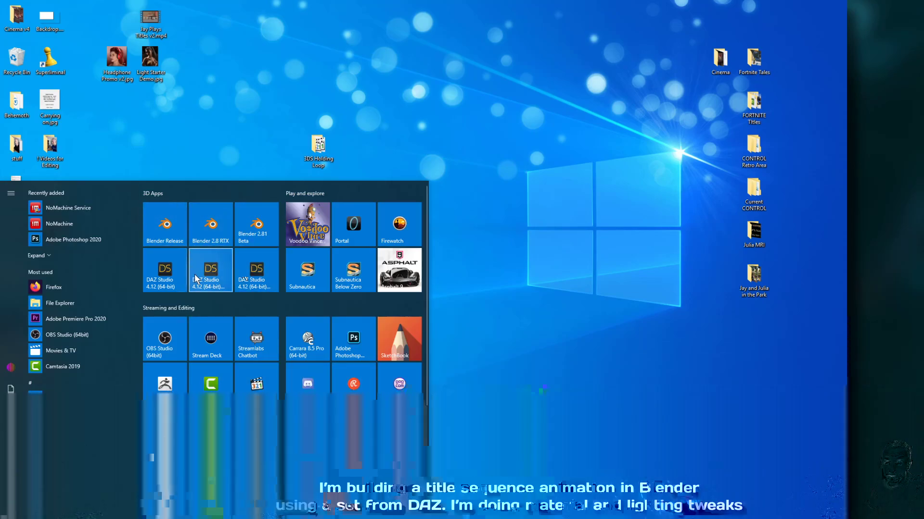
{"action": "left_click", "coordinate": [169, 225]}
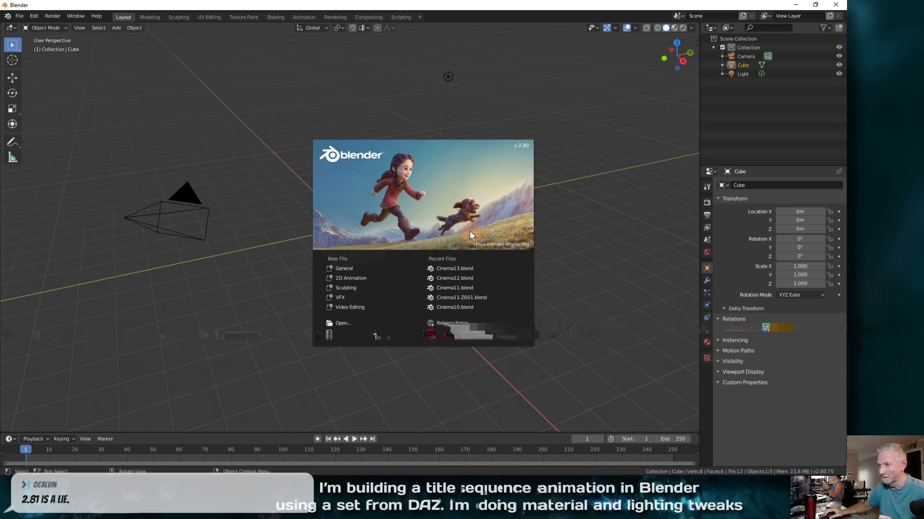
Step: Open the recent file Cinema13.blend and switch the window to full screen
{"action": "left_click", "coordinate": [460, 268]}
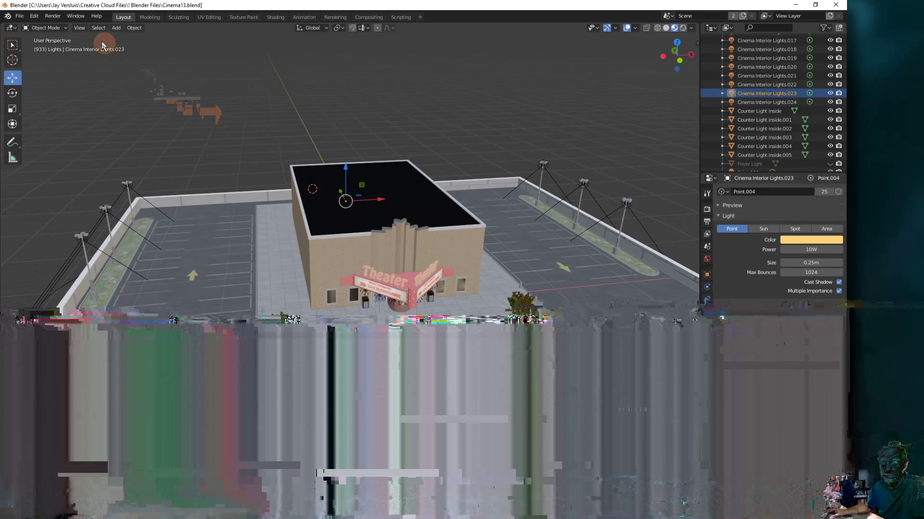
{"action": "left_click", "coordinate": [76, 15]}
{"action": "left_click", "coordinate": [99, 46]}
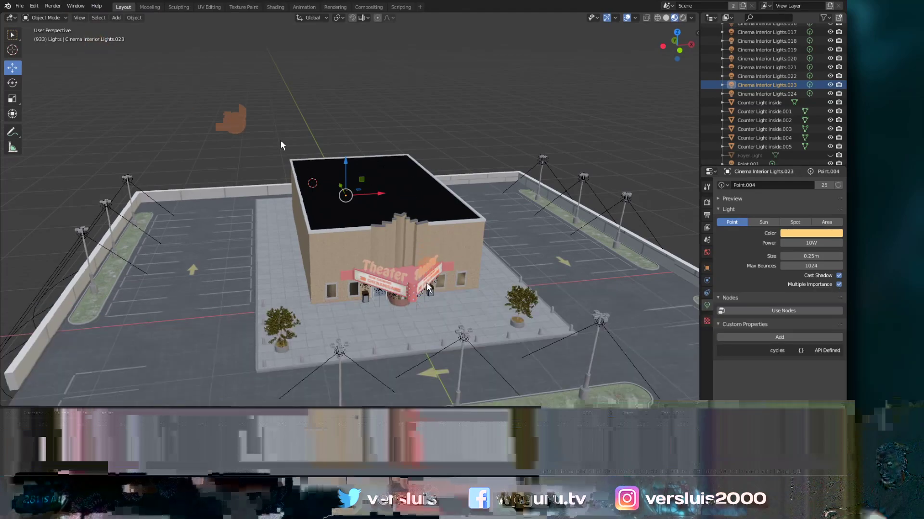
Step: Go to frame 929 in camera view and set the power of Cinema Interior Lights.023 to 6 W
{"action": "mouse_move", "coordinate": [515, 425]}
{"action": "left_mouse_down"}
{"action": "mouse_move", "coordinate": [448, 426]}
{"action": "mouse_move", "coordinate": [514, 428]}
{"action": "left_mouse_up"}
{"action": "key", "text": "KP_0"}
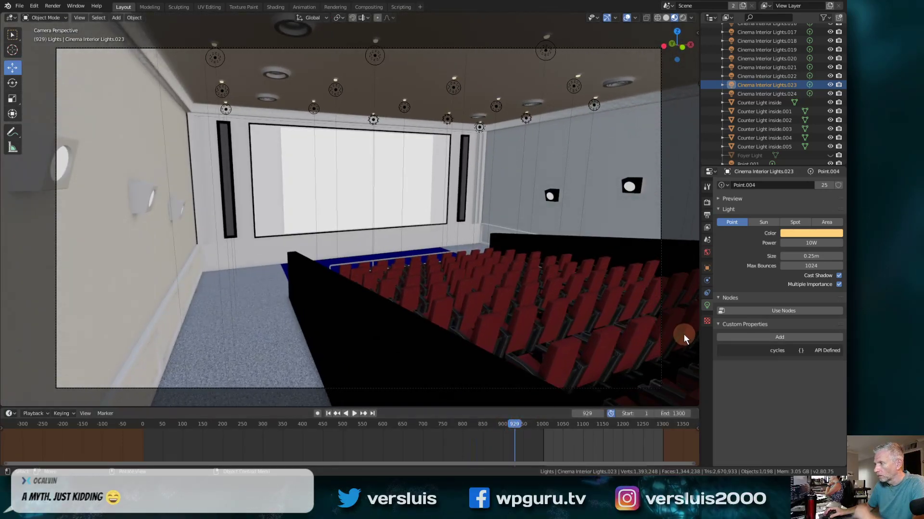
{"action": "left_click", "coordinate": [807, 243]}
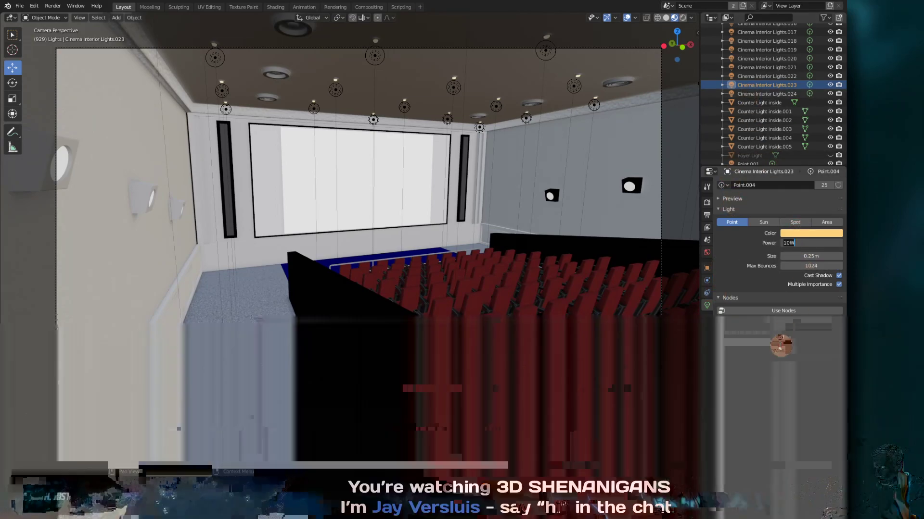
{"action": "type", "text": "6"}
{"action": "key", "text": "Return"}
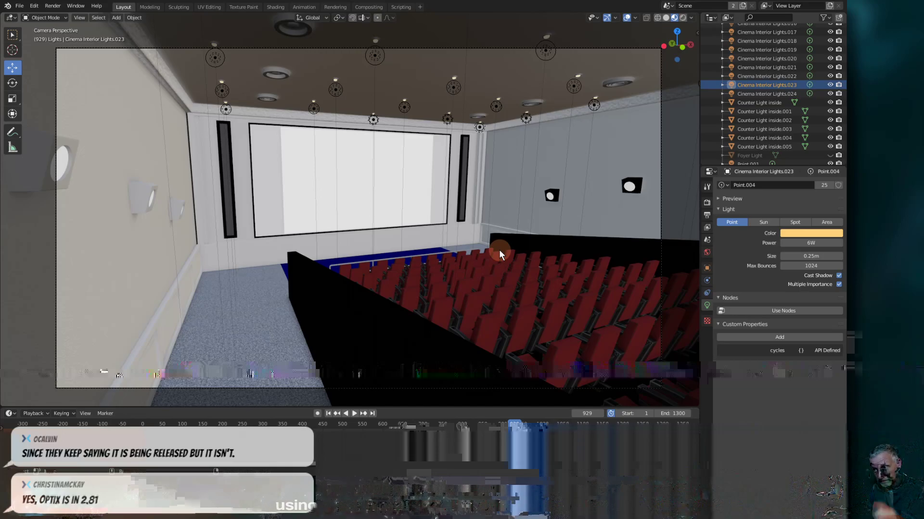
Step: Switch the main Collection off and back on to check what blocks the view, and expand its object list
{"action": "middle_click_drag", "start_coordinate": [498, 257], "coordinate": [513, 291]}
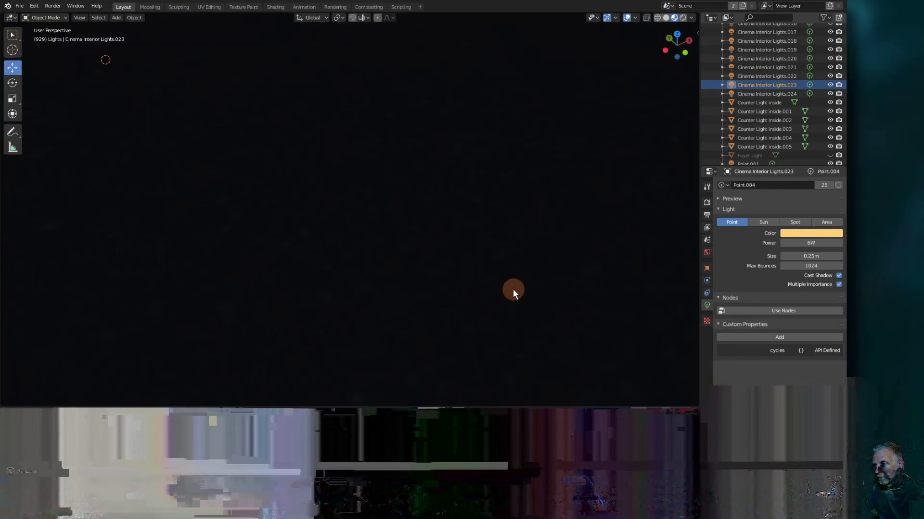
{"action": "left_click", "coordinate": [414, 211]}
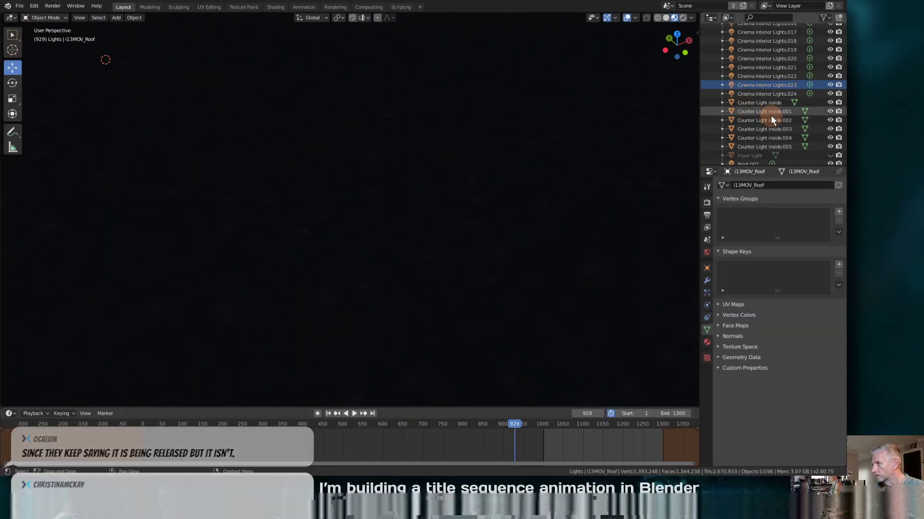
{"action": "scroll", "coordinate": [773, 119], "scroll_direction": "up", "scroll_amount": 10}
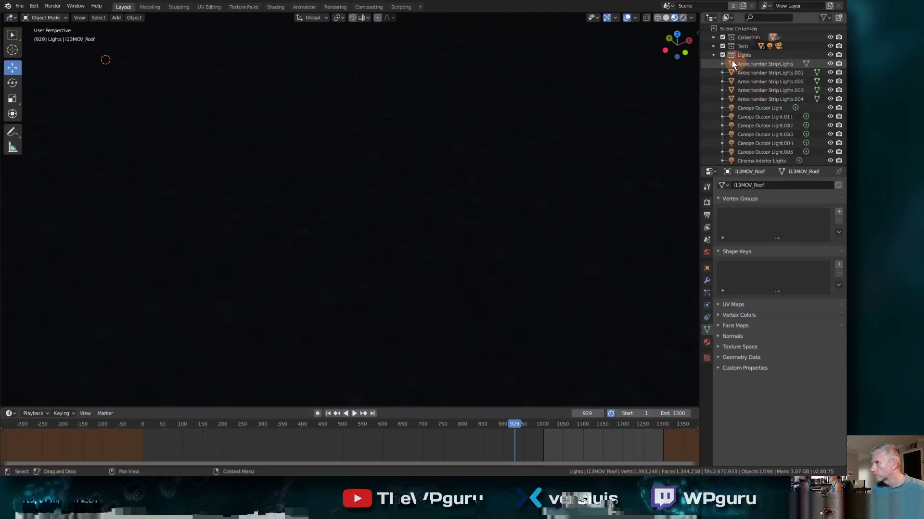
{"action": "left_click", "coordinate": [722, 37]}
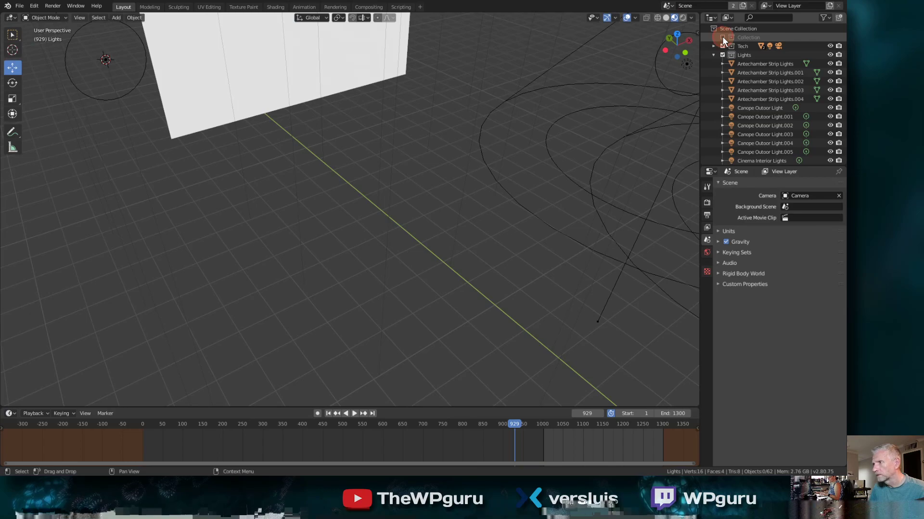
{"action": "left_click", "coordinate": [722, 37]}
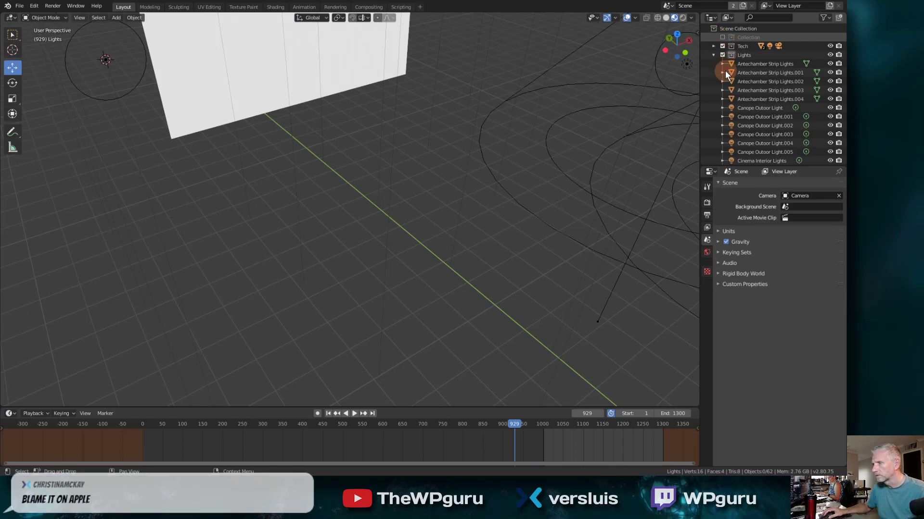
{"action": "left_click", "coordinate": [723, 73]}
{"action": "left_click", "coordinate": [713, 37]}
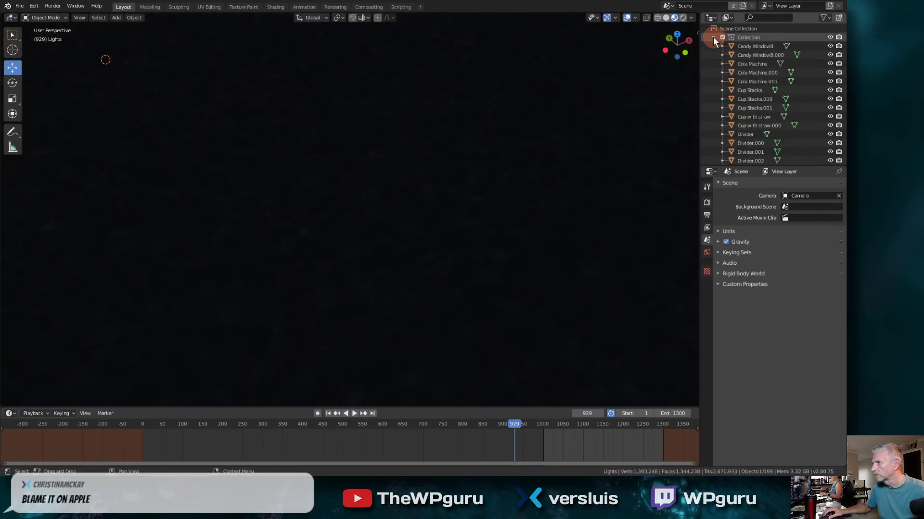
Step: Select the roof covering the auditorium and hide i13MOV_Roof in the viewport
{"action": "left_click", "coordinate": [581, 161]}
{"action": "scroll", "coordinate": [799, 107], "scroll_direction": "down", "scroll_amount": 6}
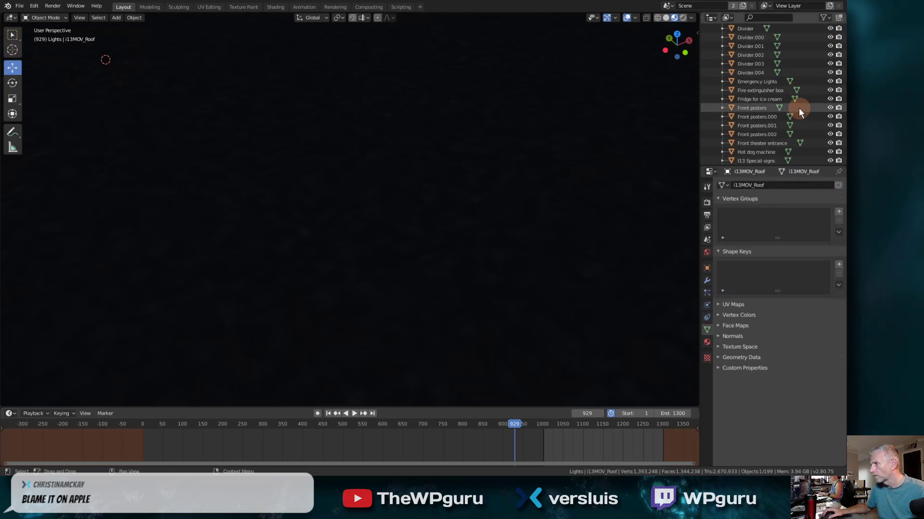
{"action": "scroll", "coordinate": [799, 108], "scroll_direction": "down", "scroll_amount": 10}
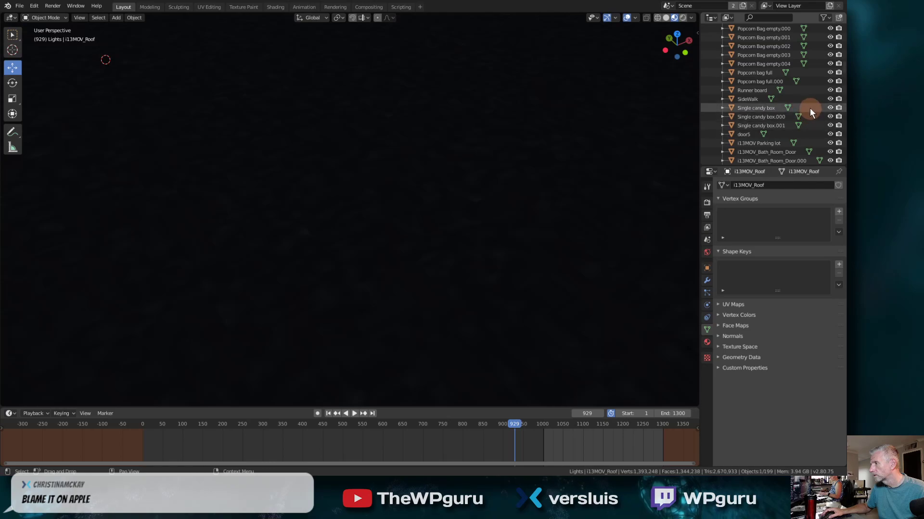
{"action": "scroll", "coordinate": [810, 104], "scroll_direction": "down", "scroll_amount": 5}
{"action": "scroll", "coordinate": [809, 95], "scroll_direction": "down", "scroll_amount": 8}
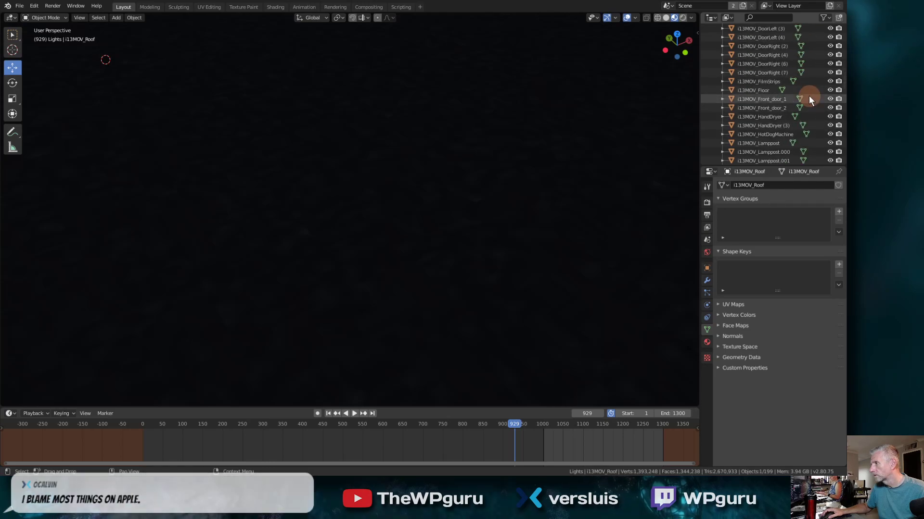
{"action": "scroll", "coordinate": [808, 101], "scroll_direction": "down", "scroll_amount": 9}
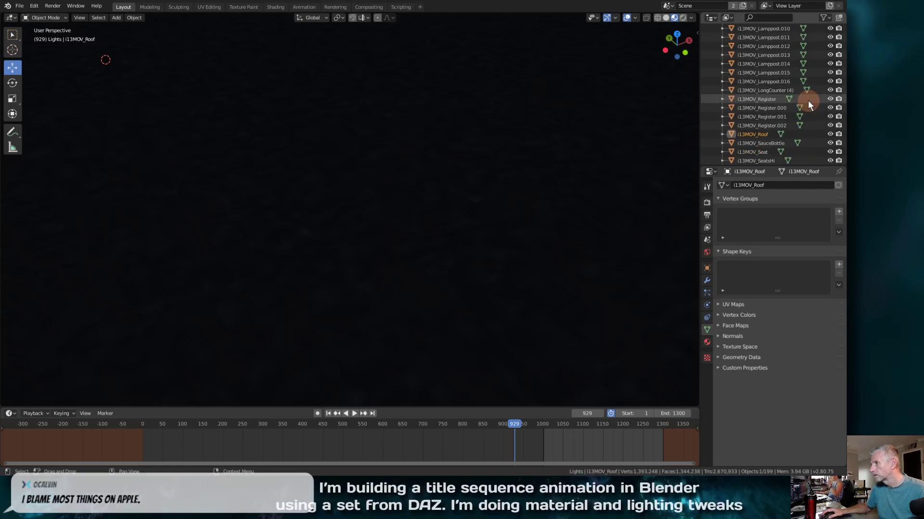
{"action": "left_click", "coordinate": [830, 117]}
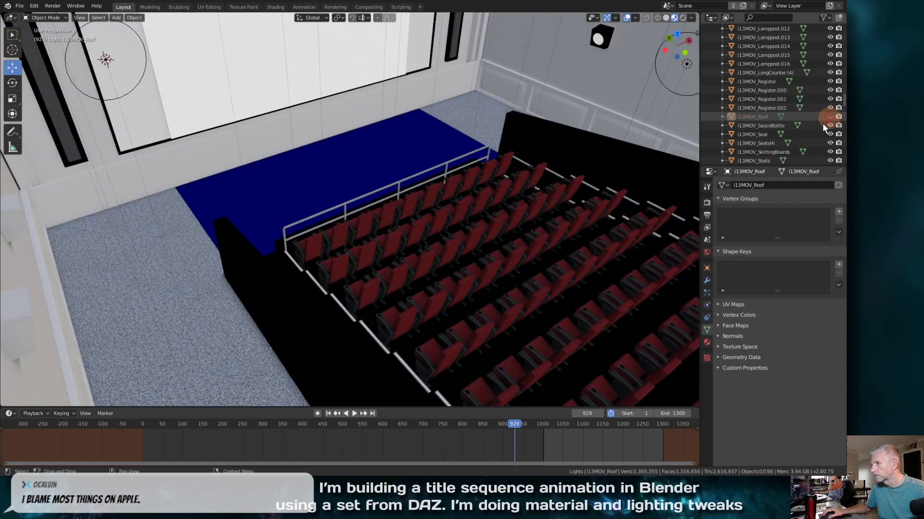
Step: Select the cinema seats object i13MOV_Seat, enter Edit Mode and deselect all of its geometry
{"action": "middle_click_drag", "start_coordinate": [468, 247], "coordinate": [368, 186]}
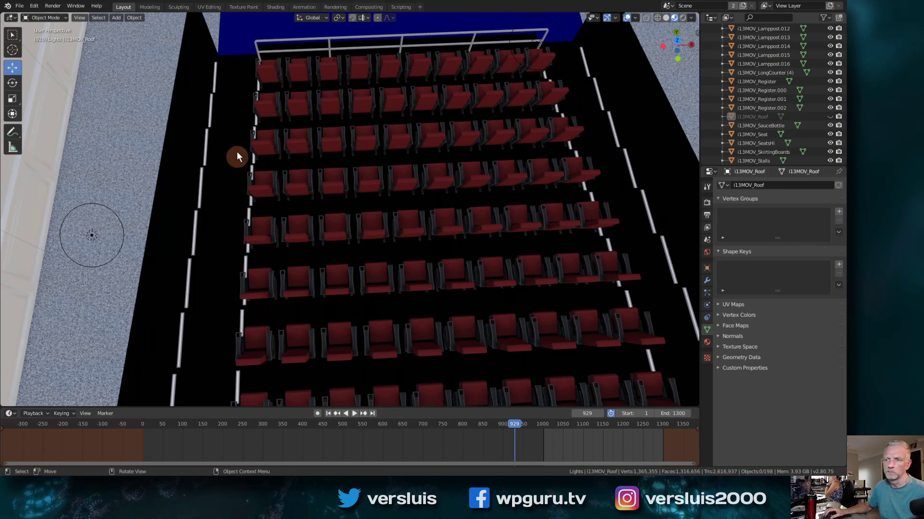
{"action": "middle_click_drag", "start_coordinate": [379, 268], "coordinate": [570, 180]}
{"action": "middle_click_drag", "start_coordinate": [458, 237], "coordinate": [399, 193]}
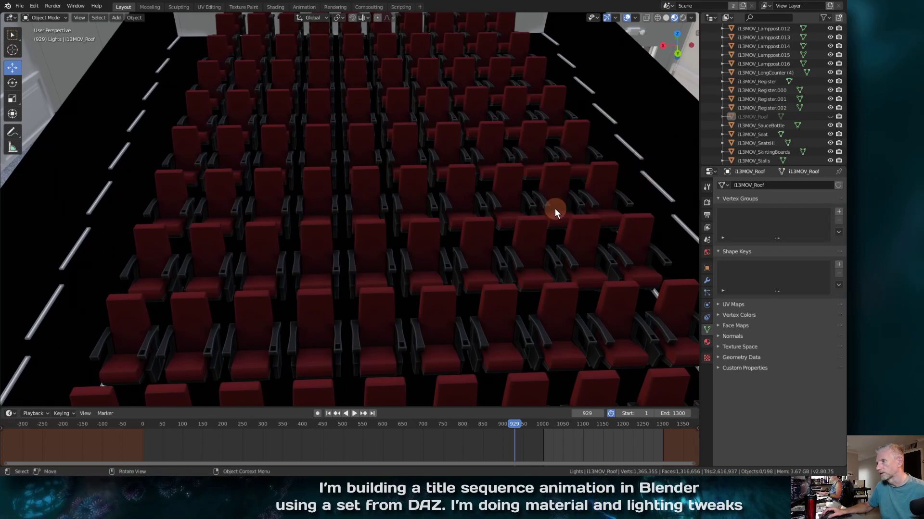
{"action": "middle_click_drag", "start_coordinate": [288, 163], "coordinate": [323, 160]}
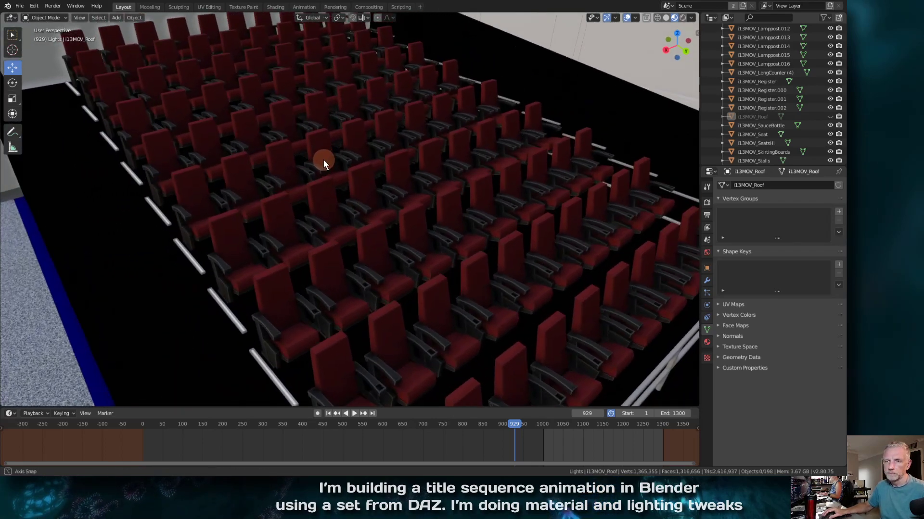
{"action": "left_click", "coordinate": [238, 240]}
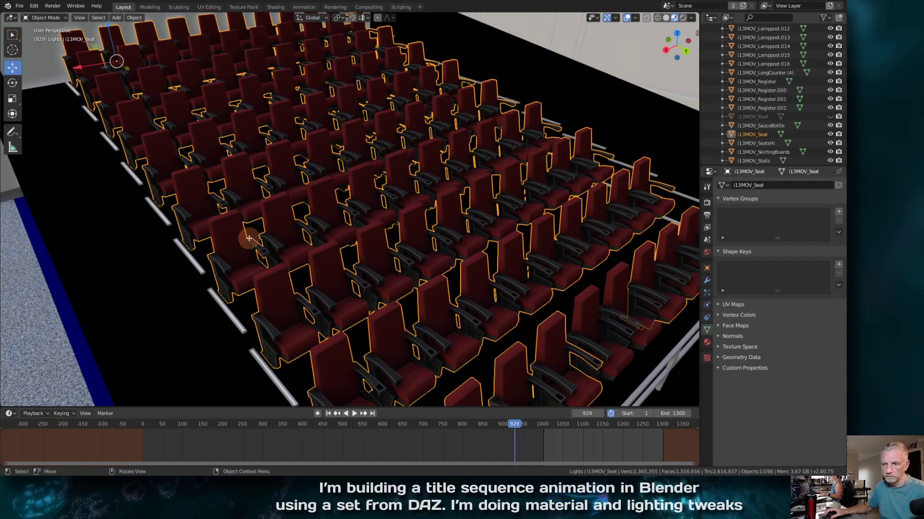
{"action": "key", "text": "Tab"}
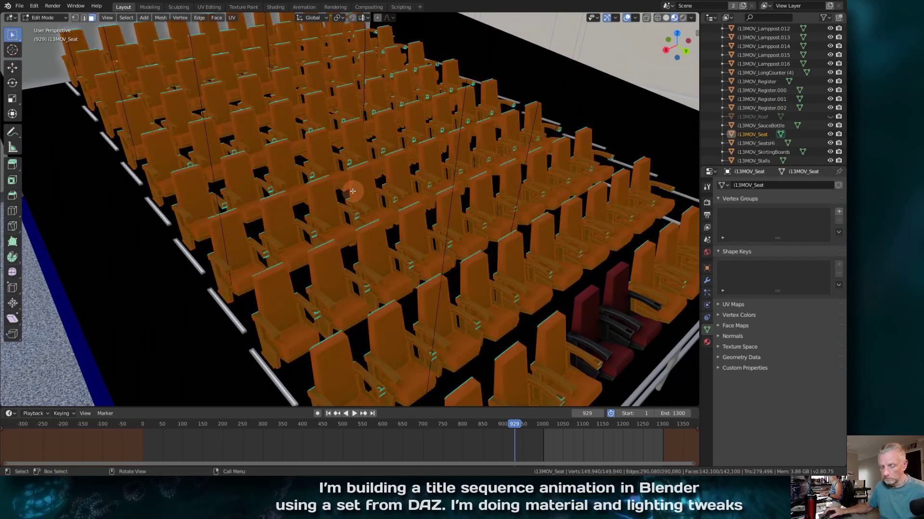
{"action": "key", "text": "alt+a"}
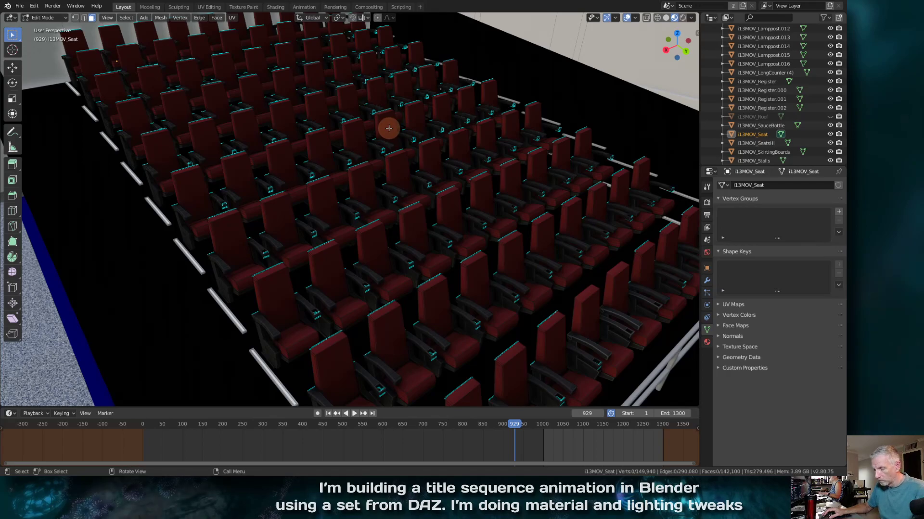
Step: Select the linked geometry of two neighbouring middle seat backs, snap the 3D cursor to them and return to Object Mode
{"action": "key", "text": "l"}
{"action": "middle_click_drag", "start_coordinate": [393, 135], "coordinate": [352, 140]}
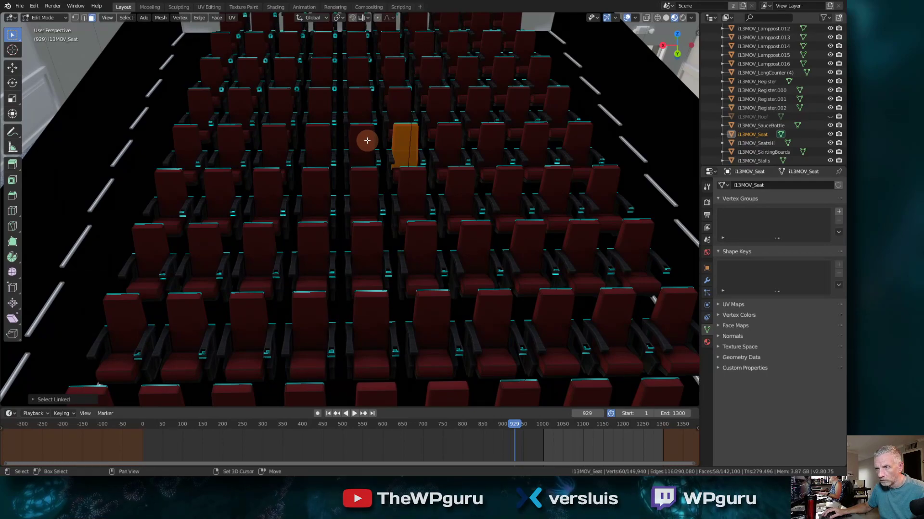
{"action": "key", "text": "l"}
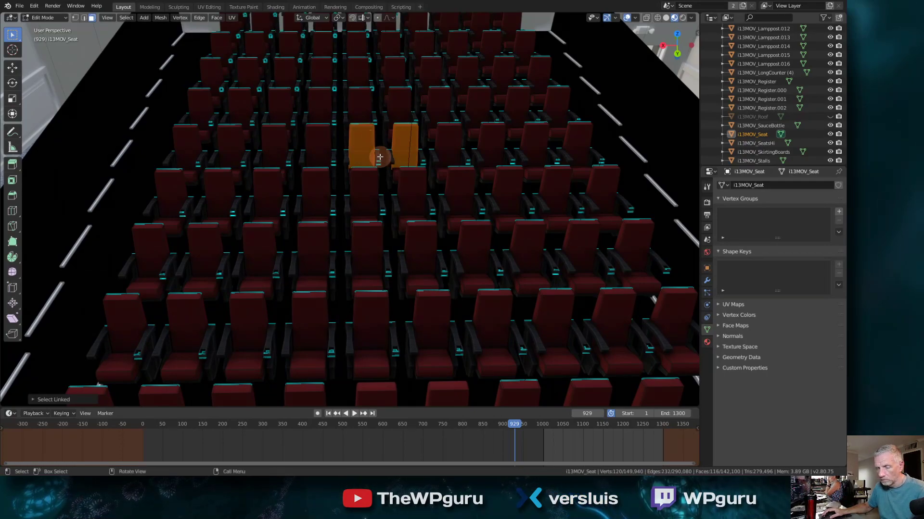
{"action": "key", "text": "shift+s"}
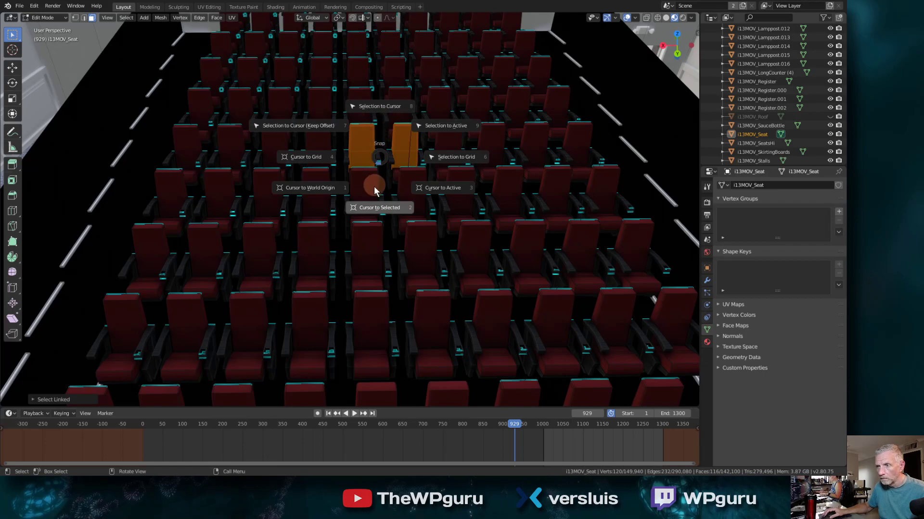
{"action": "left_click", "coordinate": [379, 208]}
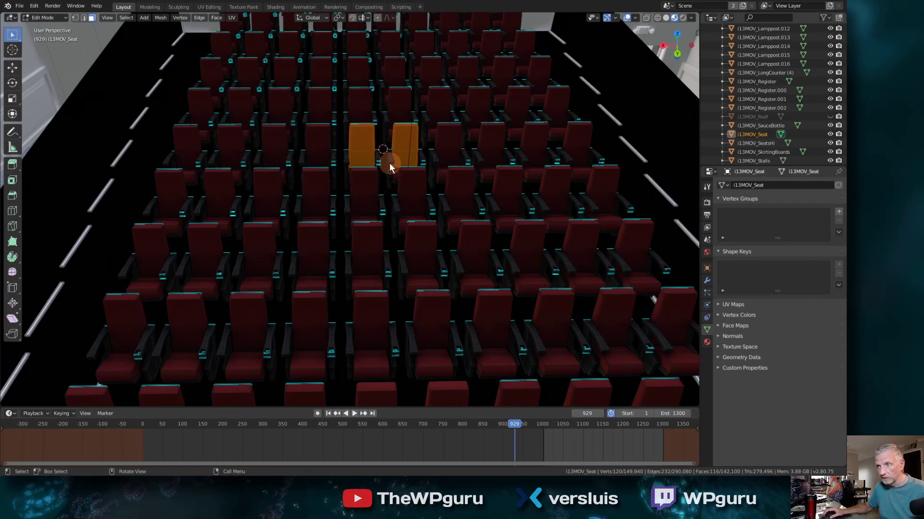
{"action": "key", "text": "Tab"}
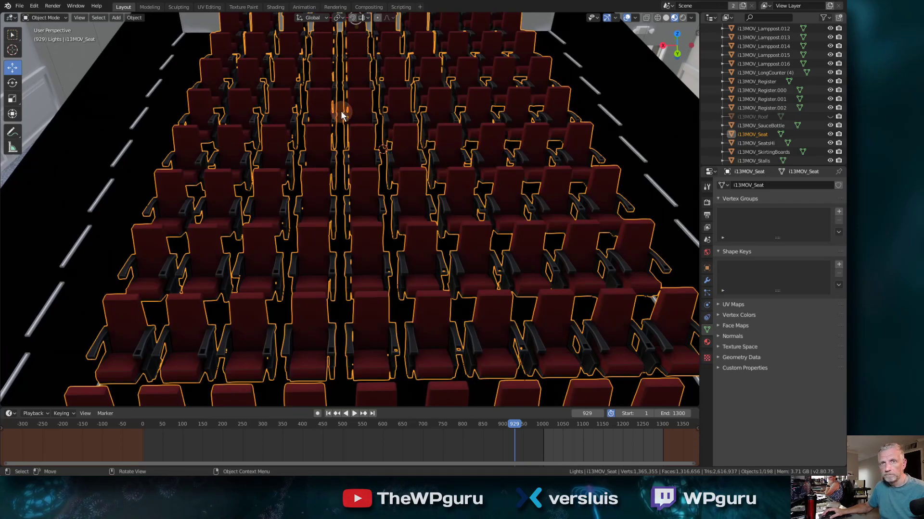
Step: Make Lights the active collection and add a point light at the 3D cursor between the seats
{"action": "scroll", "coordinate": [766, 105], "scroll_direction": "up", "scroll_amount": 10}
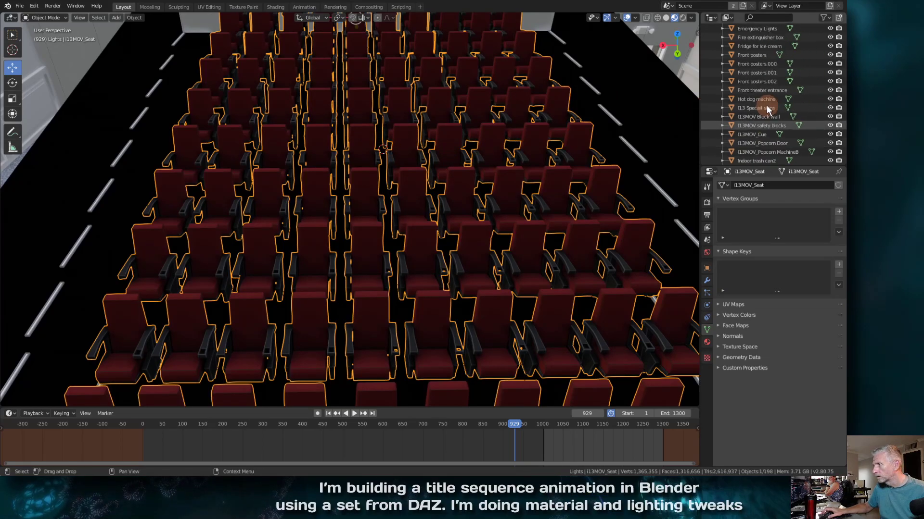
{"action": "scroll", "coordinate": [766, 105], "scroll_direction": "up", "scroll_amount": 8}
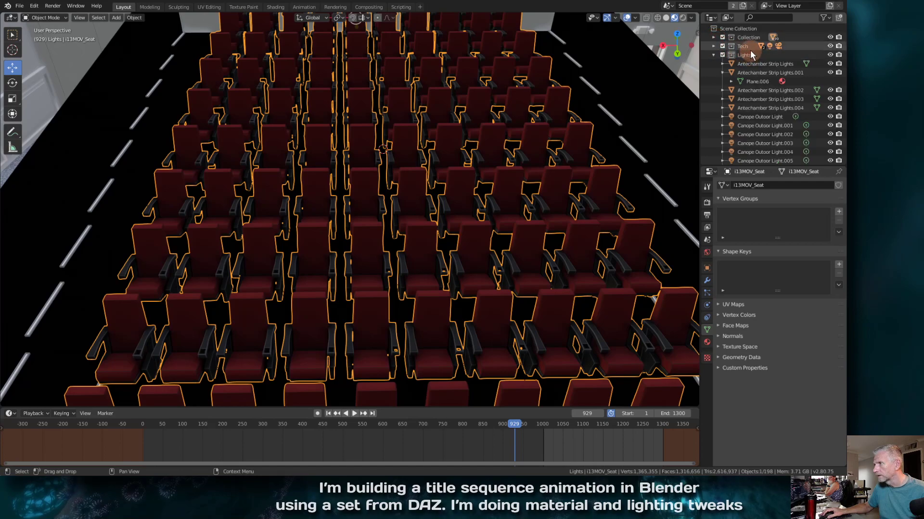
{"action": "left_click", "coordinate": [749, 56]}
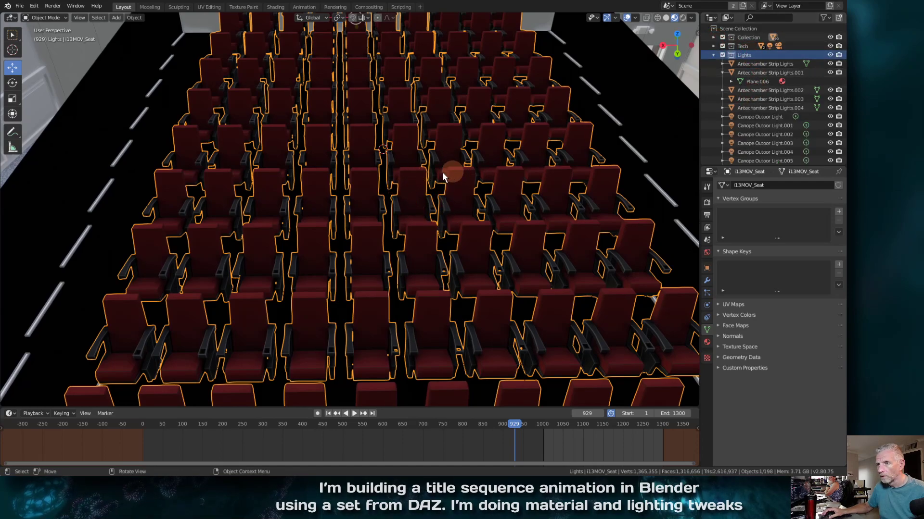
{"action": "key", "text": "shift+a"}
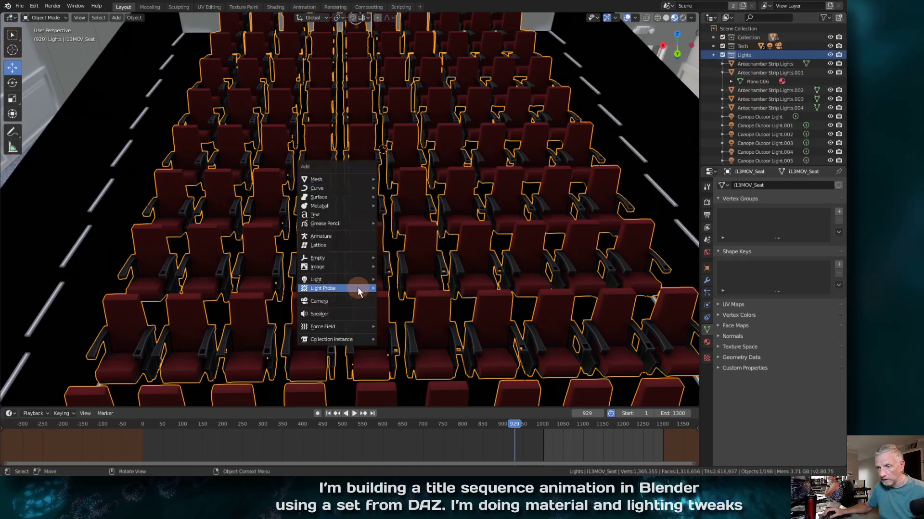
{"action": "mouse_move", "coordinate": [357, 288]}
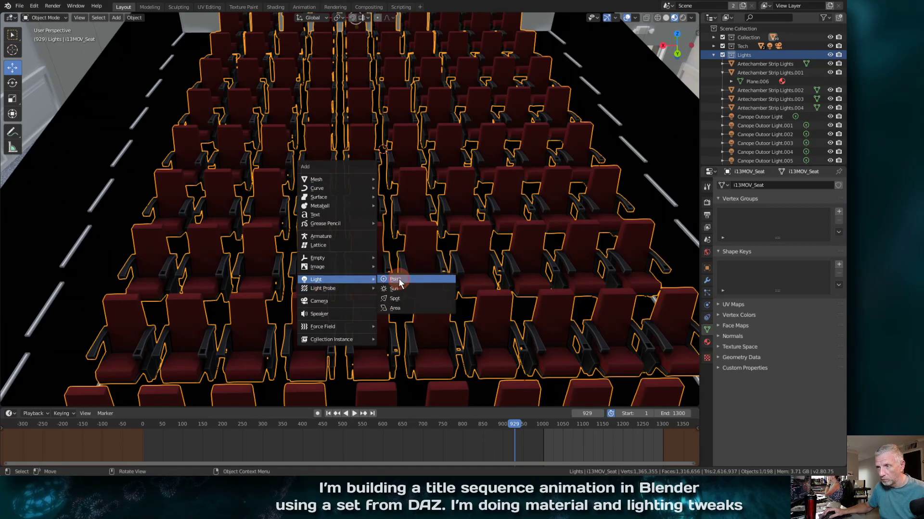
{"action": "left_click", "coordinate": [398, 278]}
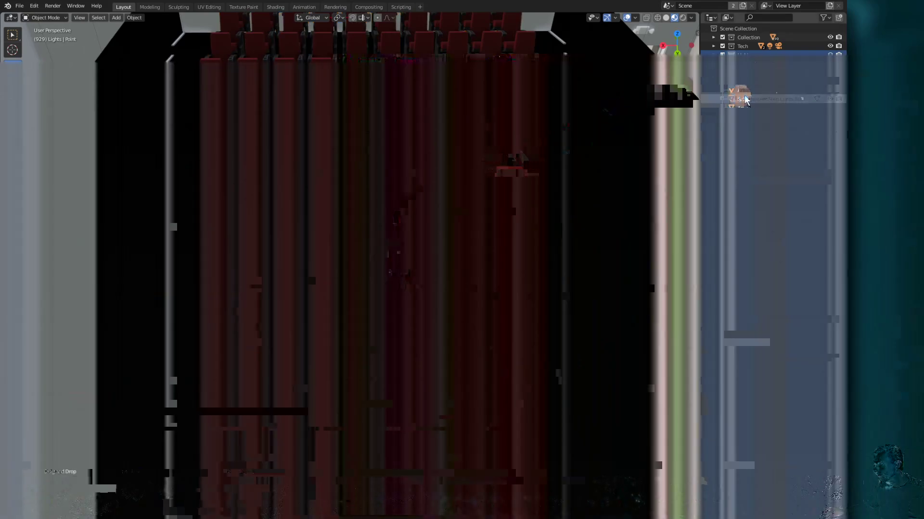
Step: Rename the new point light's data block as "Cinema Floor Lights"
{"action": "scroll", "coordinate": [758, 99], "scroll_direction": "down", "scroll_amount": 5}
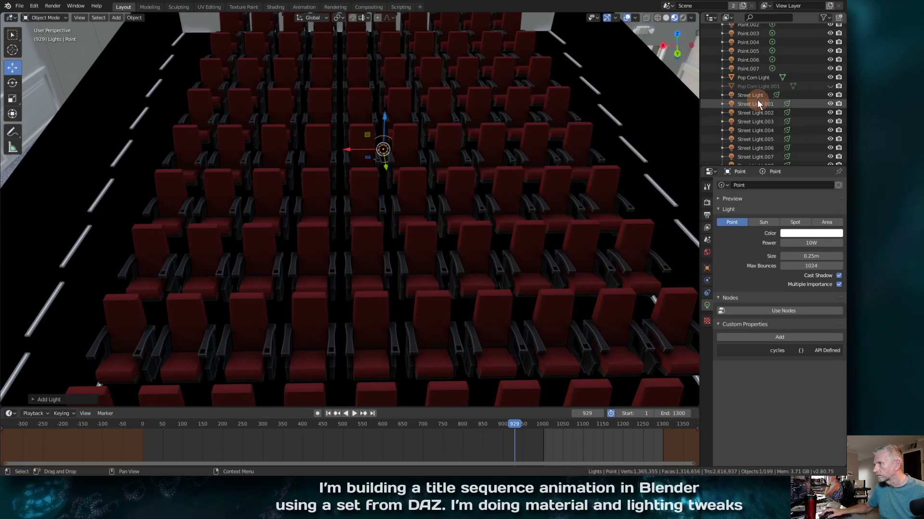
{"action": "scroll", "coordinate": [768, 134], "scroll_direction": "down", "scroll_amount": 2}
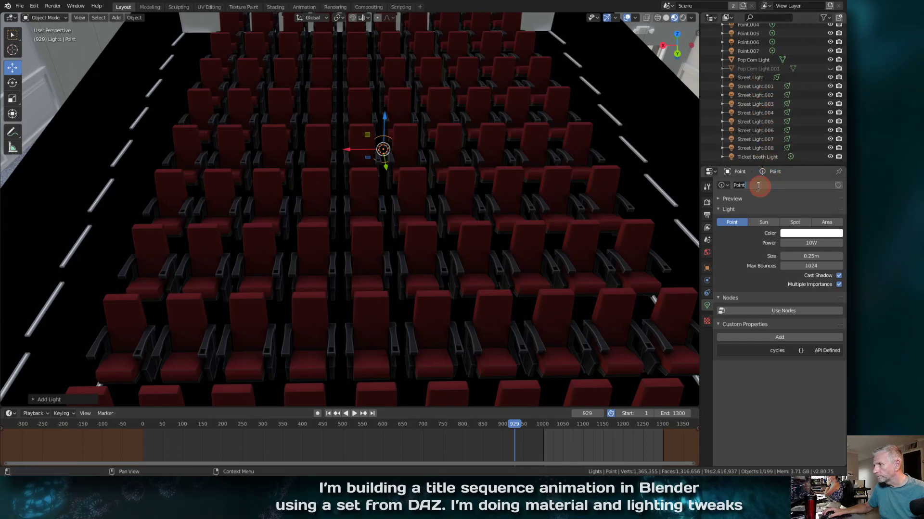
{"action": "left_click", "coordinate": [763, 185]}
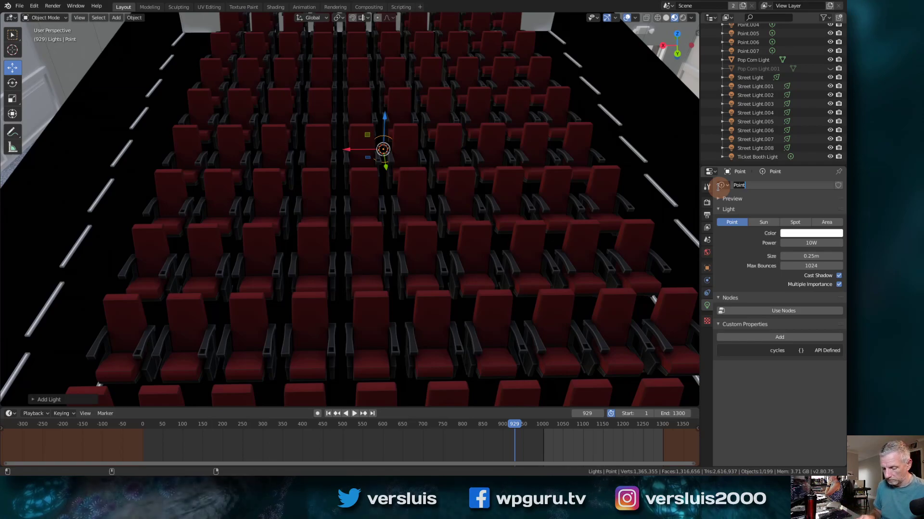
{"action": "type", "text": "Cinema"}
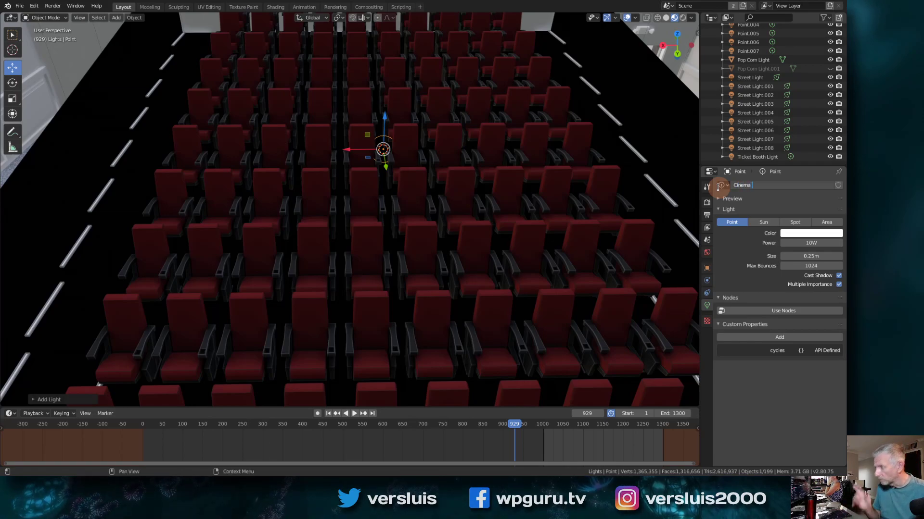
{"action": "type", "text": " Floor"}
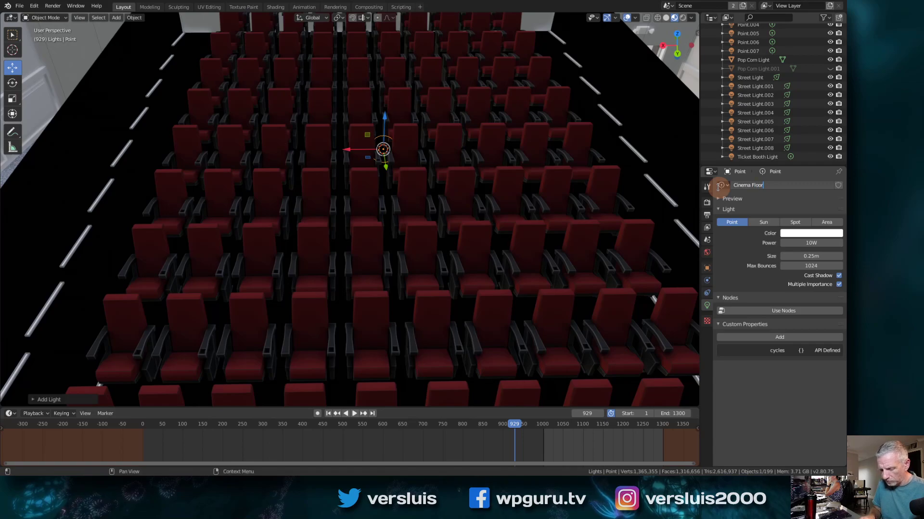
{"action": "type", "text": " Ligt"}
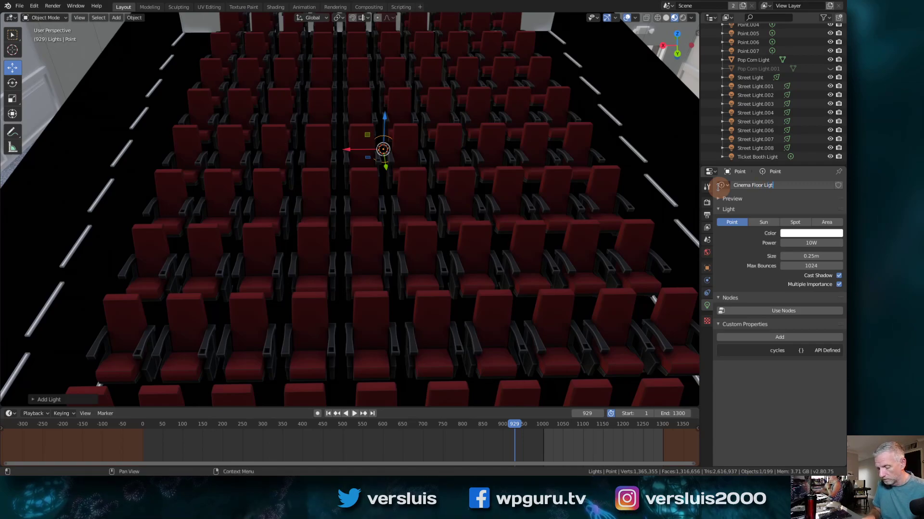
{"action": "key", "text": "BackSpace"}
{"action": "type", "text": "hhts"}
{"action": "key", "text": "Return"}
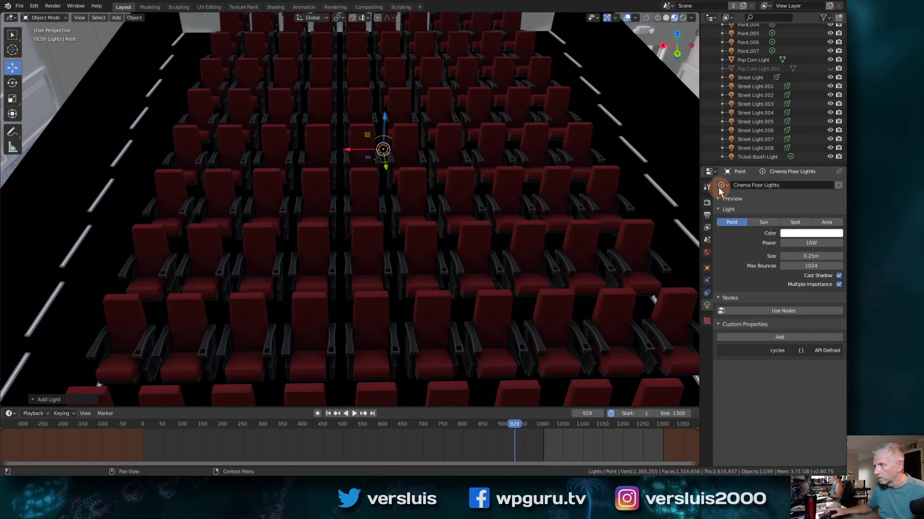
Step: Set the Cinema Floor Lights power to 100 W and its colour to a warm pale yellow
{"action": "left_click", "coordinate": [811, 242]}
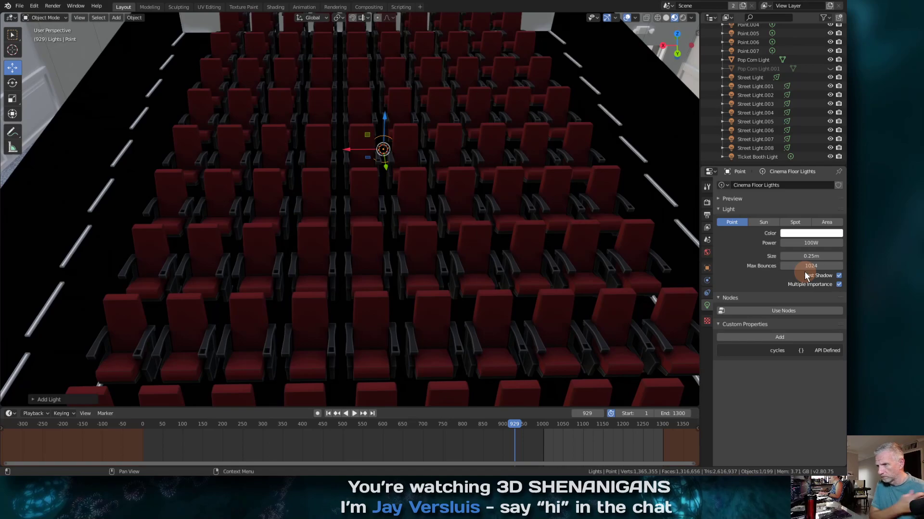
{"action": "left_click", "coordinate": [811, 235]}
{"action": "left_click_drag", "start_coordinate": [792, 155], "coordinate": [784, 157]}
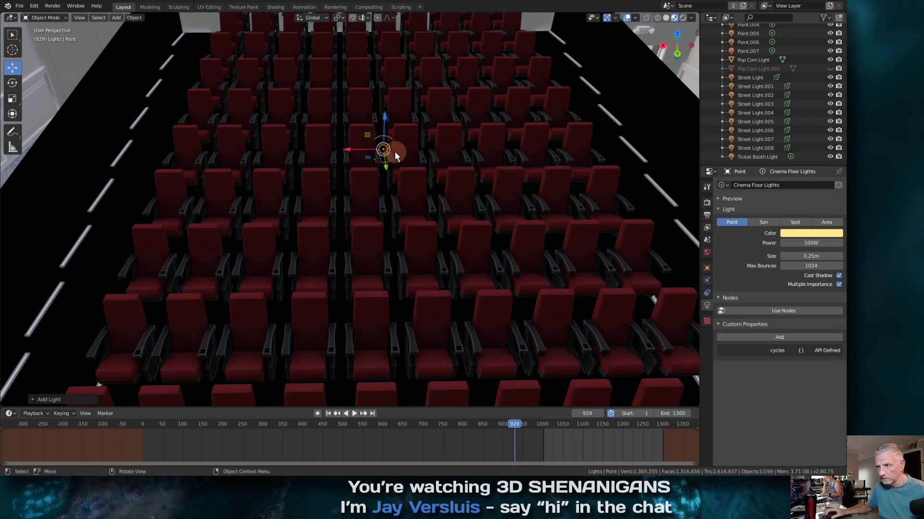
Step: Make a linked duplicate of the point light and move it along positive X into the aisle beside the seats
{"action": "key", "text": "alt+d"}
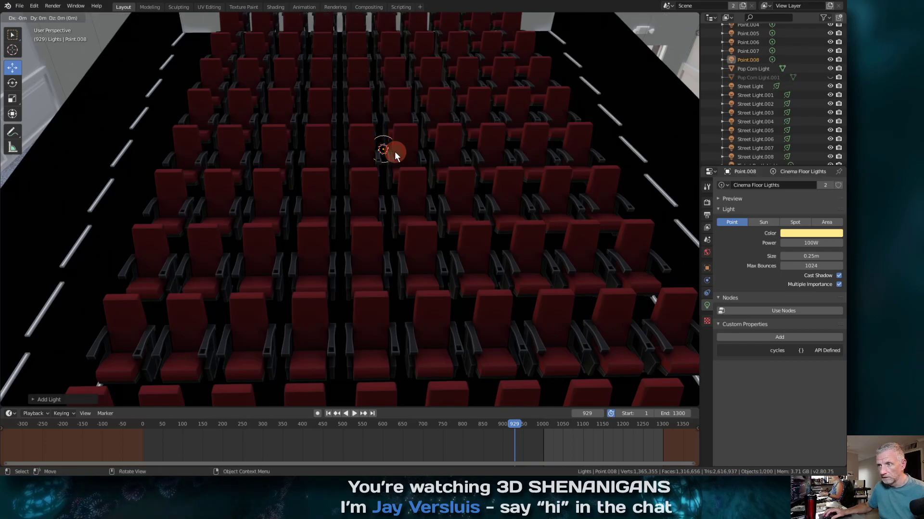
{"action": "right_click", "coordinate": [394, 152]}
{"action": "key", "text": "g"}
{"action": "key", "text": "x"}
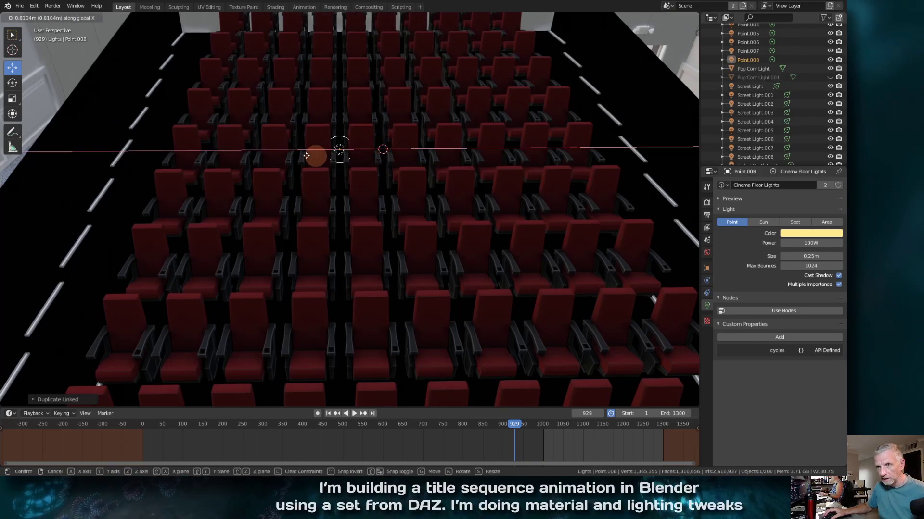
{"action": "left_click", "coordinate": [157, 155]}
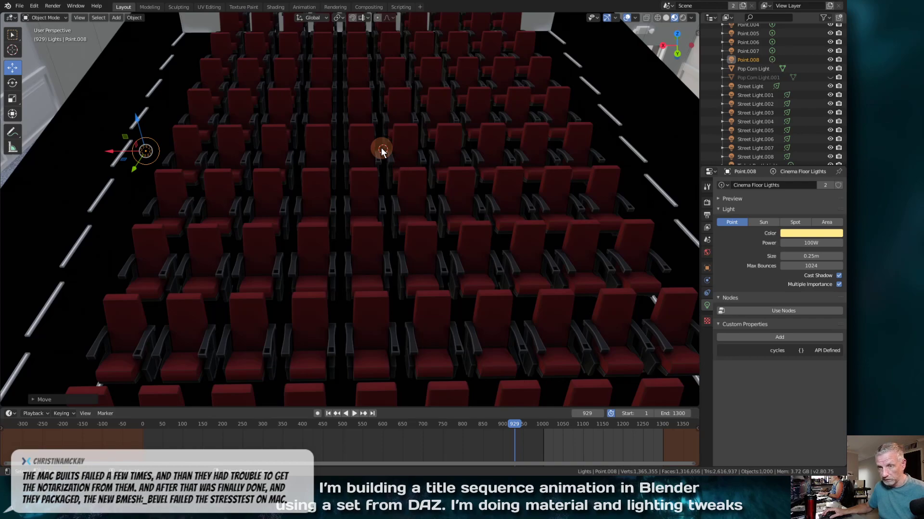
Step: Make a linked duplicate of the aisle light and move it about 8.7 m along negative X into the opposite aisle
{"action": "key", "text": "alt+d"}
{"action": "left_click", "coordinate": [381, 148]}
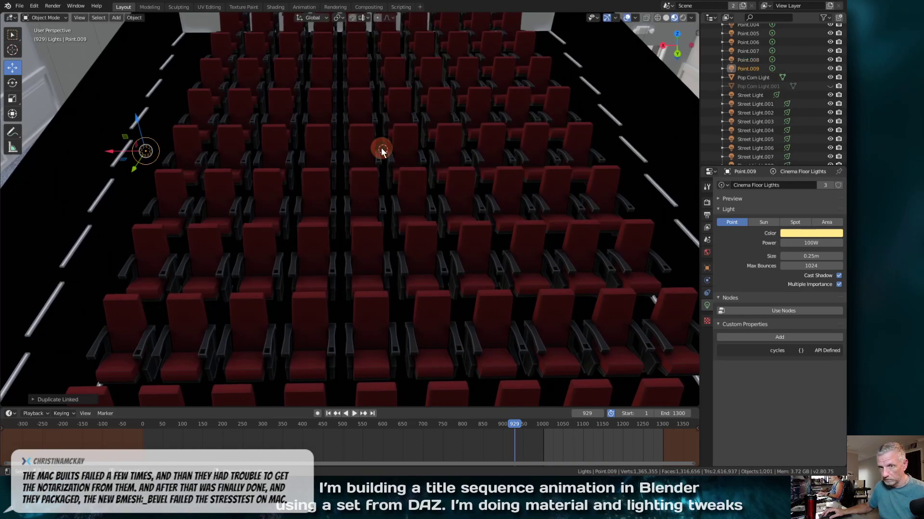
{"action": "key", "text": "g"}
{"action": "key", "text": "x"}
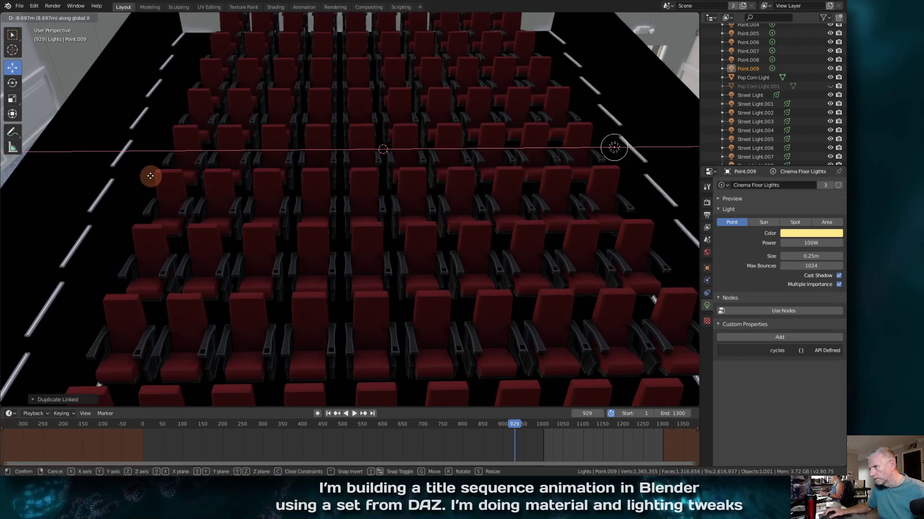
{"action": "left_click", "coordinate": [150, 176]}
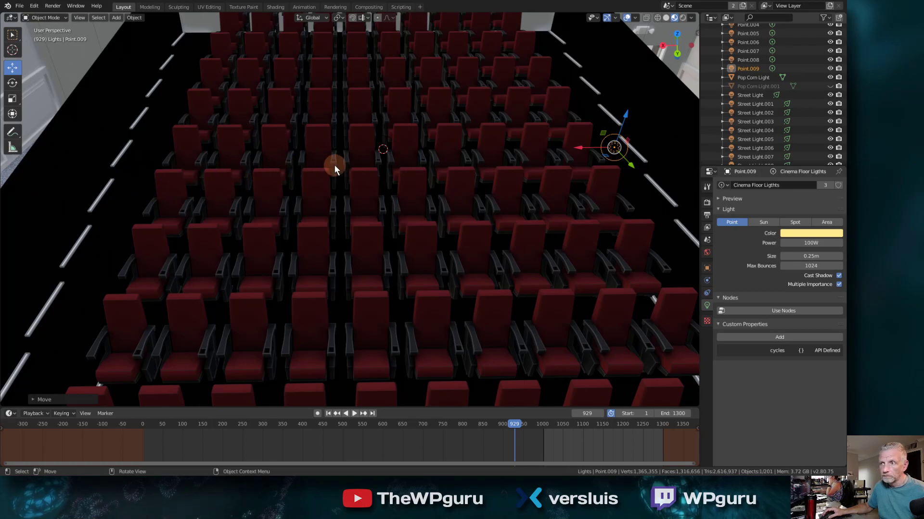
Step: Look through the objects of the Lights collection for the new floor lights
{"action": "scroll", "coordinate": [784, 97], "scroll_direction": "down", "scroll_amount": 2}
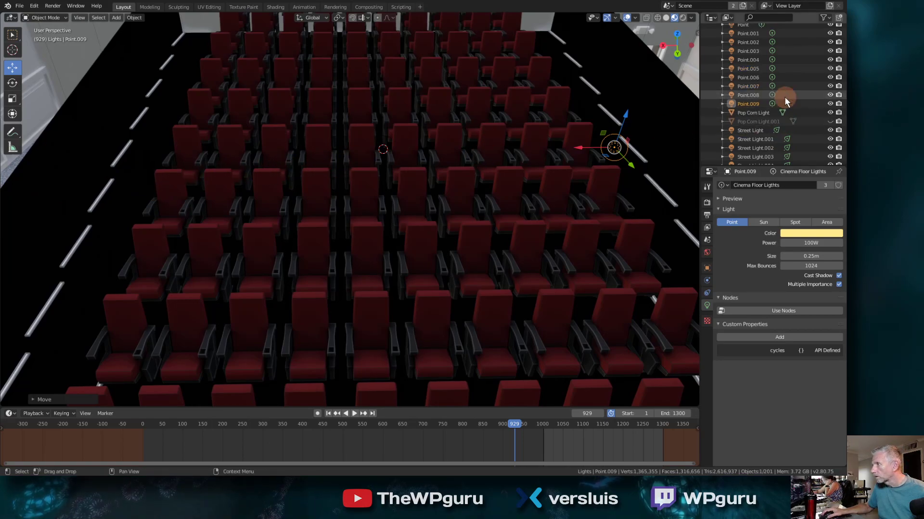
{"action": "scroll", "coordinate": [784, 97], "scroll_direction": "up", "scroll_amount": 10}
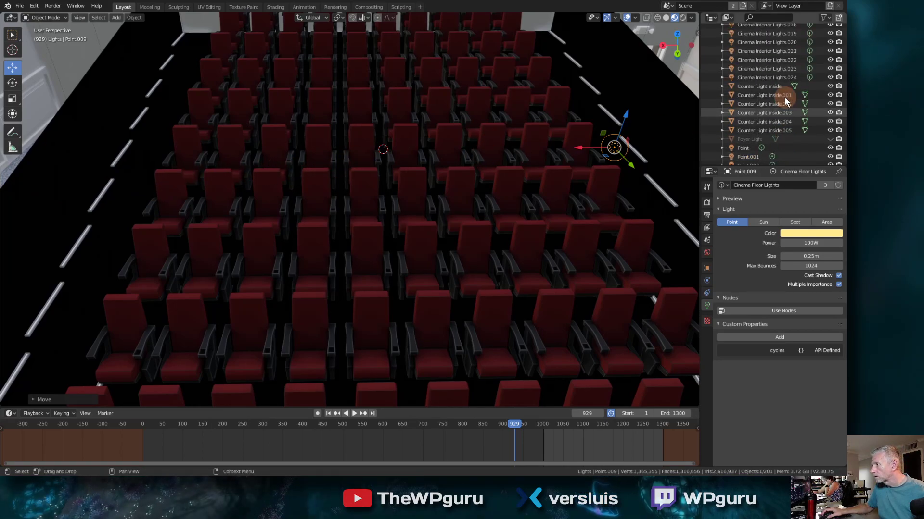
{"action": "scroll", "coordinate": [784, 97], "scroll_direction": "up", "scroll_amount": 8}
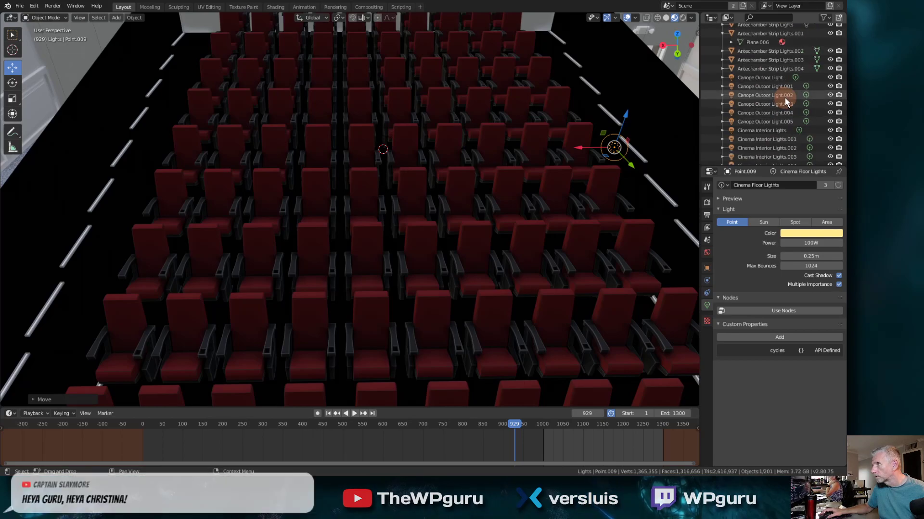
{"action": "scroll", "coordinate": [798, 114], "scroll_direction": "down", "scroll_amount": 2}
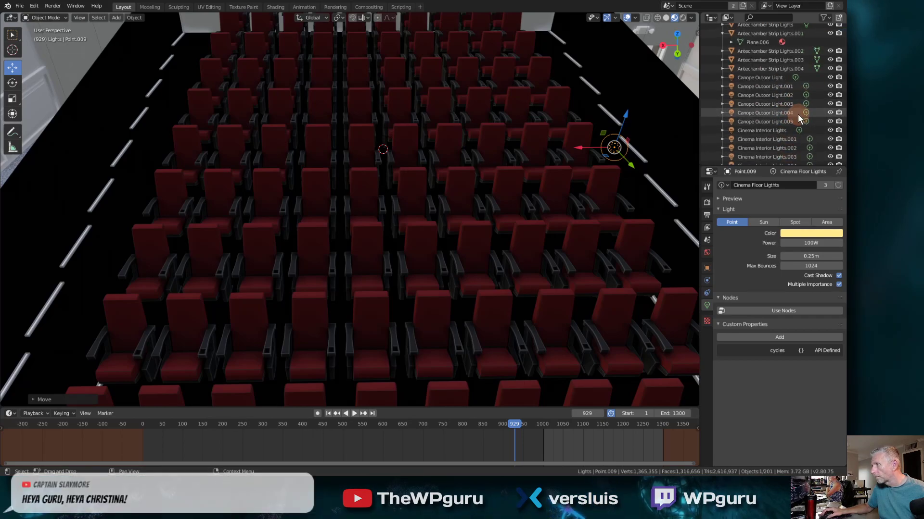
{"action": "scroll", "coordinate": [798, 114], "scroll_direction": "down", "scroll_amount": 10}
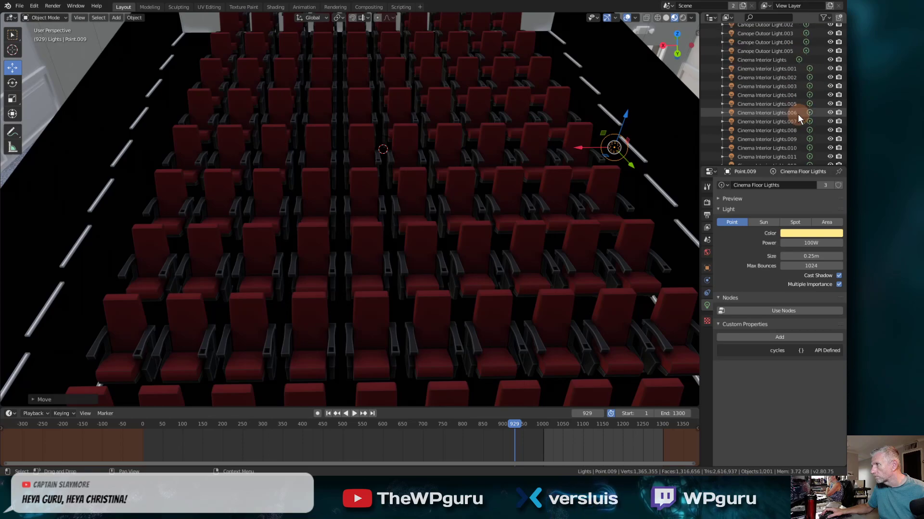
{"action": "scroll", "coordinate": [798, 114], "scroll_direction": "down", "scroll_amount": 4}
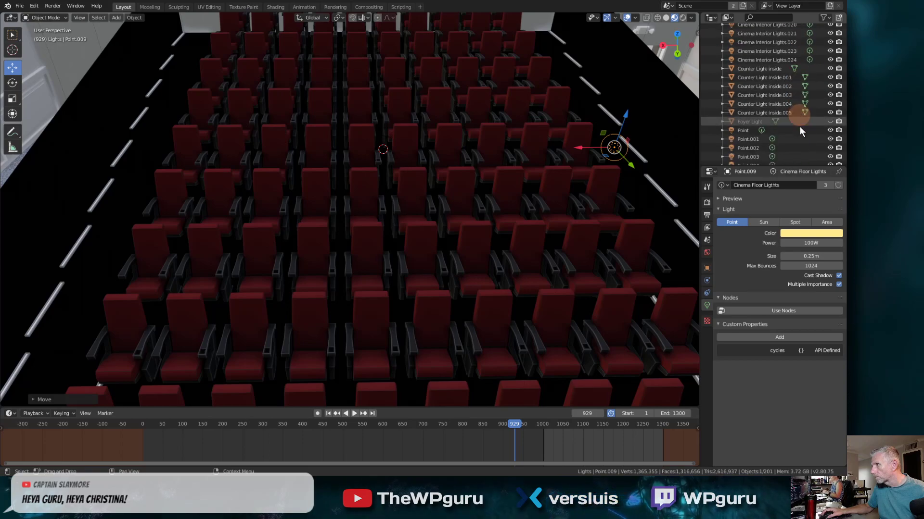
{"action": "scroll", "coordinate": [801, 140], "scroll_direction": "up", "scroll_amount": 6}
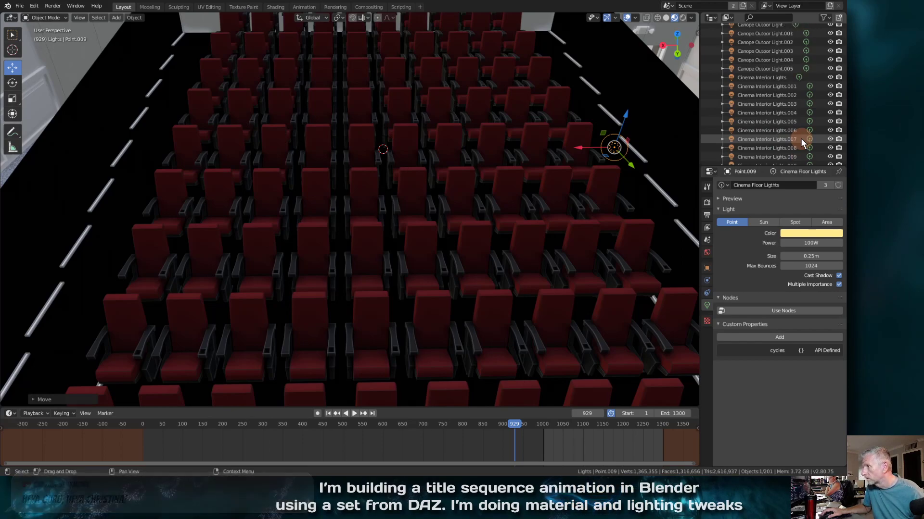
{"action": "scroll", "coordinate": [801, 138], "scroll_direction": "up", "scroll_amount": 9}
{"action": "scroll", "coordinate": [800, 138], "scroll_direction": "up", "scroll_amount": 3}
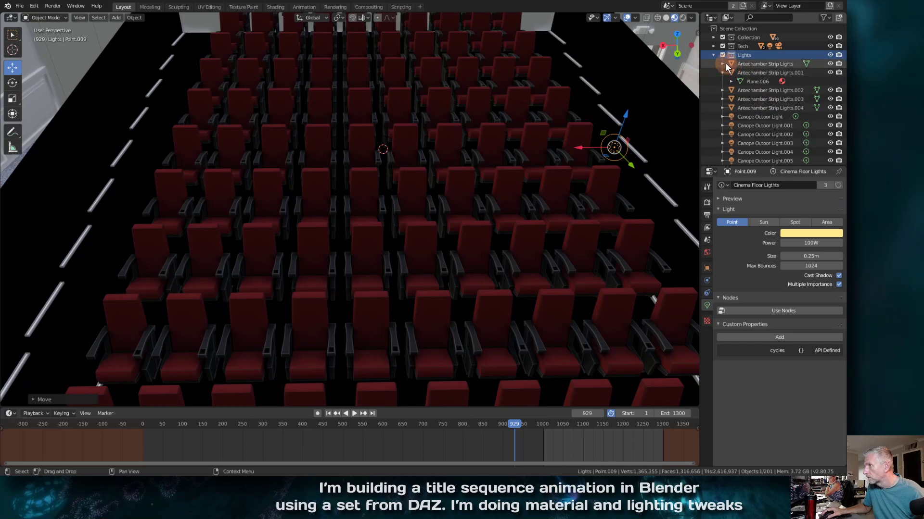
Step: Filter the outliner by "floor" and rename the middle light object Point as "Floor Lights"
{"action": "left_click", "coordinate": [770, 16]}
{"action": "type", "text": "floor"}
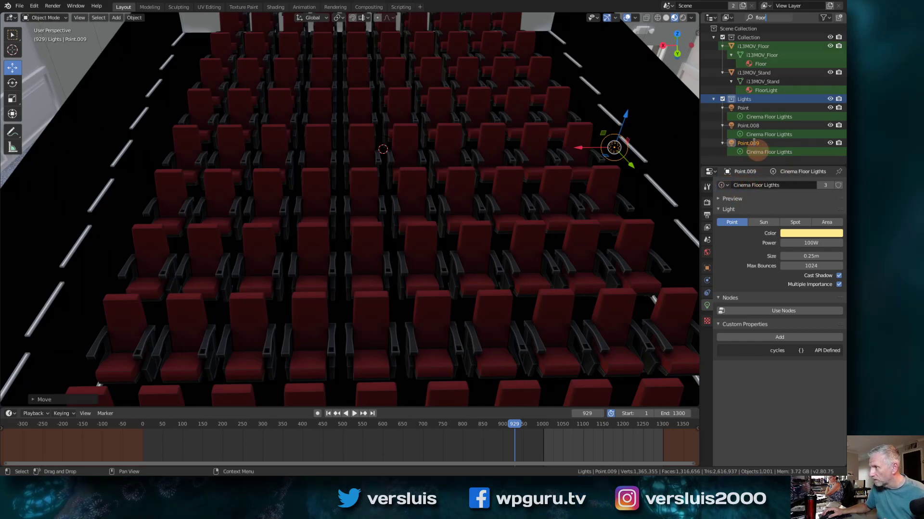
{"action": "left_click", "coordinate": [747, 109]}
{"action": "double_click", "coordinate": [747, 109]}
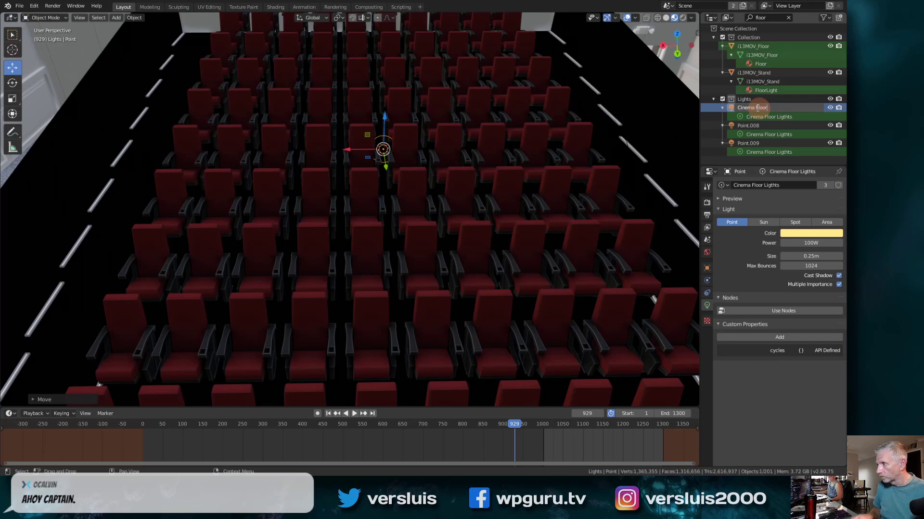
{"action": "type", "text": "Floor L"}
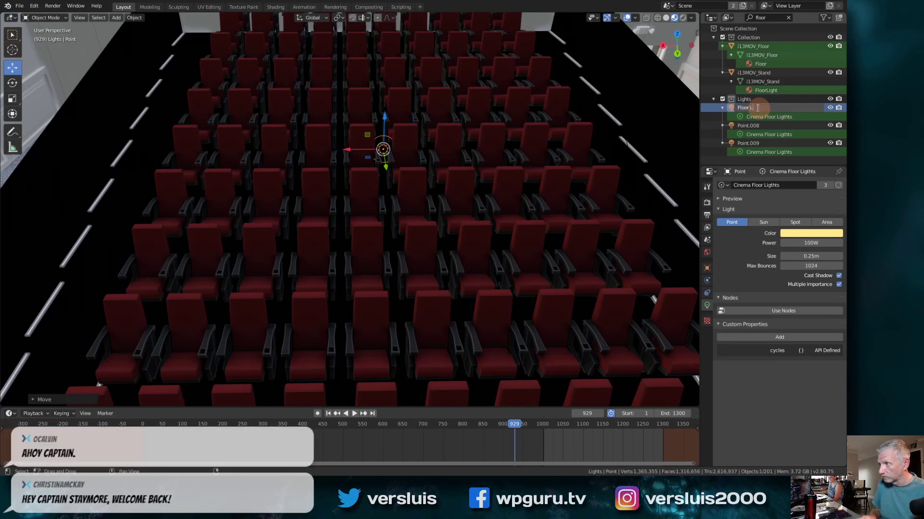
{"action": "type", "text": "ights"}
{"action": "key", "text": "Return"}
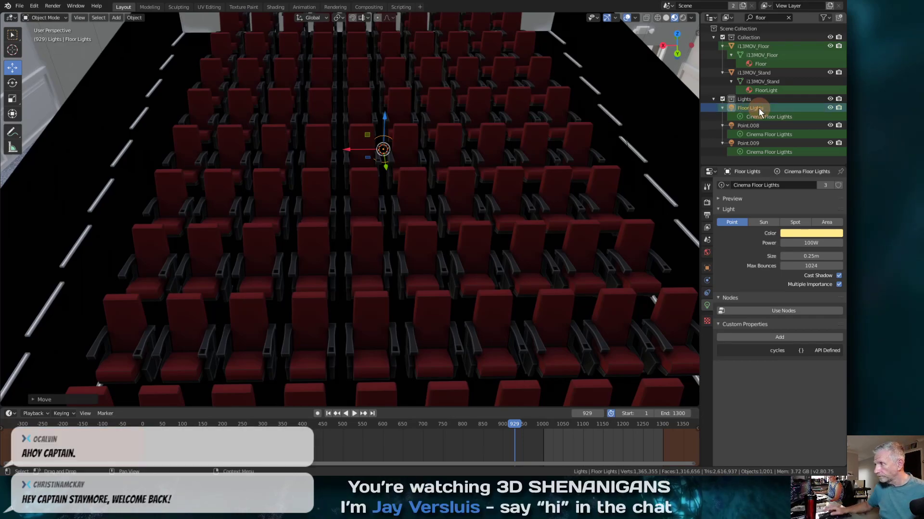
Step: Rename the first aisle light object Point.008 as "Floor L1ghts 2"
{"action": "double_click", "coordinate": [754, 125]}
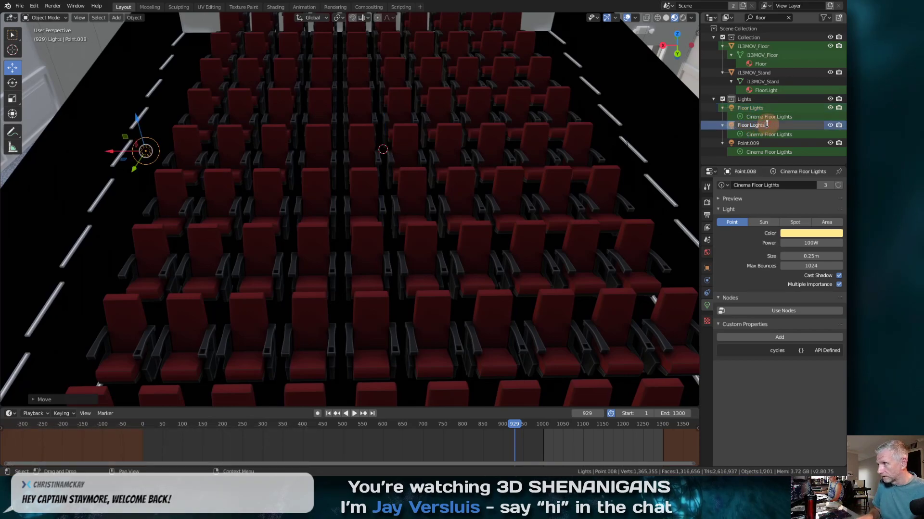
{"action": "type", "text": "Floor Loghts 2"}
{"action": "key", "text": "Left"}
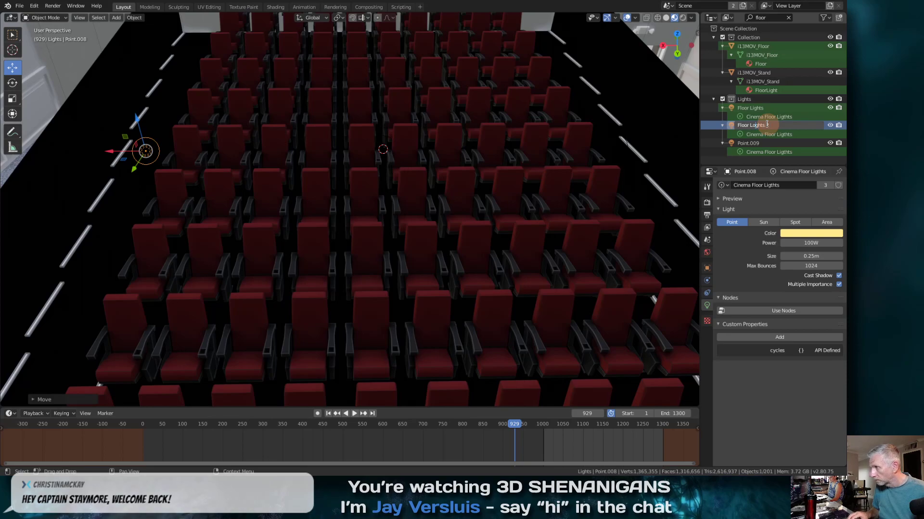
{"action": "key", "text": "BackSpace"}
{"action": "type", "text": "1"}
{"action": "key", "text": "Return"}
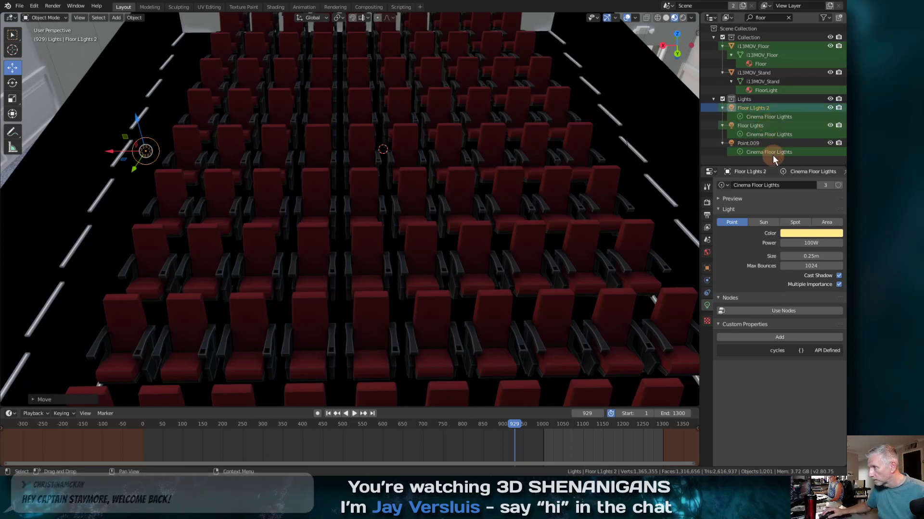
Step: Rename the opposite aisle light object Point.009 as "Floor Lights 3" and clear the outliner filter
{"action": "double_click", "coordinate": [746, 143]}
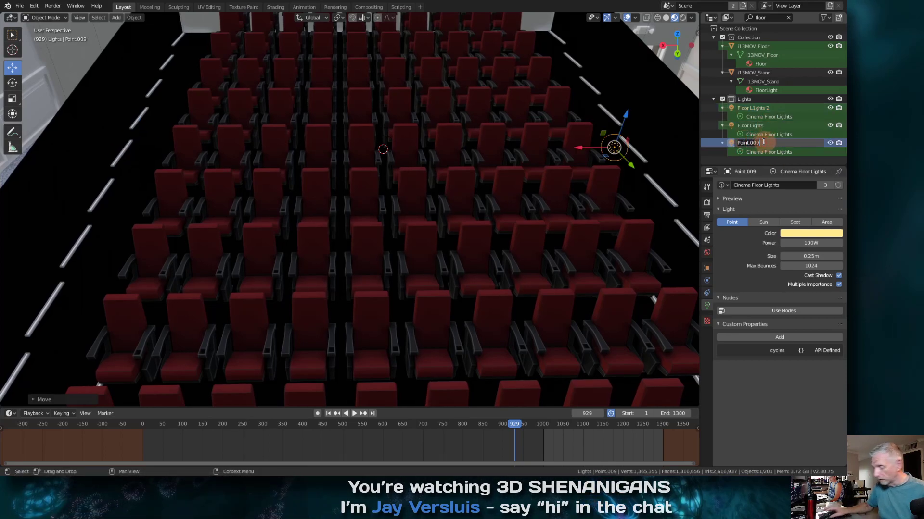
{"action": "type", "text": "Fl"}
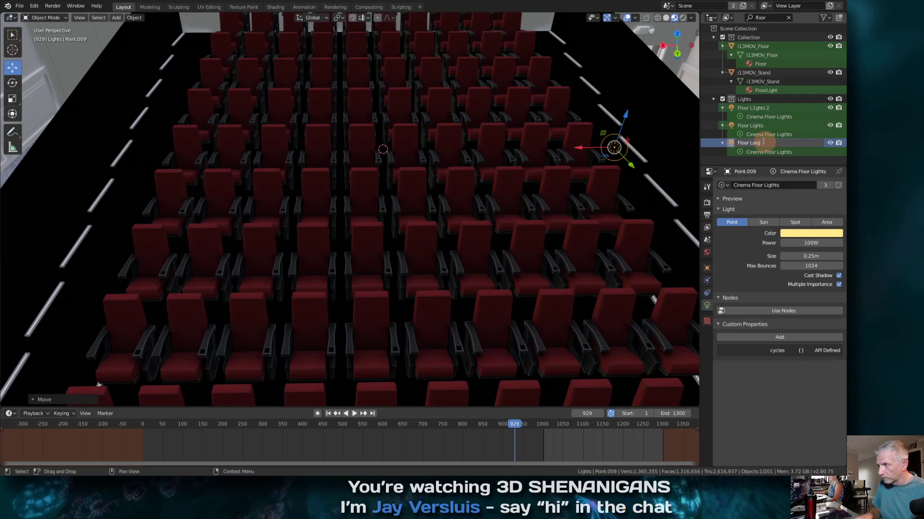
{"action": "type", "text": "oor Lights 3"}
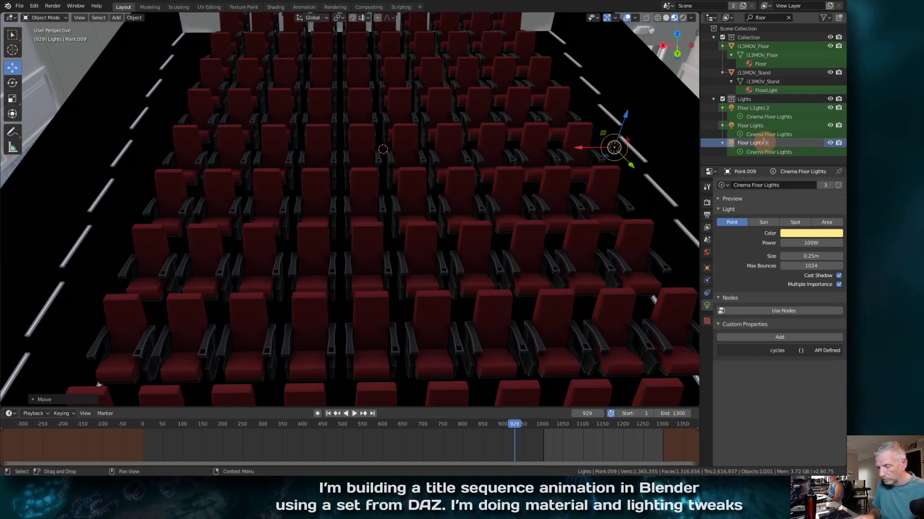
{"action": "key", "text": "Return"}
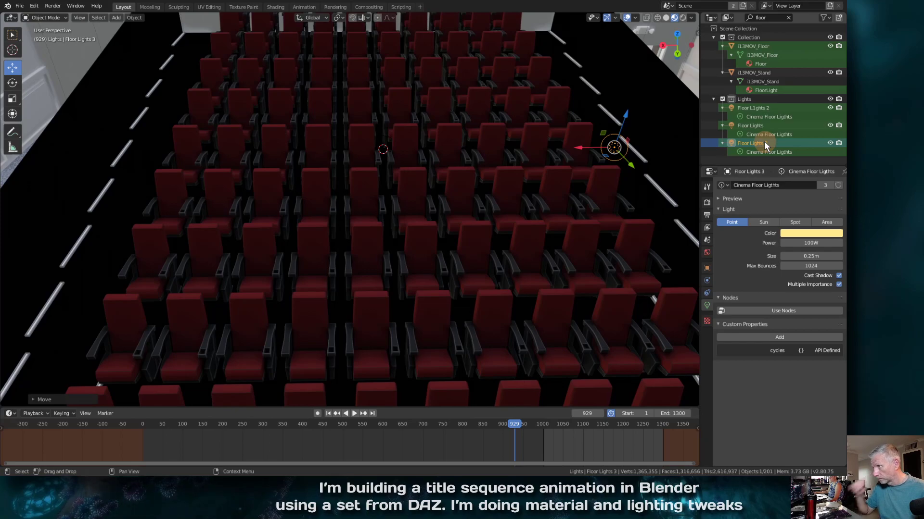
{"action": "left_click", "coordinate": [789, 18]}
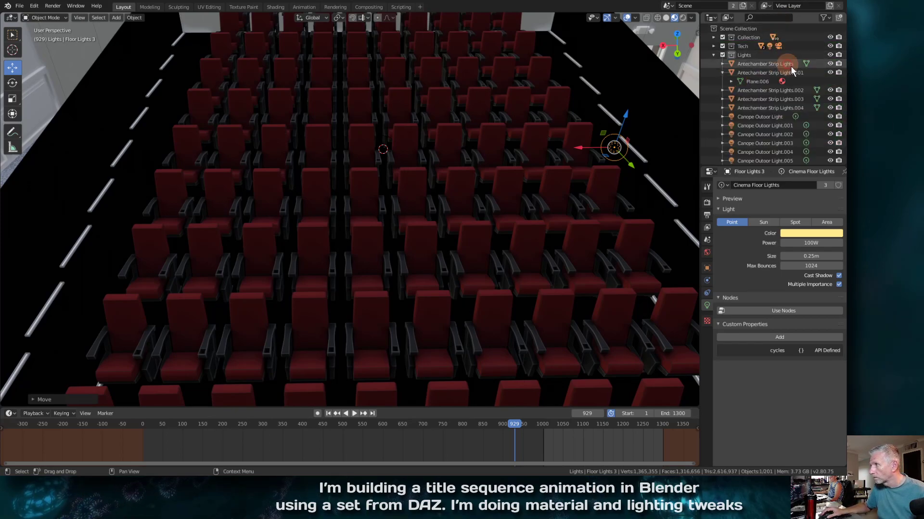
Step: Correct the misspelled aisle light name in the Lights collection to "Floor Lights 2"
{"action": "scroll", "coordinate": [780, 100], "scroll_direction": "down", "scroll_amount": 5}
{"action": "scroll", "coordinate": [779, 100], "scroll_direction": "down", "scroll_amount": 3}
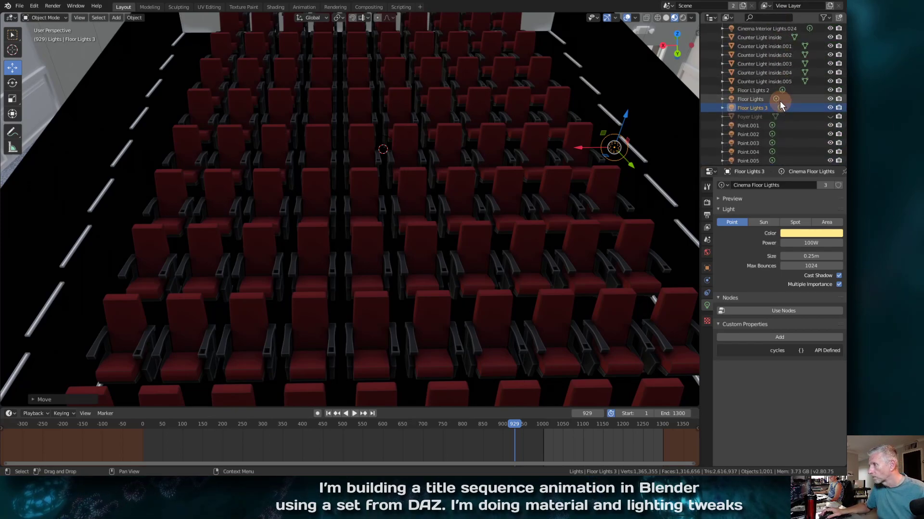
{"action": "left_click", "coordinate": [766, 90]}
{"action": "double_click", "coordinate": [768, 90]}
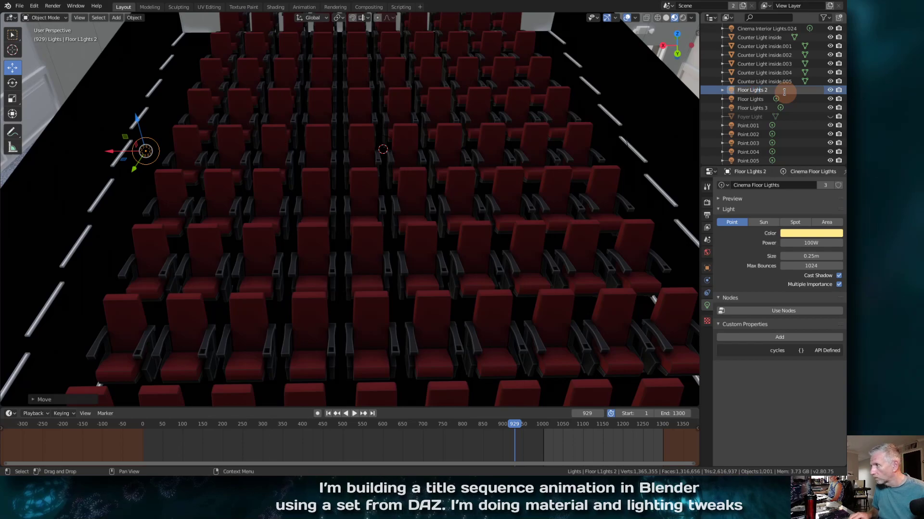
{"action": "key", "text": "Return"}
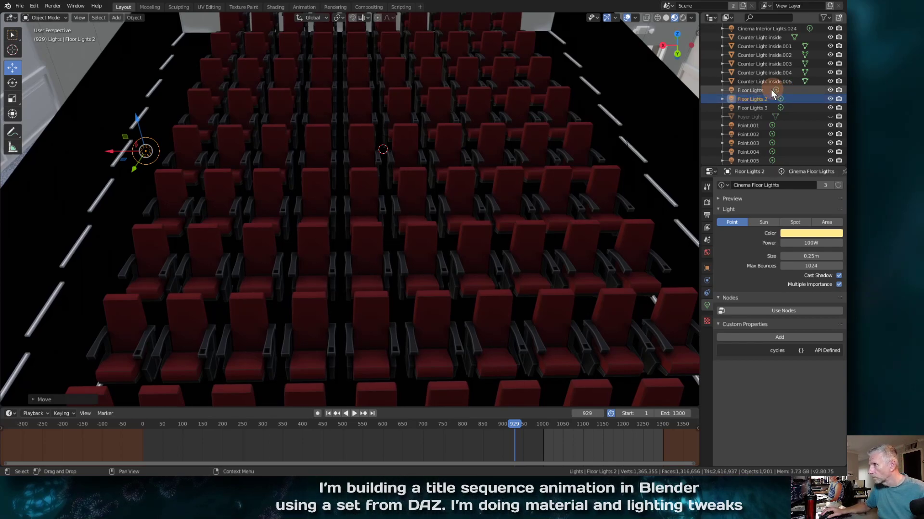
Step: Select the three light objects Floor Lights, Floor Lights 2 and Floor Lights 3 together
{"action": "left_click", "coordinate": [754, 91]}
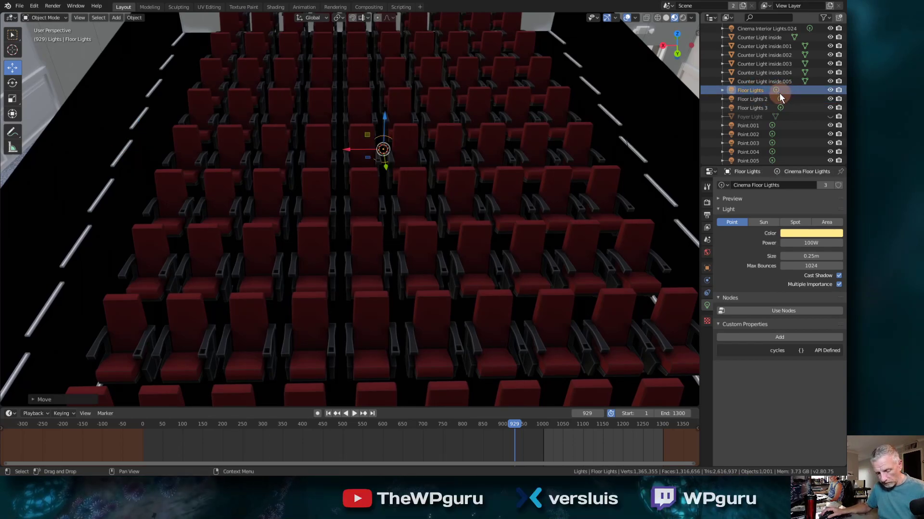
{"action": "left_click_drag", "start_coordinate": [796, 87], "coordinate": [737, 108]}
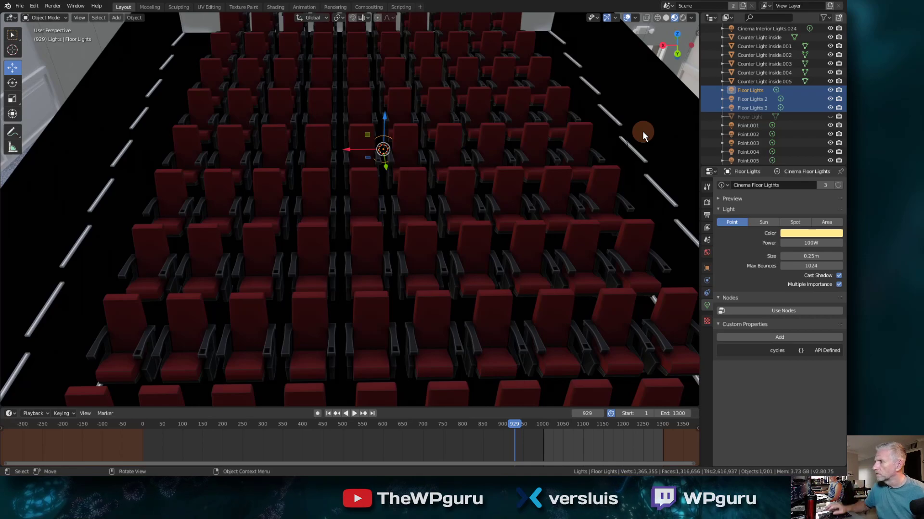
{"action": "left_click", "coordinate": [744, 109], "text": "ctrl"}
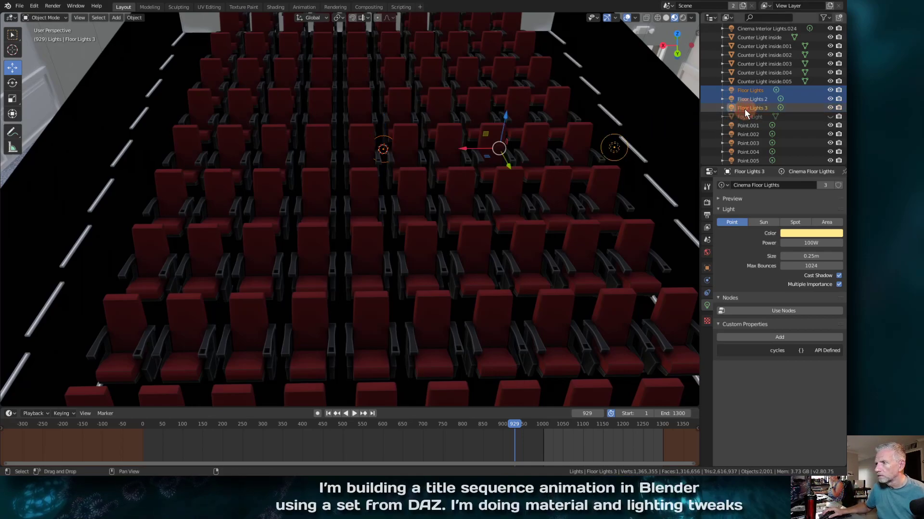
{"action": "left_click", "coordinate": [752, 98], "text": "ctrl"}
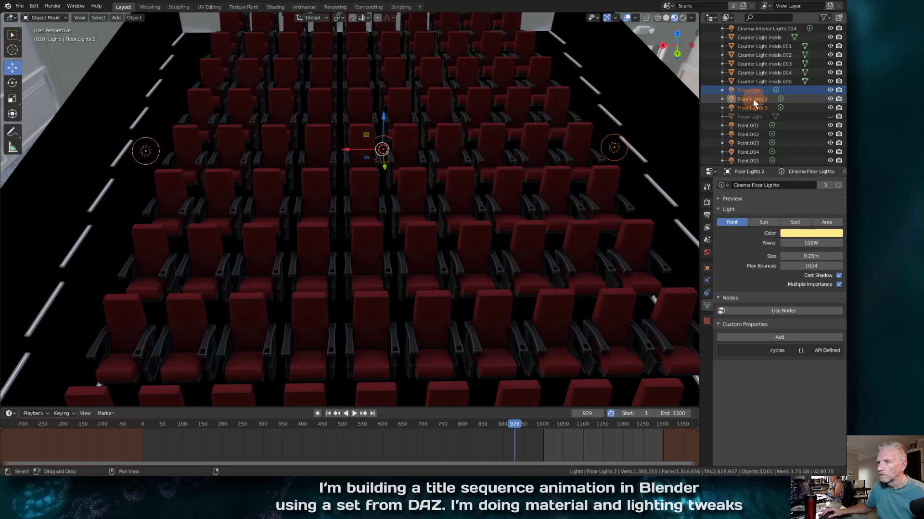
Step: Make linked duplicates of the three floor lights, move them along Y to the rear seat rows and raise them along Z
{"action": "middle_click_drag", "start_coordinate": [456, 203], "coordinate": [435, 219]}
{"action": "scroll", "coordinate": [466, 203], "scroll_direction": "up", "scroll_amount": 5}
{"action": "scroll", "coordinate": [466, 203], "scroll_direction": "down", "scroll_amount": 6}
{"action": "scroll", "coordinate": [466, 203], "scroll_direction": "down", "scroll_amount": 3}
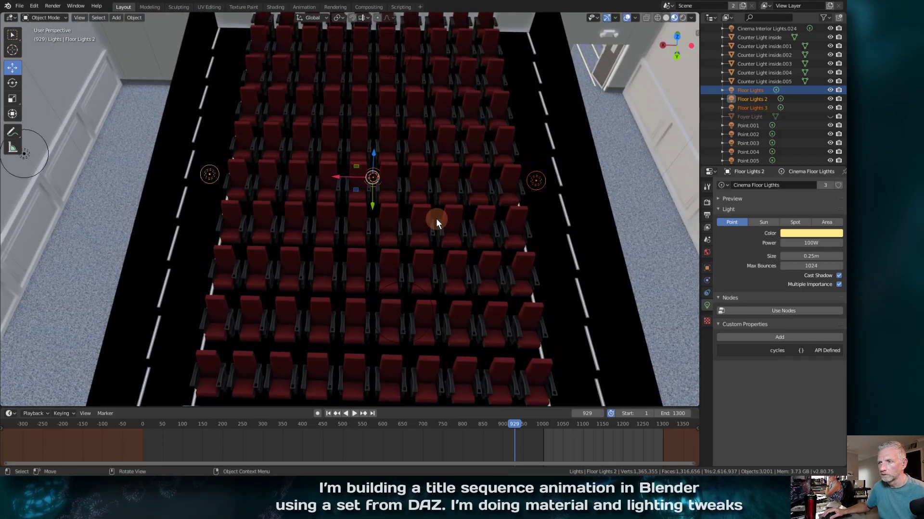
{"action": "key", "text": "alt+d"}
{"action": "key", "text": "Escape"}
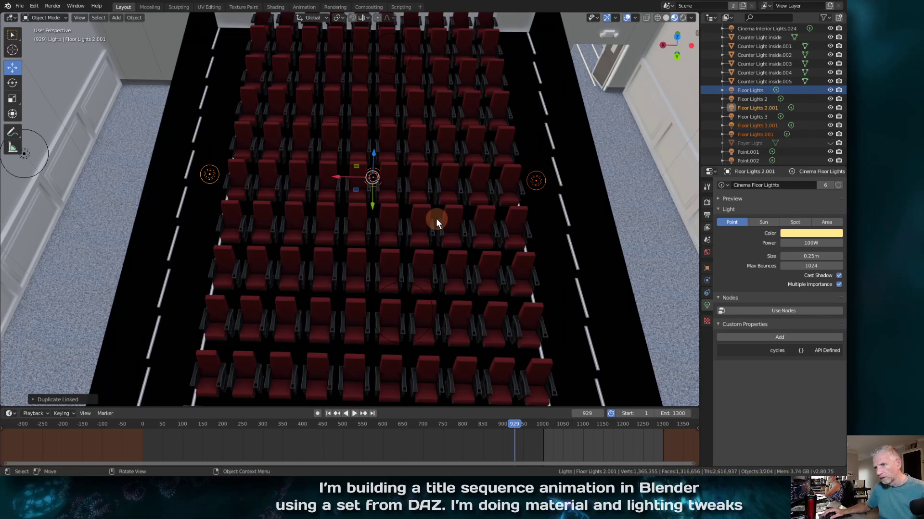
{"action": "key", "text": "g"}
{"action": "key", "text": "y"}
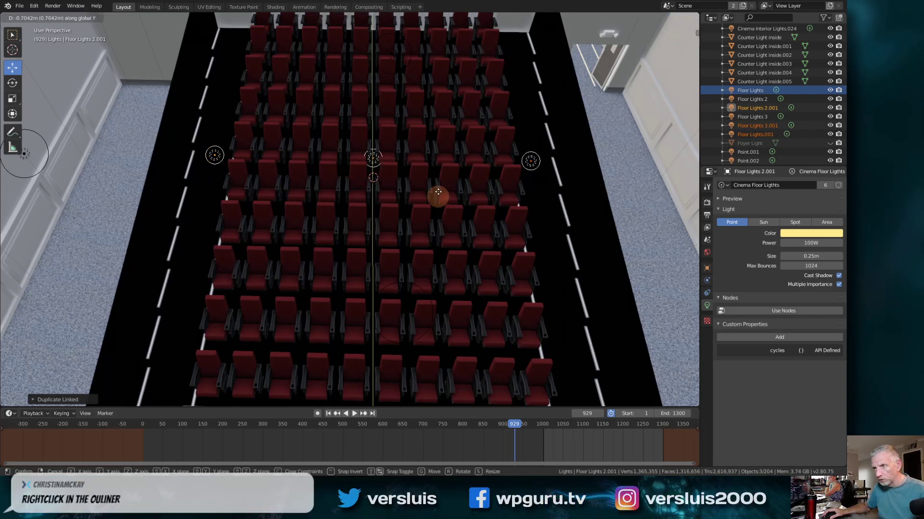
{"action": "left_click", "coordinate": [445, 123]}
{"action": "key", "text": "g"}
{"action": "key", "text": "z"}
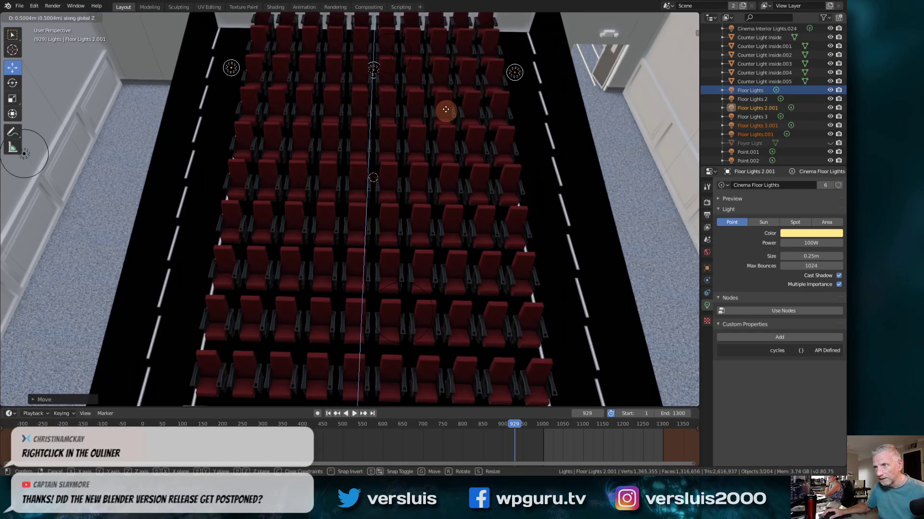
{"action": "left_click", "coordinate": [446, 97]}
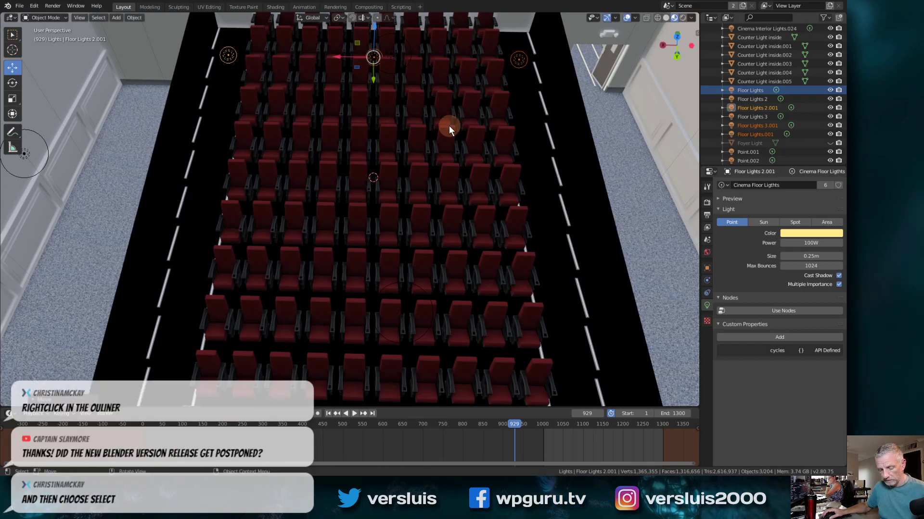
Step: Make linked duplicates of the three rear floor lights in place
{"action": "key", "text": "alt+d"}
{"action": "key", "text": "Escape"}
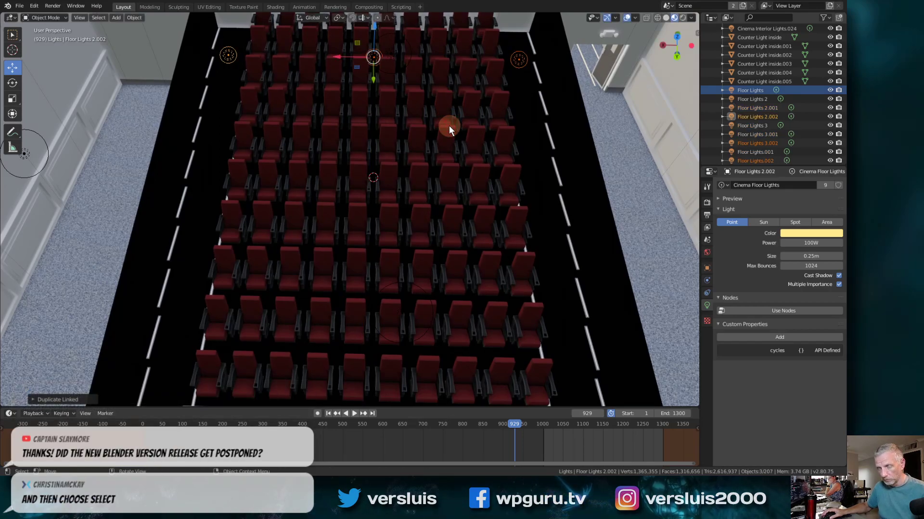
{"action": "key", "text": "g"}
{"action": "key", "text": "x"}
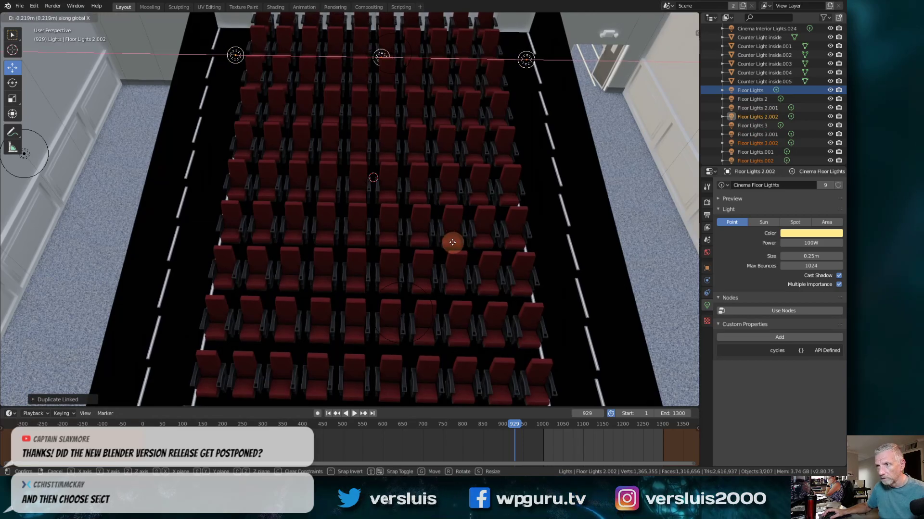
{"action": "left_click", "coordinate": [447, 242]}
{"action": "middle_click_drag", "start_coordinate": [447, 241], "coordinate": [457, 167]}
Step: Move the new duplicates along Y toward the front seat row and lower them along Z to just above the floor there
{"action": "key", "text": "g"}
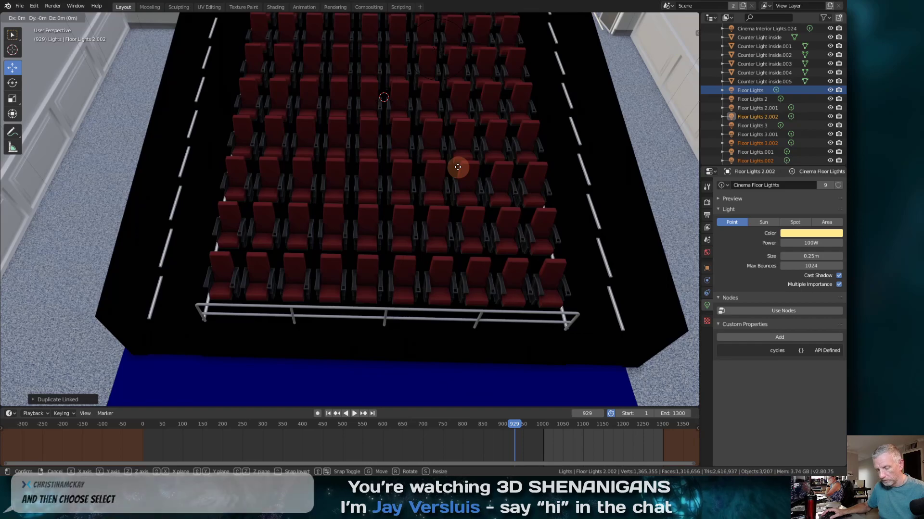
{"action": "key", "text": "x"}
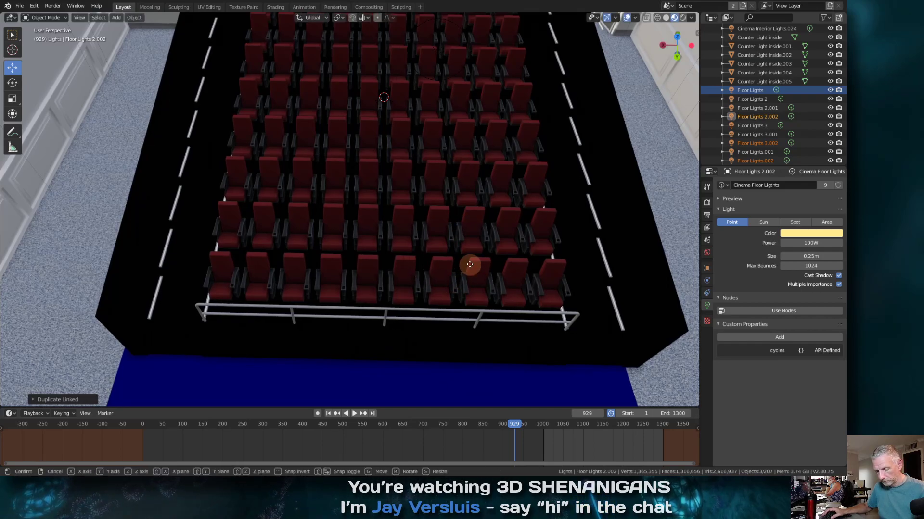
{"action": "key", "text": "y"}
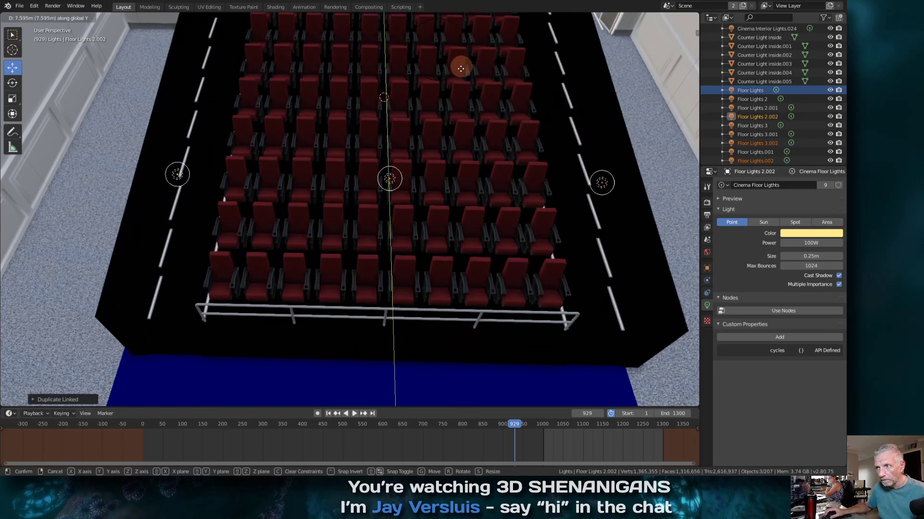
{"action": "left_click", "coordinate": [455, 105]}
{"action": "key", "text": "g"}
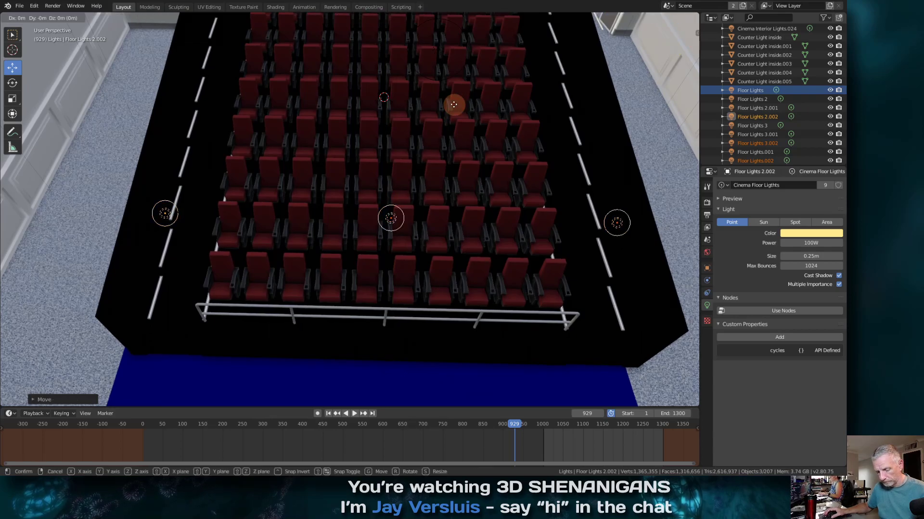
{"action": "key", "text": "z"}
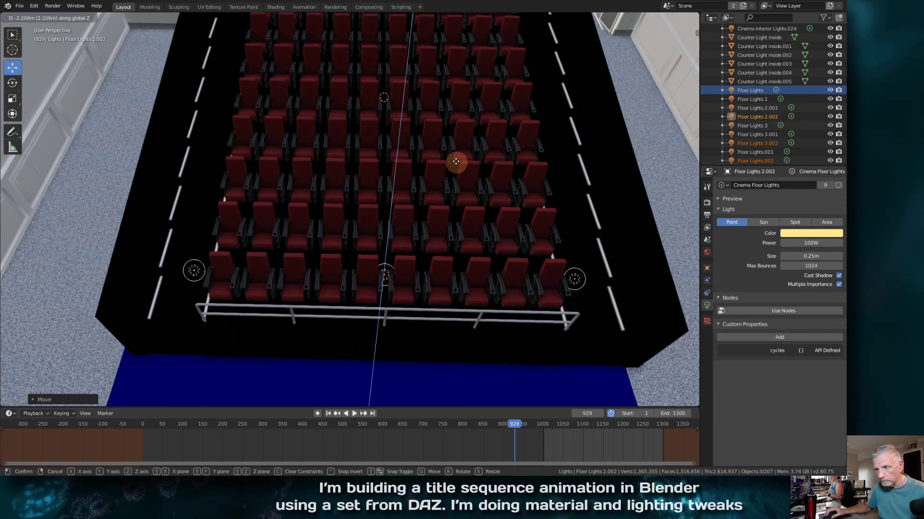
{"action": "left_click", "coordinate": [456, 160]}
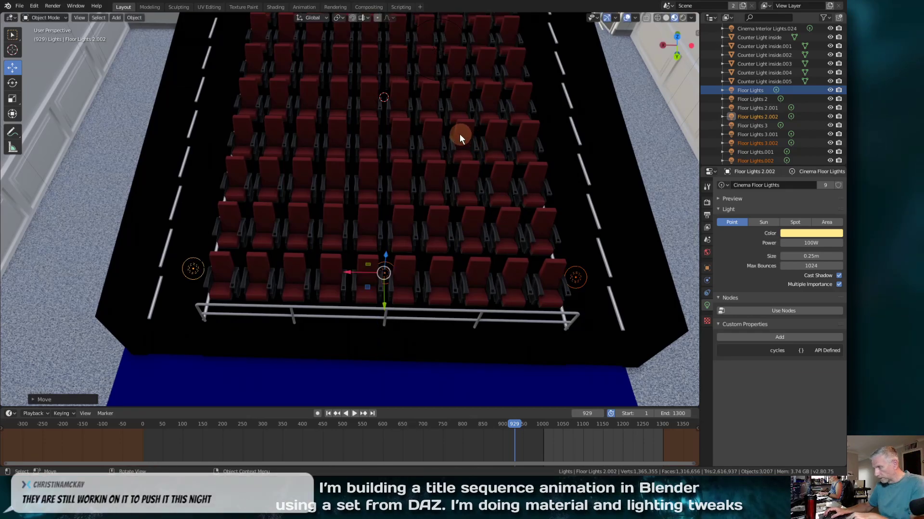
Step: Look through the camera, filter the outliner by "roo" and unhide the i13MOV_Roof object
{"action": "key", "text": "KP_0"}
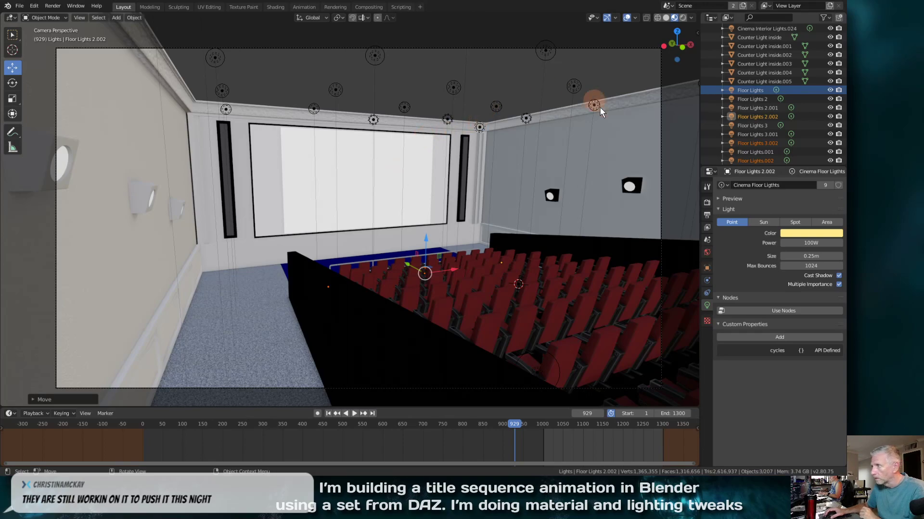
{"action": "scroll", "coordinate": [781, 83], "scroll_direction": "up", "scroll_amount": 10}
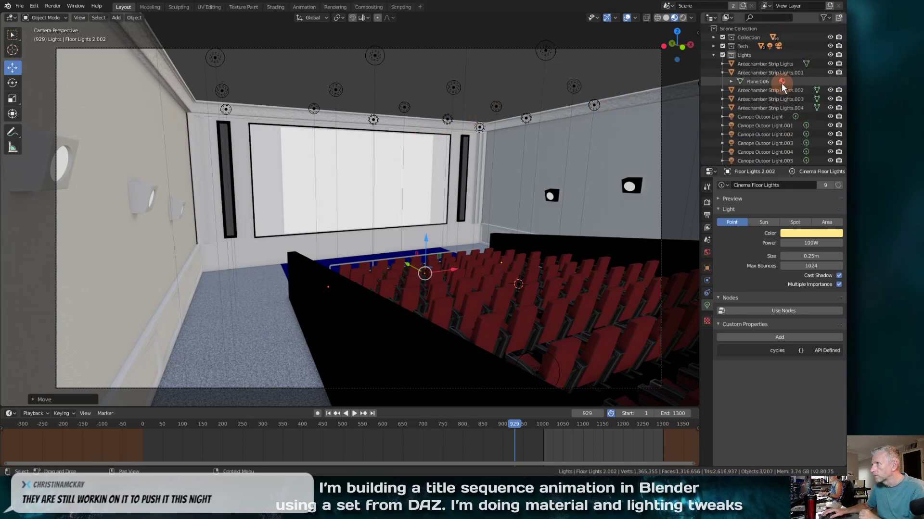
{"action": "left_click", "coordinate": [714, 37]}
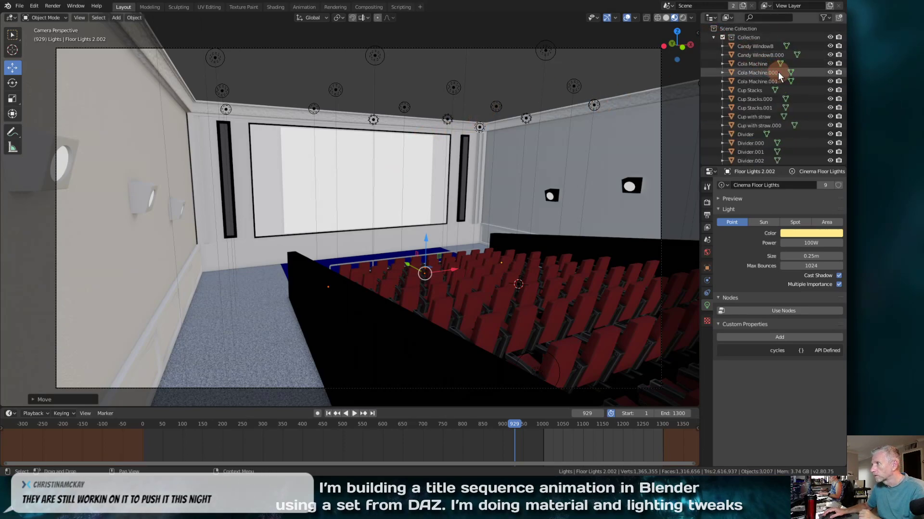
{"action": "type", "text": "roo"}
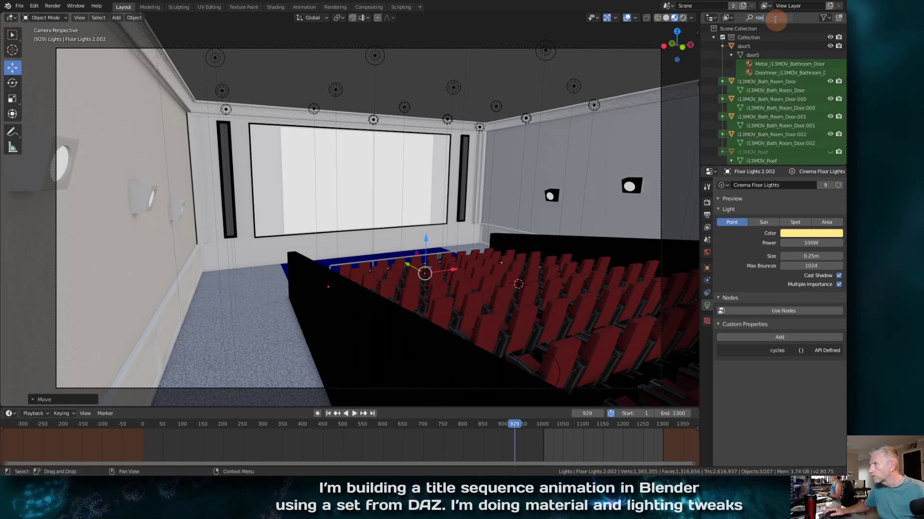
{"action": "left_click", "coordinate": [833, 153]}
{"action": "left_click", "coordinate": [832, 153]}
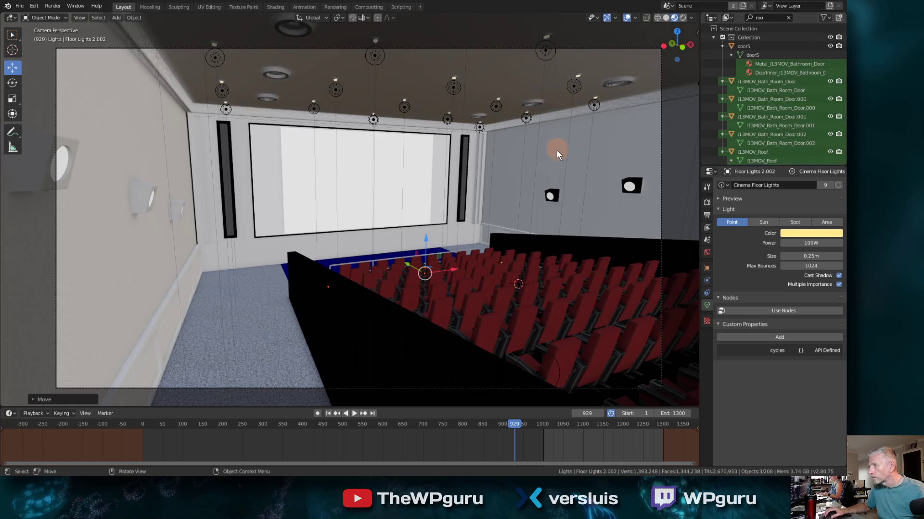
Step: Render frame 929 to check the lighting, and restore the unfiltered outliner with the main Collection collapsed
{"action": "key", "text": "F12"}
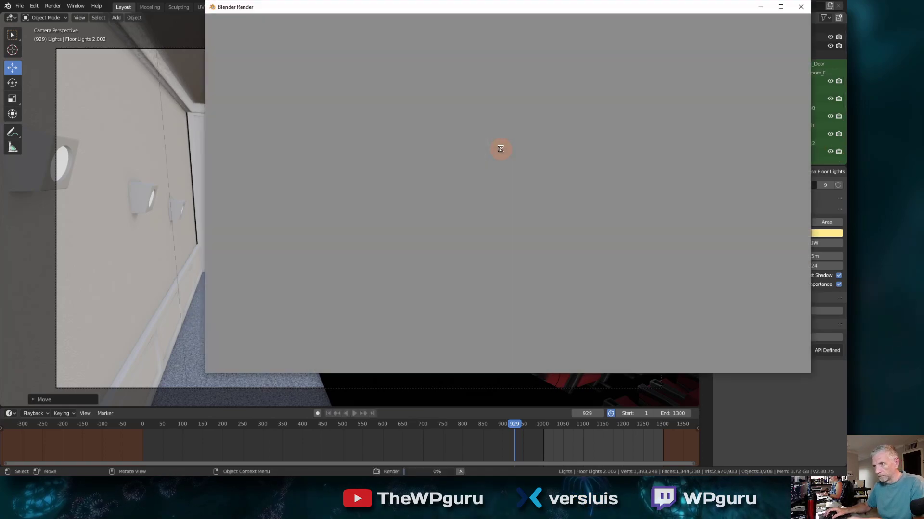
{"action": "left_click_drag", "start_coordinate": [543, 9], "coordinate": [385, 21]}
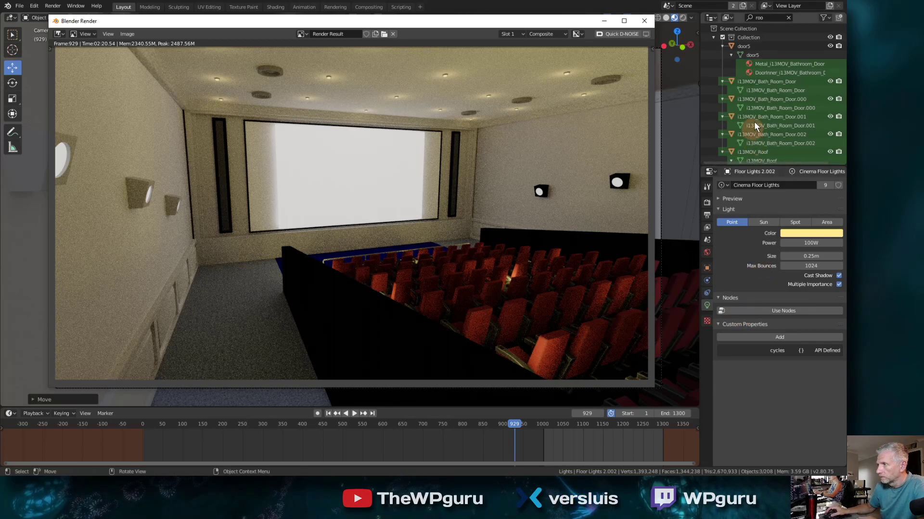
{"action": "left_click", "coordinate": [789, 18]}
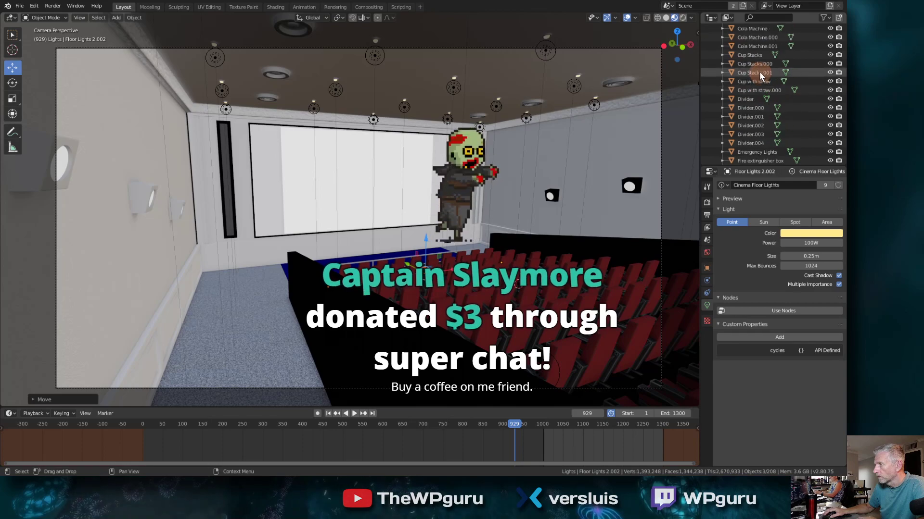
{"action": "left_click", "coordinate": [713, 37]}
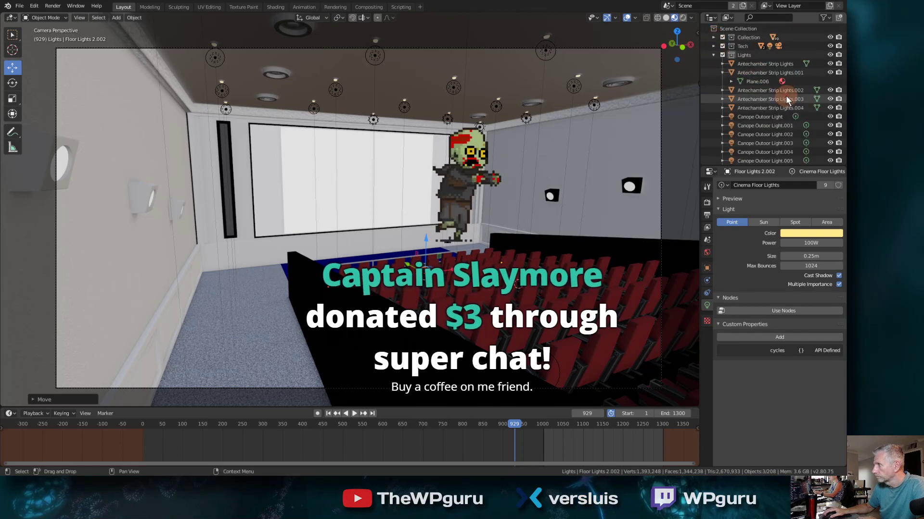
Step: Set the power of the shared Cinema Floor Lights data to 40 W
{"action": "scroll", "coordinate": [786, 99], "scroll_direction": "down", "scroll_amount": 8}
{"action": "scroll", "coordinate": [786, 95], "scroll_direction": "down", "scroll_amount": 10}
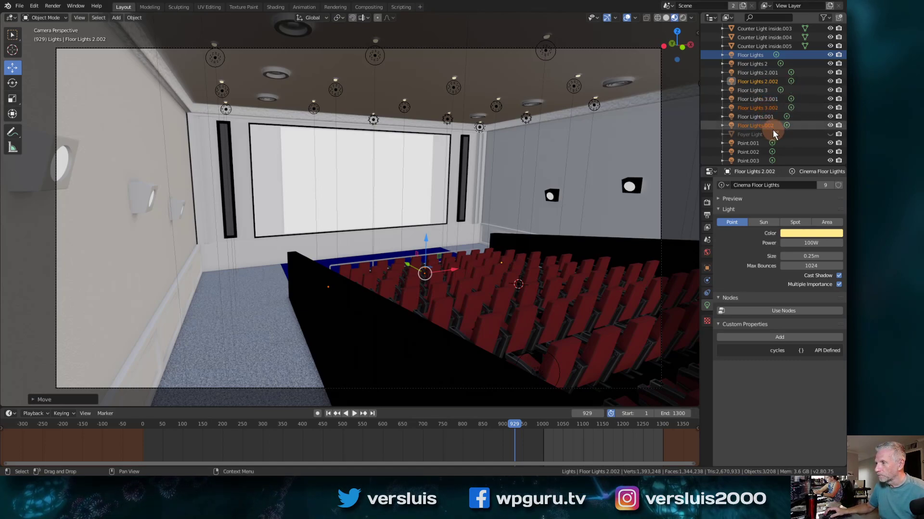
{"action": "left_click", "coordinate": [811, 243]}
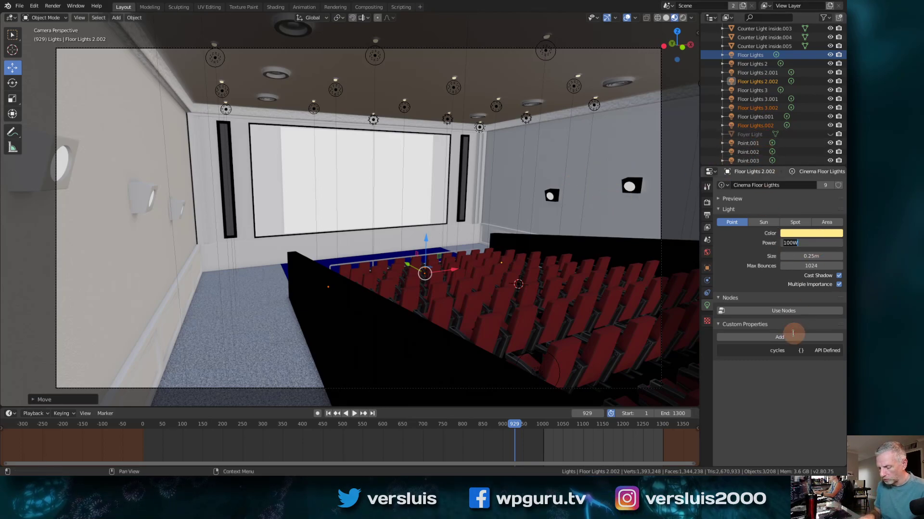
{"action": "type", "text": "40"}
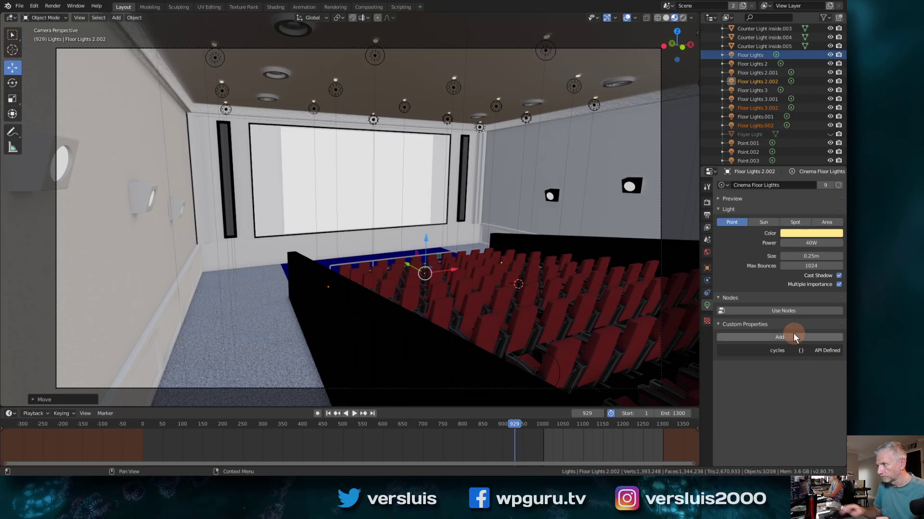
{"action": "key", "text": "Return"}
Step: Try to select all Cinema Interior Lights objects through .024 in the outliner by box selection
{"action": "scroll", "coordinate": [792, 97], "scroll_direction": "up", "scroll_amount": 2}
{"action": "scroll", "coordinate": [792, 97], "scroll_direction": "up", "scroll_amount": 8}
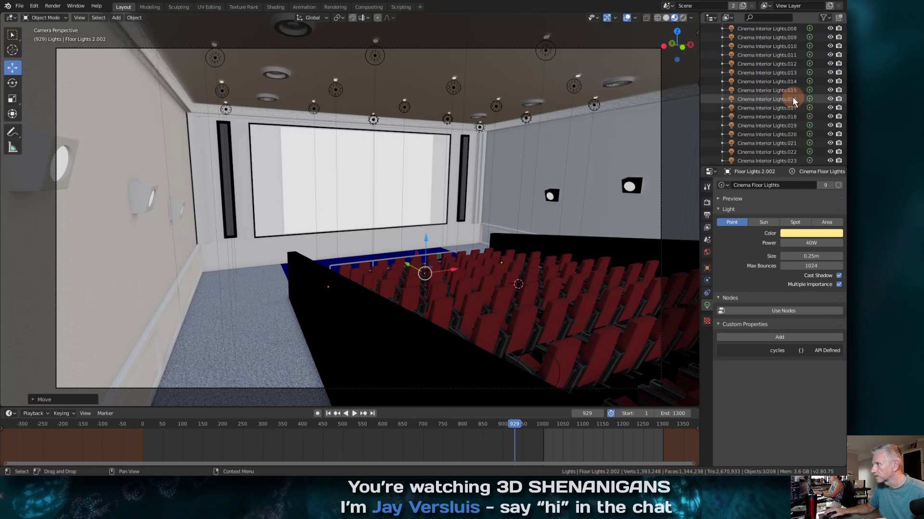
{"action": "scroll", "coordinate": [792, 96], "scroll_direction": "up", "scroll_amount": 6}
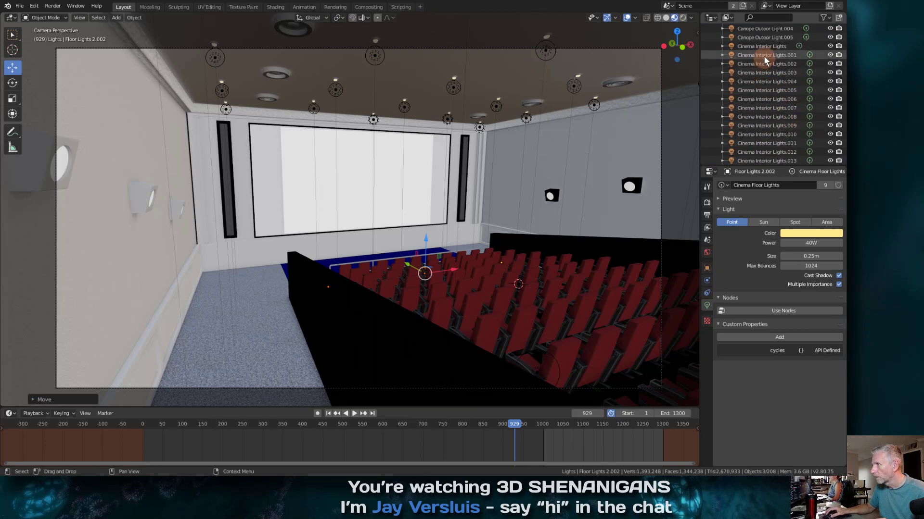
{"action": "key", "text": "b"}
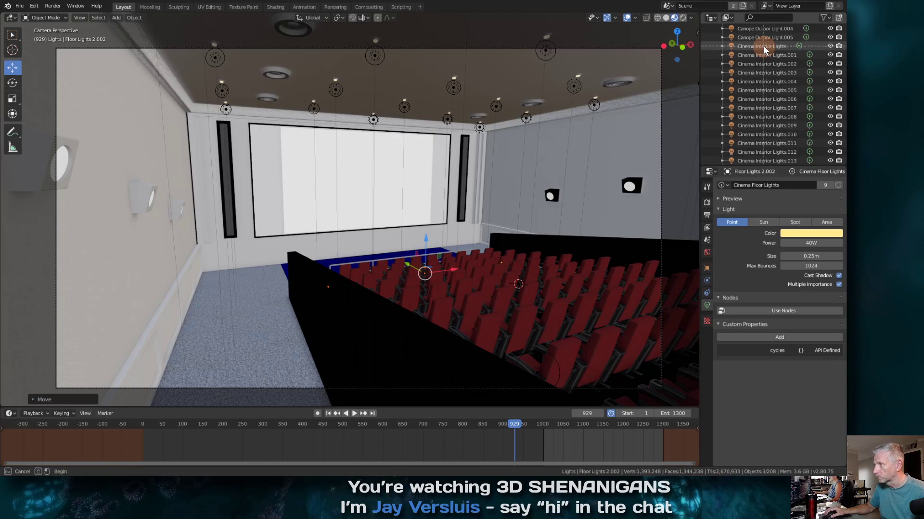
{"action": "left_click_drag", "start_coordinate": [764, 45], "coordinate": [784, 160]}
{"action": "scroll", "coordinate": [787, 128], "scroll_direction": "down", "scroll_amount": 6}
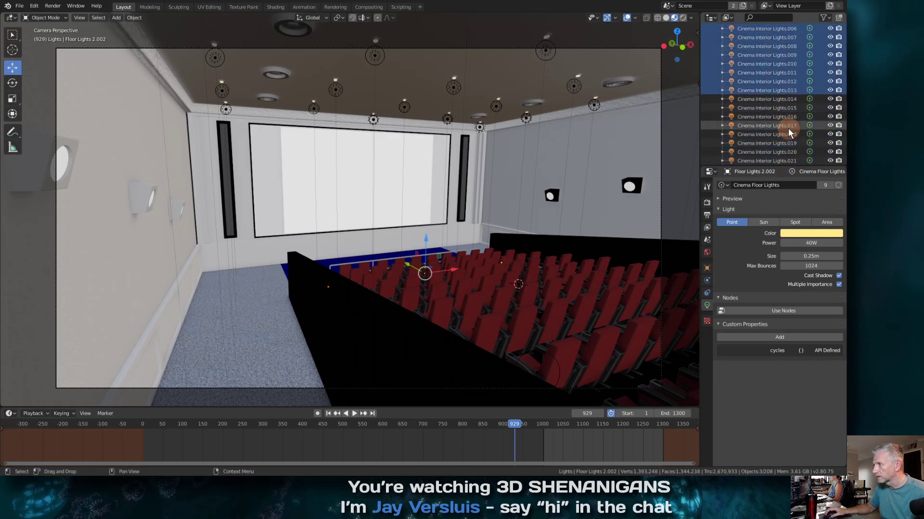
{"action": "key", "text": "b"}
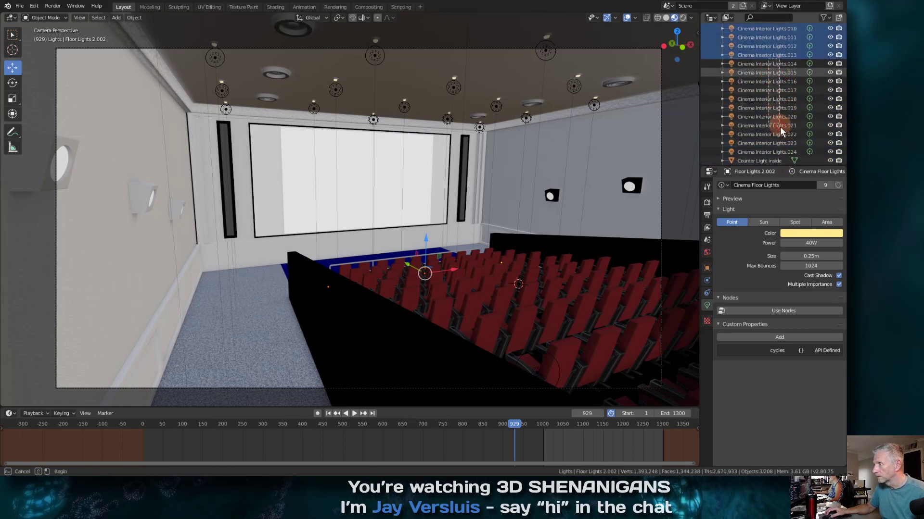
{"action": "left_click_drag", "start_coordinate": [780, 126], "coordinate": [789, 154]}
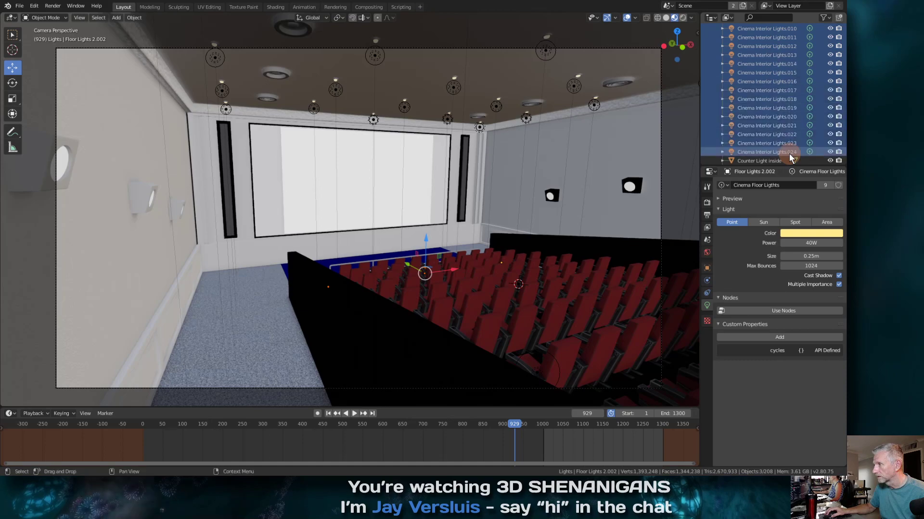
{"action": "left_click", "coordinate": [773, 117]}
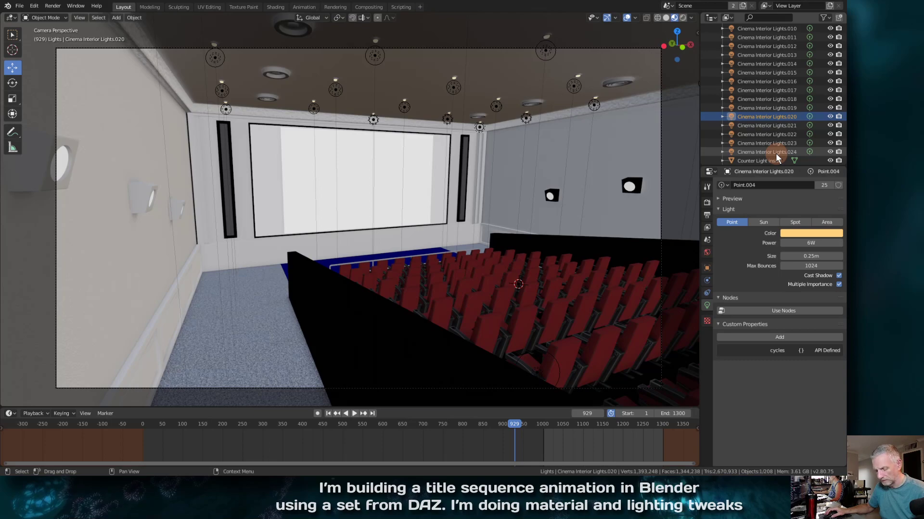
Step: Select every Cinema Interior Lights object, from the unnumbered one through .024, and delete them from the scene
{"action": "left_click_drag", "start_coordinate": [776, 153], "coordinate": [751, 30]}
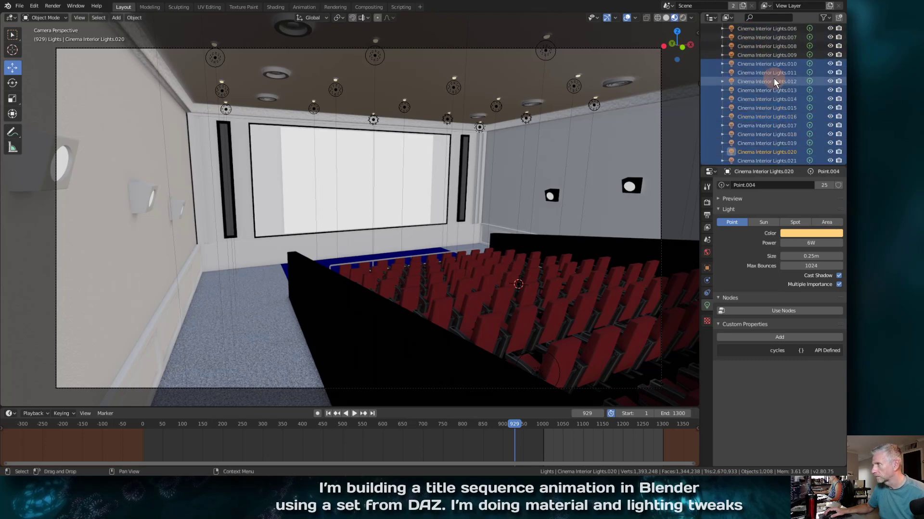
{"action": "scroll", "coordinate": [773, 77], "scroll_direction": "up", "scroll_amount": 5}
{"action": "left_click_drag", "start_coordinate": [779, 140], "coordinate": [750, 62]}
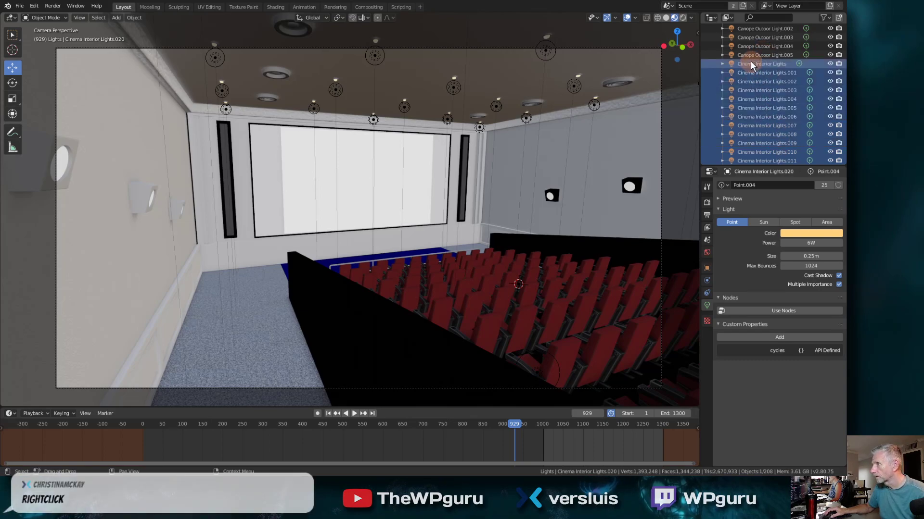
{"action": "right_click", "coordinate": [752, 61]}
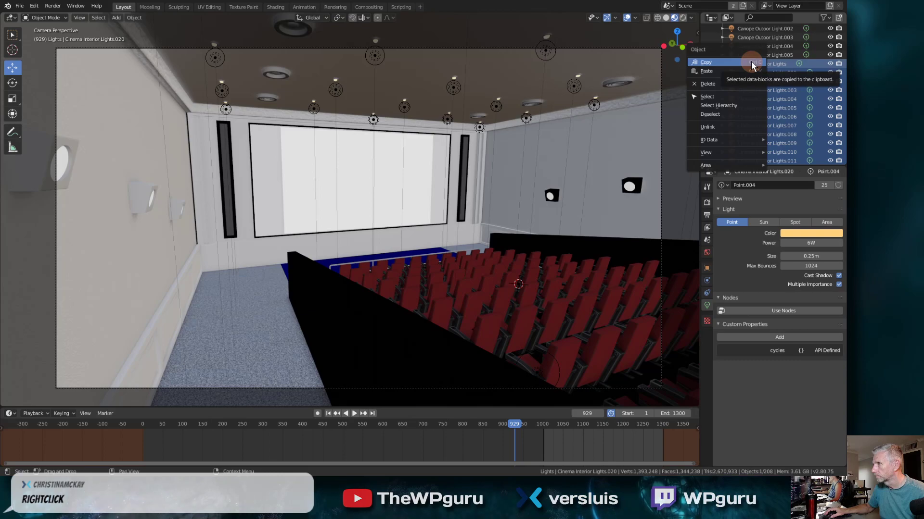
{"action": "left_click", "coordinate": [746, 95]}
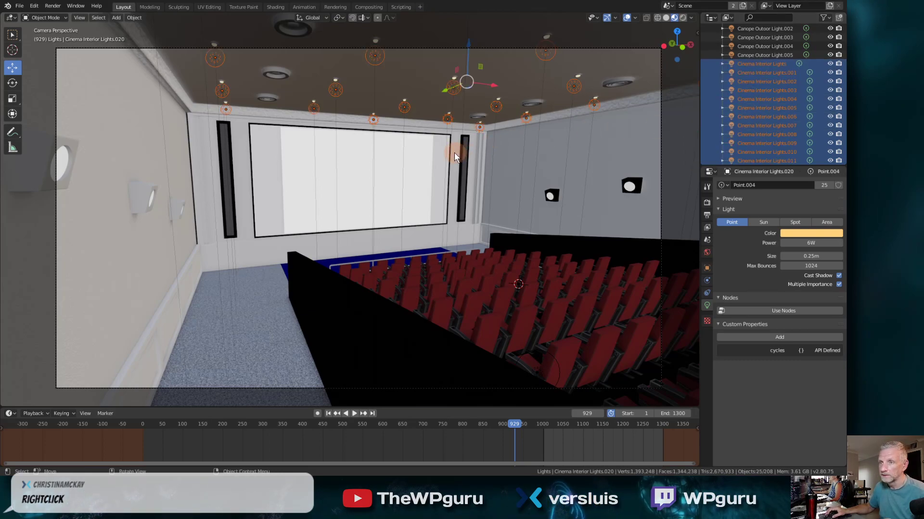
{"action": "key", "text": "x"}
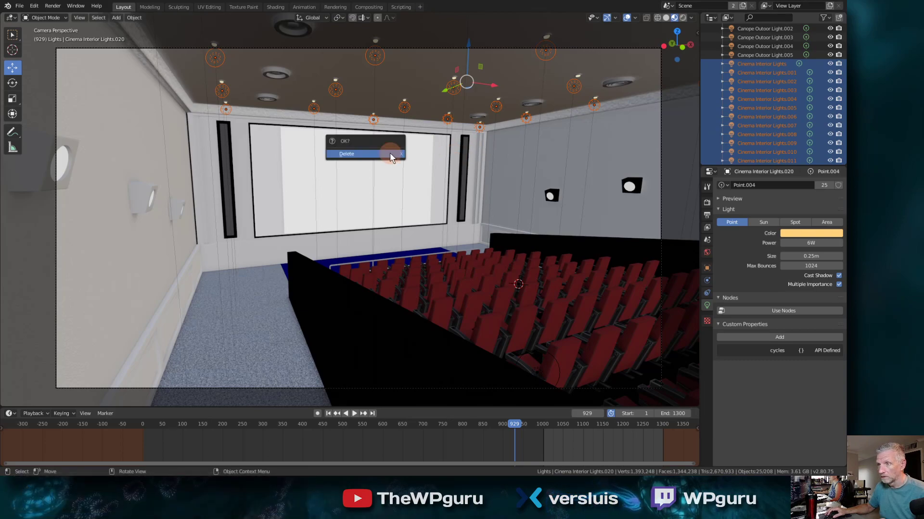
{"action": "left_click", "coordinate": [390, 157]}
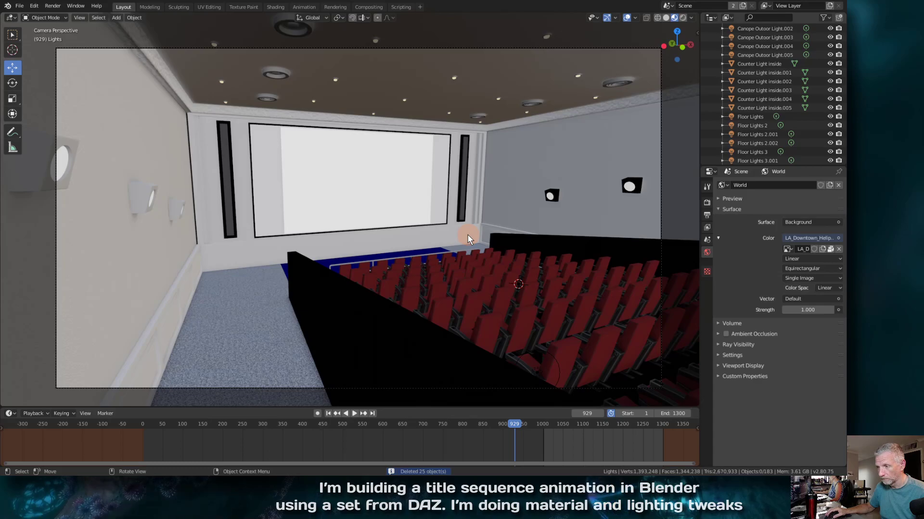
Step: Filter the outliner by "roof", move the i13MOV_Roof object into a new collection named Walls, and clear the filter
{"action": "middle_click_drag", "start_coordinate": [483, 197], "coordinate": [565, 208]}
{"action": "scroll", "coordinate": [563, 212], "scroll_direction": "down", "scroll_amount": 5}
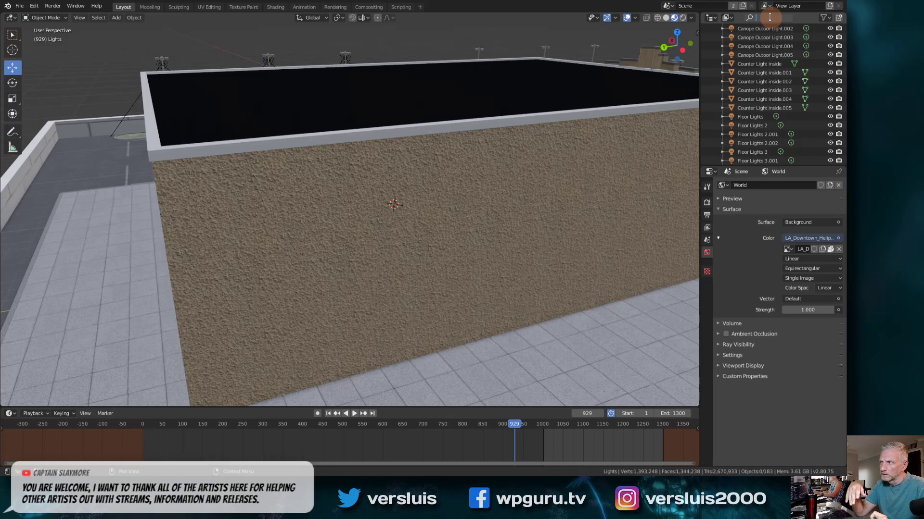
{"action": "type", "text": "roof"}
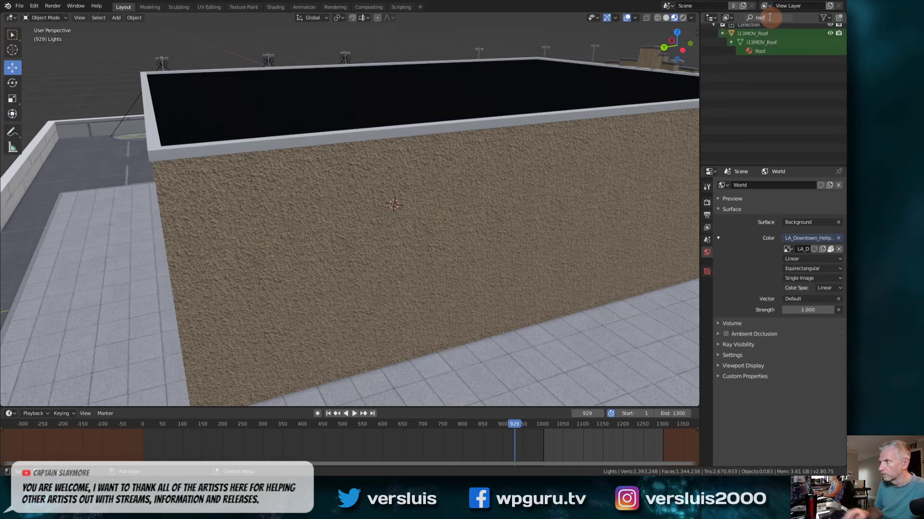
{"action": "left_click", "coordinate": [757, 35]}
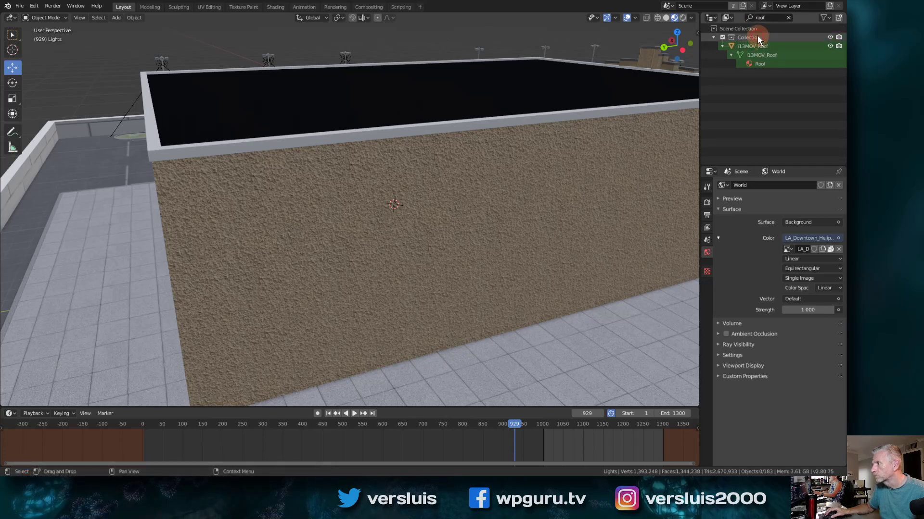
{"action": "left_click", "coordinate": [751, 46]}
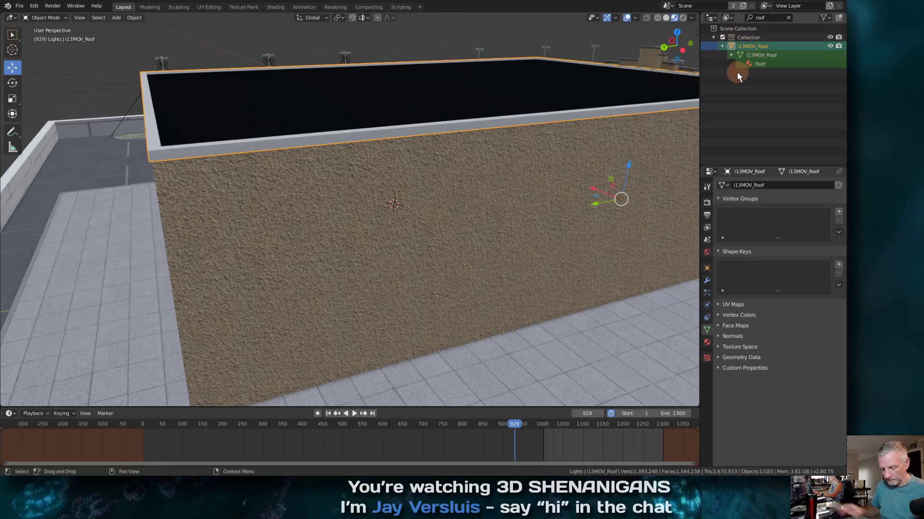
{"action": "key", "text": "m"}
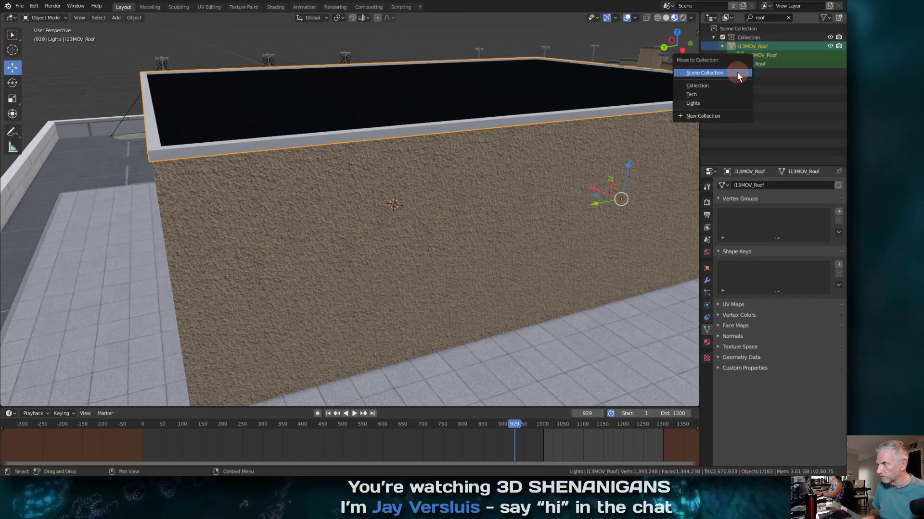
{"action": "left_click", "coordinate": [732, 116]}
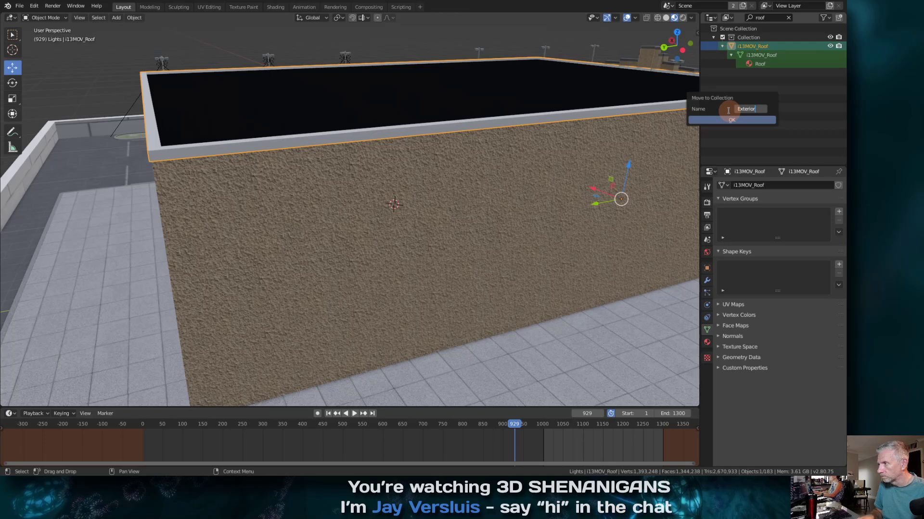
{"action": "type", "text": "alls"}
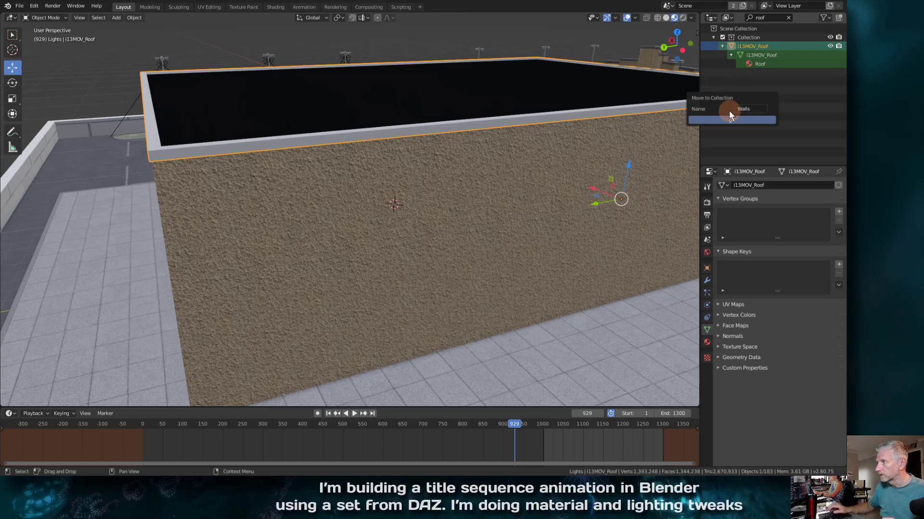
{"action": "left_click", "coordinate": [732, 121]}
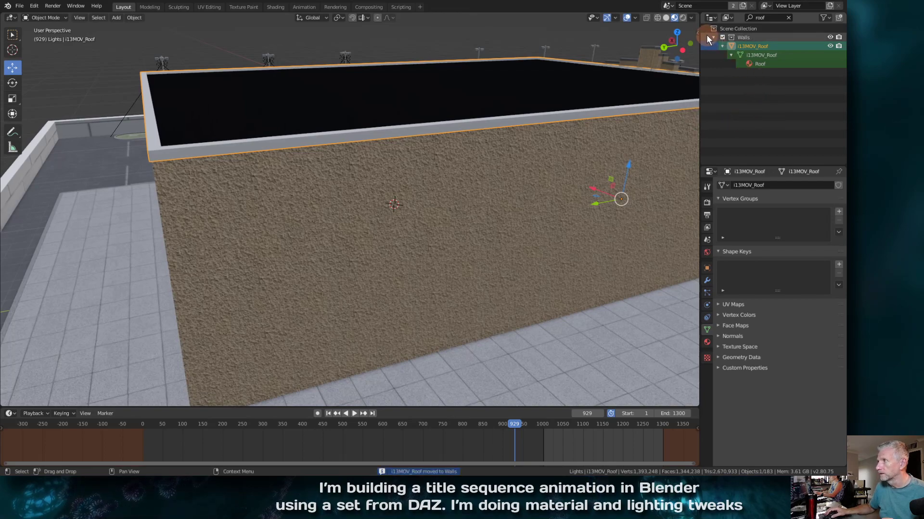
{"action": "left_click", "coordinate": [787, 17]}
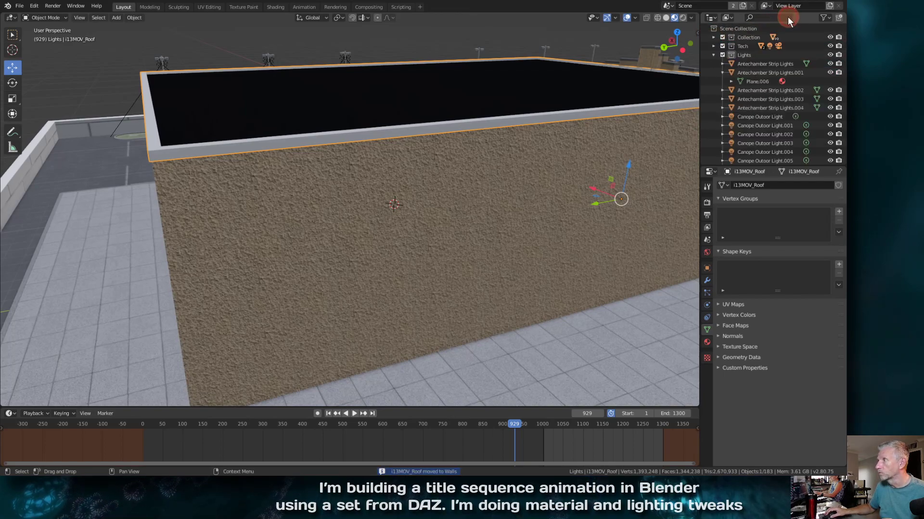
Step: Select the exterior wall i13MOV_Wall_Left, expand the main Collection and filter the outliner by "wall"
{"action": "left_click", "coordinate": [439, 260]}
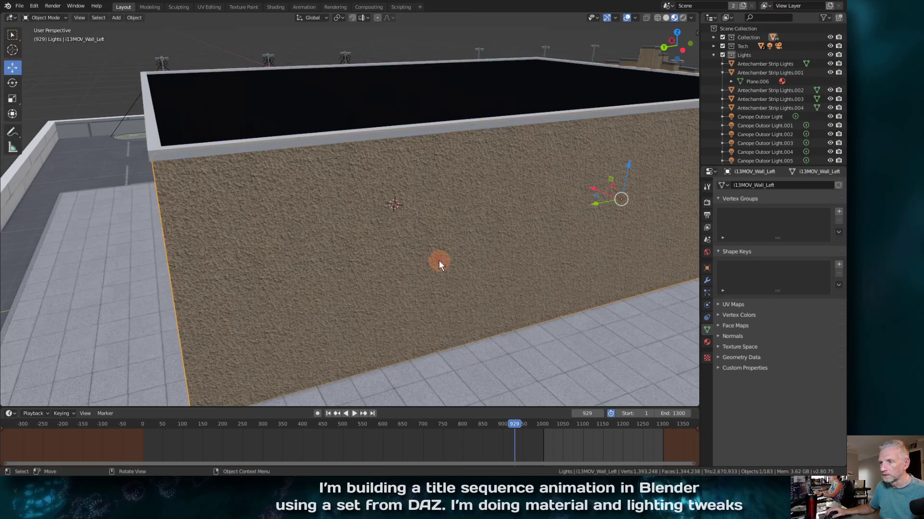
{"action": "middle_click_drag", "start_coordinate": [493, 210], "coordinate": [457, 215]}
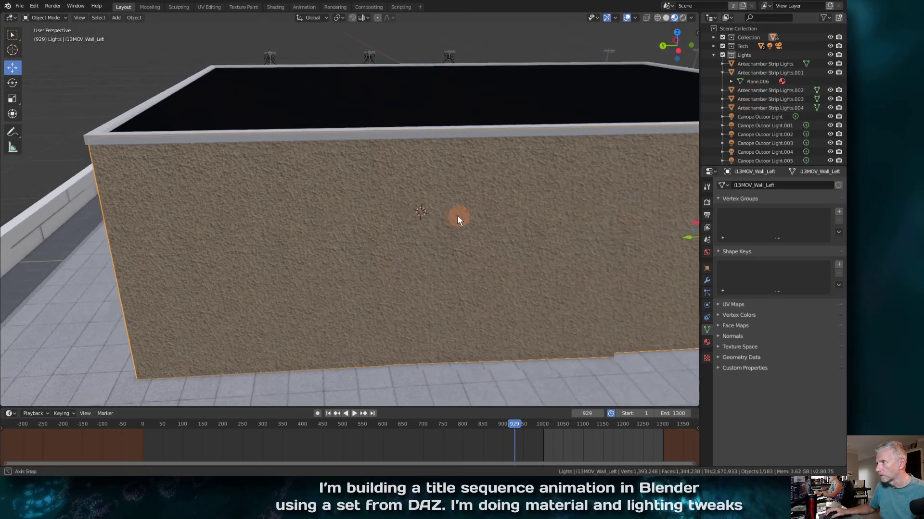
{"action": "left_click", "coordinate": [713, 37]}
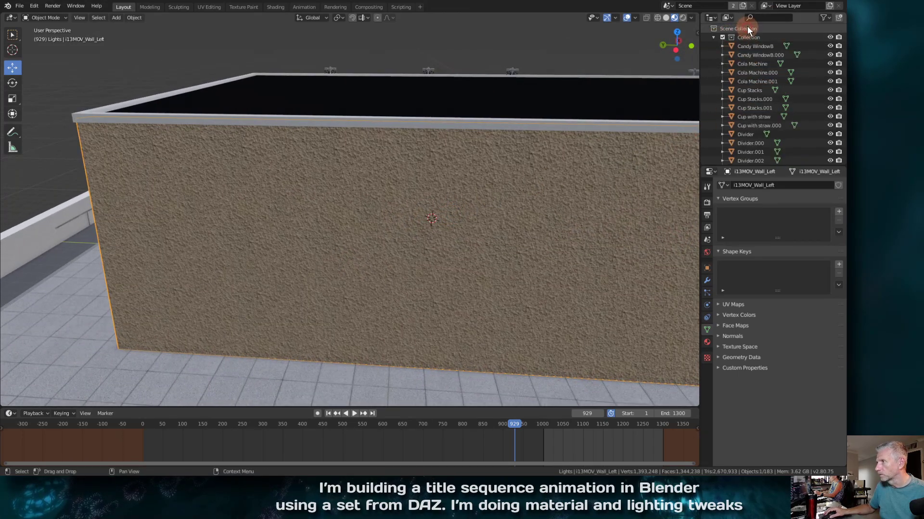
{"action": "type", "text": "wall"}
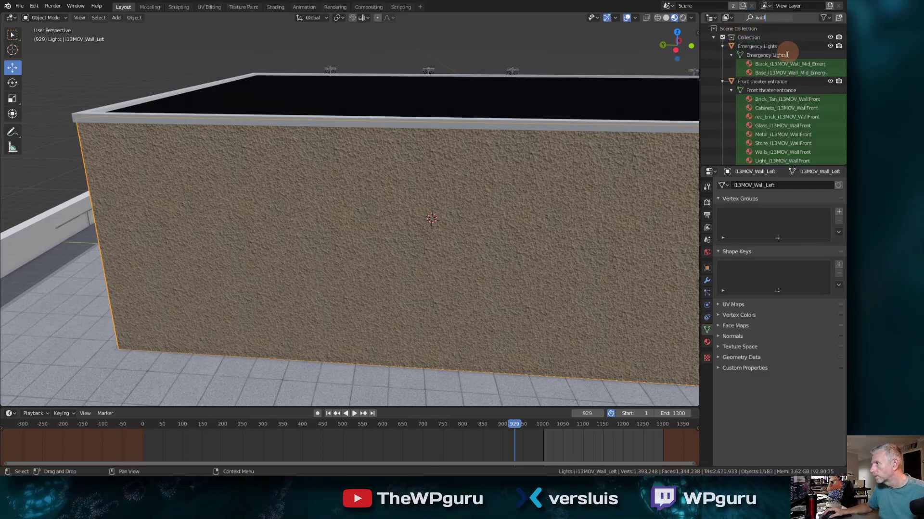
{"action": "left_click", "coordinate": [752, 39]}
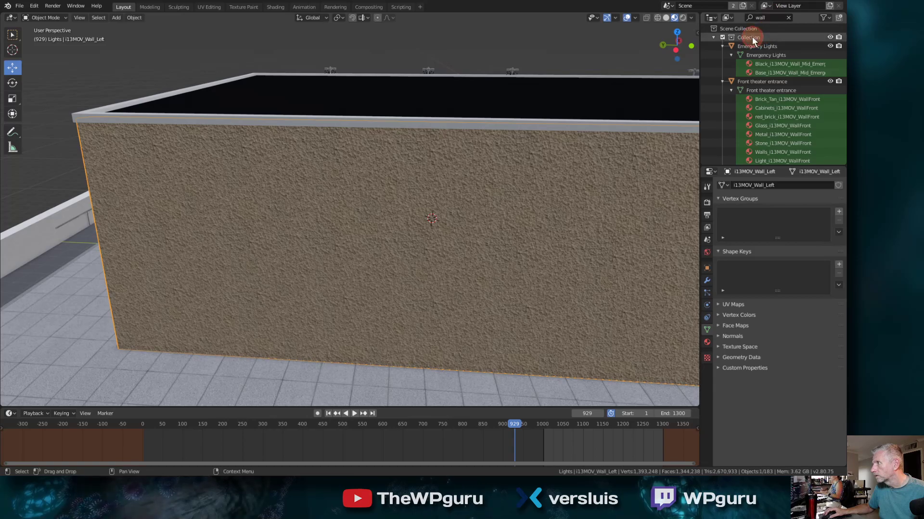
Step: Search the outliner for "walls" and again for "wall", and clear the filter
{"action": "left_click", "coordinate": [777, 18]}
{"action": "type", "text": "s"}
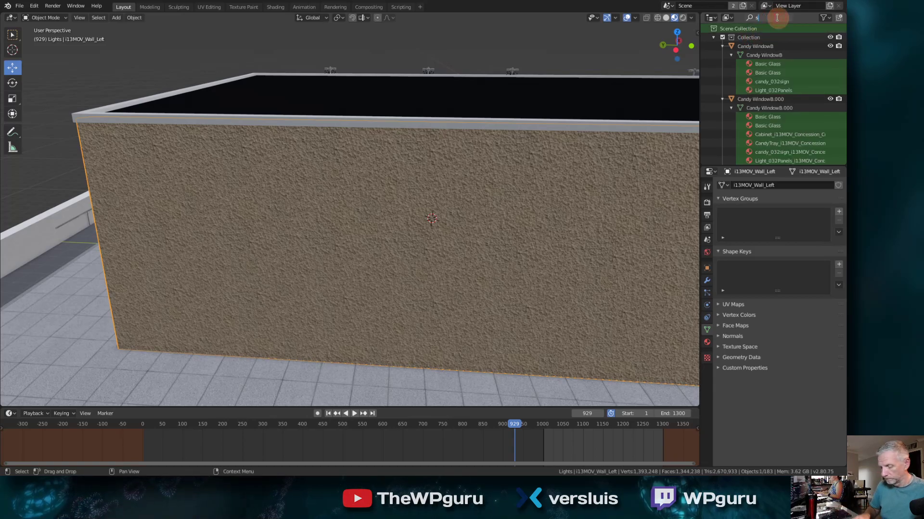
{"action": "key", "text": "BackSpace"}
{"action": "type", "text": "walls"}
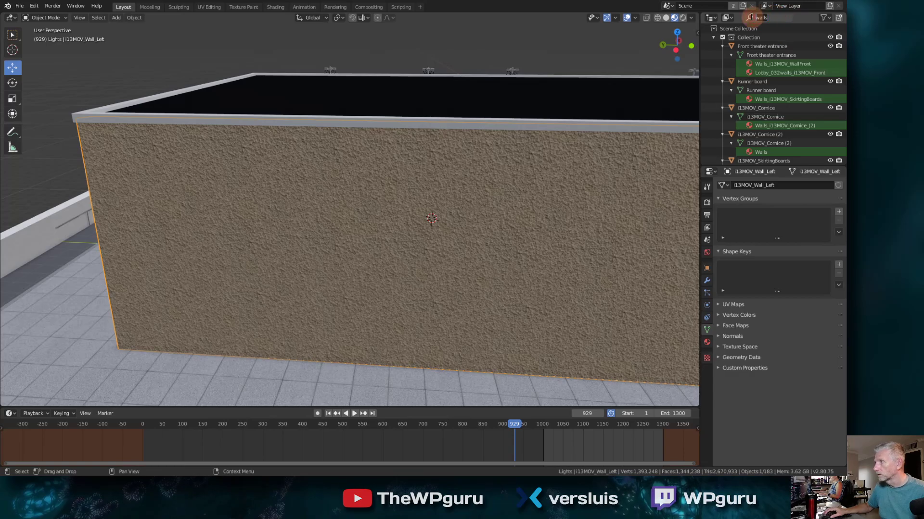
{"action": "key", "text": "Right"}
{"action": "key", "text": "BackSpace"}
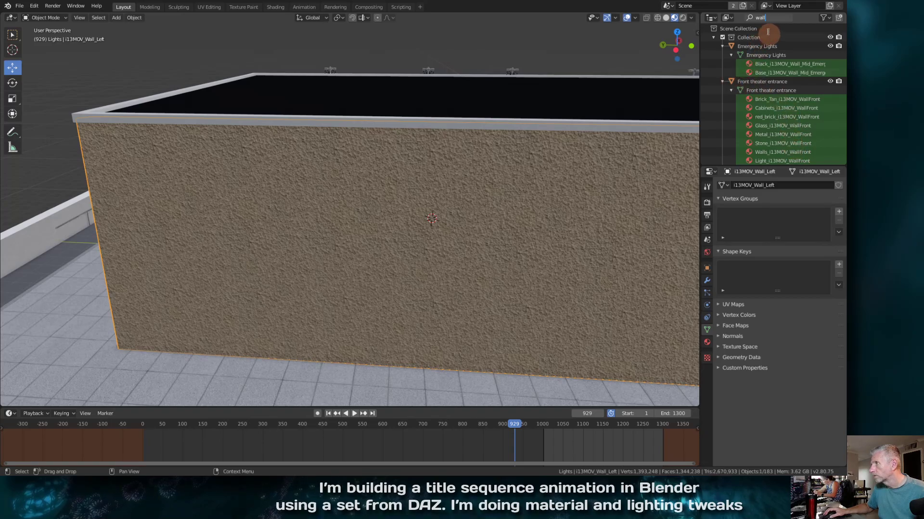
{"action": "left_click", "coordinate": [764, 18]}
{"action": "key", "text": "BackSpace"}
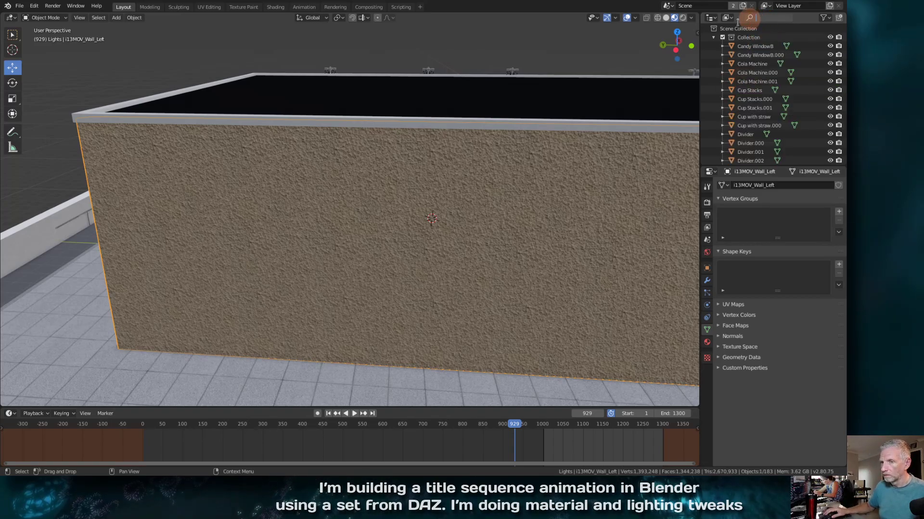
Step: Select the large upper face of i13MOV_Wall_Left in Edit Mode and try to move the wall to the Walls collection
{"action": "left_click", "coordinate": [372, 190]}
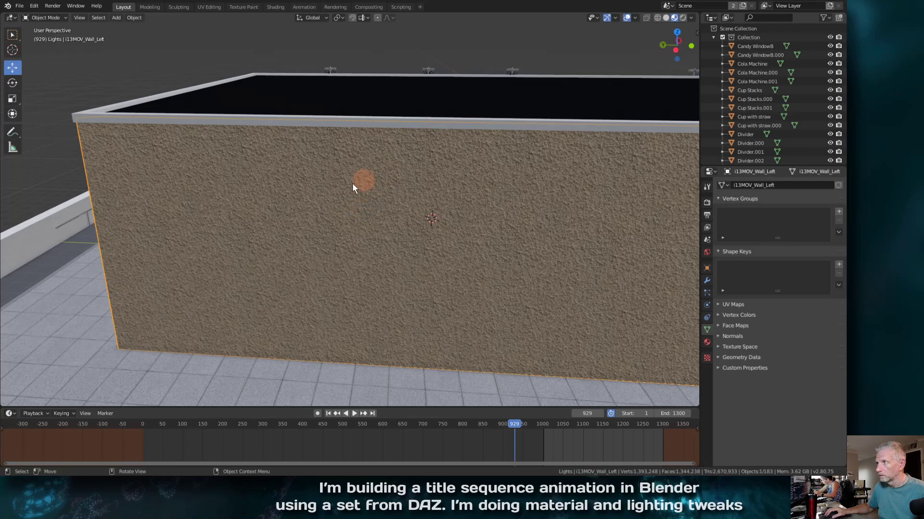
{"action": "key", "text": "Tab"}
{"action": "left_click", "coordinate": [336, 183]}
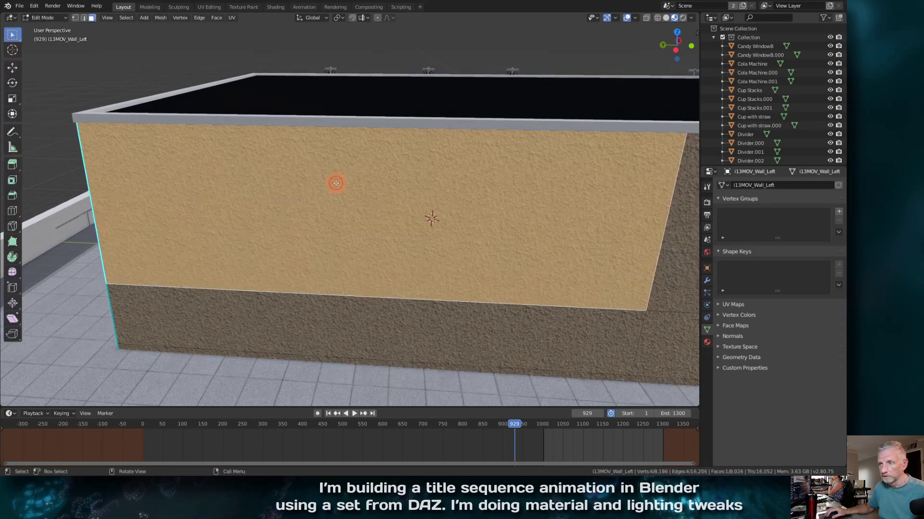
{"action": "scroll", "coordinate": [766, 75], "scroll_direction": "down", "scroll_amount": 8}
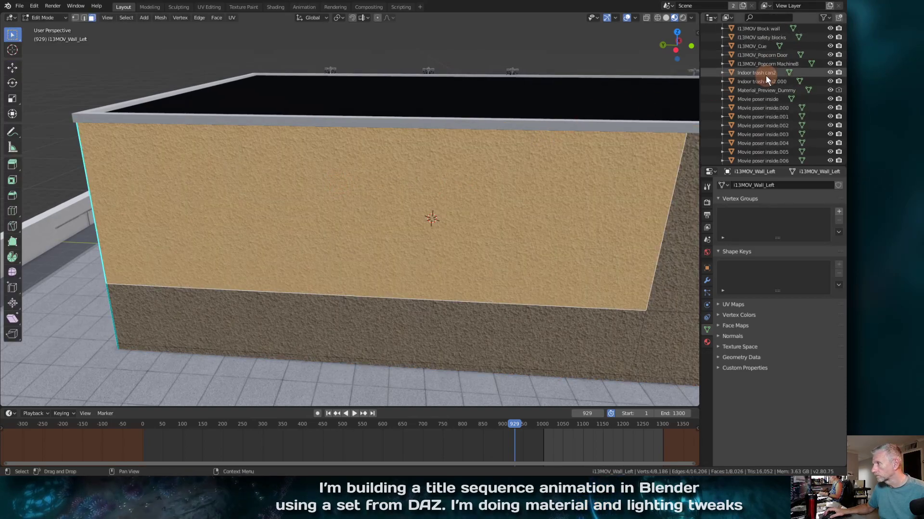
{"action": "scroll", "coordinate": [766, 76], "scroll_direction": "down", "scroll_amount": 10}
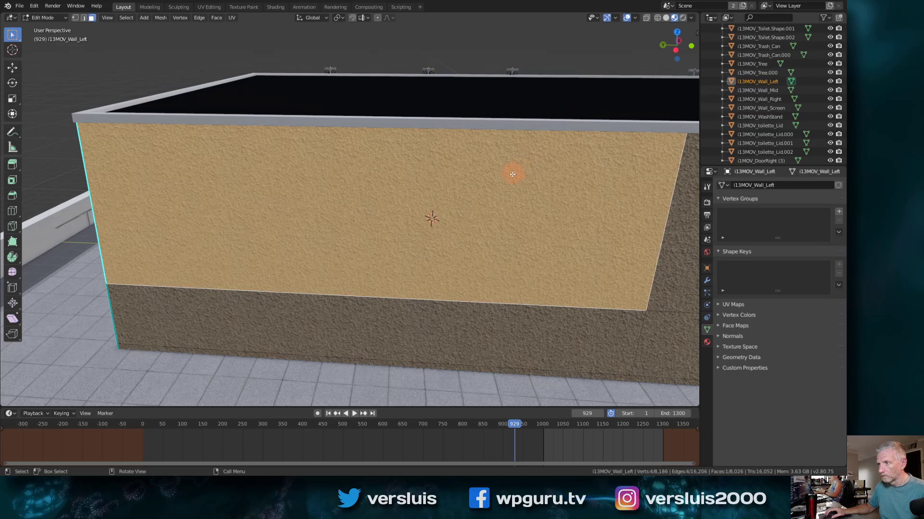
{"action": "key", "text": "m"}
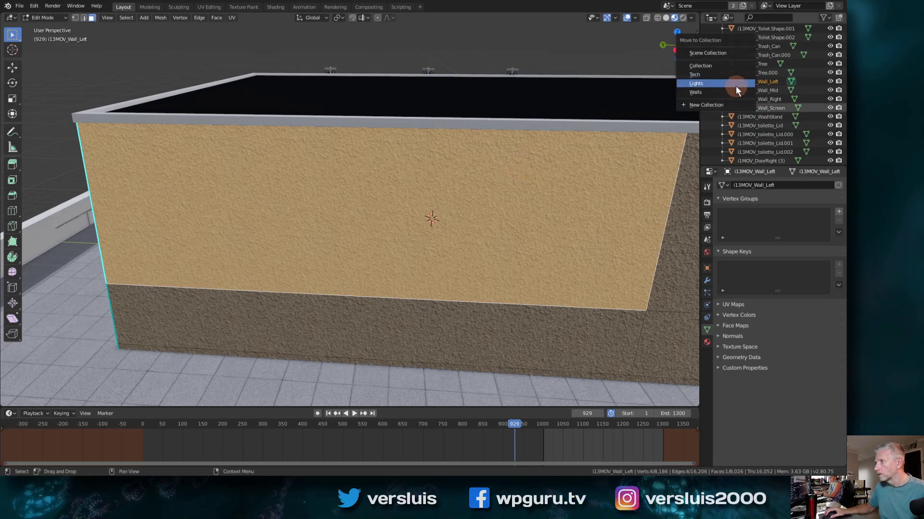
{"action": "left_click", "coordinate": [734, 91]}
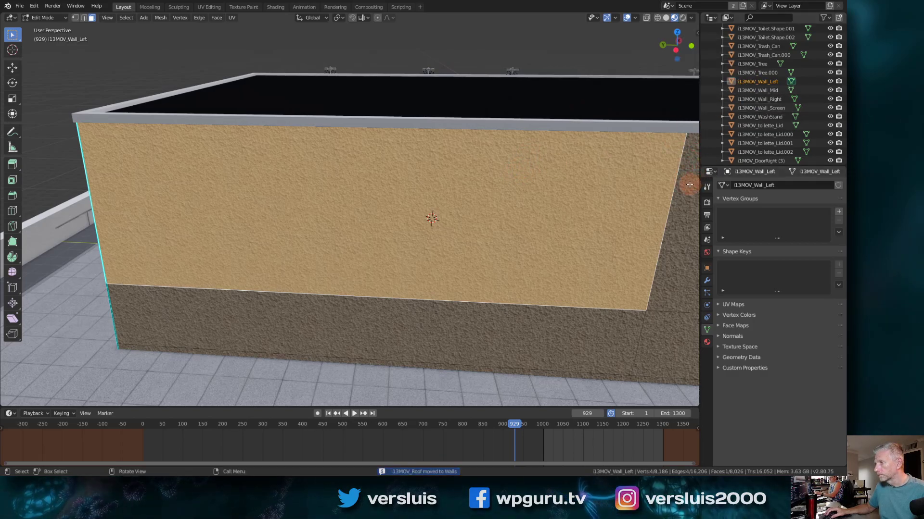
Step: Select other faces of the exterior wall one at a time and try to move each to the Walls collection
{"action": "left_click", "coordinate": [689, 184]}
{"action": "key", "text": "m"}
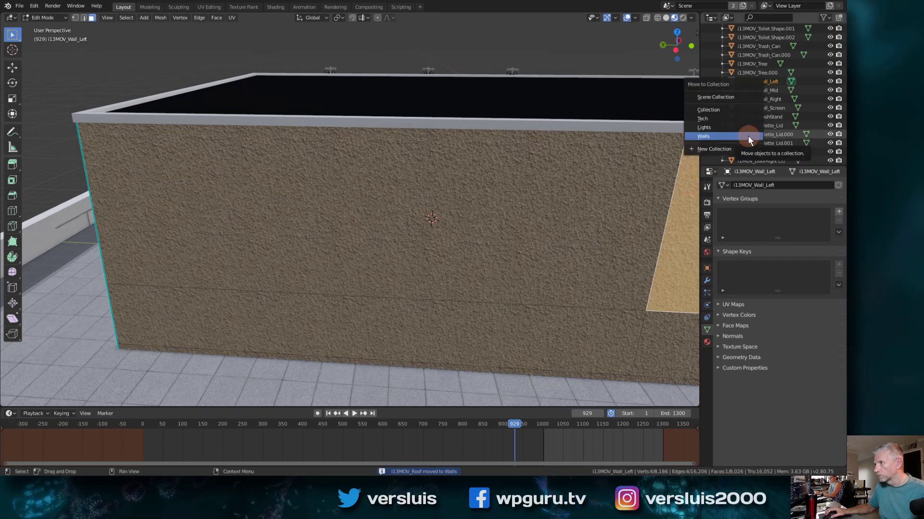
{"action": "left_click", "coordinate": [673, 343]}
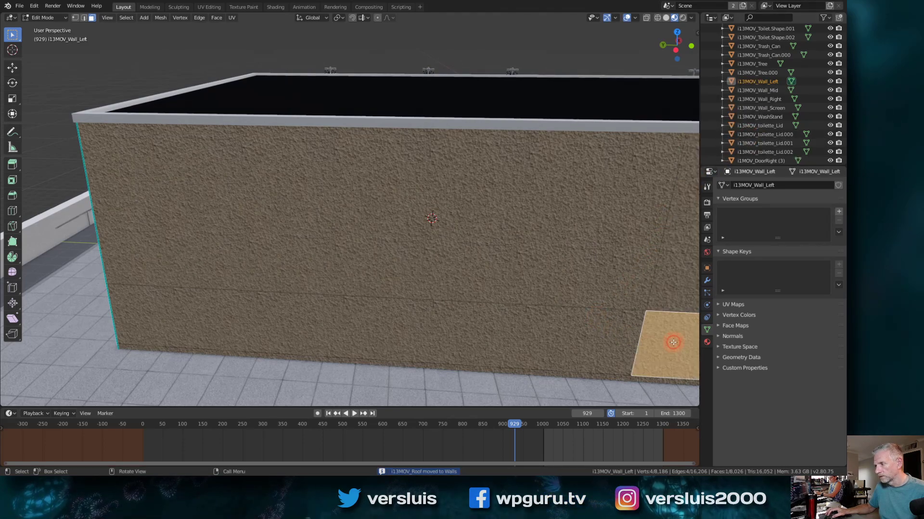
{"action": "key", "text": "m"}
{"action": "left_click", "coordinate": [758, 124]}
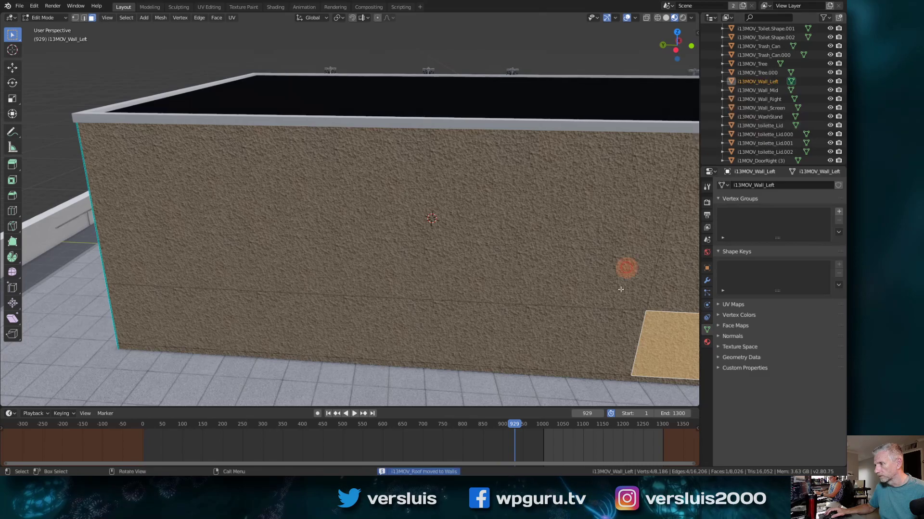
{"action": "left_click", "coordinate": [609, 327]}
{"action": "key", "text": "m"}
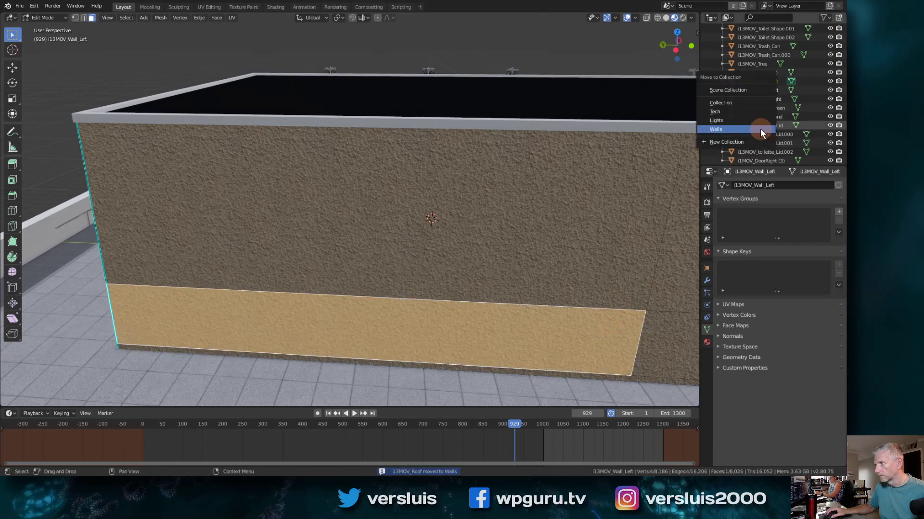
{"action": "left_click", "coordinate": [760, 128]}
Step: Collapse the Collection and Lights collections in the outliner and exclude the Walls collection from the view layer
{"action": "middle_click_drag", "start_coordinate": [594, 191], "coordinate": [442, 200]}
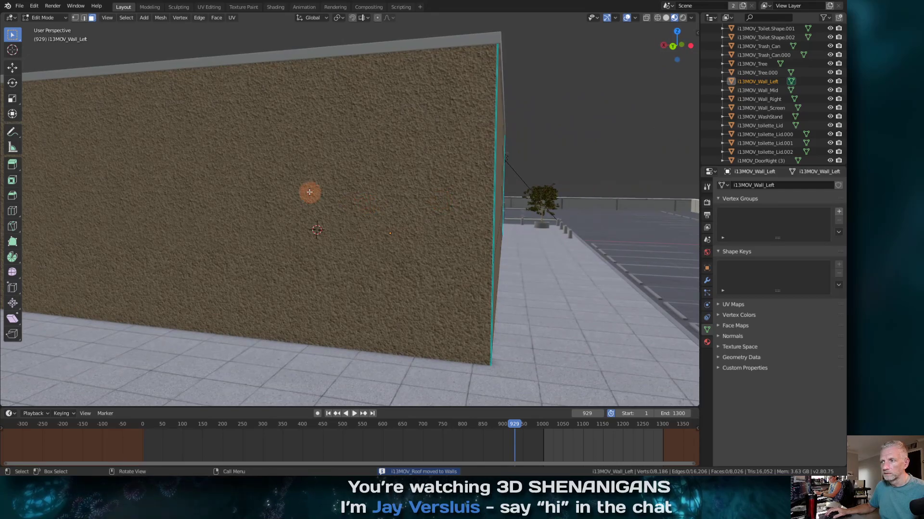
{"action": "middle_click_drag", "start_coordinate": [309, 192], "coordinate": [369, 231]}
{"action": "middle_click_drag", "start_coordinate": [306, 191], "coordinate": [380, 210]}
{"action": "middle_click_drag", "start_coordinate": [419, 232], "coordinate": [577, 186]}
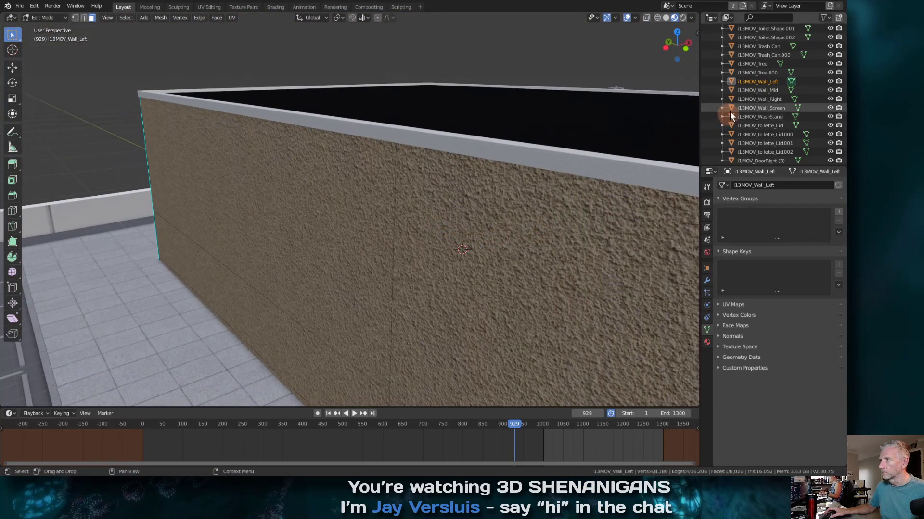
{"action": "scroll", "coordinate": [746, 107], "scroll_direction": "up", "scroll_amount": 15}
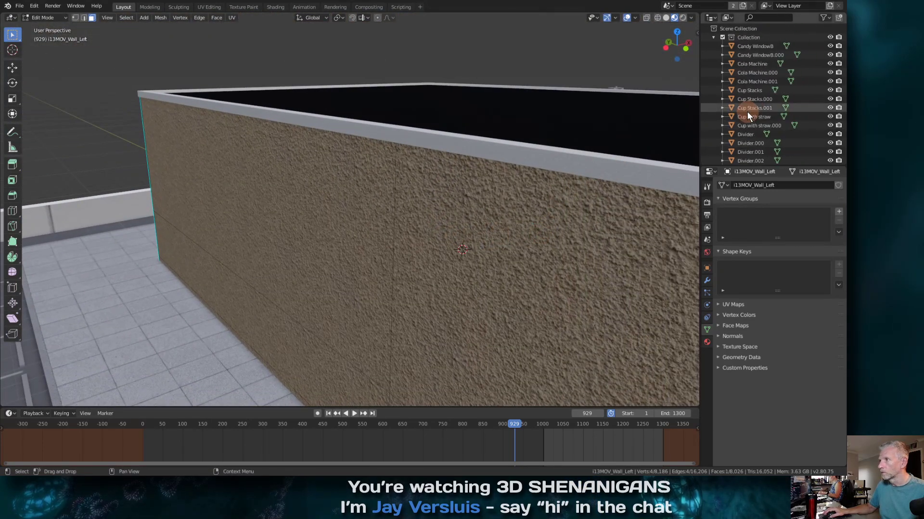
{"action": "left_click", "coordinate": [713, 37]}
{"action": "left_click", "coordinate": [714, 55]}
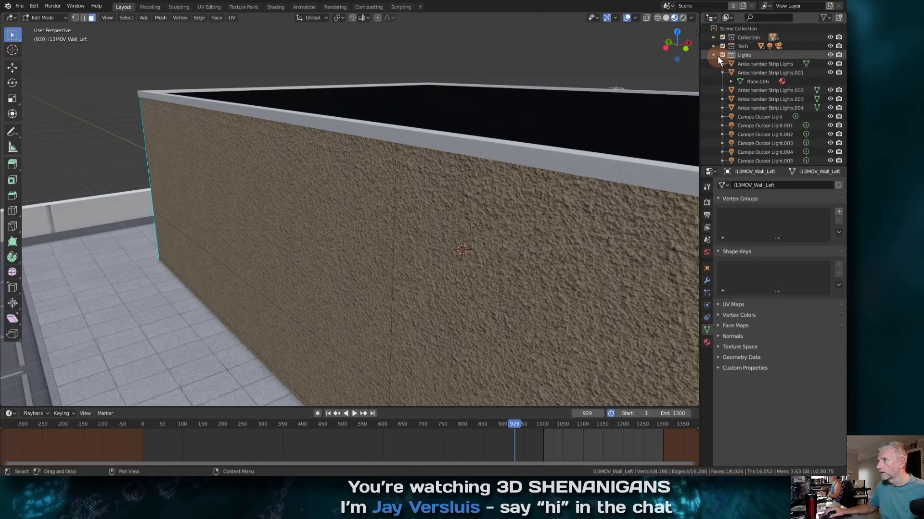
{"action": "left_click", "coordinate": [714, 55]}
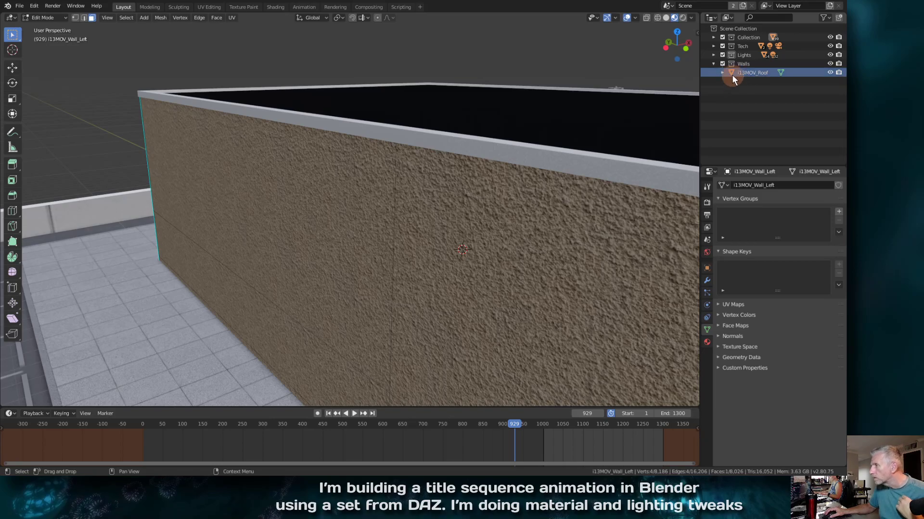
{"action": "left_click", "coordinate": [722, 64]}
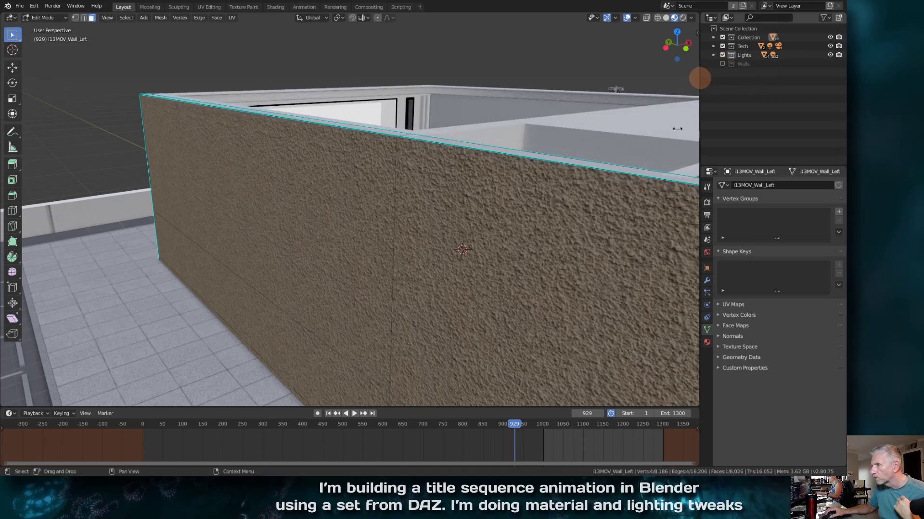
Step: Return i13MOV_Wall_Left to Object Mode and try to move it to the Walls collection from the outliner
{"action": "middle_click_drag", "start_coordinate": [583, 180], "coordinate": [519, 186]}
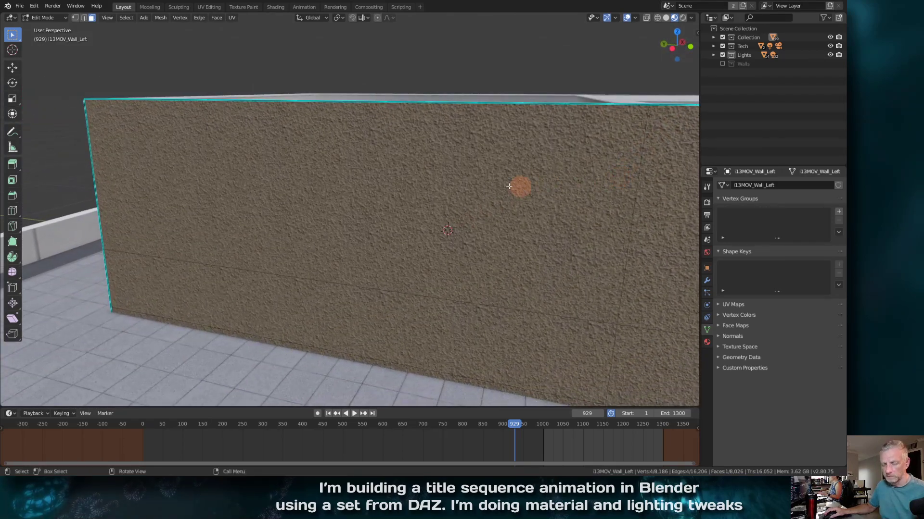
{"action": "left_click", "coordinate": [351, 185]}
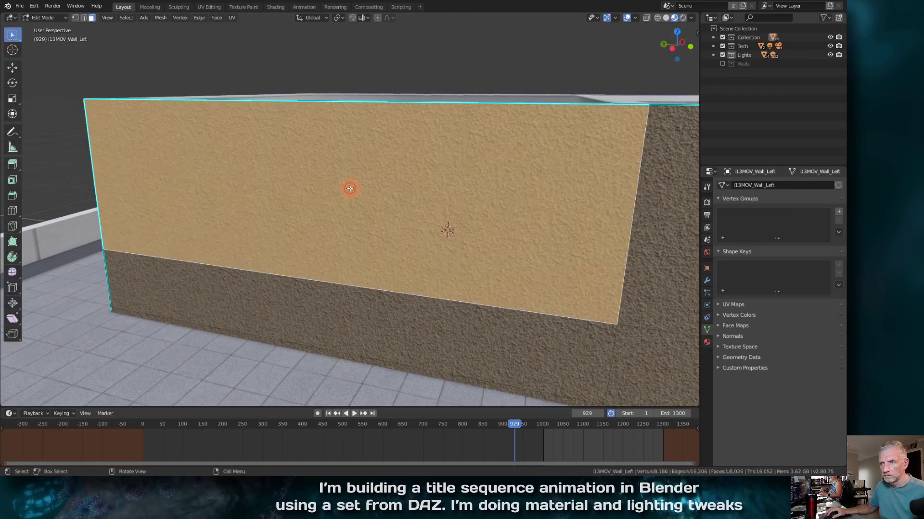
{"action": "left_click", "coordinate": [495, 192]}
{"action": "key", "text": "Tab"}
{"action": "left_click", "coordinate": [408, 164]}
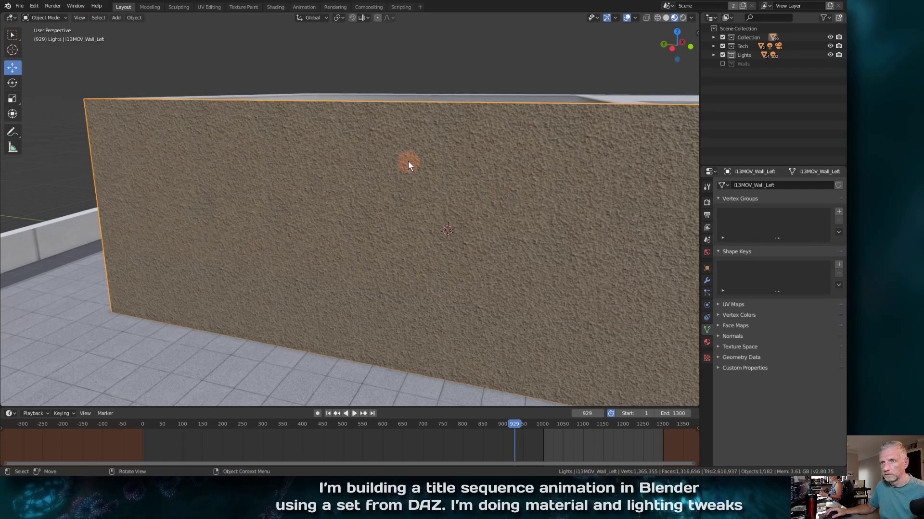
{"action": "key", "text": "m"}
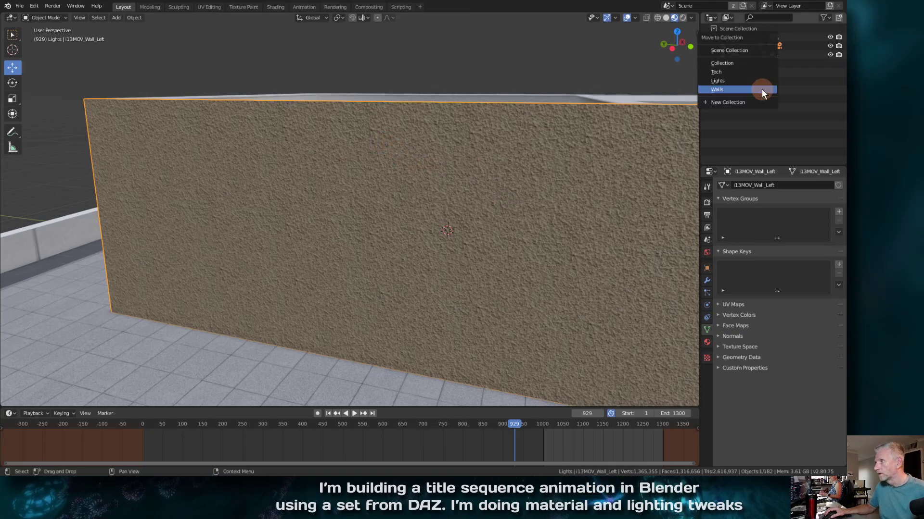
{"action": "left_click", "coordinate": [761, 89]}
Step: Switch the Walls collection on and off to check which objects it controls, leaving it included
{"action": "left_click", "coordinate": [723, 64]}
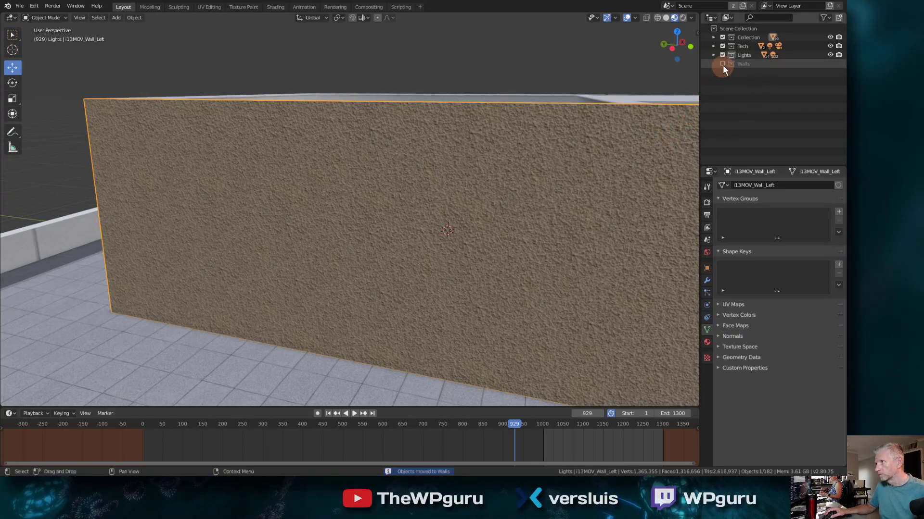
{"action": "left_click", "coordinate": [724, 63]}
{"action": "left_click", "coordinate": [724, 63]}
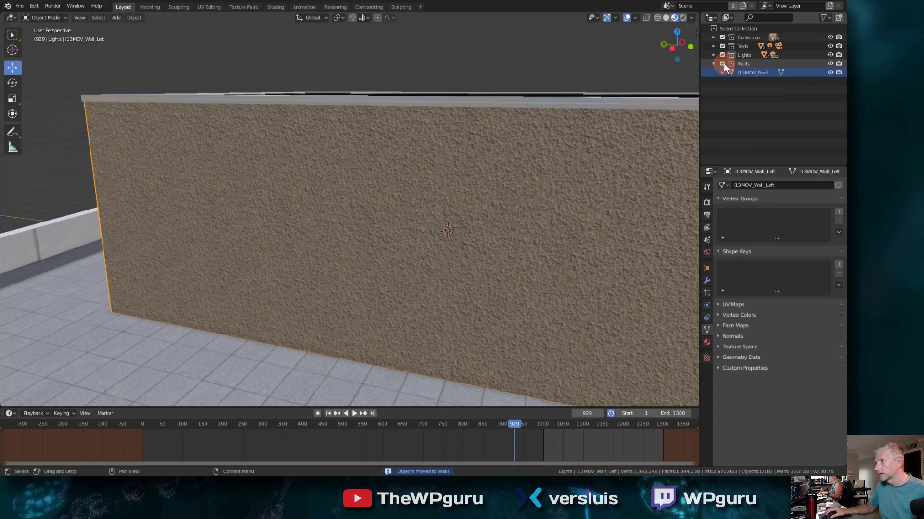
{"action": "left_click", "coordinate": [723, 63]}
{"action": "left_click", "coordinate": [724, 63]}
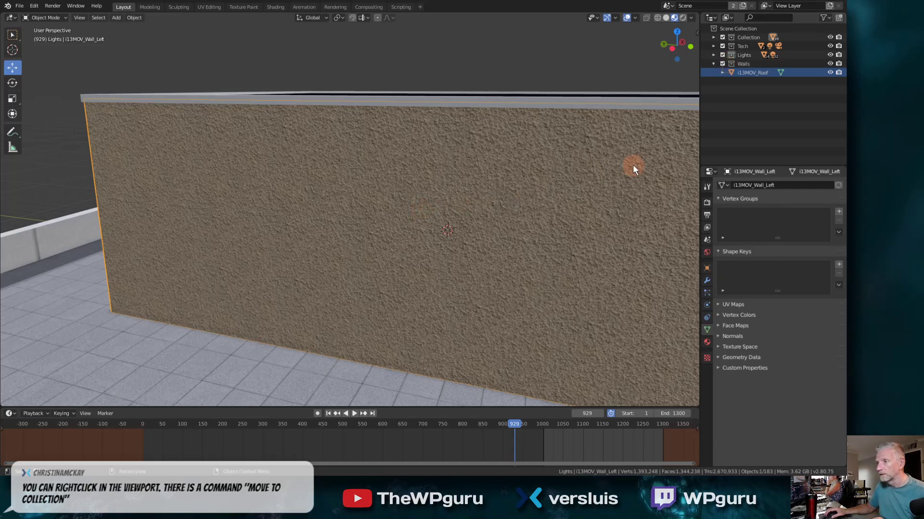
Step: Move the exterior wall i13MOV_Wall_Left into the Walls collection in Object Mode
{"action": "middle_click_drag", "start_coordinate": [633, 164], "coordinate": [502, 205]}
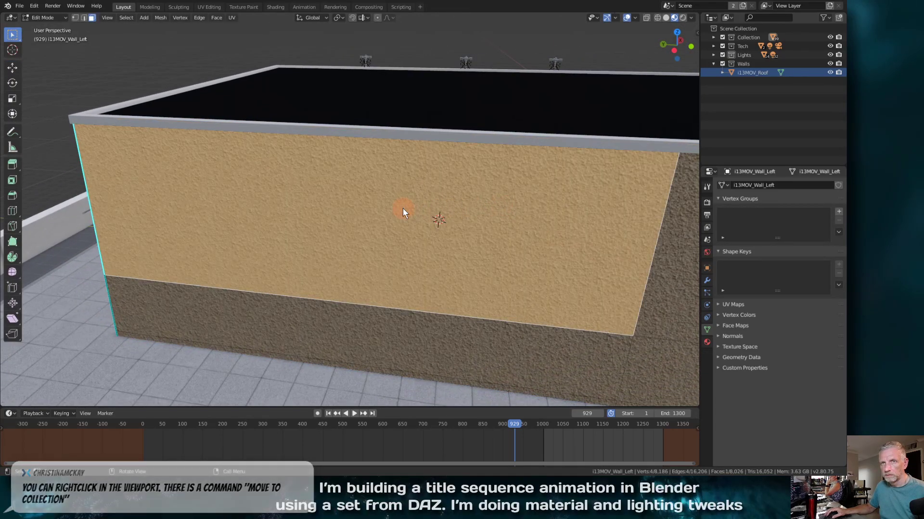
{"action": "middle_click_drag", "start_coordinate": [354, 203], "coordinate": [326, 201]}
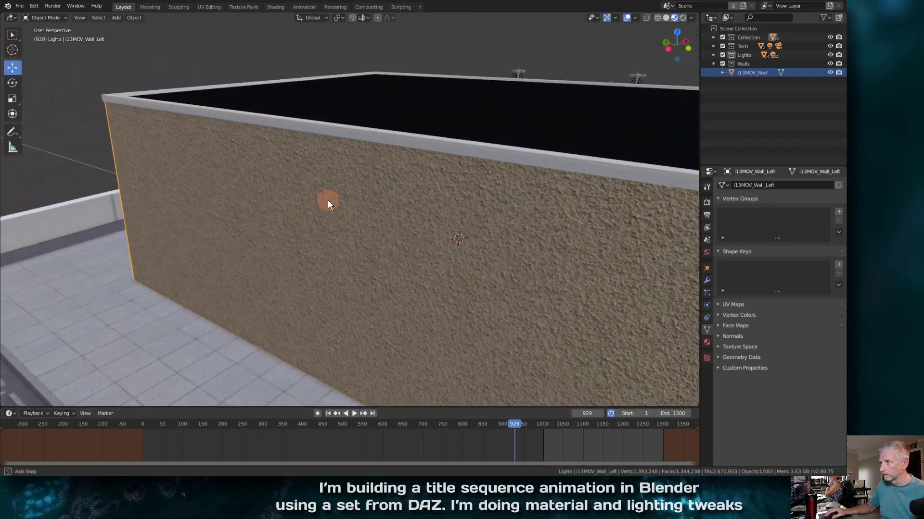
{"action": "right_click", "coordinate": [431, 239]}
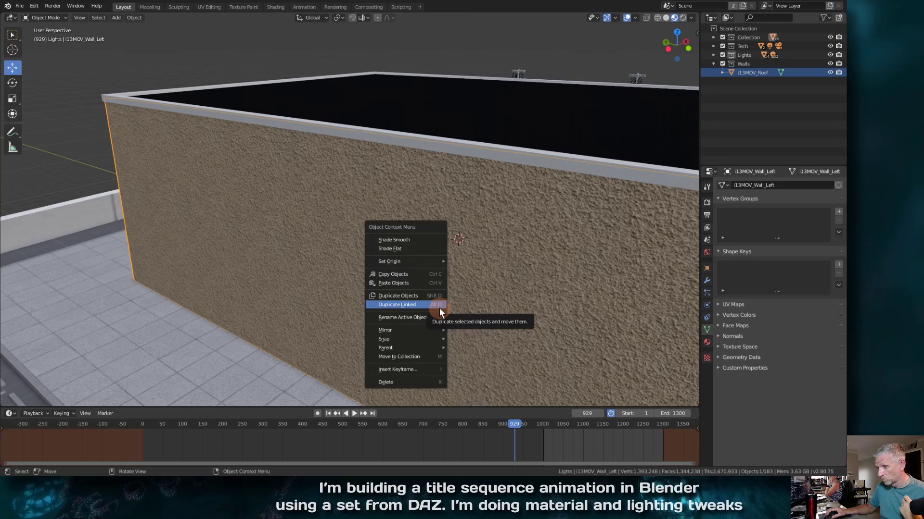
{"action": "left_click", "coordinate": [435, 356]}
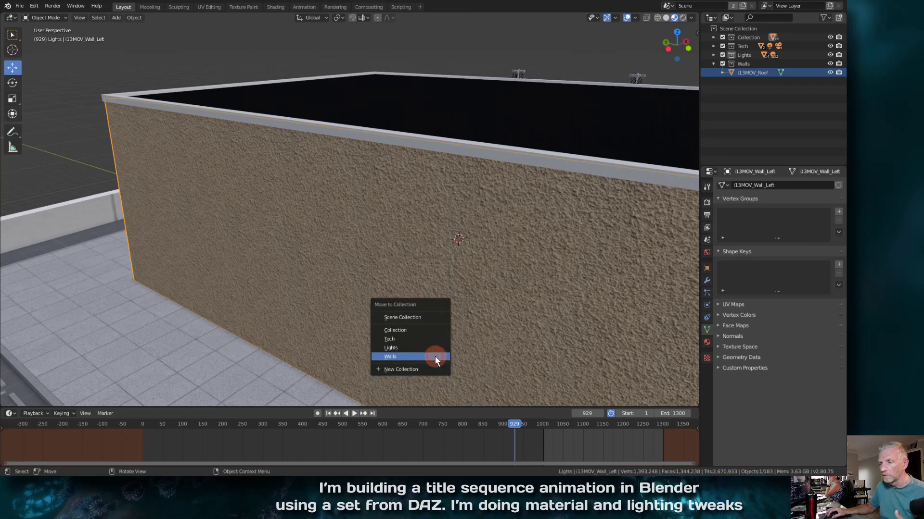
{"action": "left_click", "coordinate": [435, 357]}
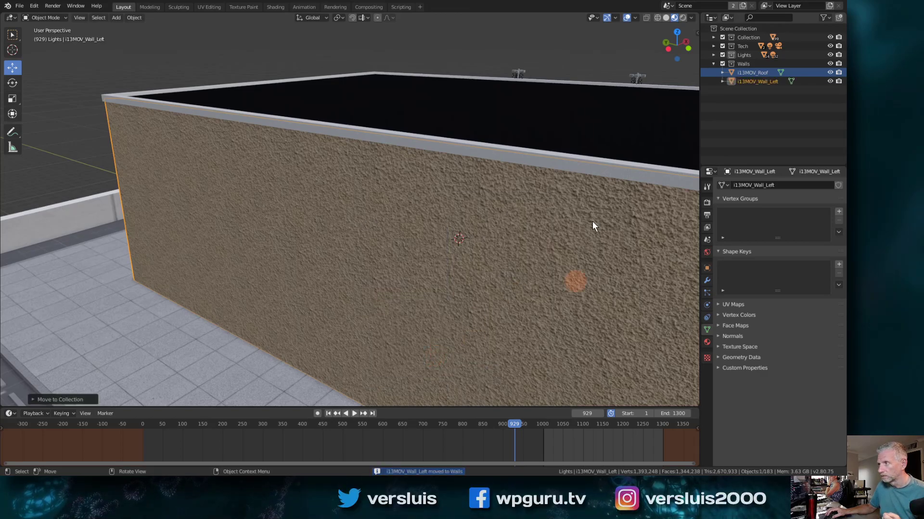
Step: Exclude the Walls collection to look into the auditorium from the open side, and include it again
{"action": "left_click", "coordinate": [721, 63]}
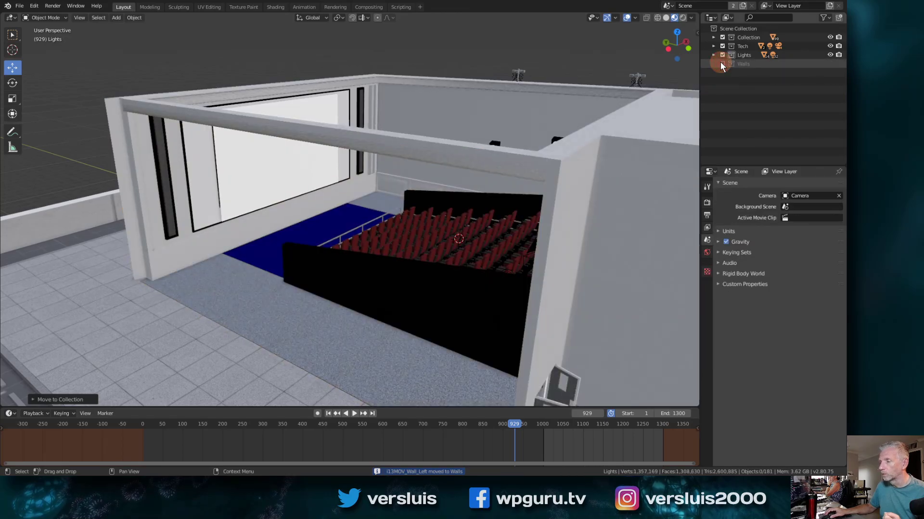
{"action": "mouse_move", "coordinate": [495, 241]}
{"action": "middle_mouse_down"}
{"action": "mouse_move", "coordinate": [486, 256]}
{"action": "mouse_move", "coordinate": [510, 283]}
{"action": "mouse_move", "coordinate": [518, 244]}
{"action": "mouse_move", "coordinate": [505, 240]}
{"action": "middle_mouse_up"}
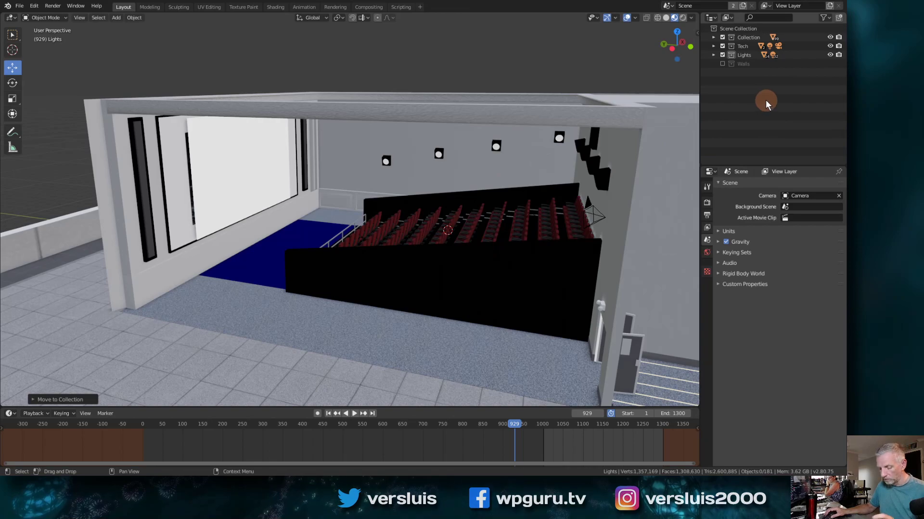
{"action": "left_click", "coordinate": [721, 64]}
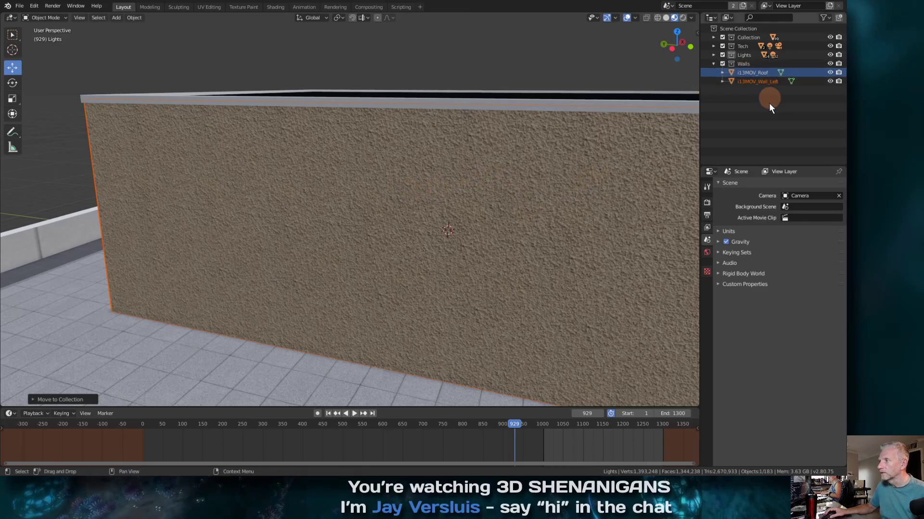
{"action": "key", "text": "m"}
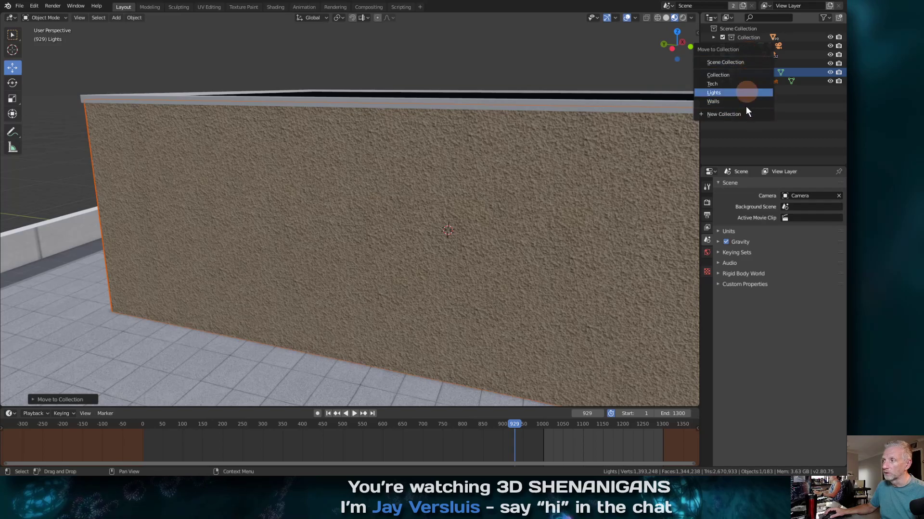
{"action": "left_click", "coordinate": [786, 264]}
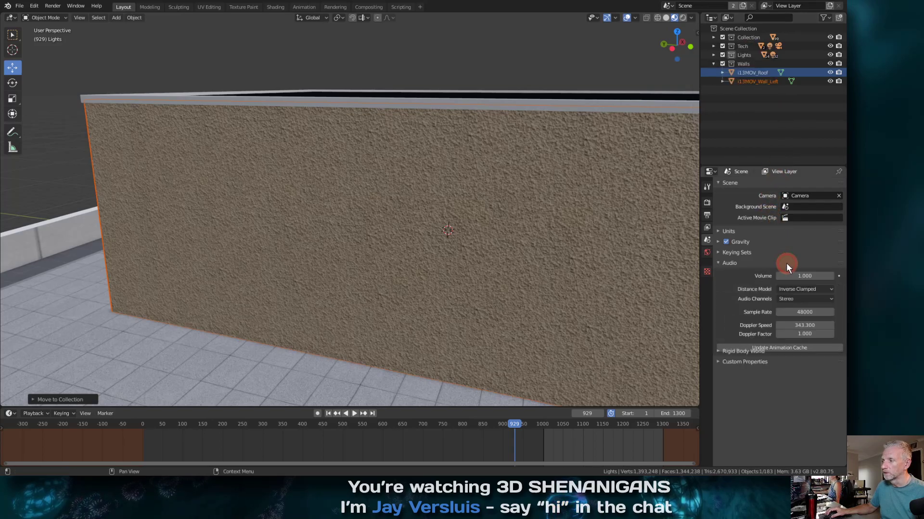
{"action": "right_click", "coordinate": [371, 182]}
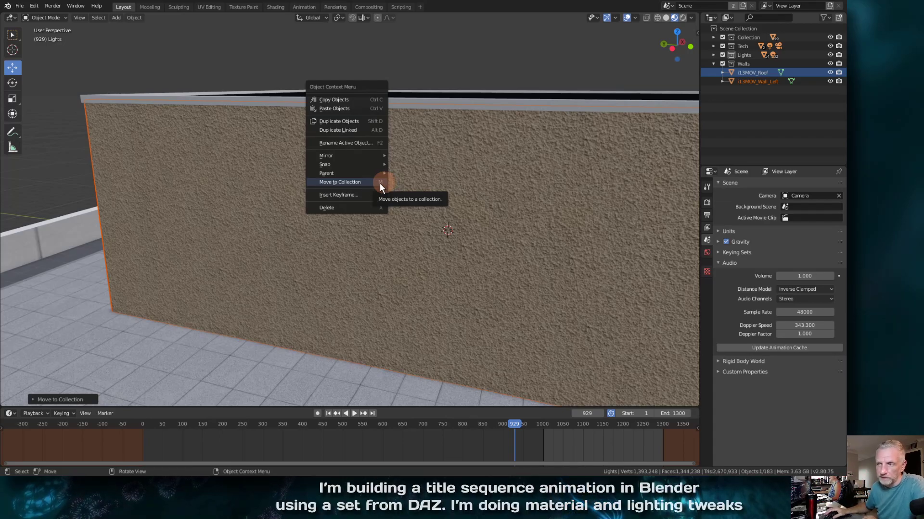
{"action": "key", "text": "Escape"}
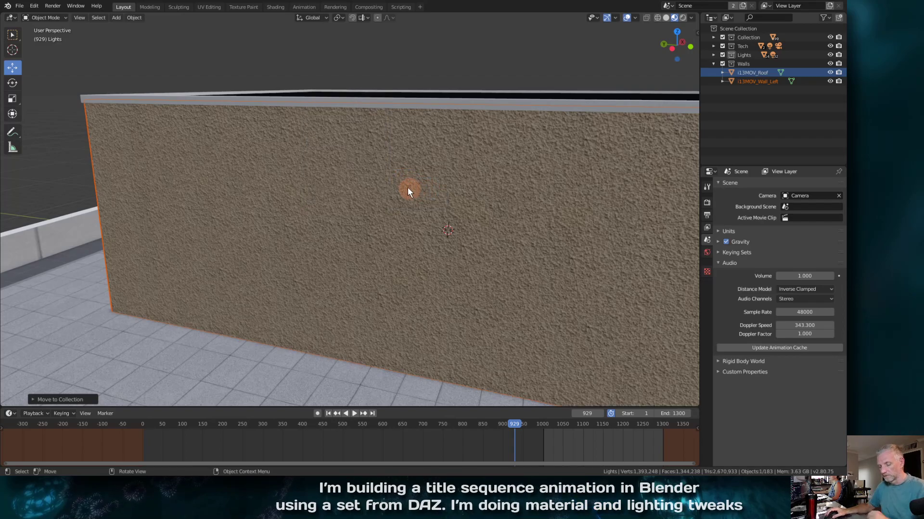
{"action": "key", "text": "t"}
{"action": "left_click", "coordinate": [352, 187]}
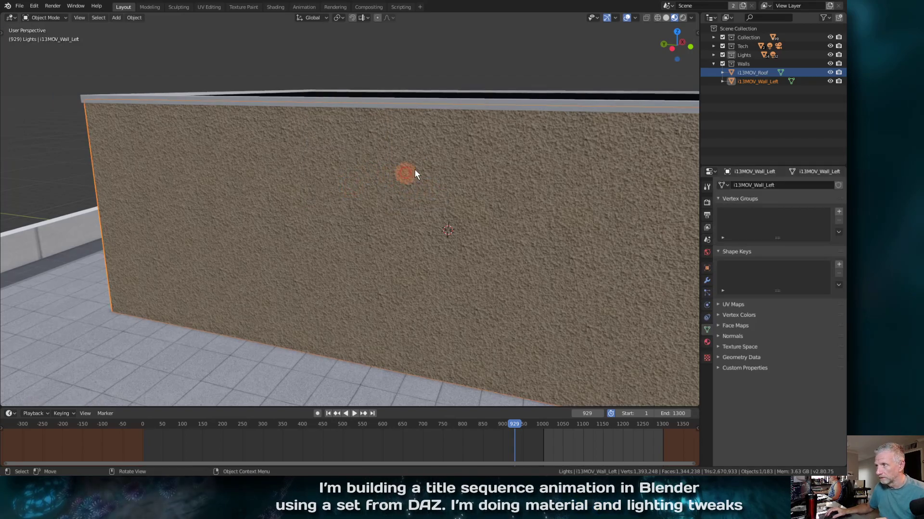
{"action": "key", "text": "t"}
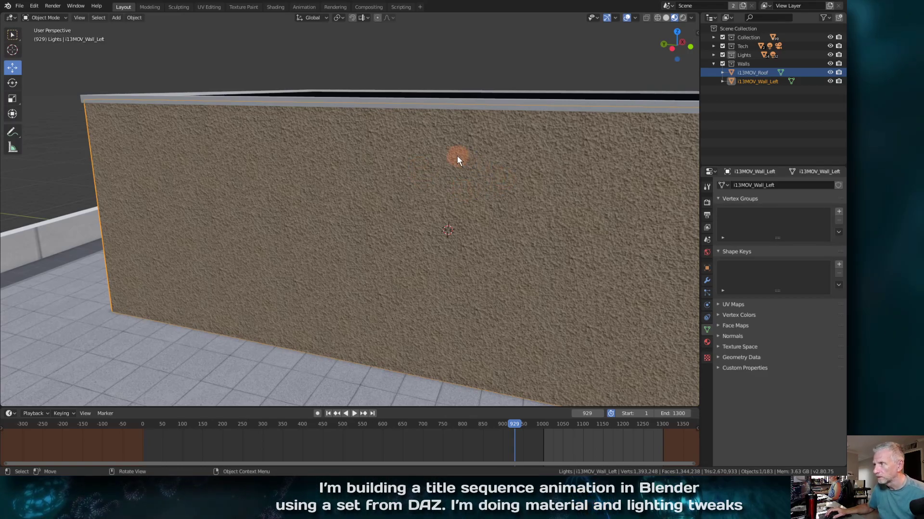
Step: Exclude the Walls collection from the view layer to open up the auditorium interior
{"action": "middle_click_drag", "start_coordinate": [456, 156], "coordinate": [423, 192]}
{"action": "left_click", "coordinate": [722, 63]}
{"action": "scroll", "coordinate": [426, 210], "scroll_direction": "up", "scroll_amount": 5}
Step: Try moving the Movie Screen along the Y axis away from the front wall toward the seats, and undo the move
{"action": "left_click", "coordinate": [257, 177]}
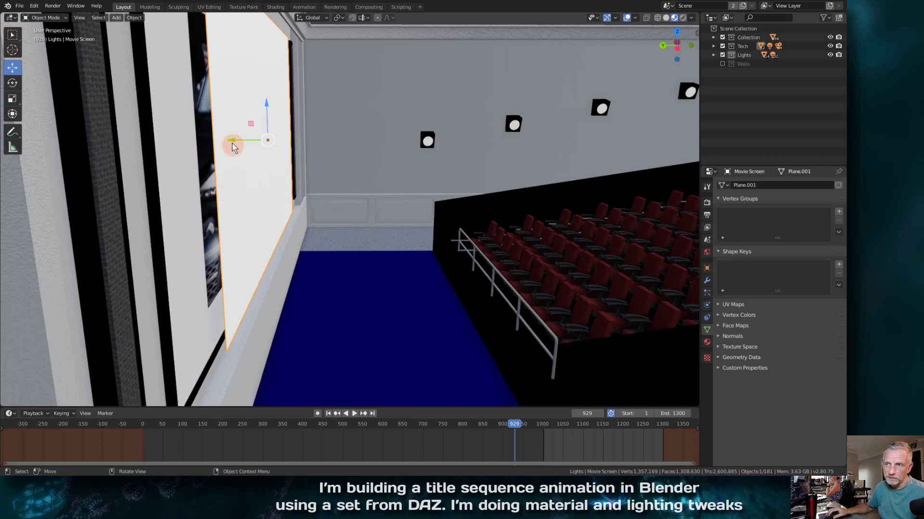
{"action": "left_click_drag", "start_coordinate": [232, 141], "coordinate": [398, 141]}
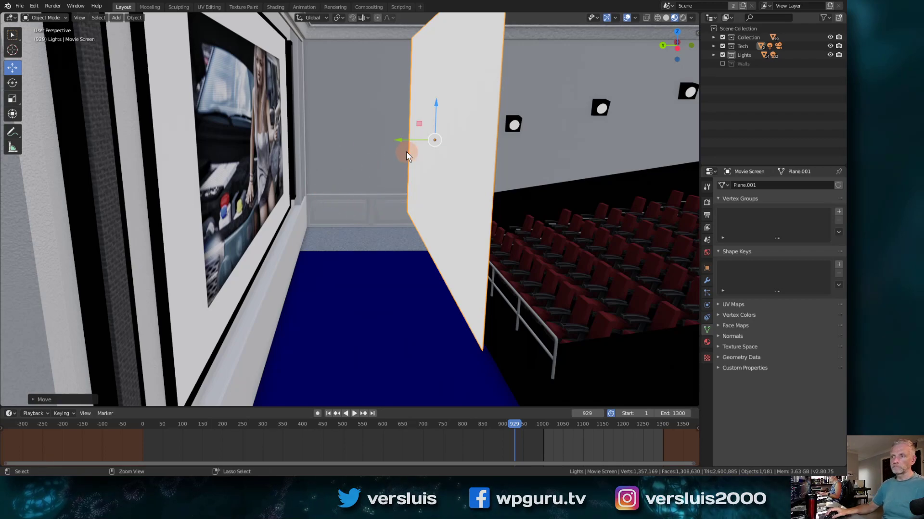
{"action": "key", "text": "ctrl+z"}
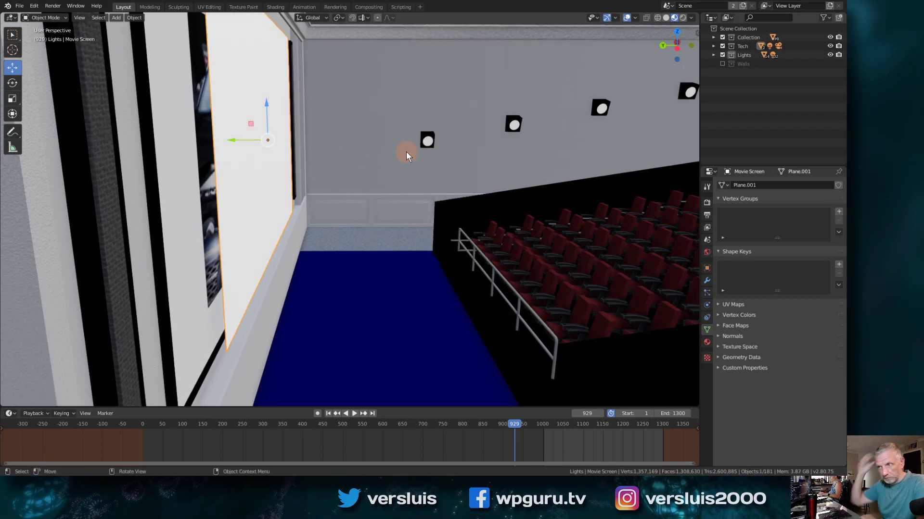
Step: Expand the Lights collection and show the seating block in Wireframe shading from above
{"action": "middle_click_drag", "start_coordinate": [439, 148], "coordinate": [515, 226]}
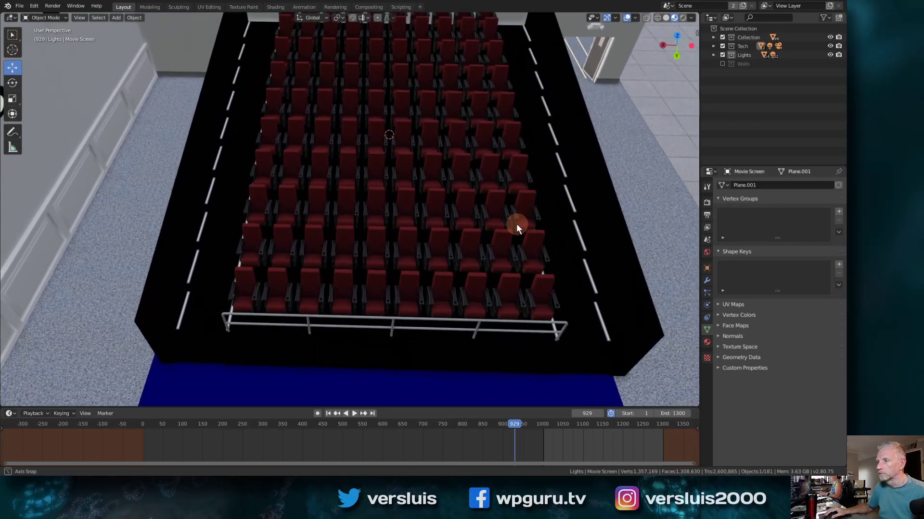
{"action": "left_click", "coordinate": [714, 54]}
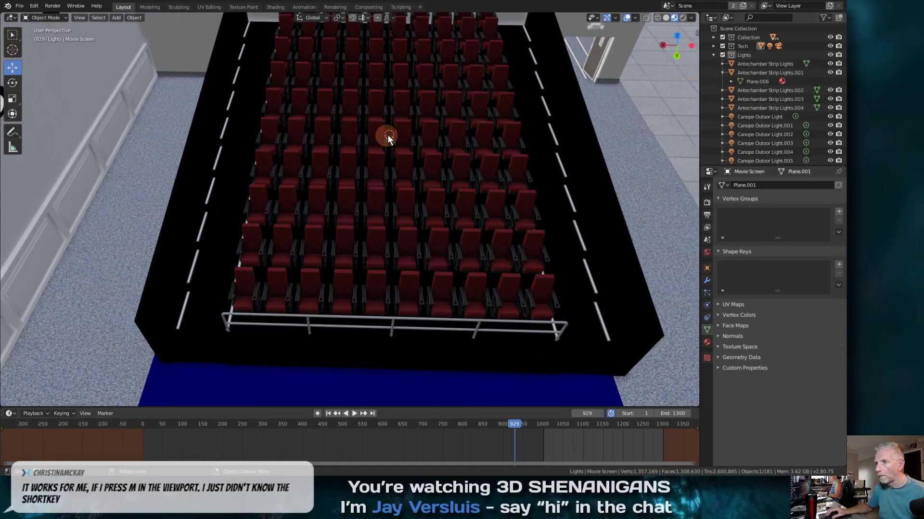
{"action": "left_click", "coordinate": [388, 136]}
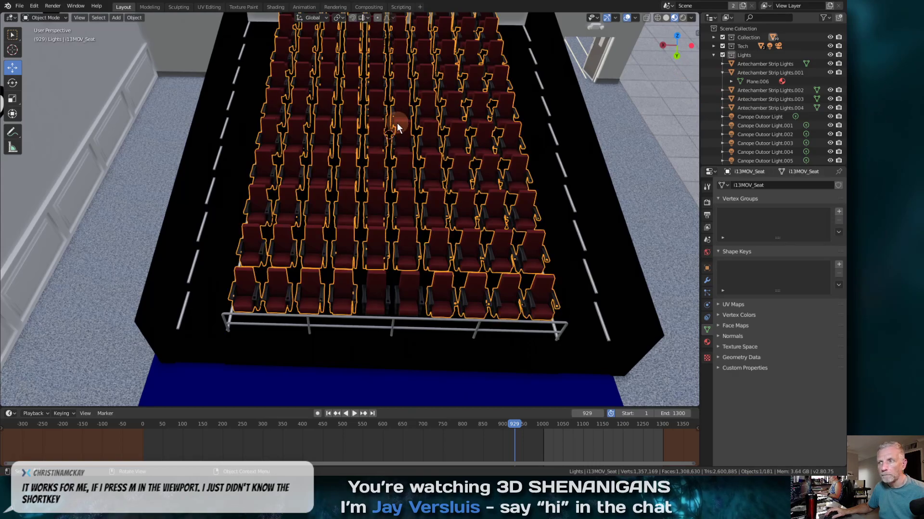
{"action": "middle_click_drag", "start_coordinate": [377, 132], "coordinate": [362, 174]}
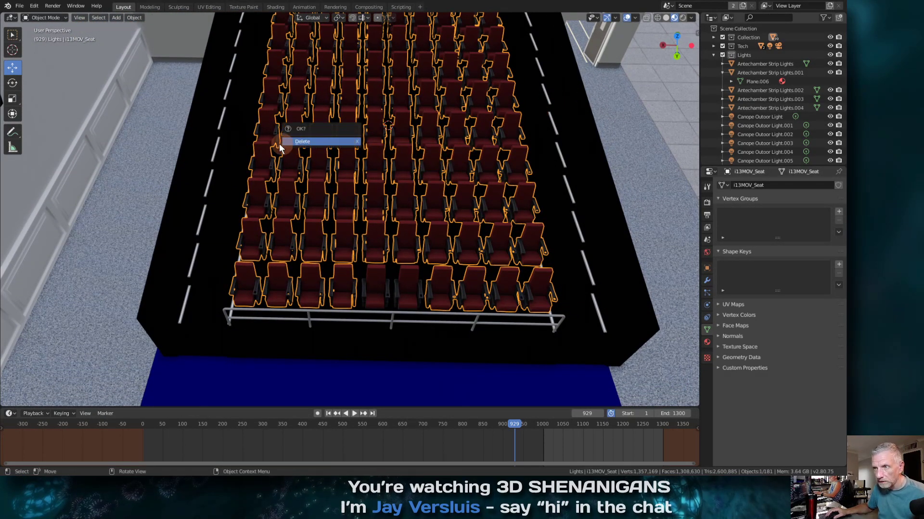
{"action": "key", "text": "z"}
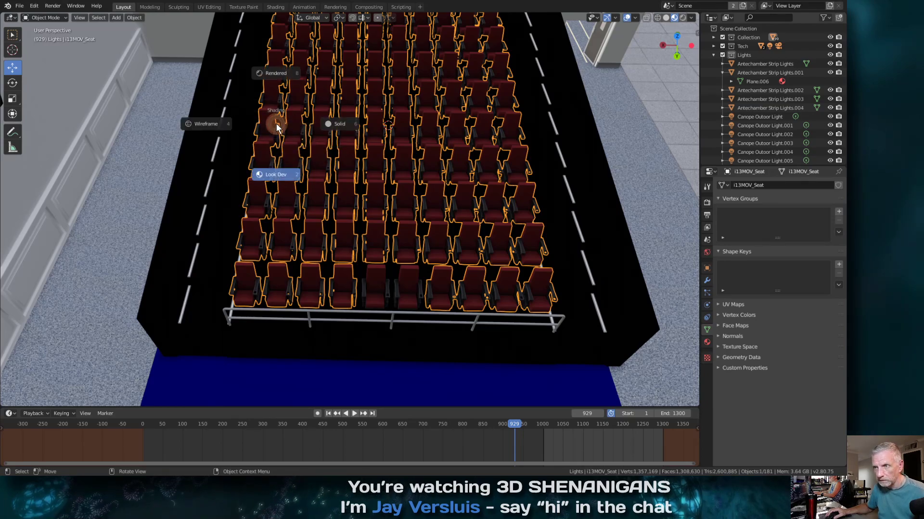
{"action": "left_click", "coordinate": [226, 123]}
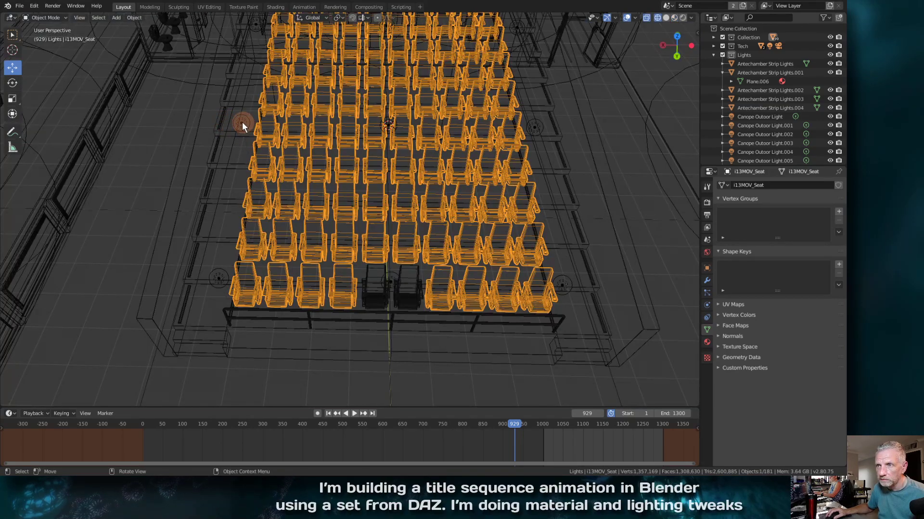
Step: Select the Floor Lights 2 point light beside the seating block and create a linked duplicate in place
{"action": "left_click", "coordinate": [241, 123]}
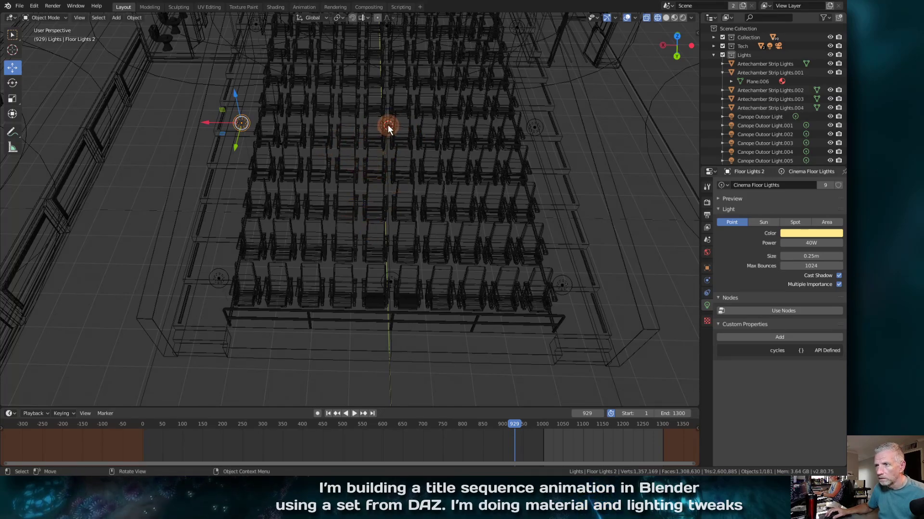
{"action": "key", "text": "ctrl+z"}
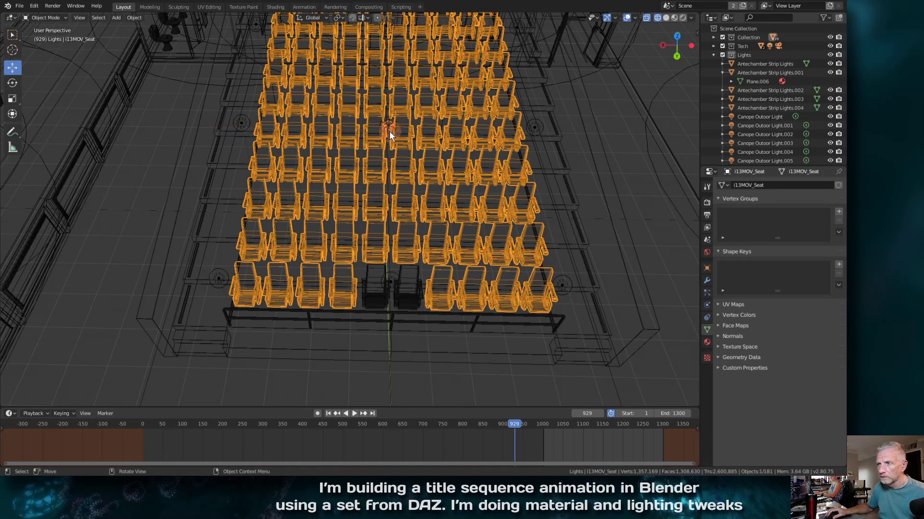
{"action": "left_click", "coordinate": [242, 124]}
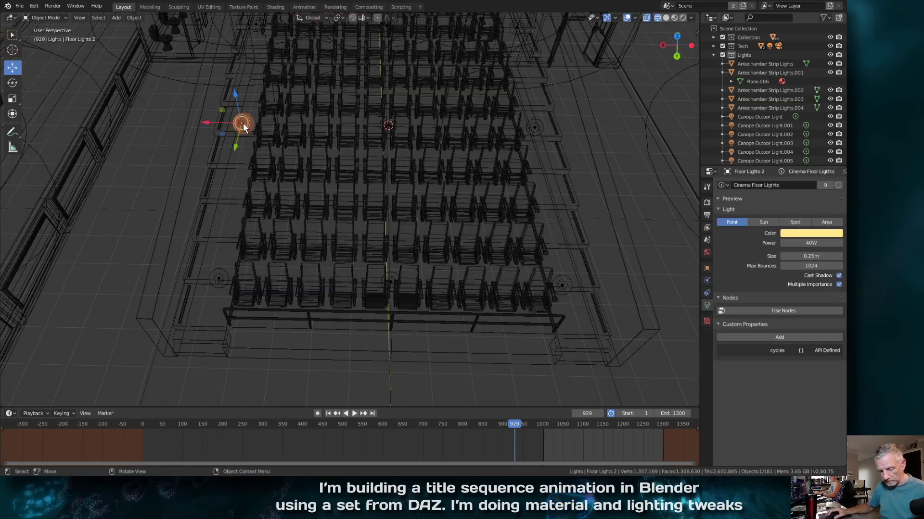
{"action": "key", "text": "alt+d"}
{"action": "key", "text": "Escape"}
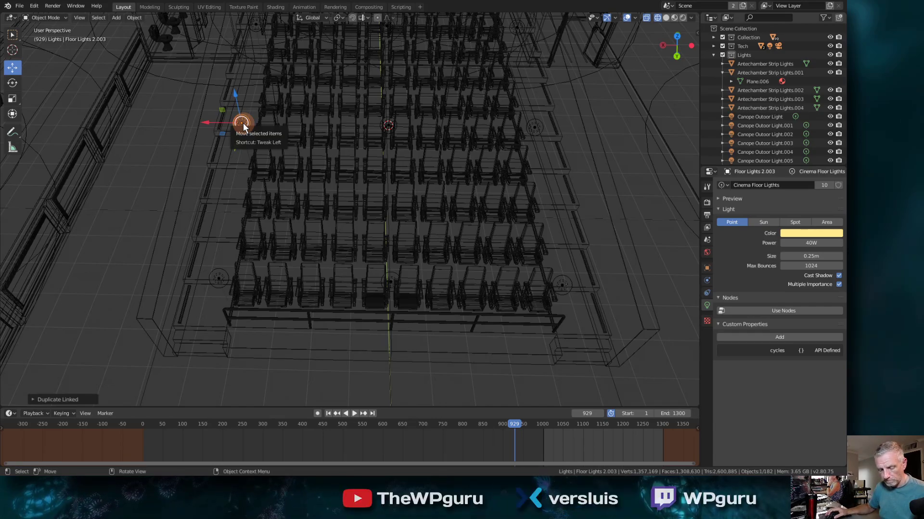
Step: Compare the seating area in Look Dev and Solid shading, and leave the viewport in Look Dev
{"action": "key", "text": "z"}
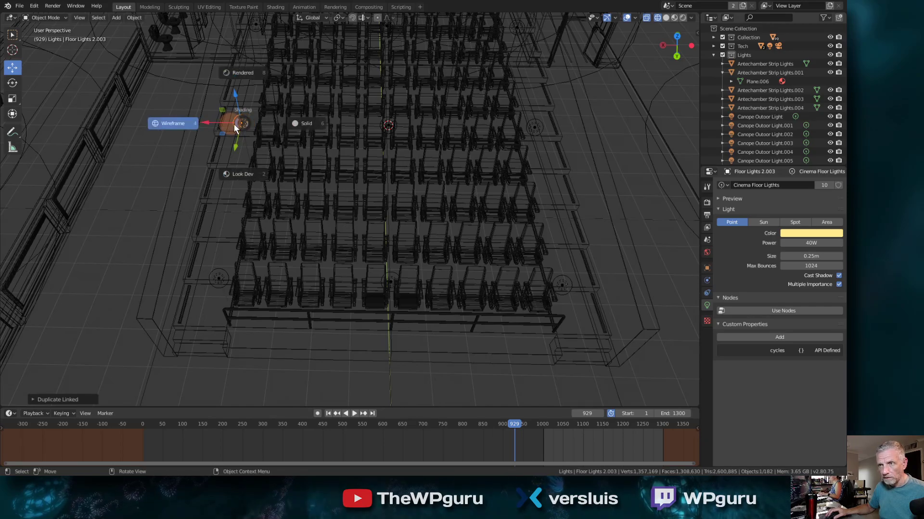
{"action": "left_click", "coordinate": [245, 175]}
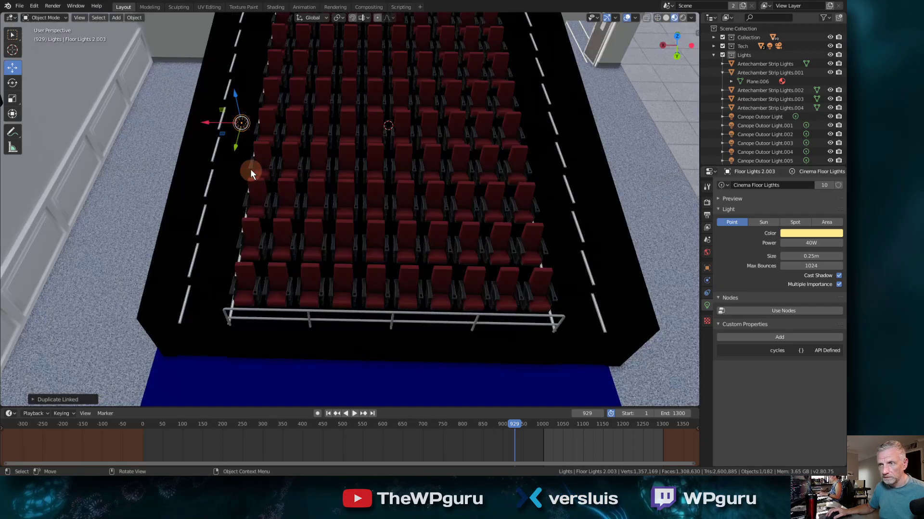
{"action": "key", "text": "z"}
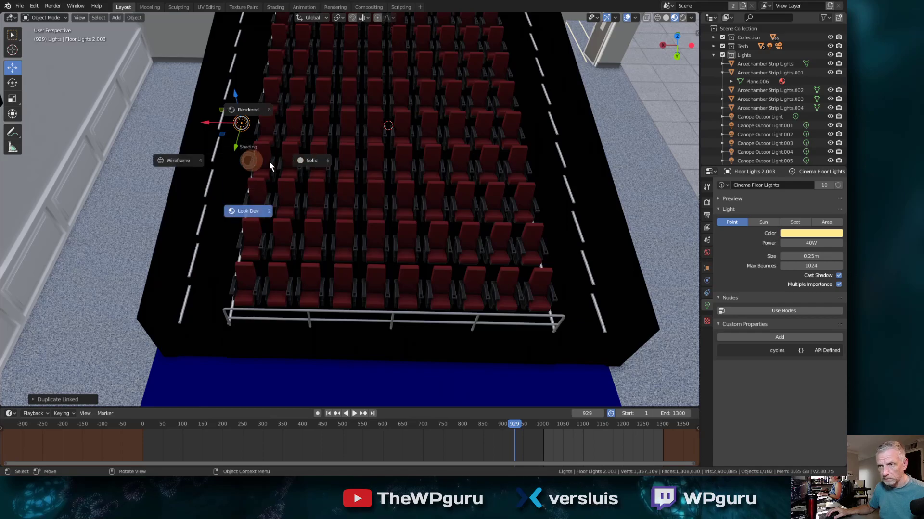
{"action": "left_click", "coordinate": [299, 163]}
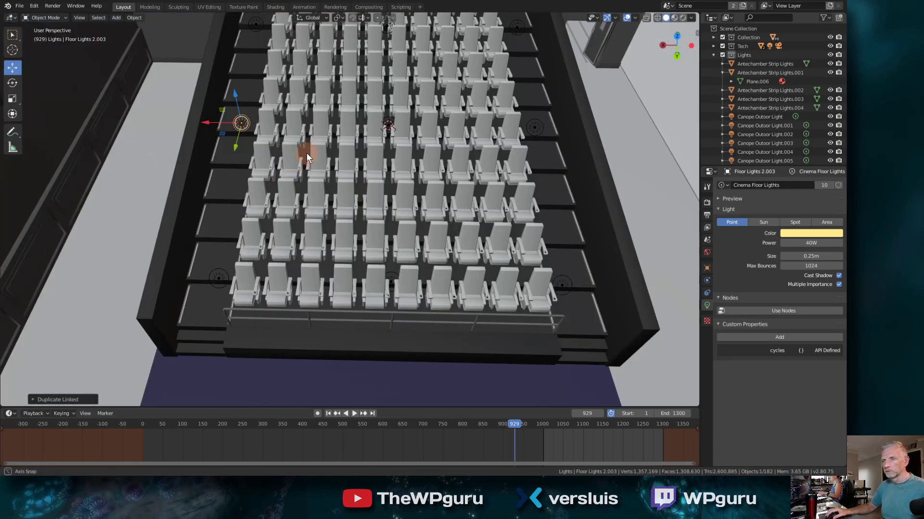
{"action": "mouse_move", "coordinate": [307, 153]}
{"action": "middle_mouse_down"}
{"action": "mouse_move", "coordinate": [345, 147]}
{"action": "mouse_move", "coordinate": [318, 146]}
{"action": "mouse_move", "coordinate": [313, 154]}
{"action": "mouse_move", "coordinate": [322, 152]}
{"action": "middle_mouse_up"}
{"action": "key", "text": "z"}
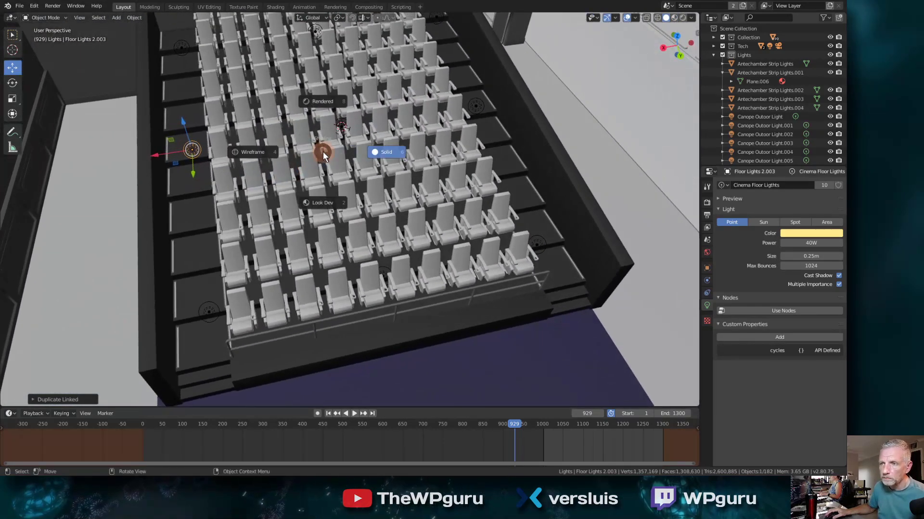
{"action": "left_click", "coordinate": [320, 202]}
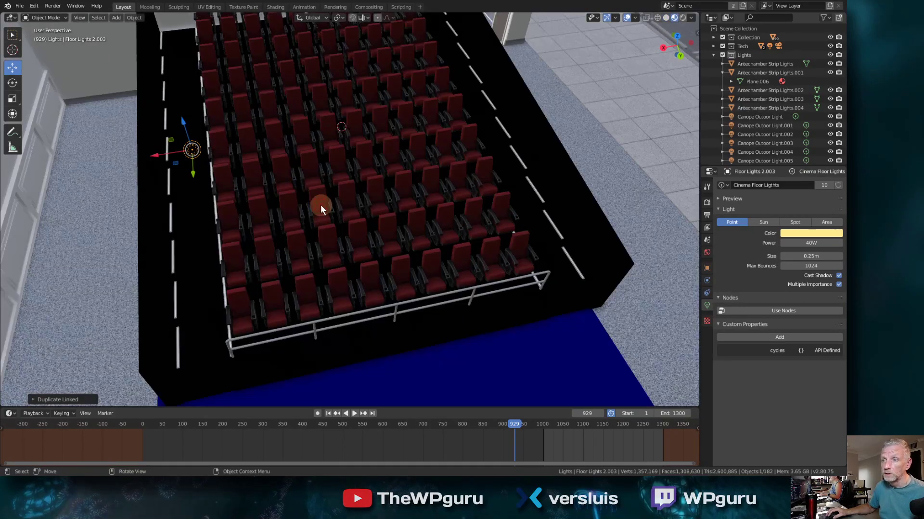
{"action": "mouse_move", "coordinate": [320, 204]}
{"action": "middle_mouse_down"}
{"action": "mouse_move", "coordinate": [301, 184]}
{"action": "mouse_move", "coordinate": [313, 195]}
{"action": "middle_mouse_up"}
{"action": "scroll", "coordinate": [317, 189], "scroll_direction": "up", "scroll_amount": 1}
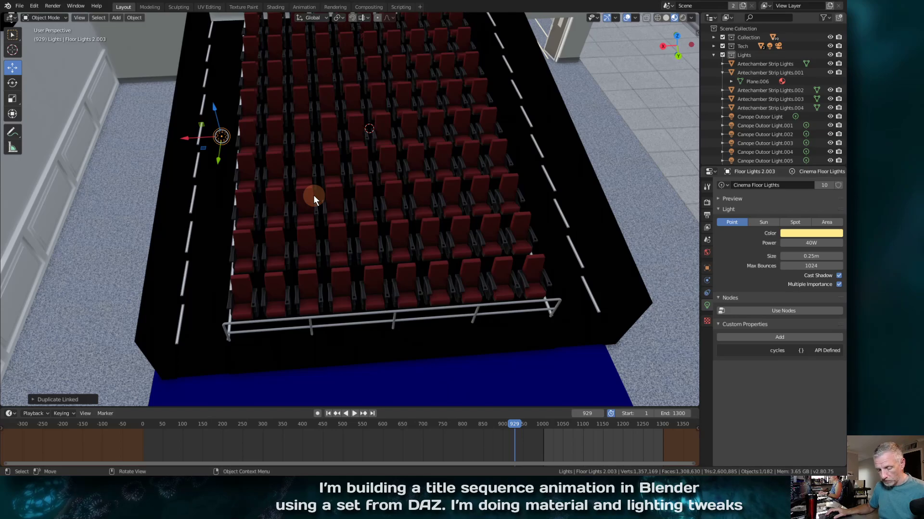
Step: Move the duplicated floor light about 2.8 m along X into the seating block and about 3 m along Y toward the front rows
{"action": "key", "text": "g"}
{"action": "key", "text": "x"}
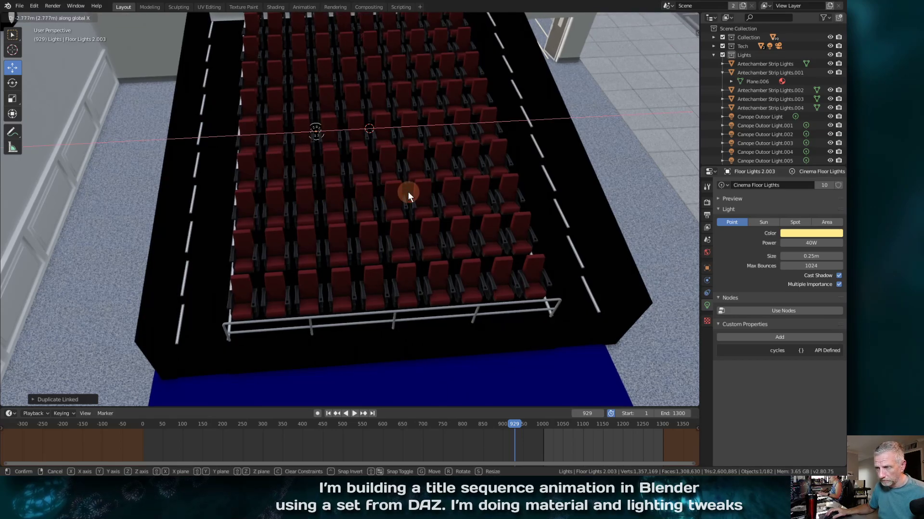
{"action": "left_click", "coordinate": [408, 193]}
{"action": "key", "text": "g"}
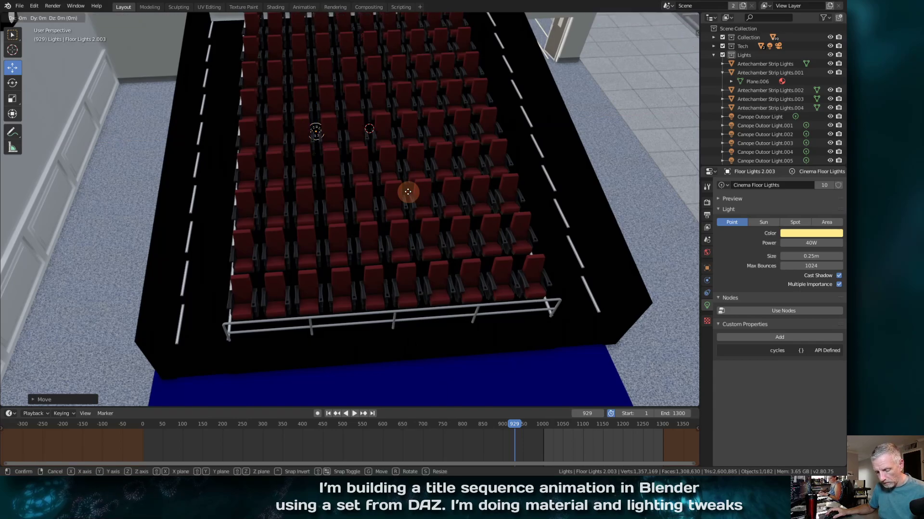
{"action": "key", "text": "y"}
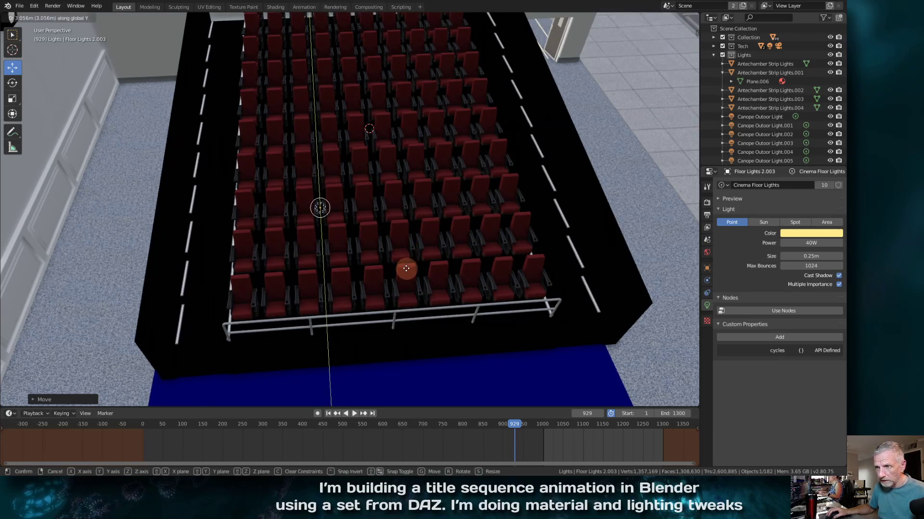
{"action": "left_click", "coordinate": [407, 273]}
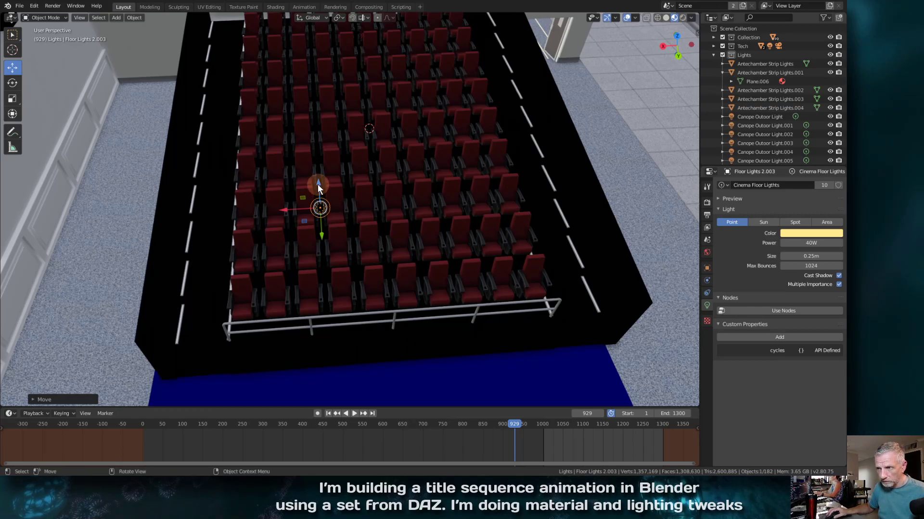
Step: Lower the duplicated floor light about 0.9 m along Z toward the front seats
{"action": "key", "text": "g"}
{"action": "key", "text": "z"}
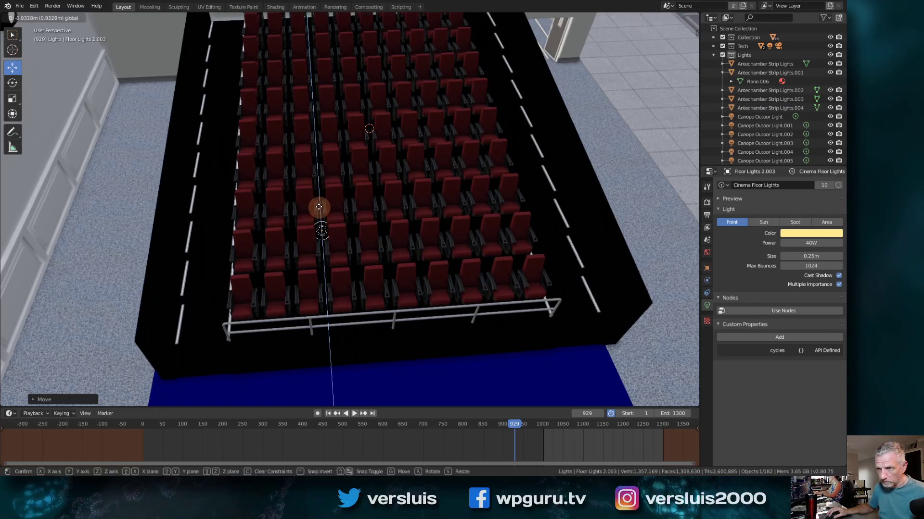
{"action": "left_click", "coordinate": [318, 205]}
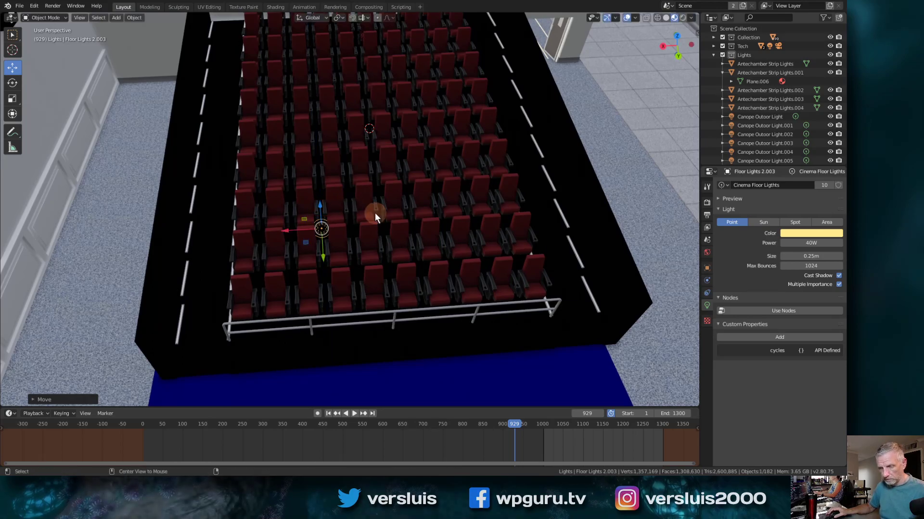
Step: Create a linked duplicate of the front-row light and move it along X to the opposite half of the seating block
{"action": "key", "text": "shift+d"}
{"action": "right_click", "coordinate": [374, 213]}
{"action": "key", "text": "alt+d"}
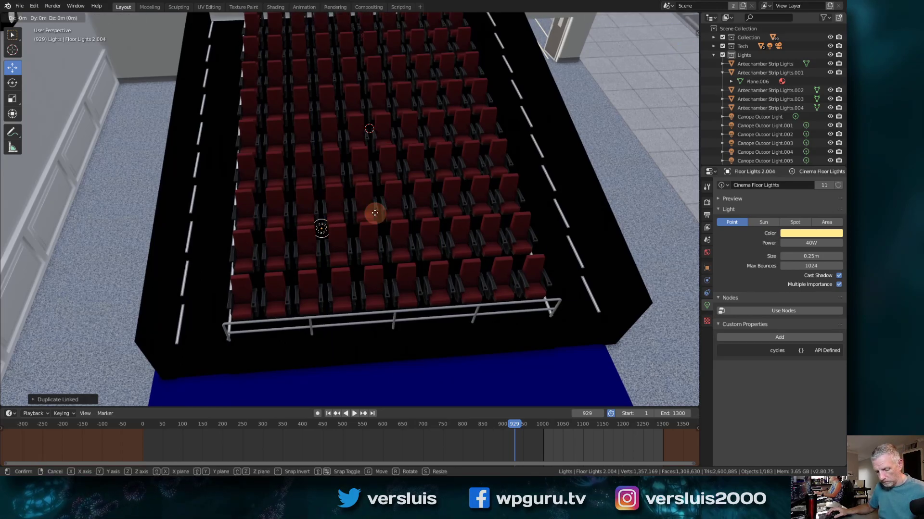
{"action": "key", "text": "x"}
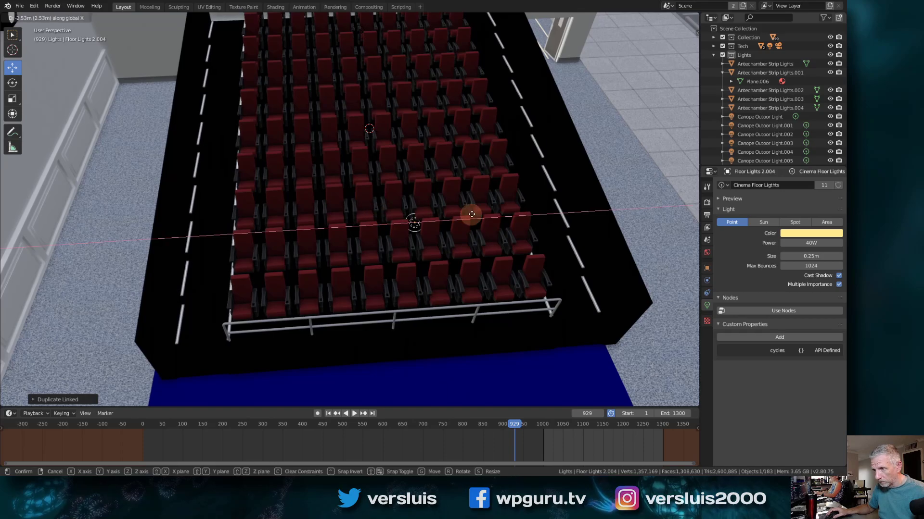
{"action": "left_click", "coordinate": [496, 211]}
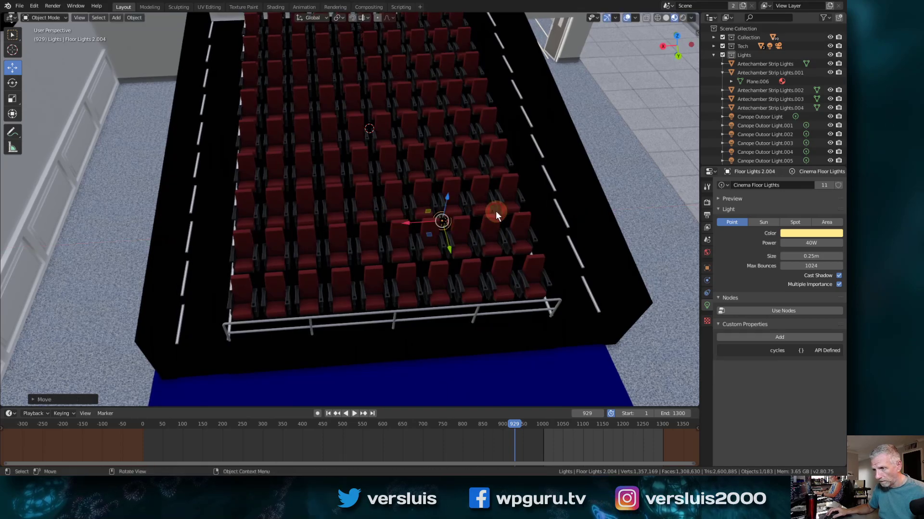
Step: Create linked duplicates of both seating lights, move them along Y to the back rows, and raise them along Z
{"action": "left_click", "coordinate": [321, 227], "text": "shift"}
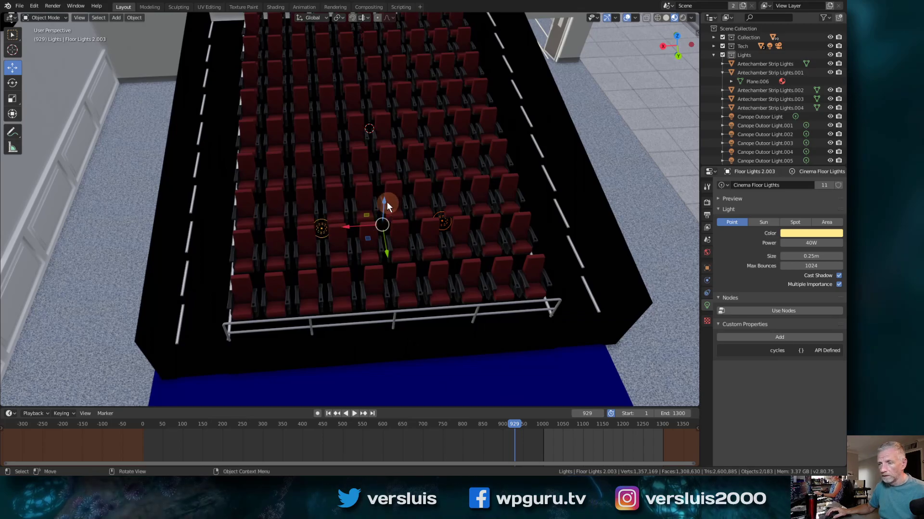
{"action": "key", "text": "shift+d"}
{"action": "left_click", "coordinate": [387, 201]}
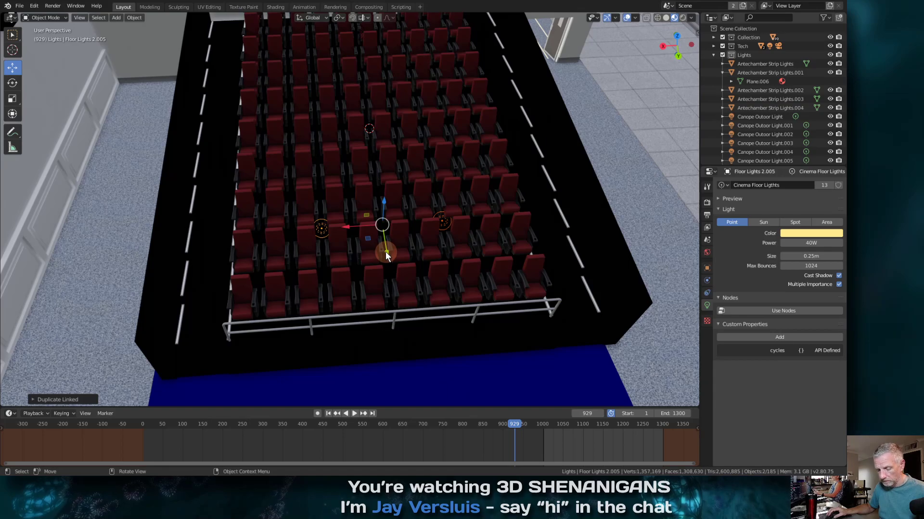
{"action": "left_click_drag", "start_coordinate": [386, 252], "coordinate": [371, 104]}
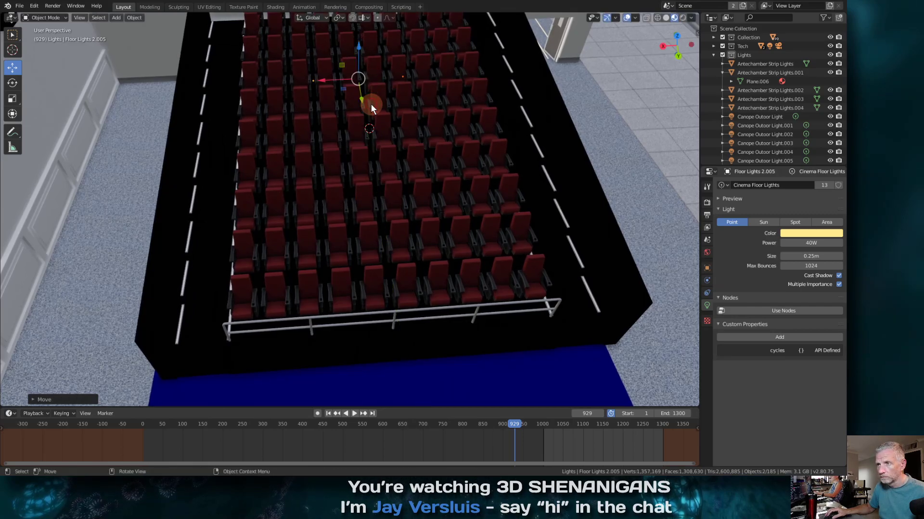
{"action": "left_click_drag", "start_coordinate": [358, 44], "coordinate": [357, 402]}
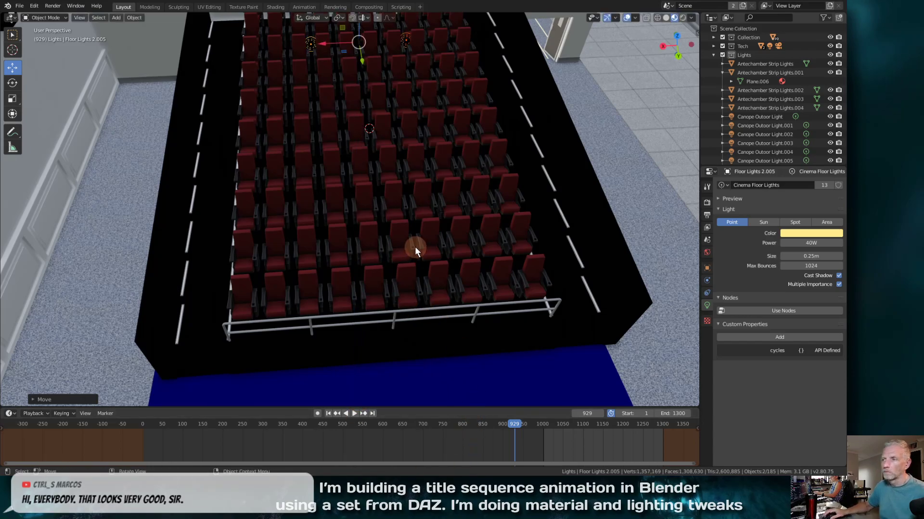
Step: Re-enable the Walls collection and render the auditorium through the camera at frame 929
{"action": "middle_click_drag", "start_coordinate": [414, 246], "coordinate": [301, 181]}
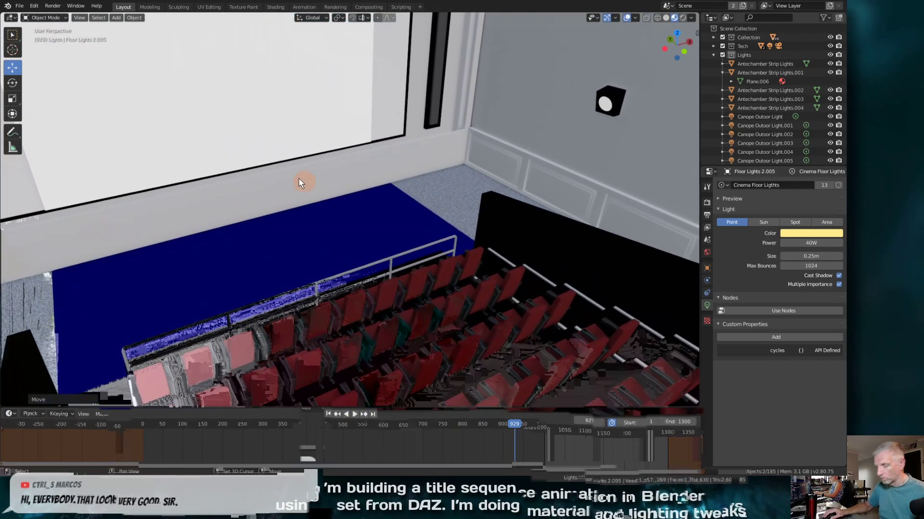
{"action": "key", "text": "KP_0"}
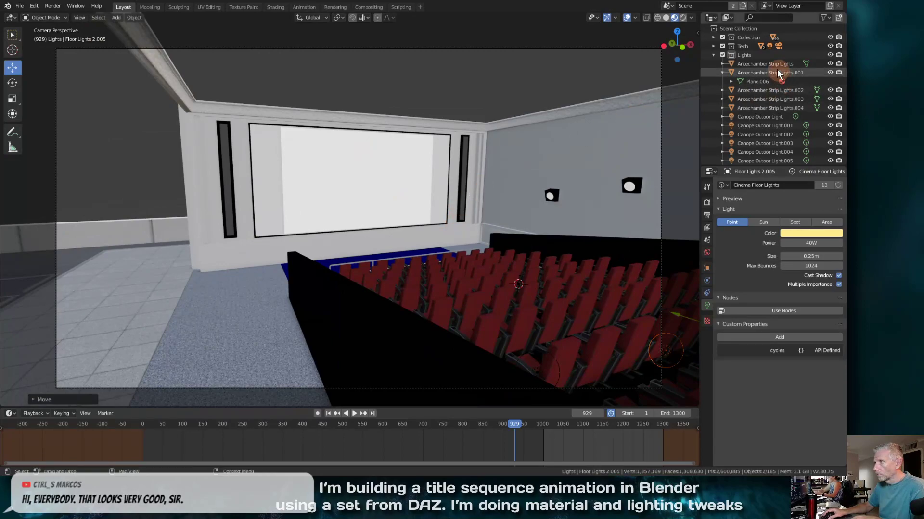
{"action": "left_click", "coordinate": [714, 55]}
{"action": "left_click", "coordinate": [713, 63]}
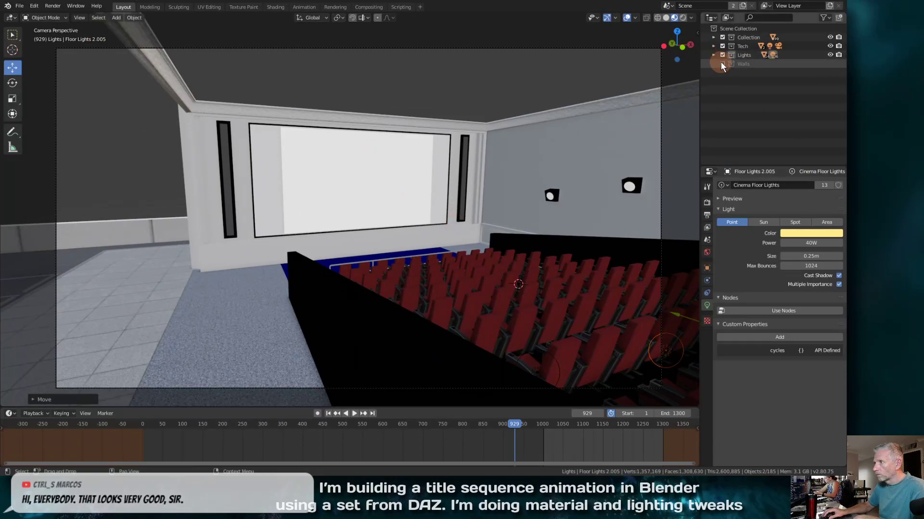
{"action": "left_click", "coordinate": [722, 63]}
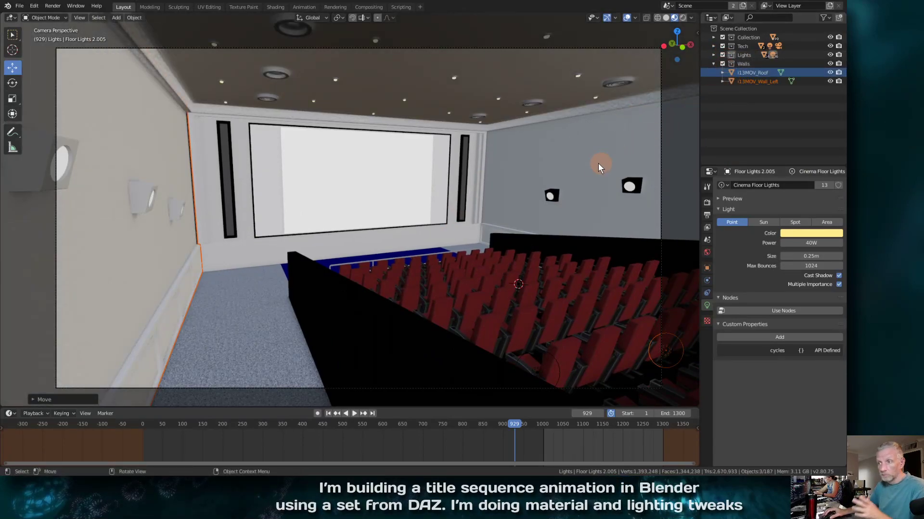
{"action": "key", "text": "F12"}
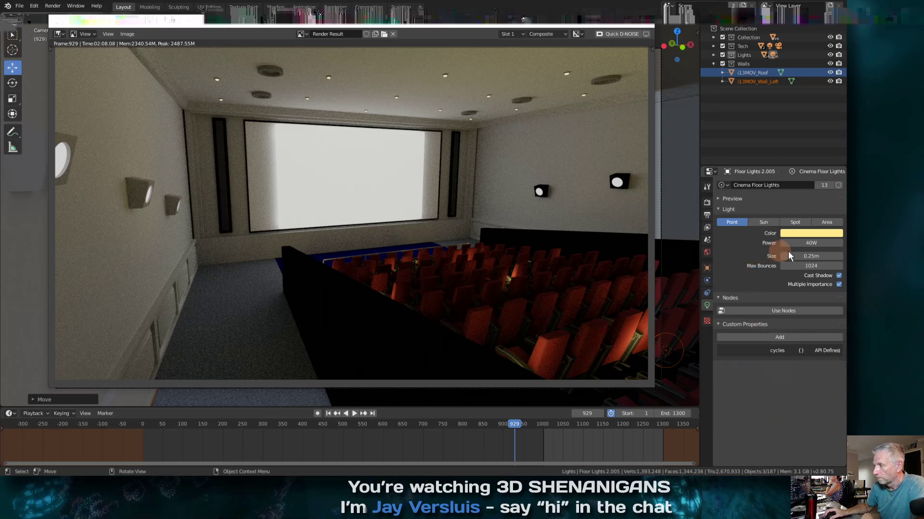
Step: Set the power of the shared Cinema Floor Lights data to 25 W
{"action": "left_click", "coordinate": [811, 243]}
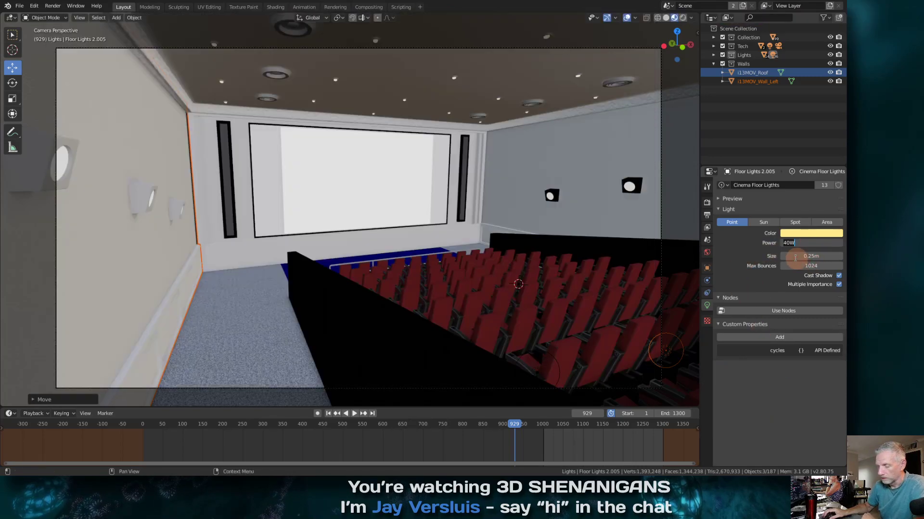
{"action": "type", "text": "25"}
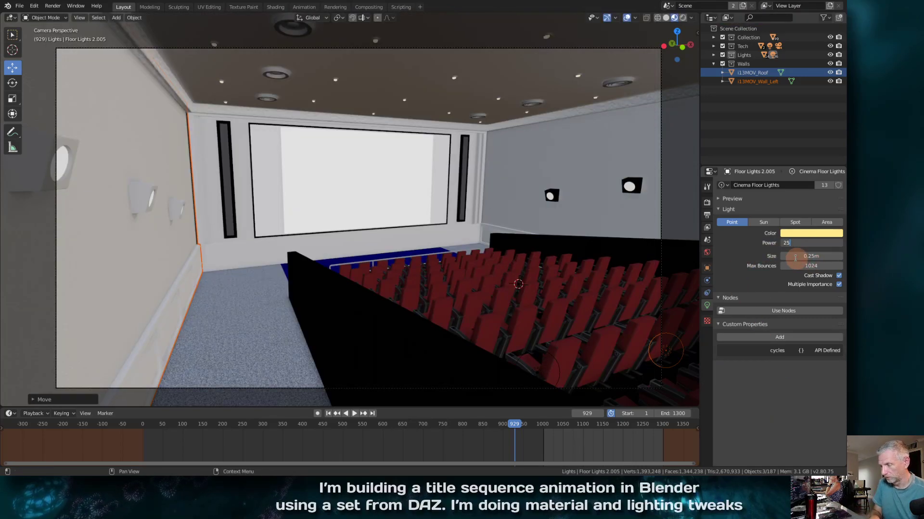
{"action": "key", "text": "Return"}
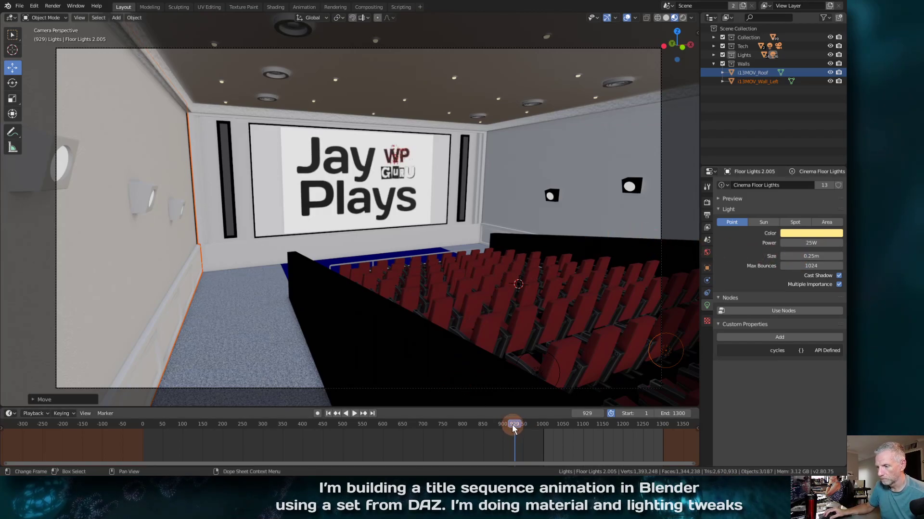
Step: Move to frame 950 and preview the auditorium in rendered viewport shading
{"action": "key", "text": "space"}
{"action": "left_click_drag", "start_coordinate": [520, 424], "coordinate": [523, 423]}
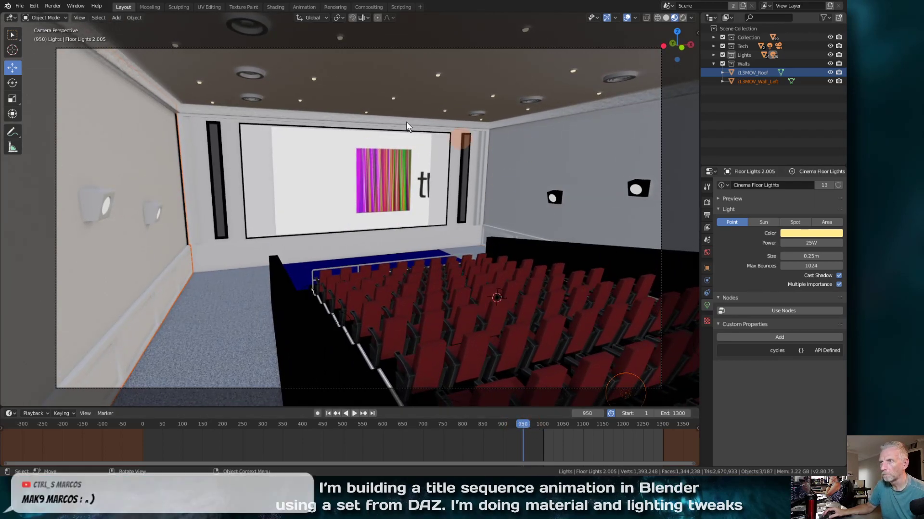
{"action": "left_click", "coordinate": [682, 18]}
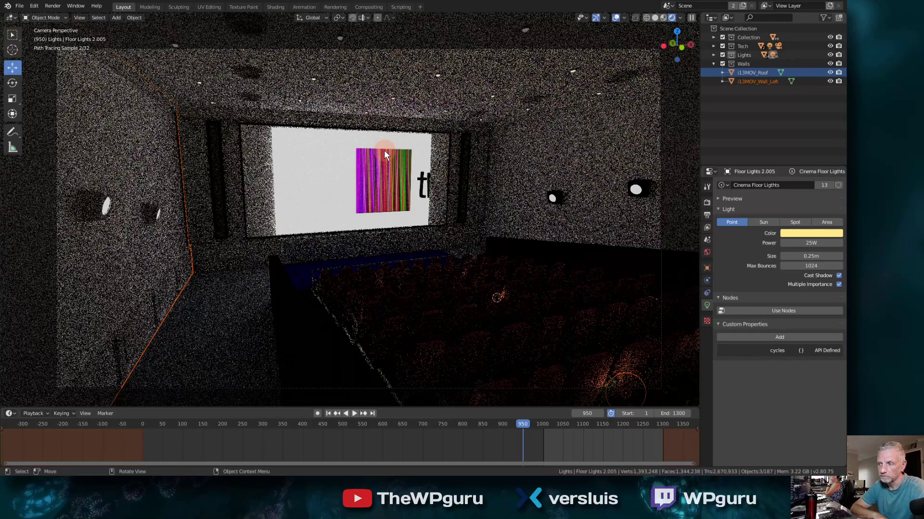
Step: Set the Cycles viewport sample count to 0 in the scene's sampling settings
{"action": "left_click", "coordinate": [707, 203]}
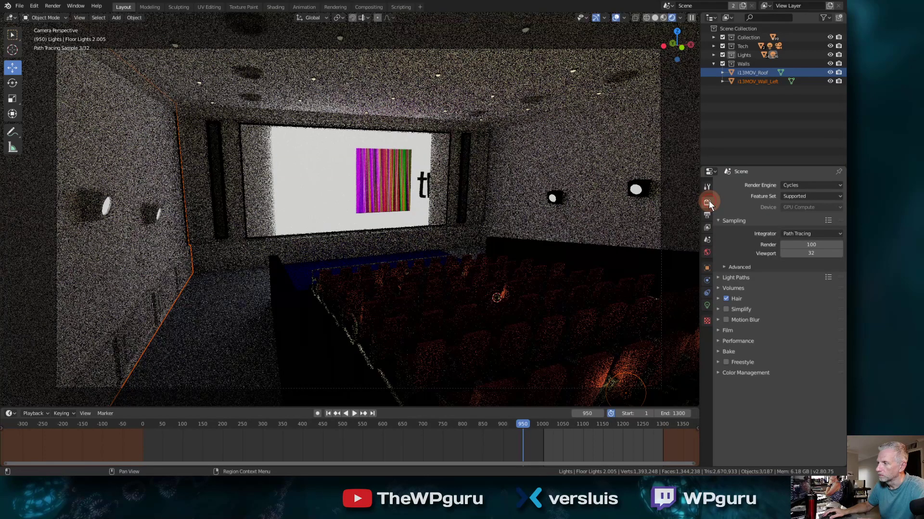
{"action": "left_click", "coordinate": [816, 253]}
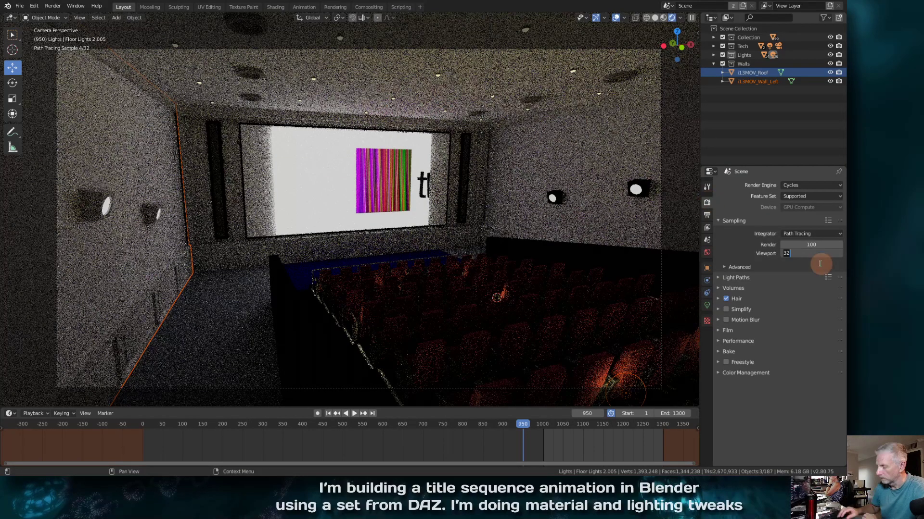
{"action": "type", "text": "0"}
{"action": "key", "text": "Return"}
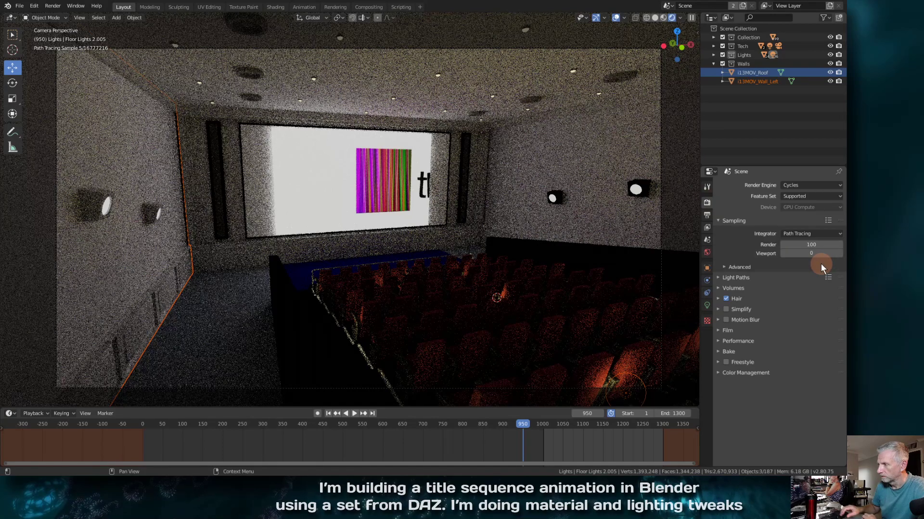
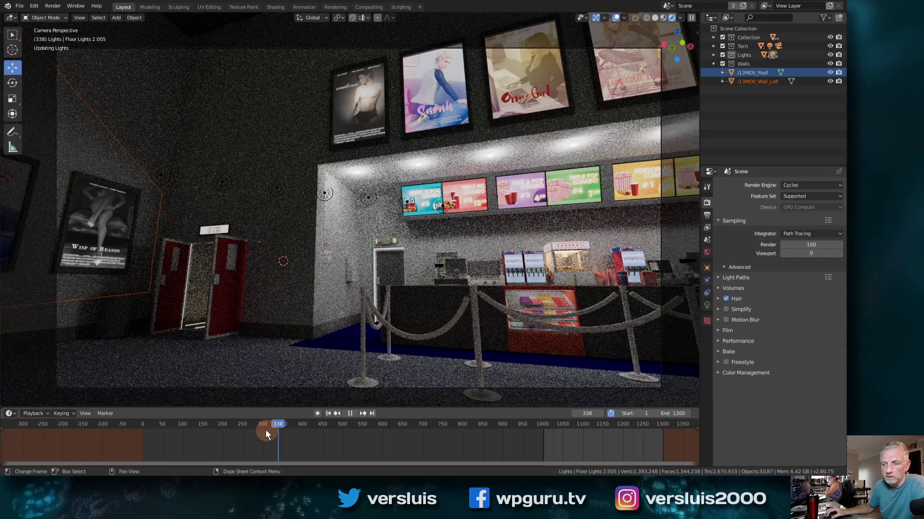
Step: Review the animation from the theater exterior at frame 199 to the auditorium at frame 970, closing the render result along the way
{"action": "left_click_drag", "start_coordinate": [266, 430], "coordinate": [222, 425]}
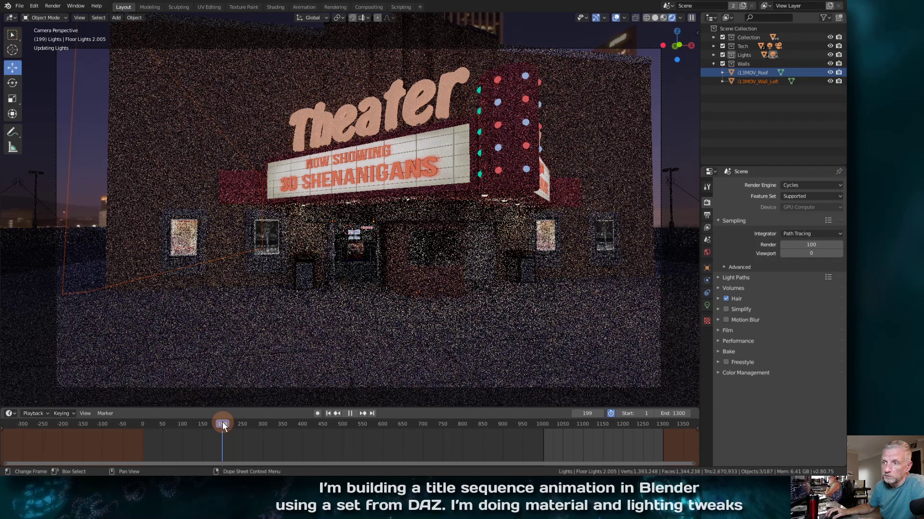
{"action": "key", "text": "space"}
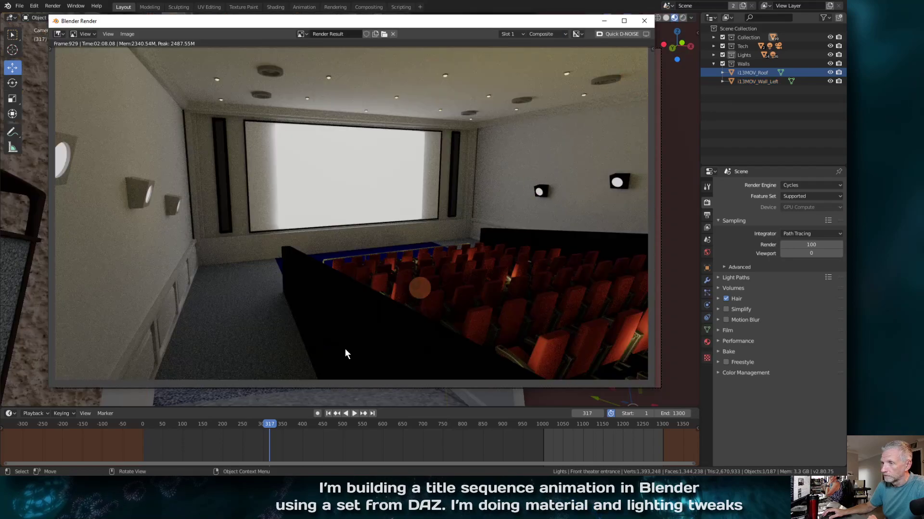
{"action": "left_click", "coordinate": [645, 21]}
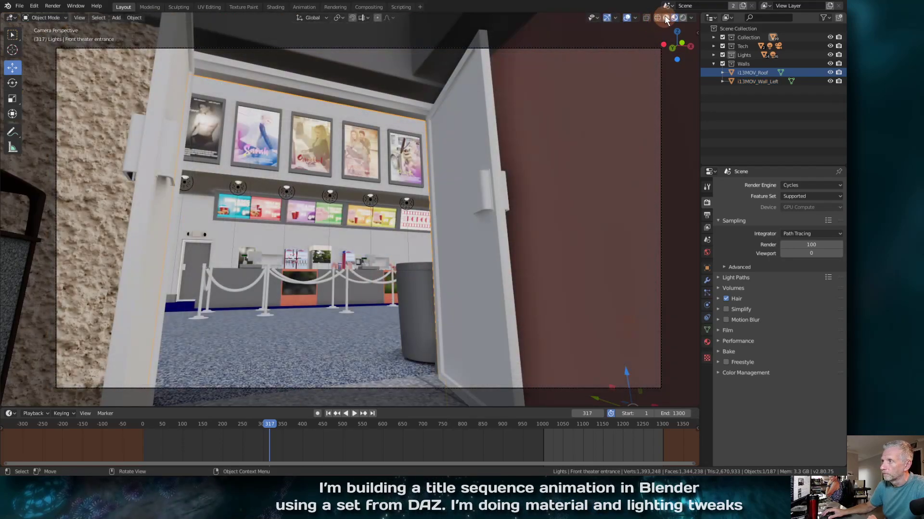
{"action": "left_click_drag", "start_coordinate": [273, 423], "coordinate": [425, 421]}
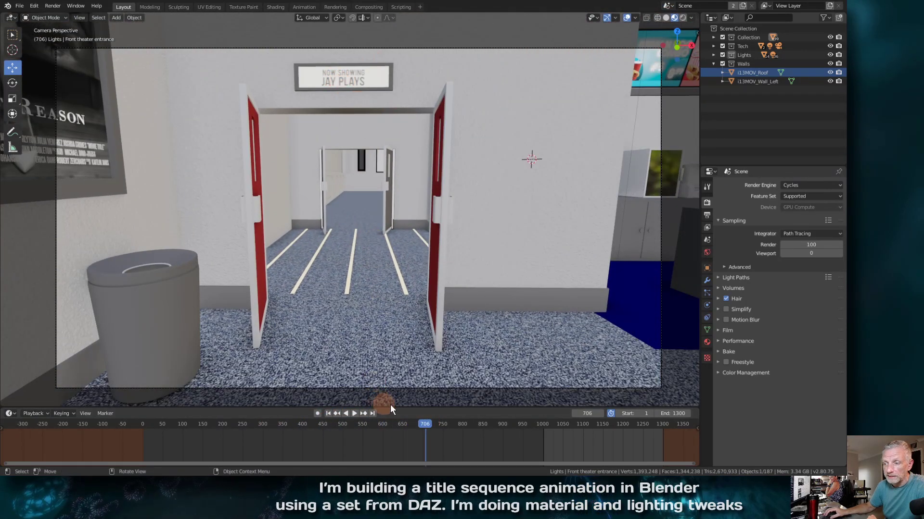
{"action": "left_click_drag", "start_coordinate": [428, 423], "coordinate": [531, 420]}
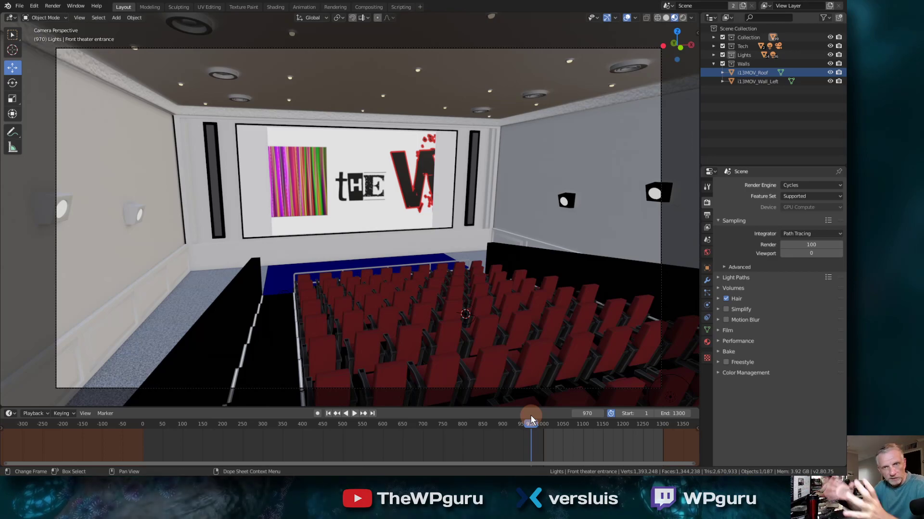
Step: Return to the theater exterior shot and set the current frame to 217
{"action": "left_click_drag", "start_coordinate": [531, 423], "coordinate": [213, 436]}
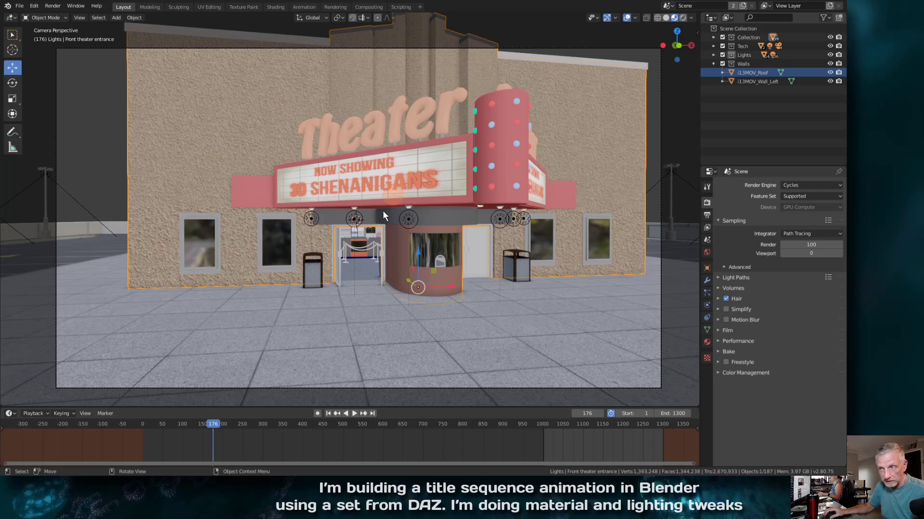
{"action": "left_click_drag", "start_coordinate": [214, 424], "coordinate": [224, 425]}
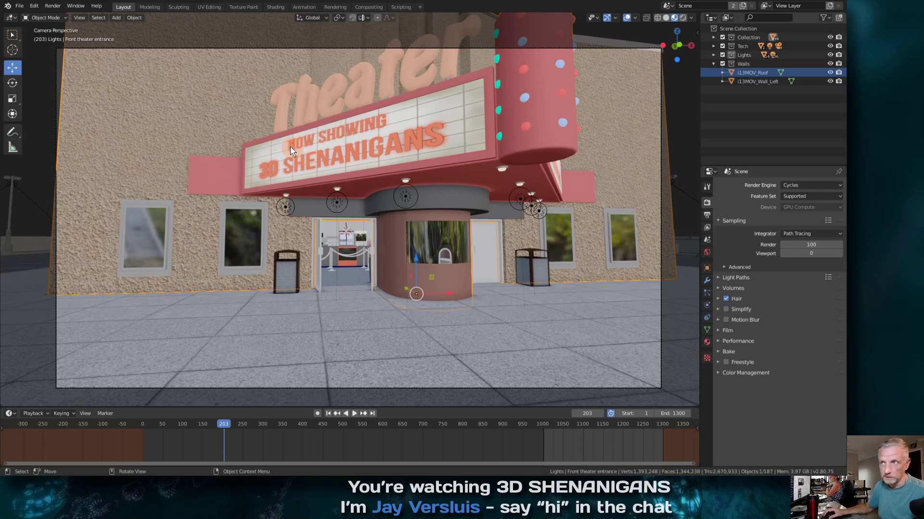
{"action": "left_click_drag", "start_coordinate": [222, 423], "coordinate": [229, 420]}
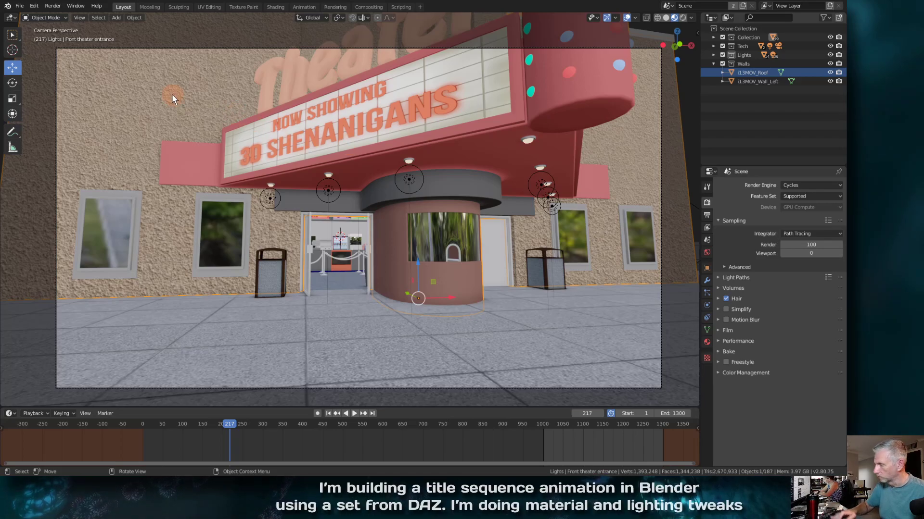
Step: Enter Edit Mode on the front theater entrance and show the Left_032sign material's image and shader nodes in an enlarged shader editor
{"action": "key", "text": "Tab"}
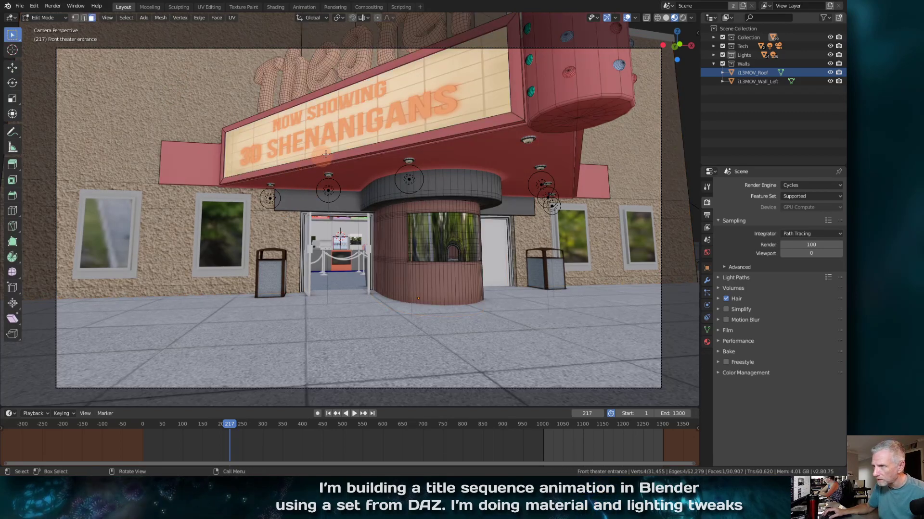
{"action": "left_click", "coordinate": [274, 7]}
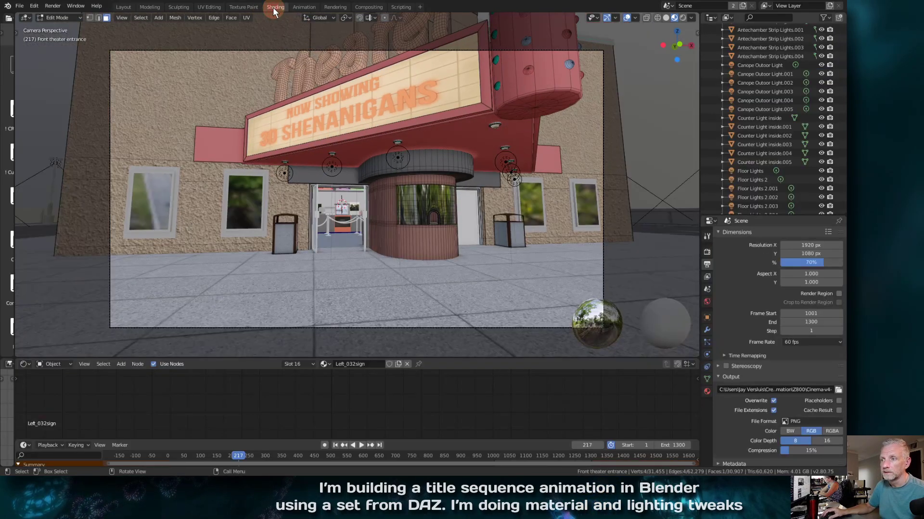
{"action": "left_click_drag", "start_coordinate": [444, 357], "coordinate": [445, 203]}
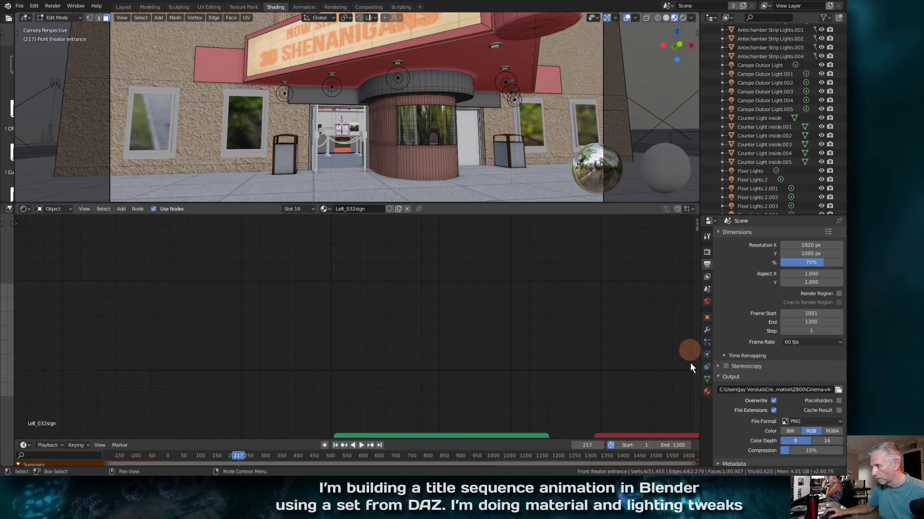
{"action": "left_click", "coordinate": [706, 391]}
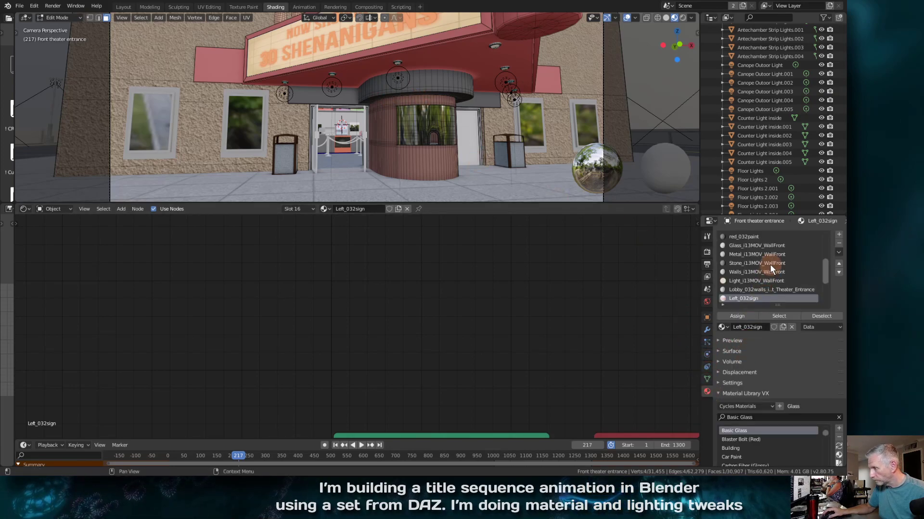
{"action": "middle_click_drag", "start_coordinate": [399, 319], "coordinate": [380, 419]}
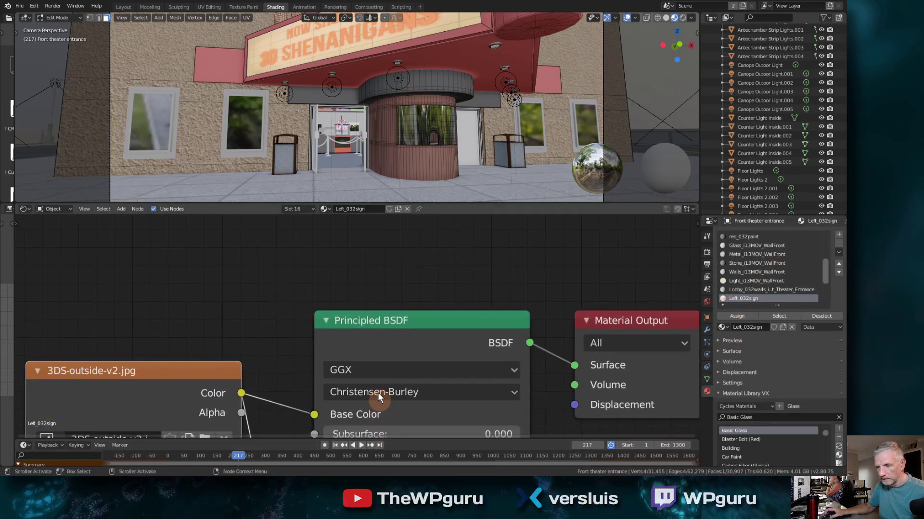
{"action": "scroll", "coordinate": [368, 352], "scroll_direction": "down", "scroll_amount": 6}
{"action": "middle_click_drag", "start_coordinate": [367, 352], "coordinate": [350, 237]}
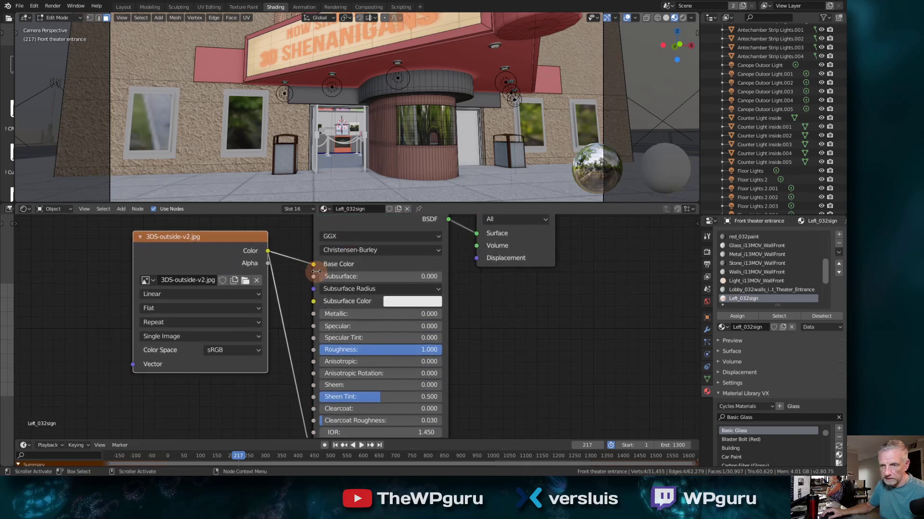
{"action": "scroll", "coordinate": [288, 289], "scroll_direction": "up", "scroll_amount": 1}
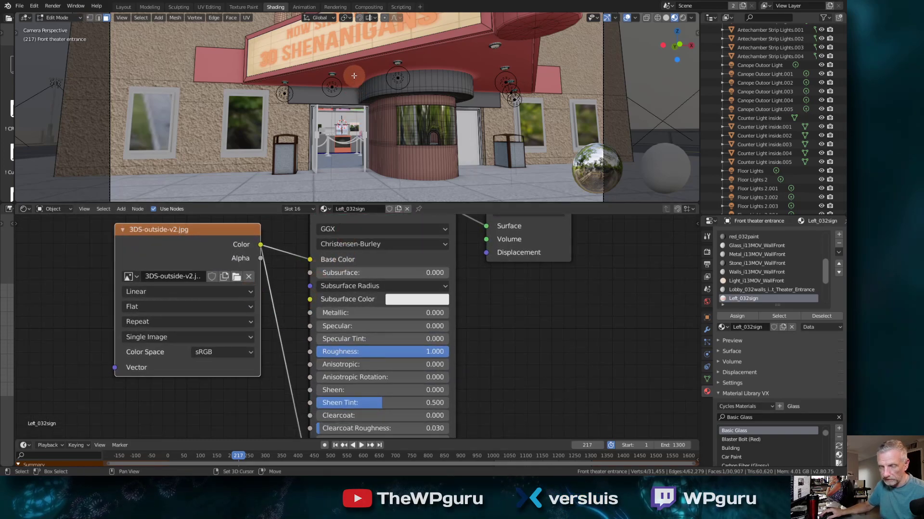
Step: Leave Edit Mode and look through the loaded images for a replacement texture for the Left_032sign material
{"action": "middle_click_drag", "start_coordinate": [357, 73], "coordinate": [334, 145], "text": "shift"}
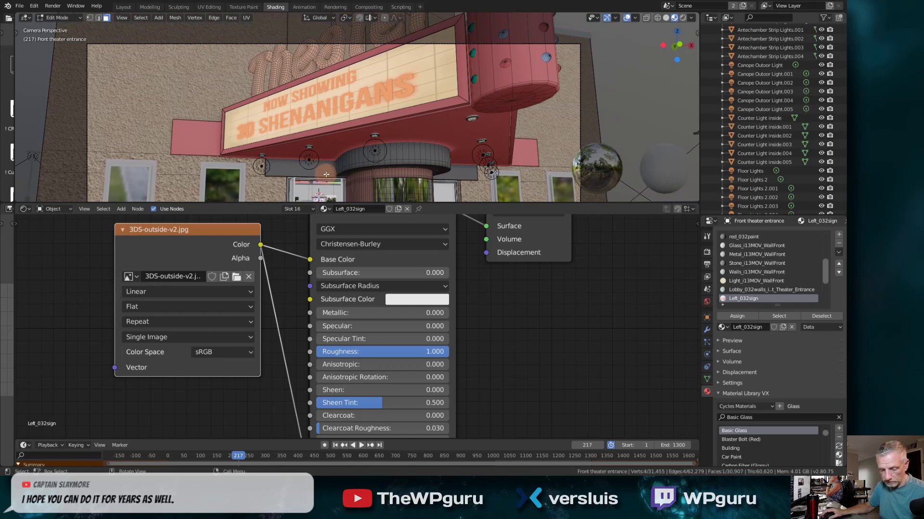
{"action": "key", "text": "Tab"}
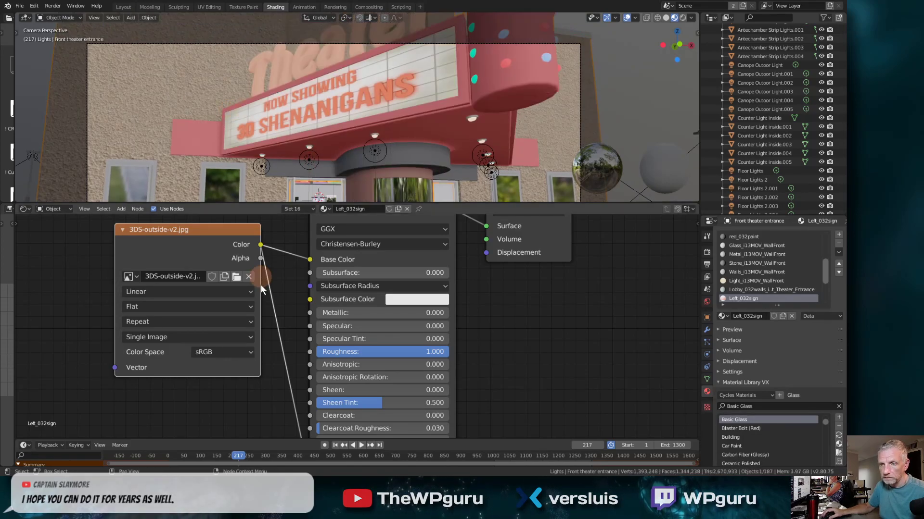
{"action": "left_click", "coordinate": [134, 276]}
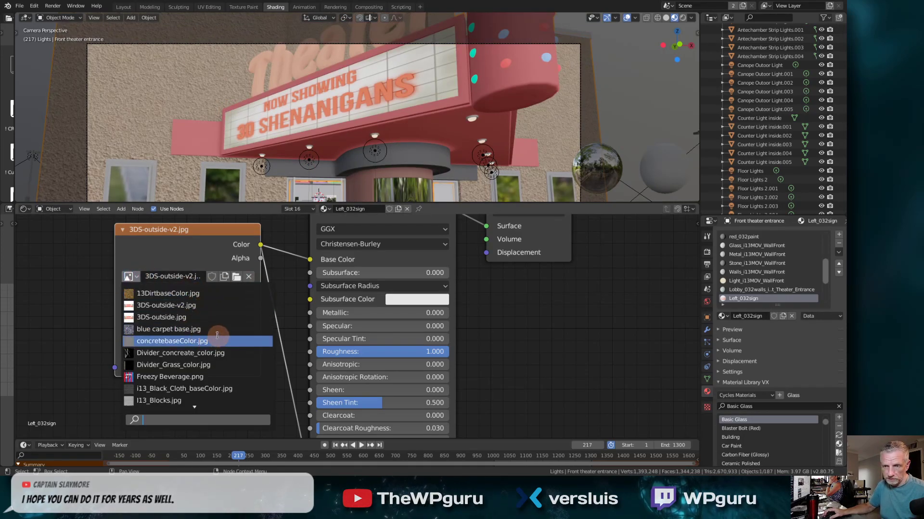
{"action": "scroll", "coordinate": [217, 329], "scroll_direction": "up", "scroll_amount": 3}
{"action": "scroll", "coordinate": [217, 329], "scroll_direction": "down", "scroll_amount": 20}
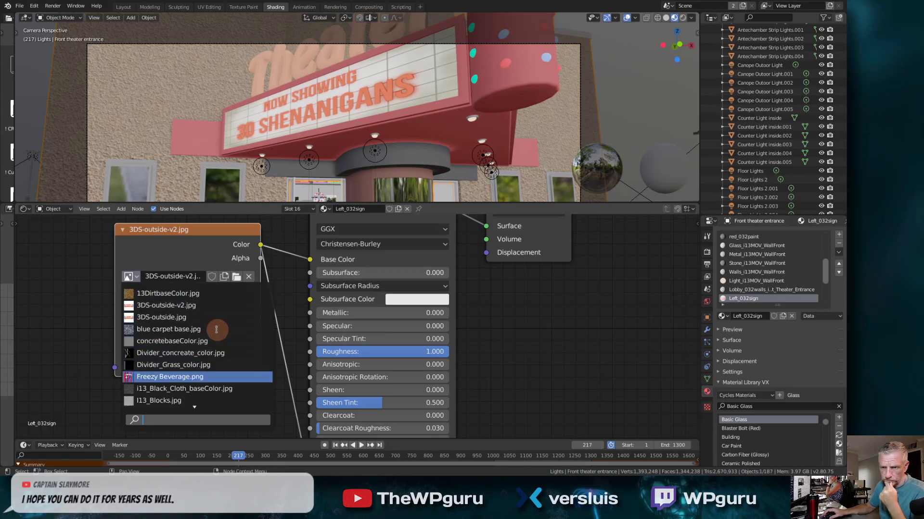
{"action": "scroll", "coordinate": [216, 330], "scroll_direction": "down", "scroll_amount": 15}
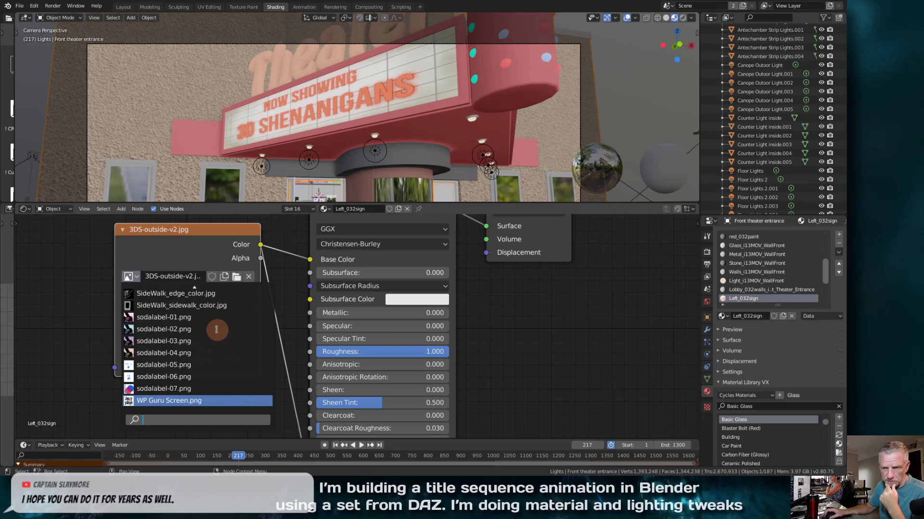
{"action": "scroll", "coordinate": [216, 330], "scroll_direction": "up", "scroll_amount": 9}
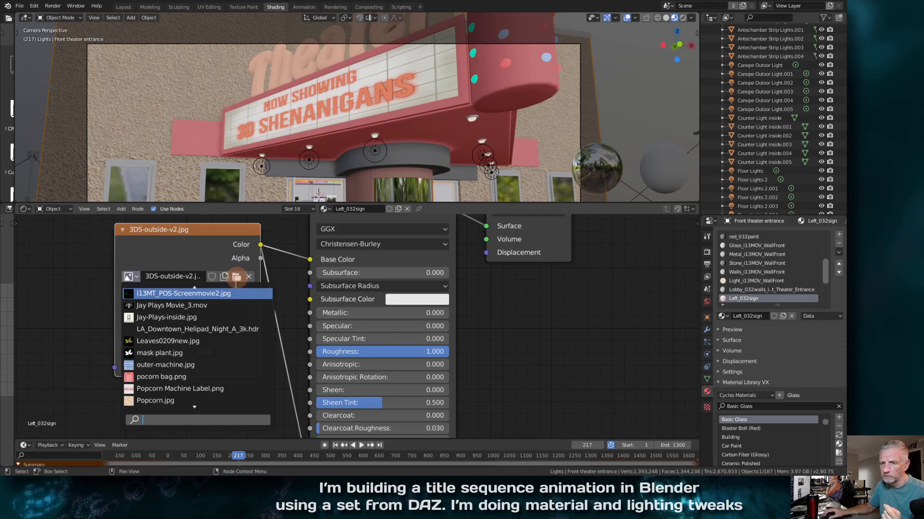
{"action": "scroll", "coordinate": [231, 320], "scroll_direction": "up", "scroll_amount": 10}
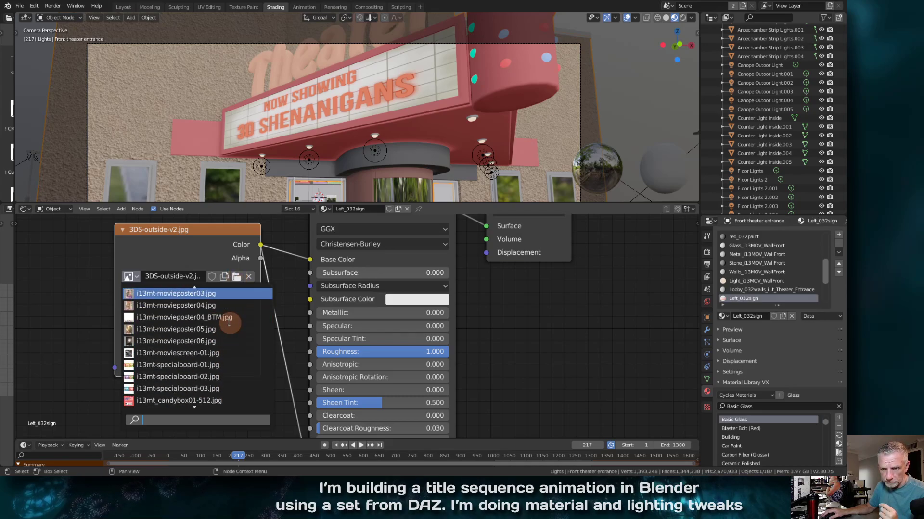
{"action": "scroll", "coordinate": [229, 322], "scroll_direction": "up", "scroll_amount": 11}
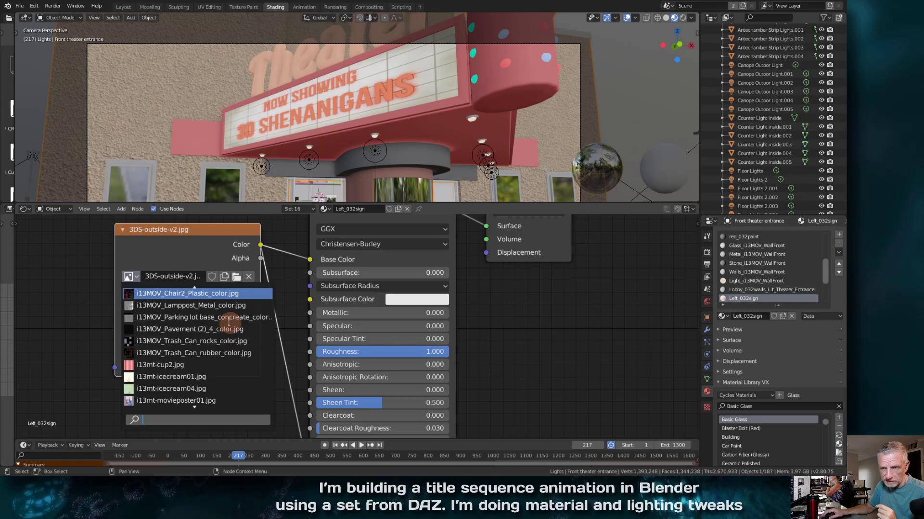
{"action": "scroll", "coordinate": [239, 295], "scroll_direction": "up", "scroll_amount": 1}
Step: Load Jay-Plays-outside.jpg from the textures folder as the image texture of the Left_032sign material
{"action": "left_click", "coordinate": [236, 276]}
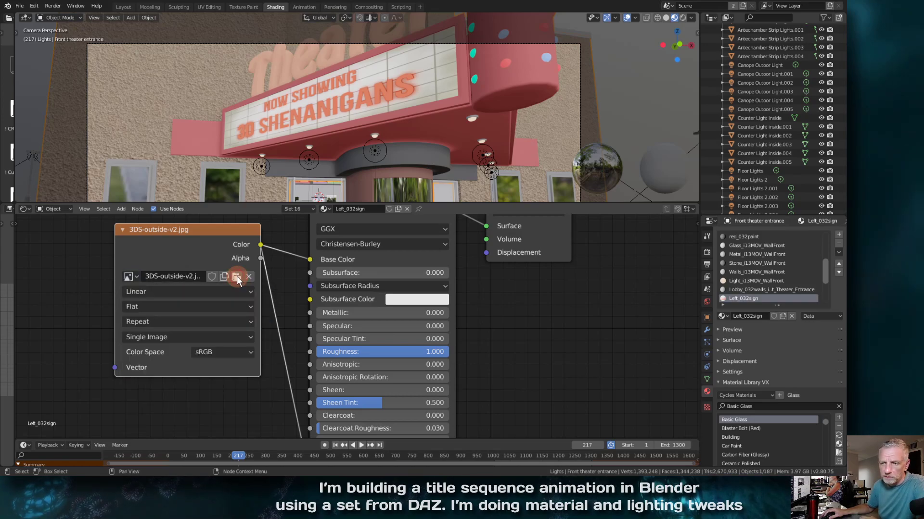
{"action": "left_click", "coordinate": [236, 276]}
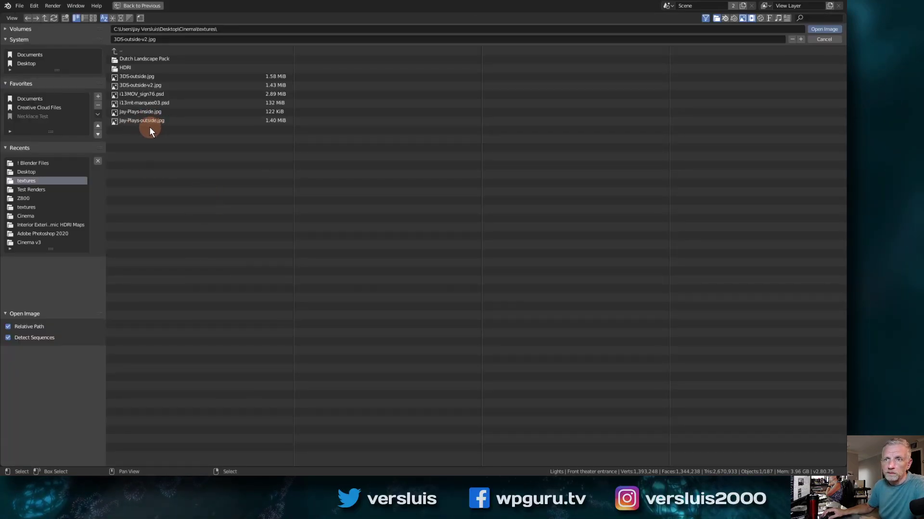
{"action": "left_click", "coordinate": [163, 121]}
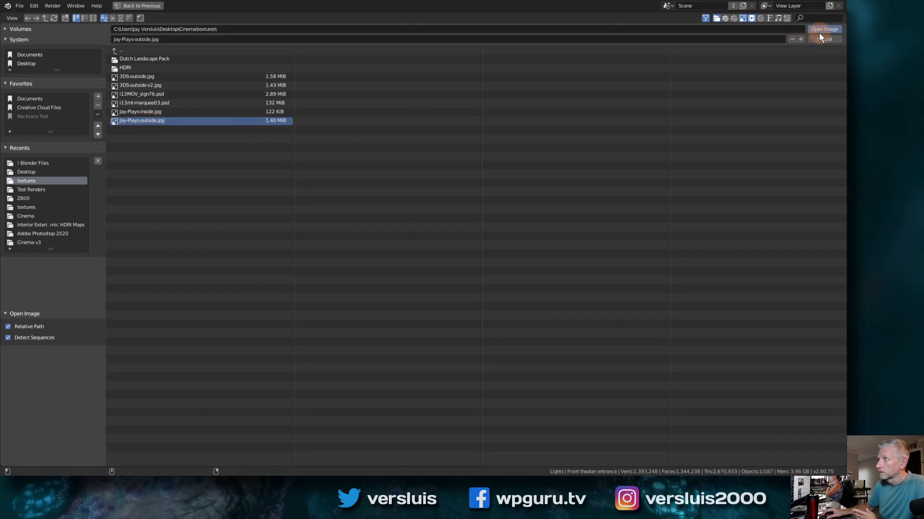
{"action": "key", "text": "Return"}
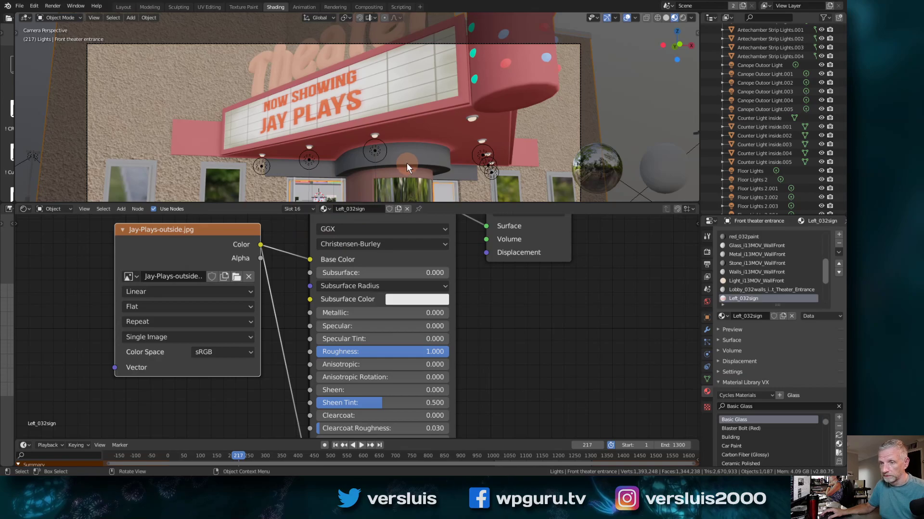
Step: Assign the already loaded Jay-Plays-outside.jpg as the image texture of the Right_032sign material on the marquee's other side
{"action": "middle_click_drag", "start_coordinate": [406, 163], "coordinate": [365, 170]}
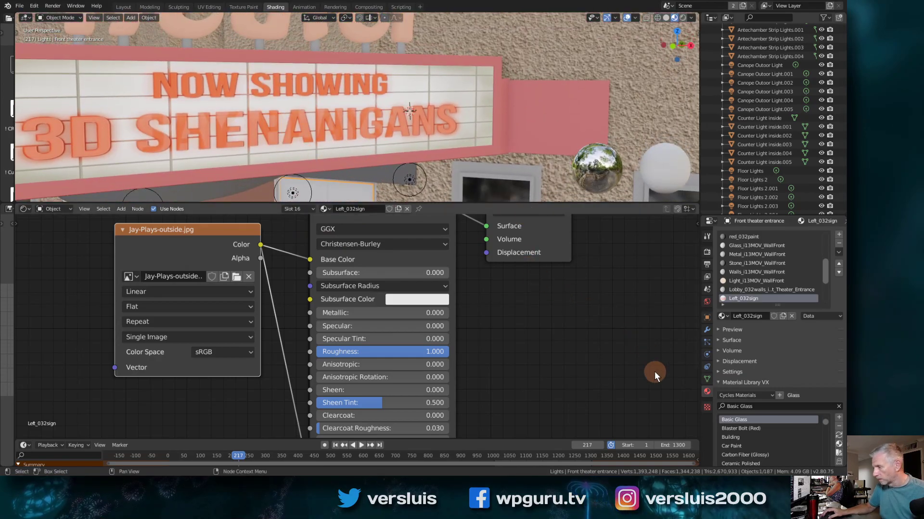
{"action": "scroll", "coordinate": [778, 288], "scroll_direction": "down", "scroll_amount": 4}
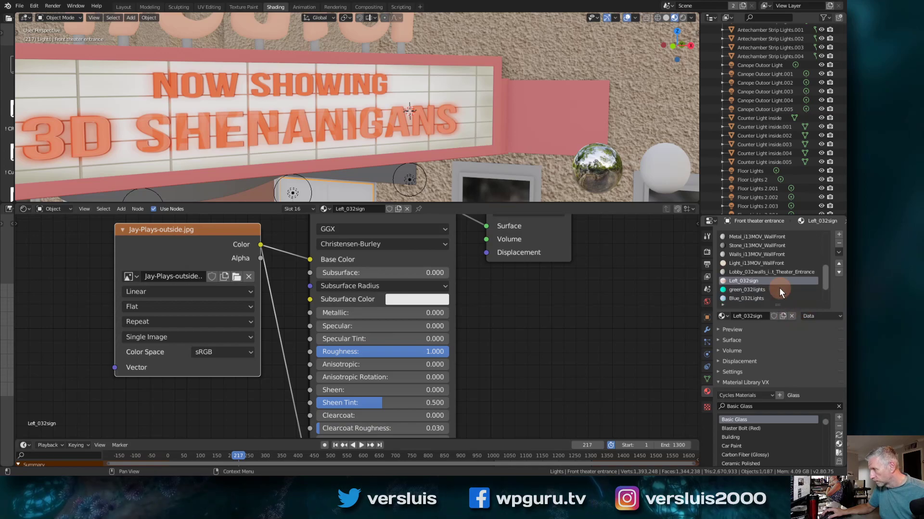
{"action": "left_click", "coordinate": [745, 290]}
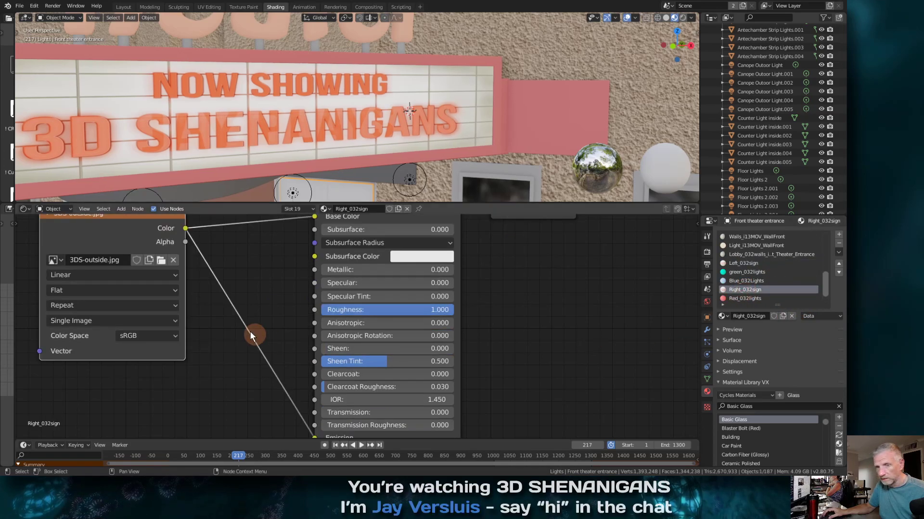
{"action": "left_click", "coordinate": [60, 260]}
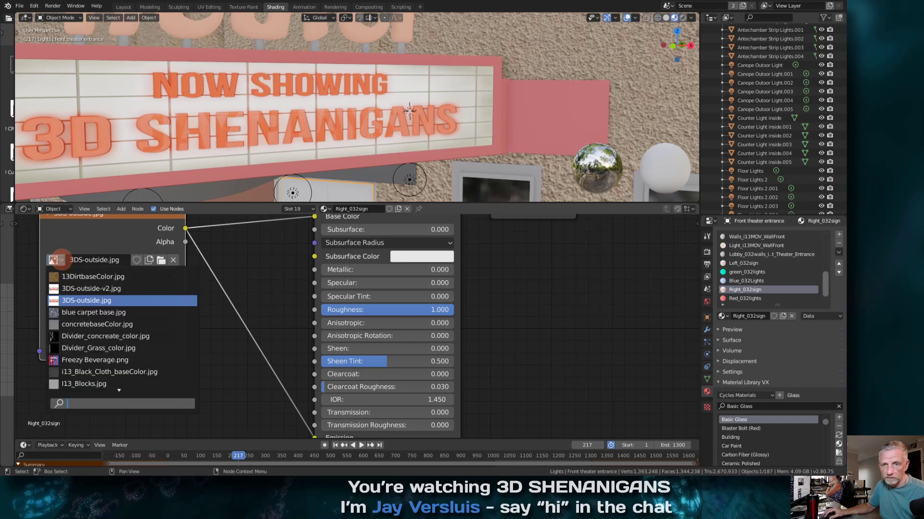
{"action": "scroll", "coordinate": [143, 315], "scroll_direction": "down", "scroll_amount": 6}
{"action": "scroll", "coordinate": [143, 315], "scroll_direction": "down", "scroll_amount": 20}
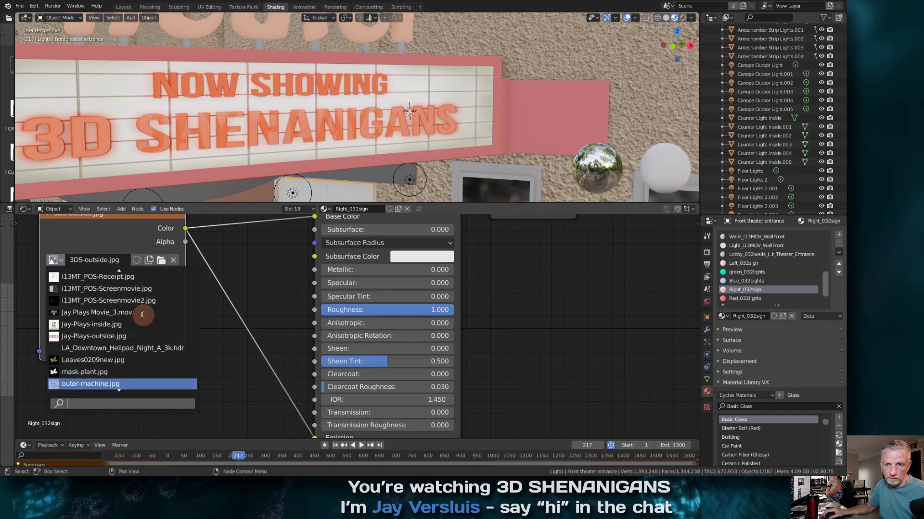
{"action": "left_click", "coordinate": [113, 336]}
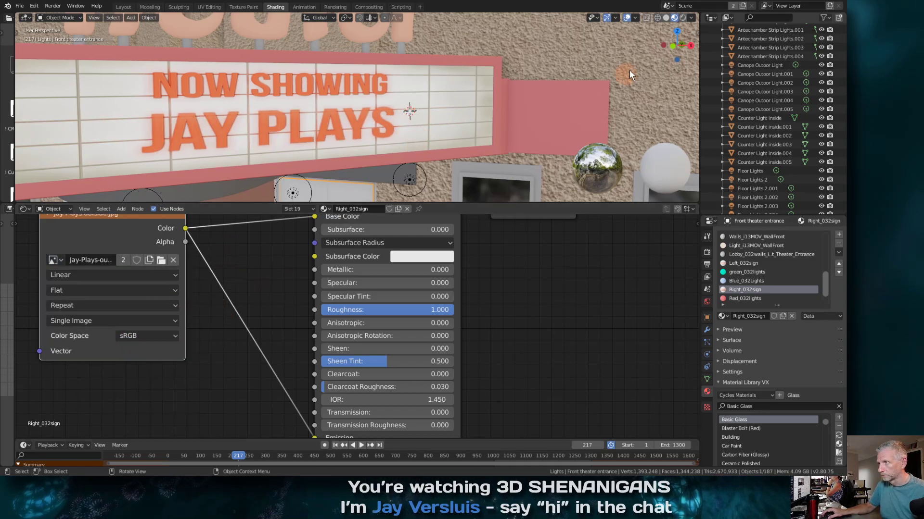
Step: Review the theater exterior in the Layout workspace with rendered viewport shading at frames 51, 80, 121 and 178
{"action": "left_click", "coordinate": [124, 7]}
{"action": "mouse_move", "coordinate": [269, 451]}
{"action": "left_mouse_down"}
{"action": "mouse_move", "coordinate": [230, 425]}
{"action": "mouse_move", "coordinate": [162, 430]}
{"action": "left_mouse_up"}
{"action": "left_click", "coordinate": [682, 18]}
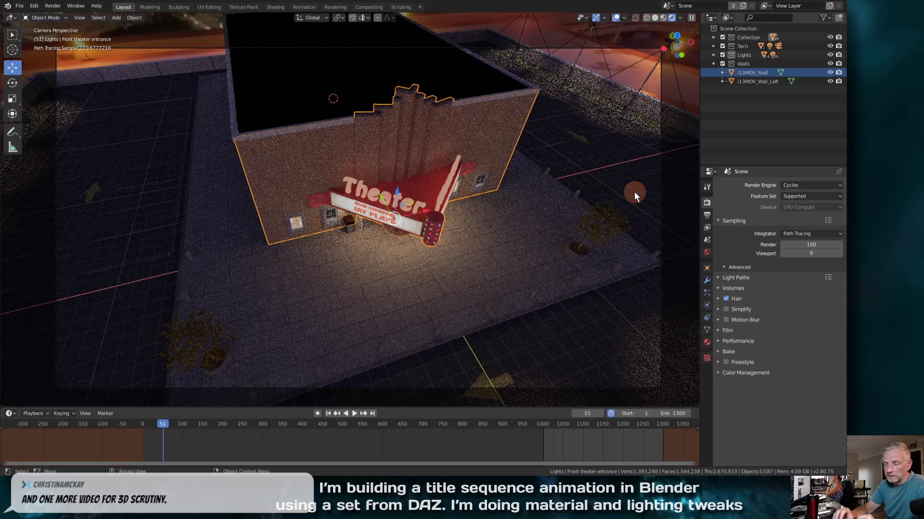
{"action": "left_click", "coordinate": [176, 424]}
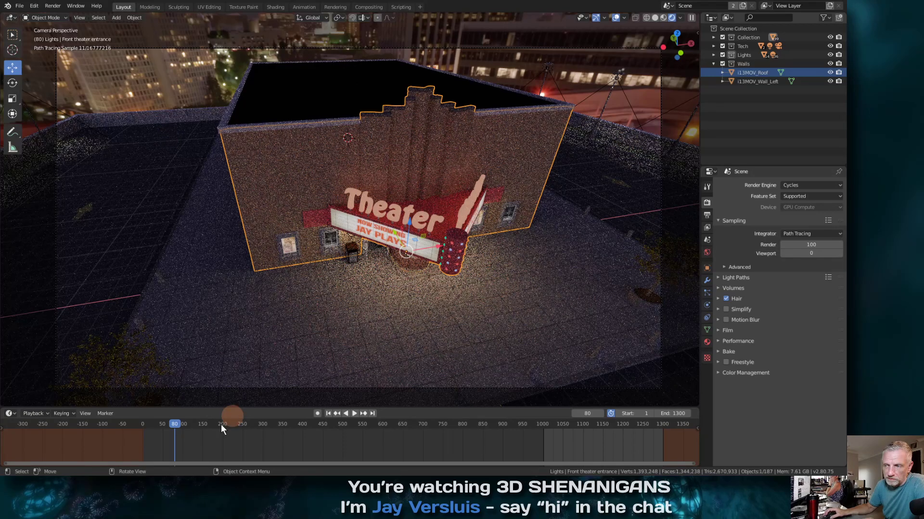
{"action": "left_click_drag", "start_coordinate": [221, 424], "coordinate": [180, 425]}
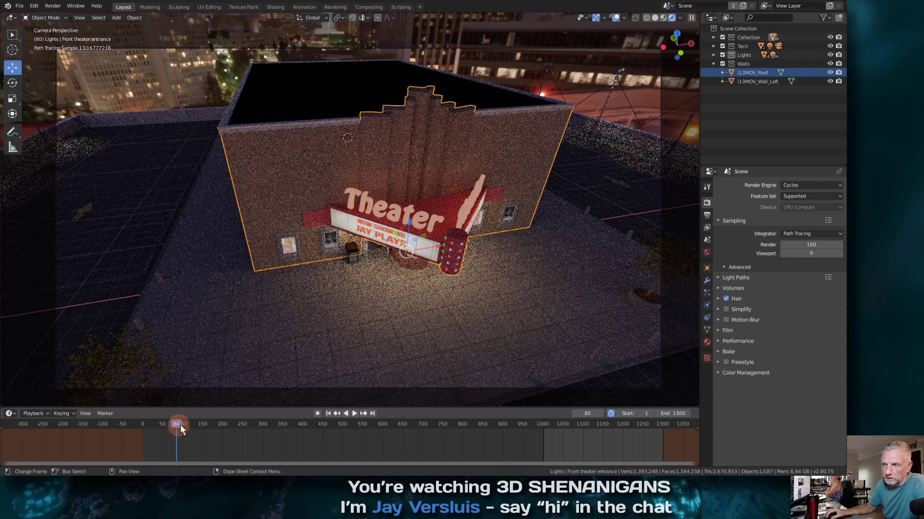
{"action": "left_click_drag", "start_coordinate": [181, 425], "coordinate": [203, 430]}
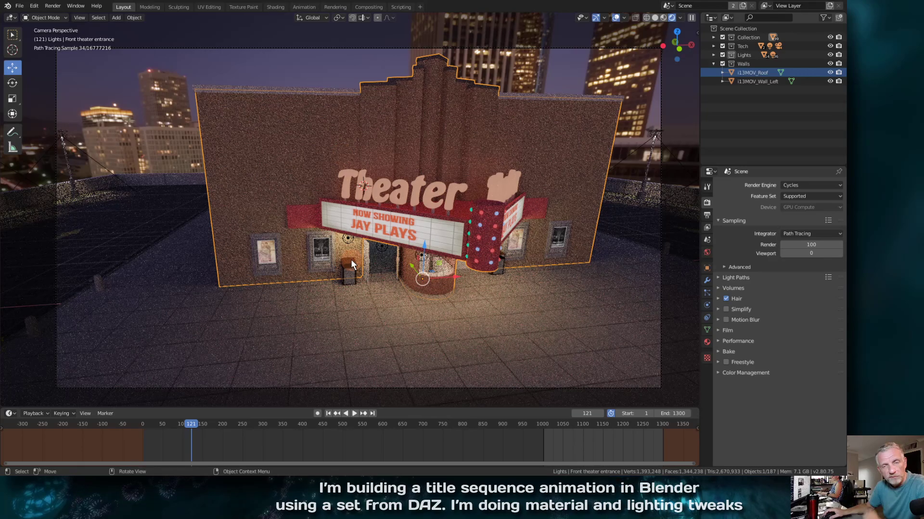
{"action": "left_click_drag", "start_coordinate": [192, 424], "coordinate": [213, 423]}
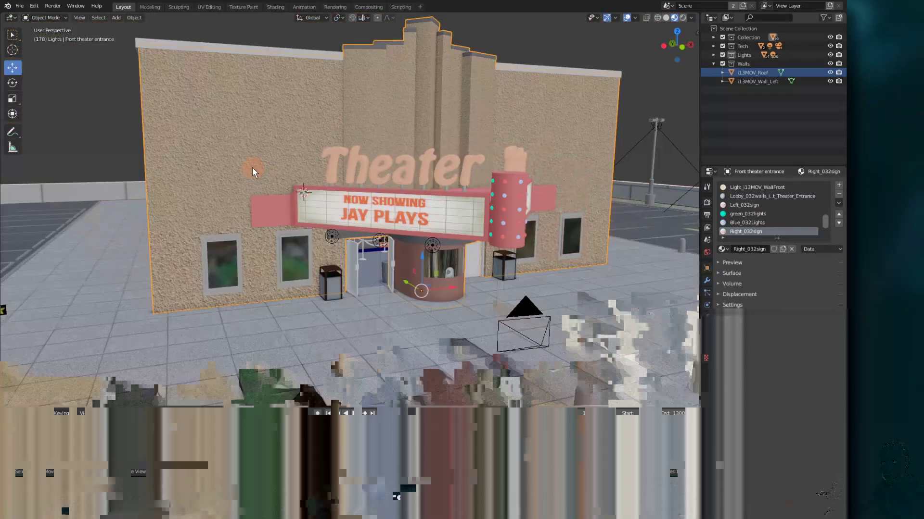
Step: Look through the Cycles Materials library list with the front theater entrance selected
{"action": "left_click", "coordinate": [19, 6]}
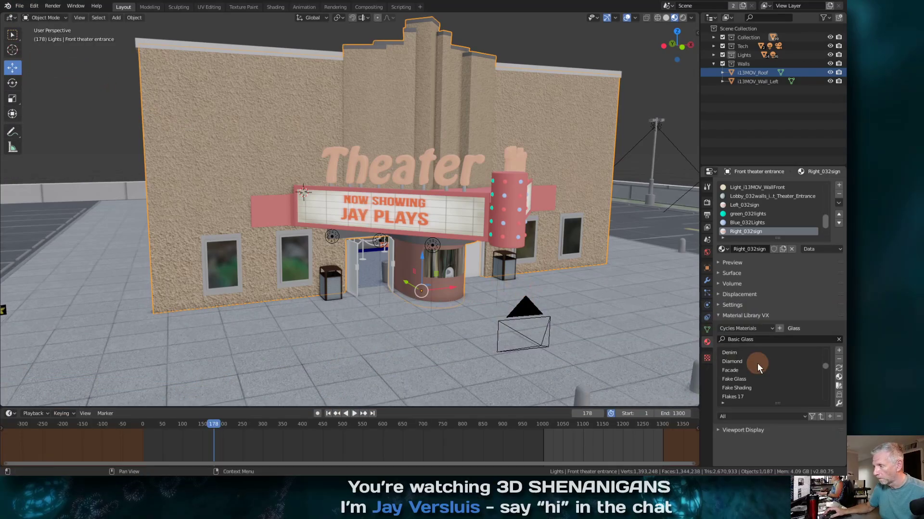
{"action": "left_click", "coordinate": [769, 339]}
{"action": "type", "text": "brick"}
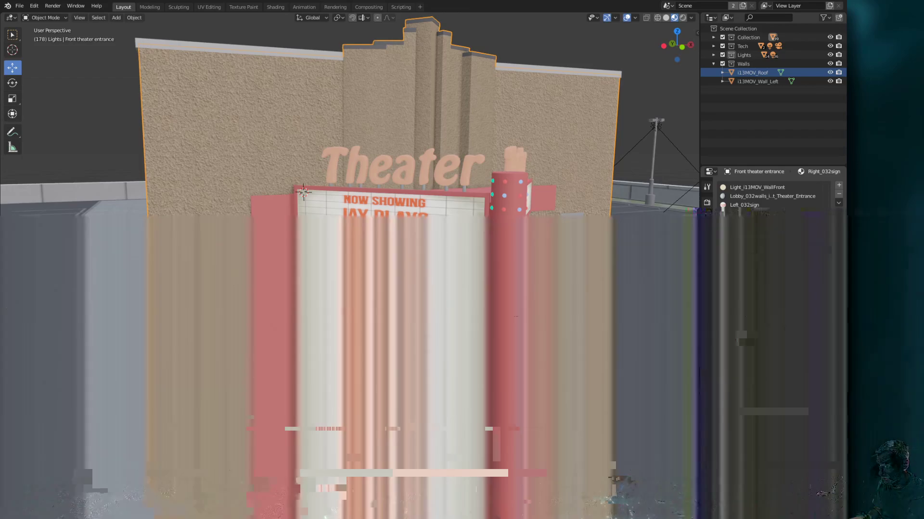
{"action": "left_click", "coordinate": [769, 340]}
{"action": "type", "text": "stone"}
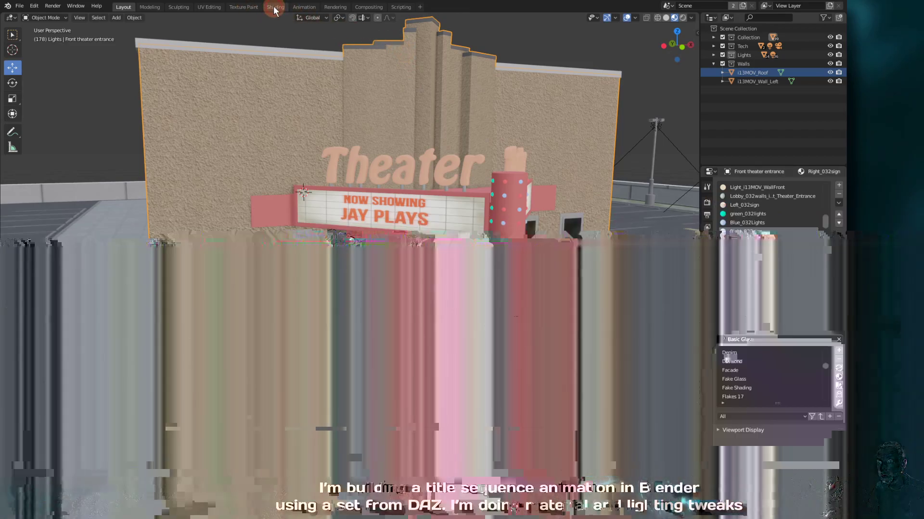
Step: Return to the Shading workspace and show the nodes of the front theater entrance's Stone_i13MOV_WallFront material
{"action": "left_click", "coordinate": [276, 7]}
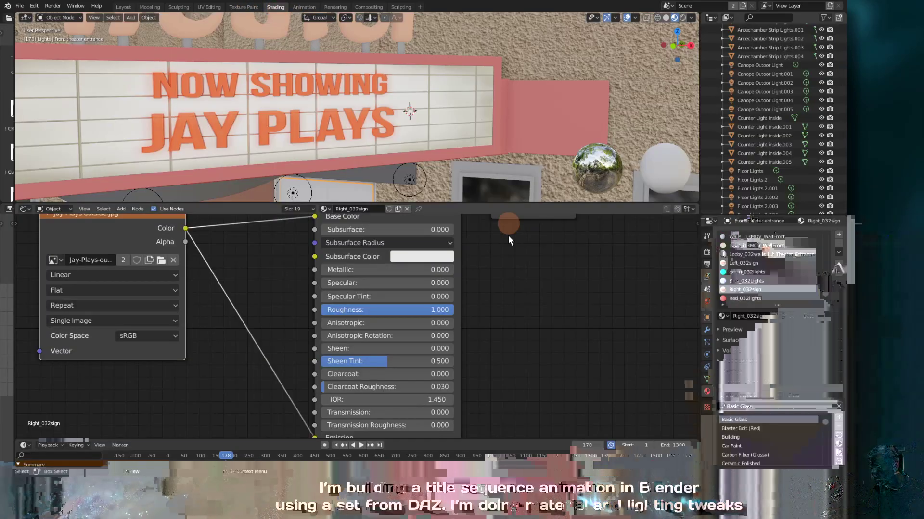
{"action": "scroll", "coordinate": [544, 150], "scroll_direction": "up", "scroll_amount": 4}
{"action": "scroll", "coordinate": [544, 150], "scroll_direction": "down", "scroll_amount": 7}
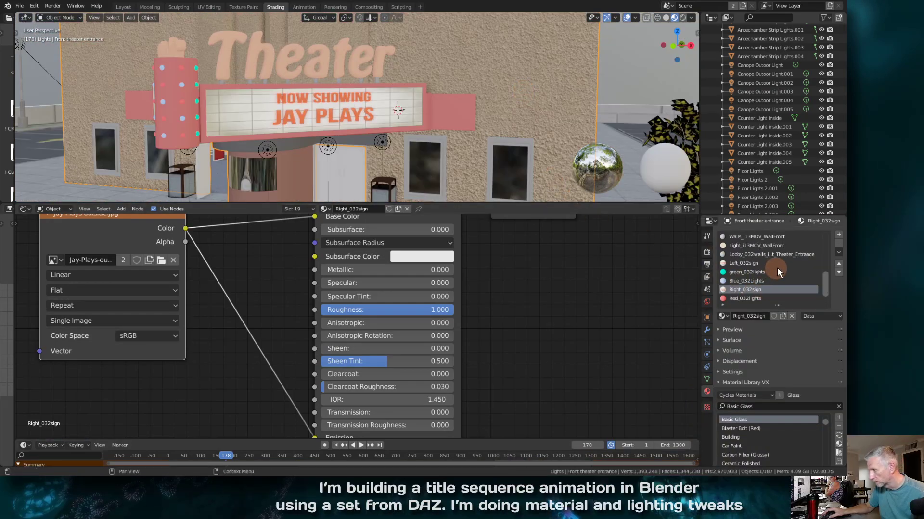
{"action": "scroll", "coordinate": [790, 268], "scroll_direction": "down", "scroll_amount": 1}
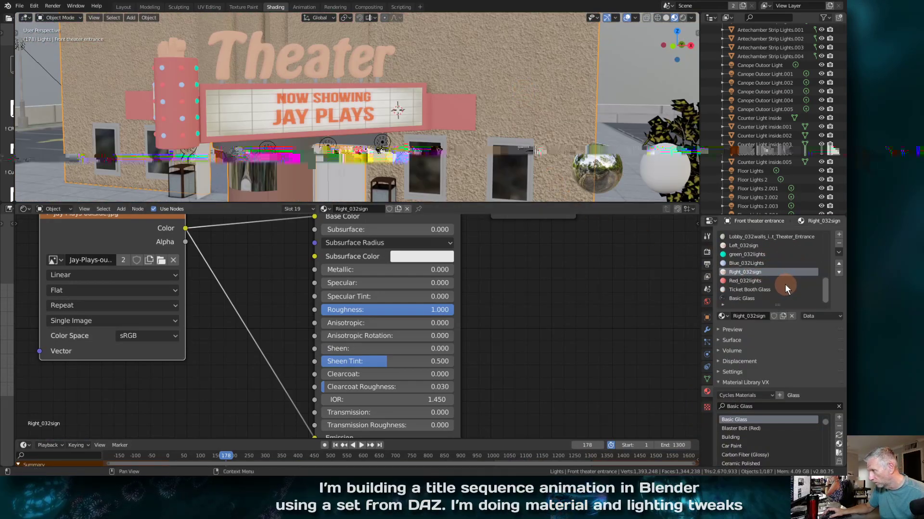
{"action": "scroll", "coordinate": [784, 286], "scroll_direction": "up", "scroll_amount": 3}
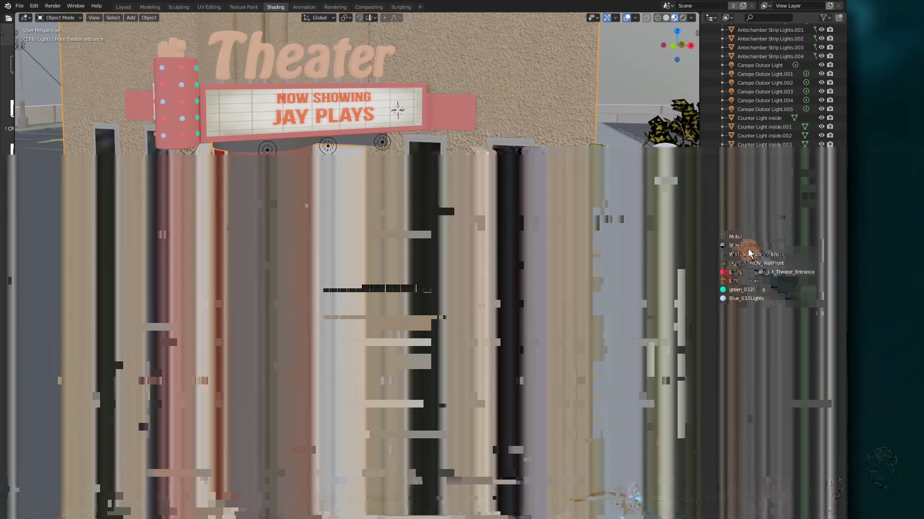
{"action": "left_click", "coordinate": [750, 247]}
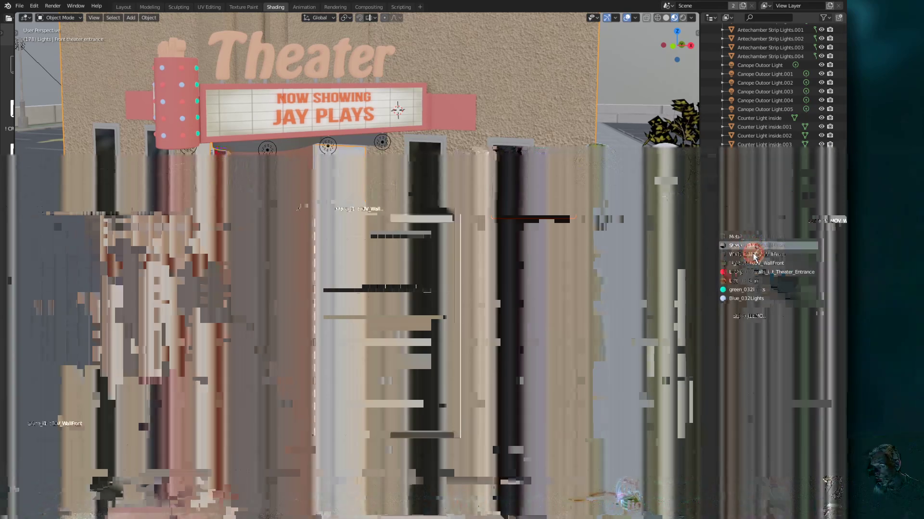